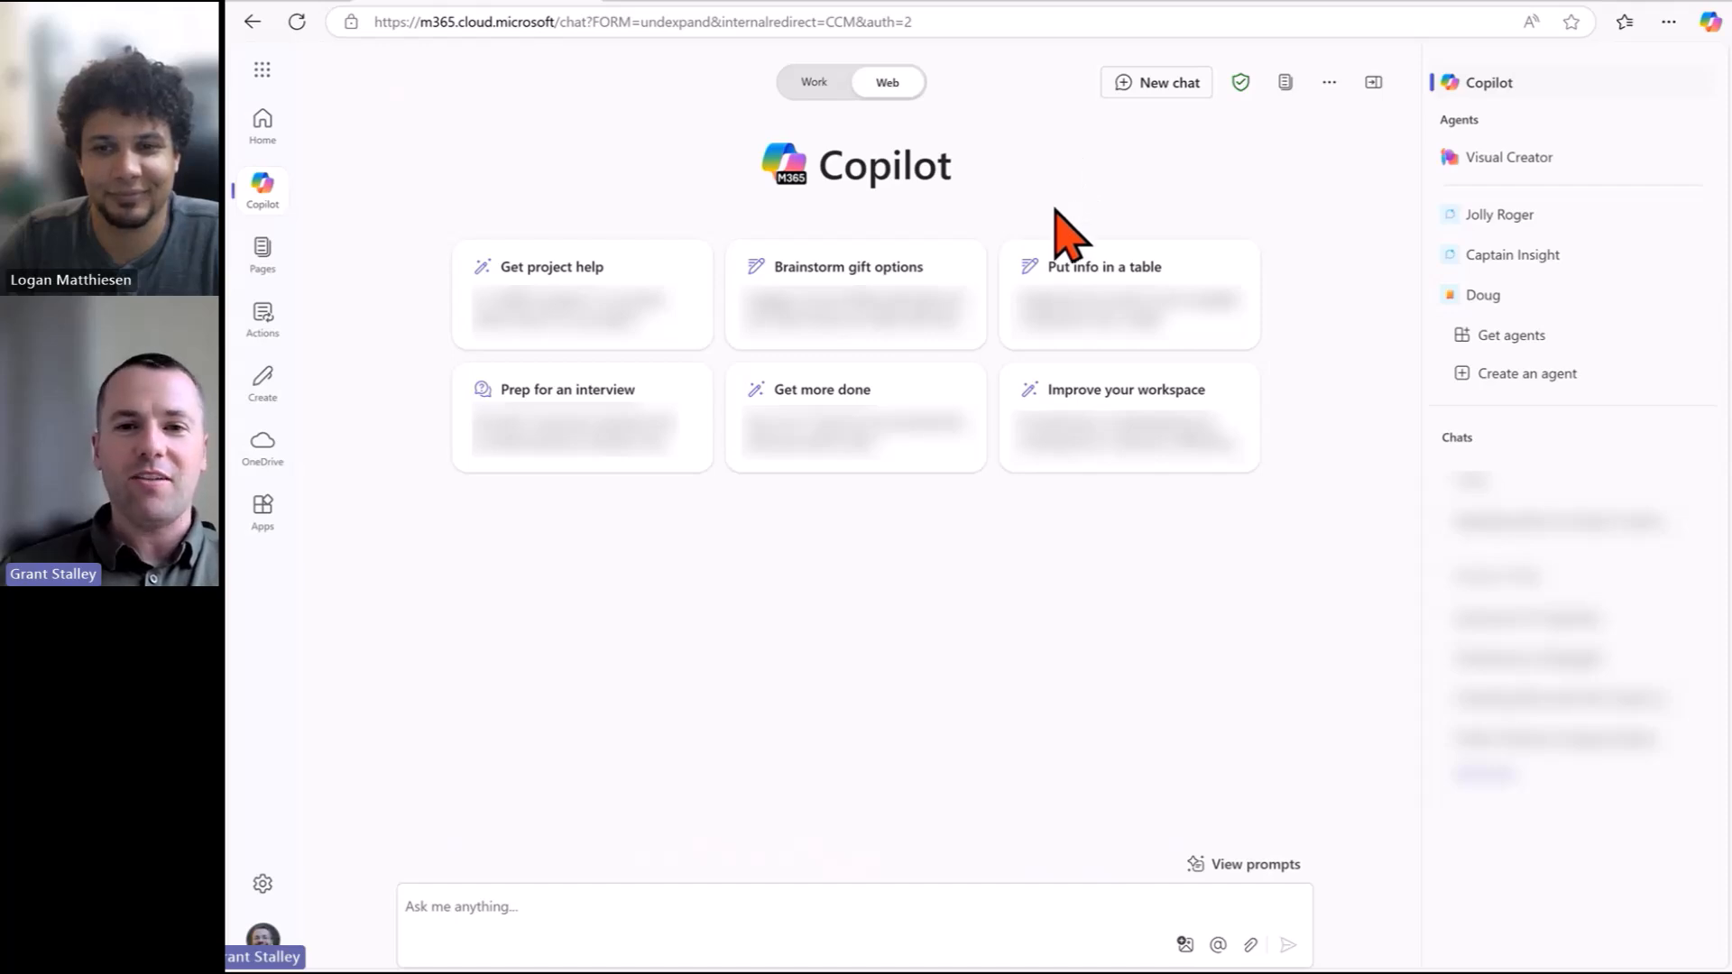
Start a Copilot prompt: 'Build a marketing plan to increase season ticket sales for the Boston Celtics'.
left_click(557, 895)
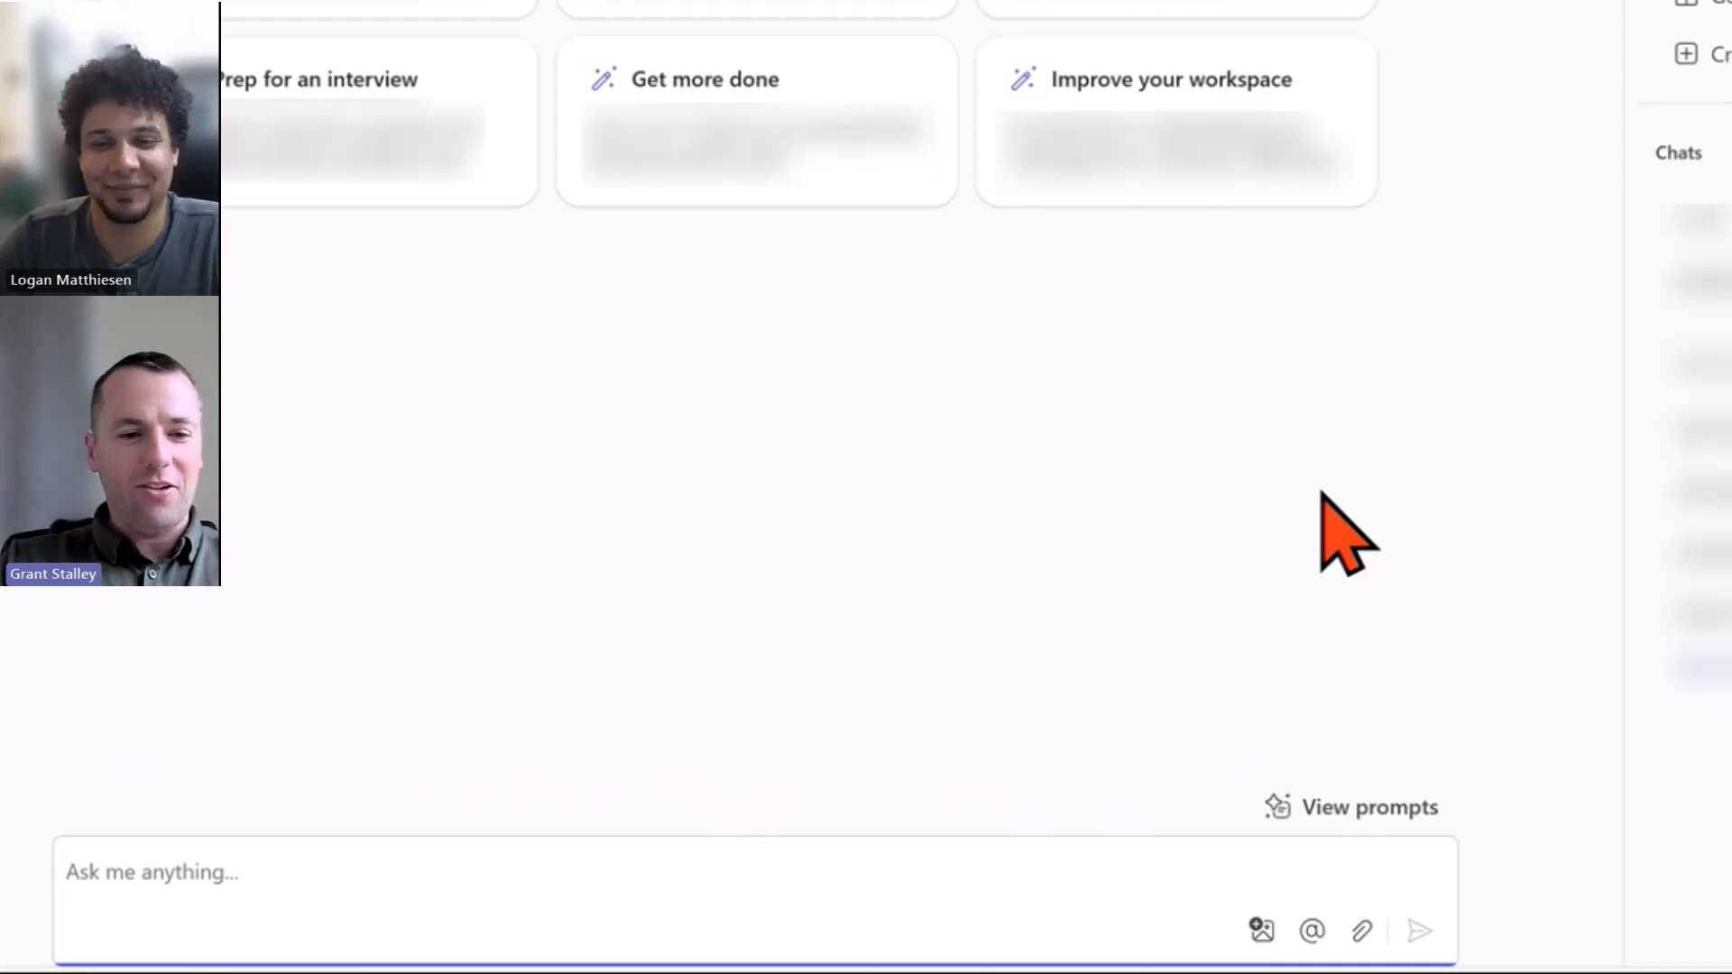
type("Build a ")
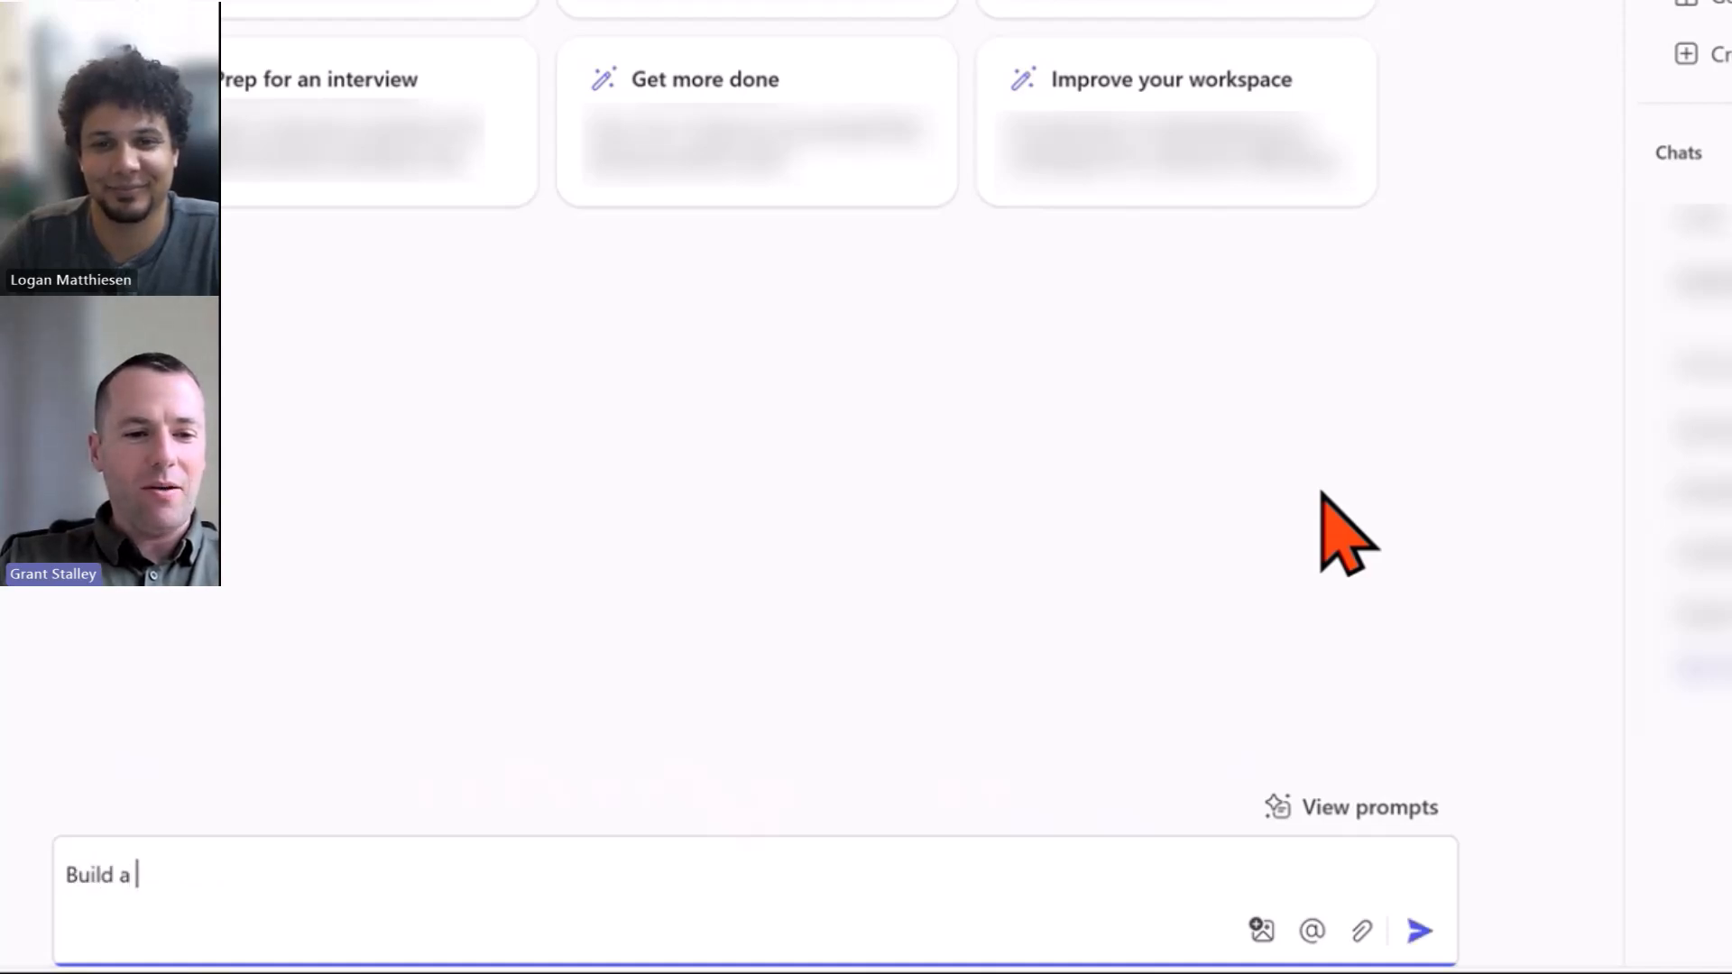
type("marketing plan to ")
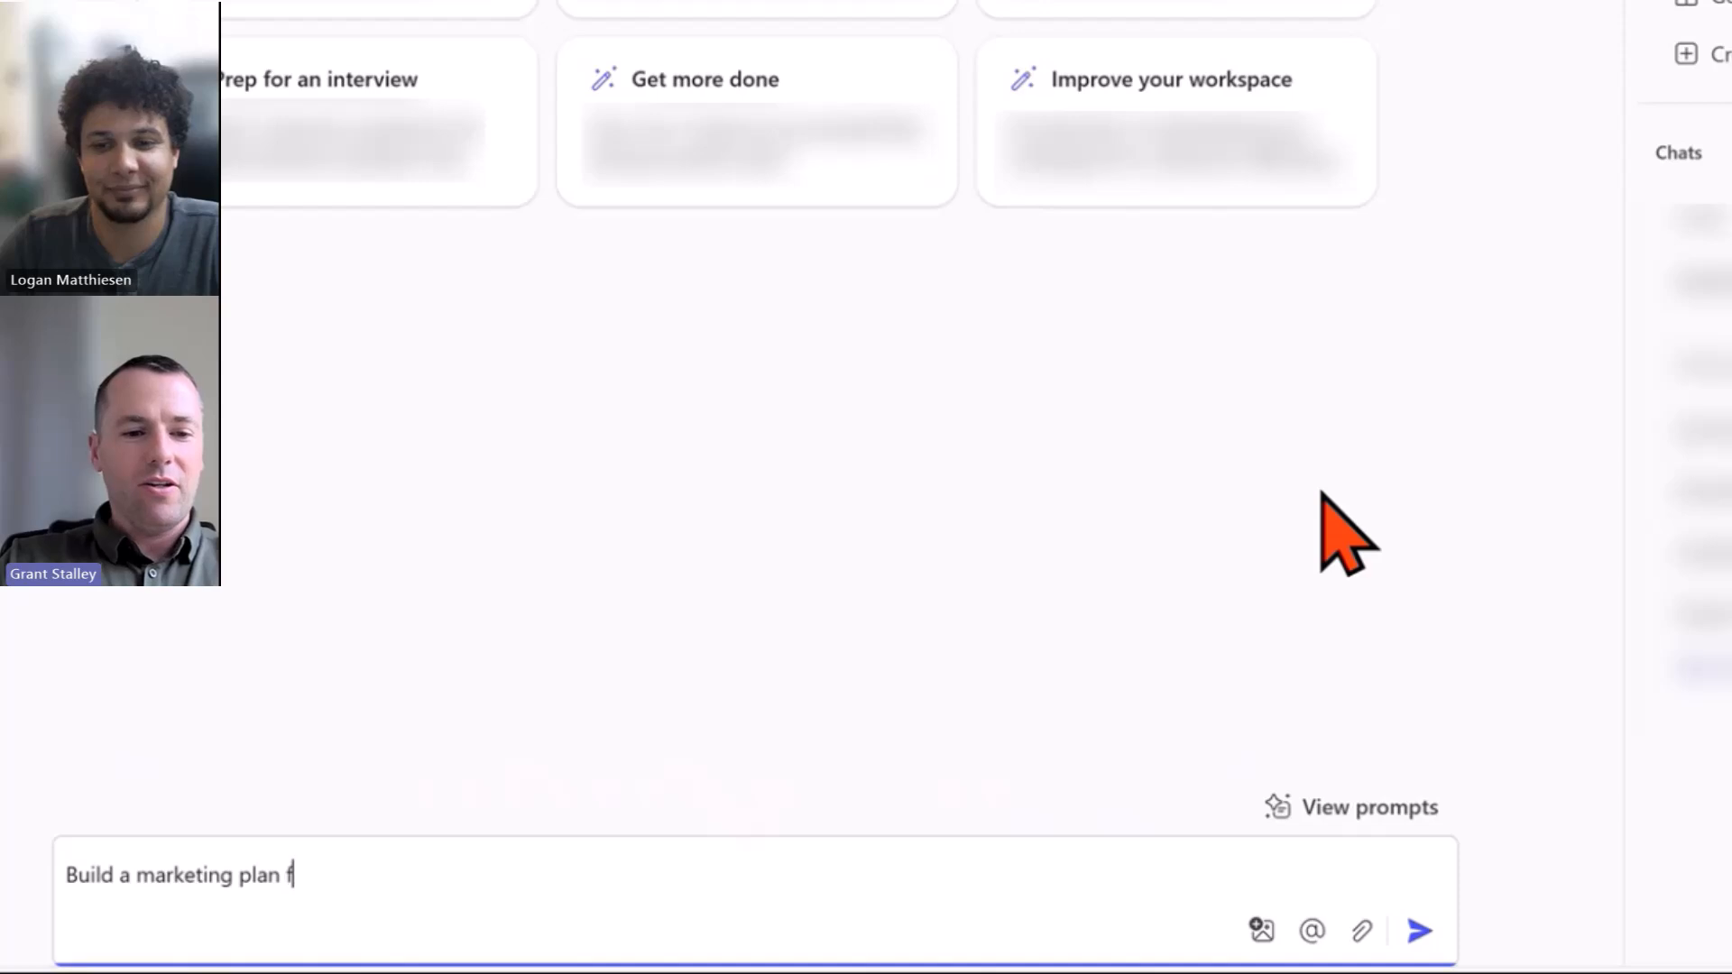
type("increase seaso")
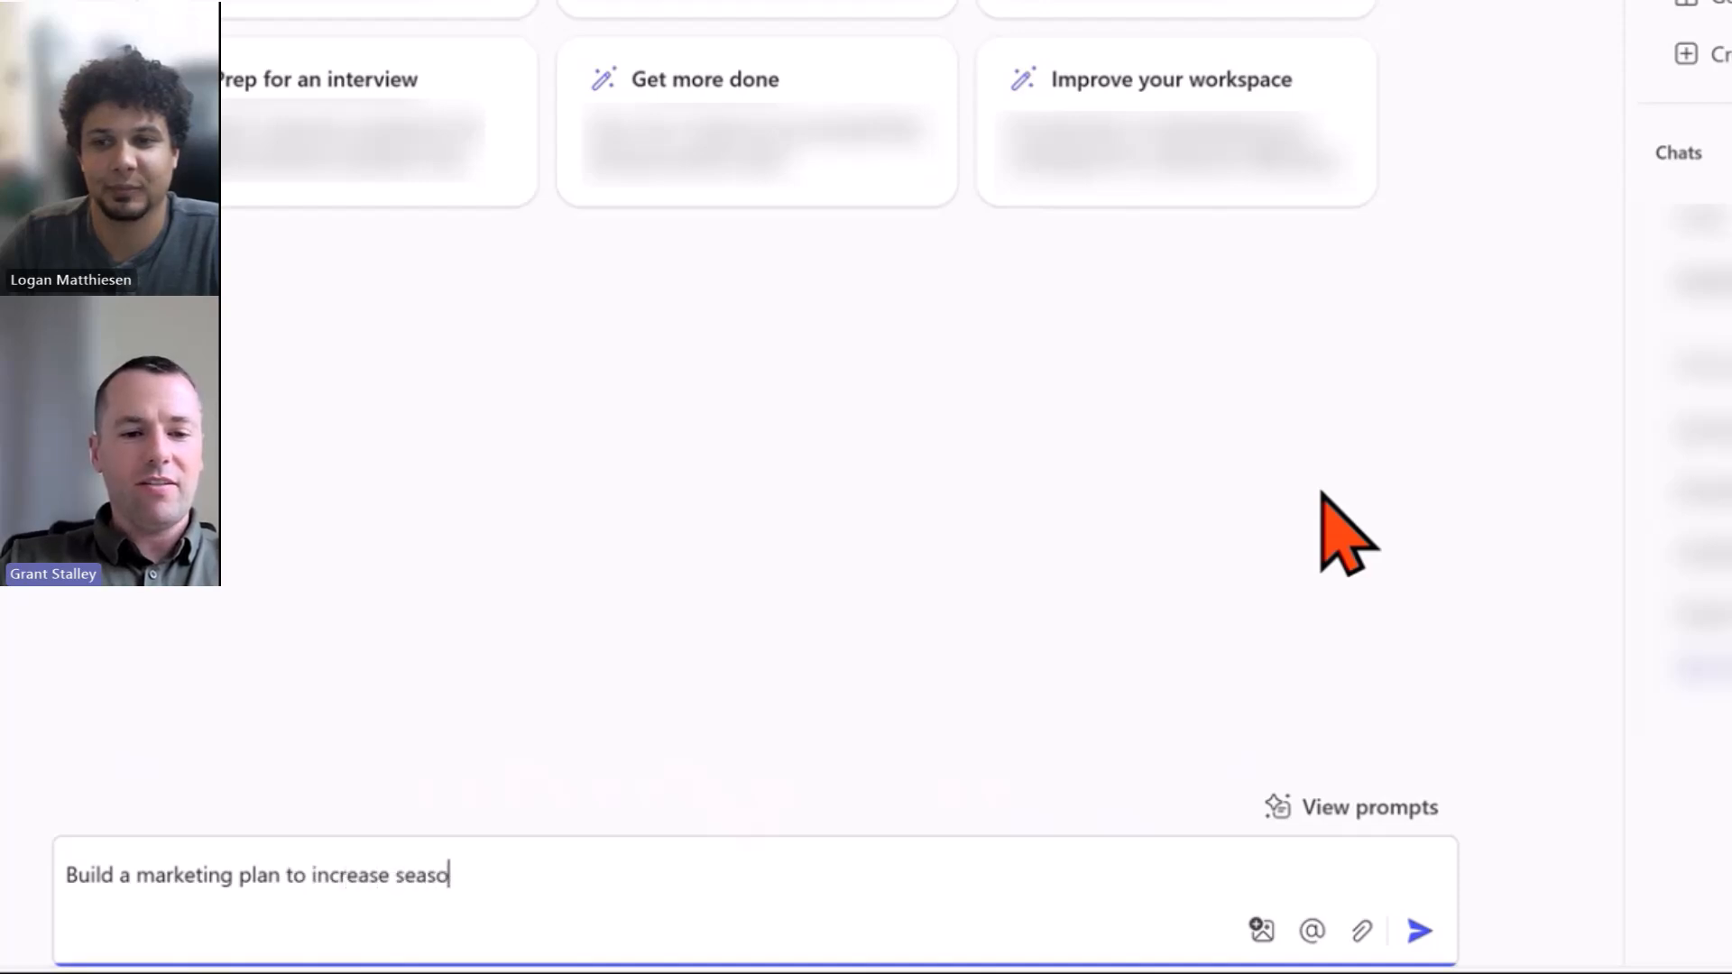
type("n ticket sales fo")
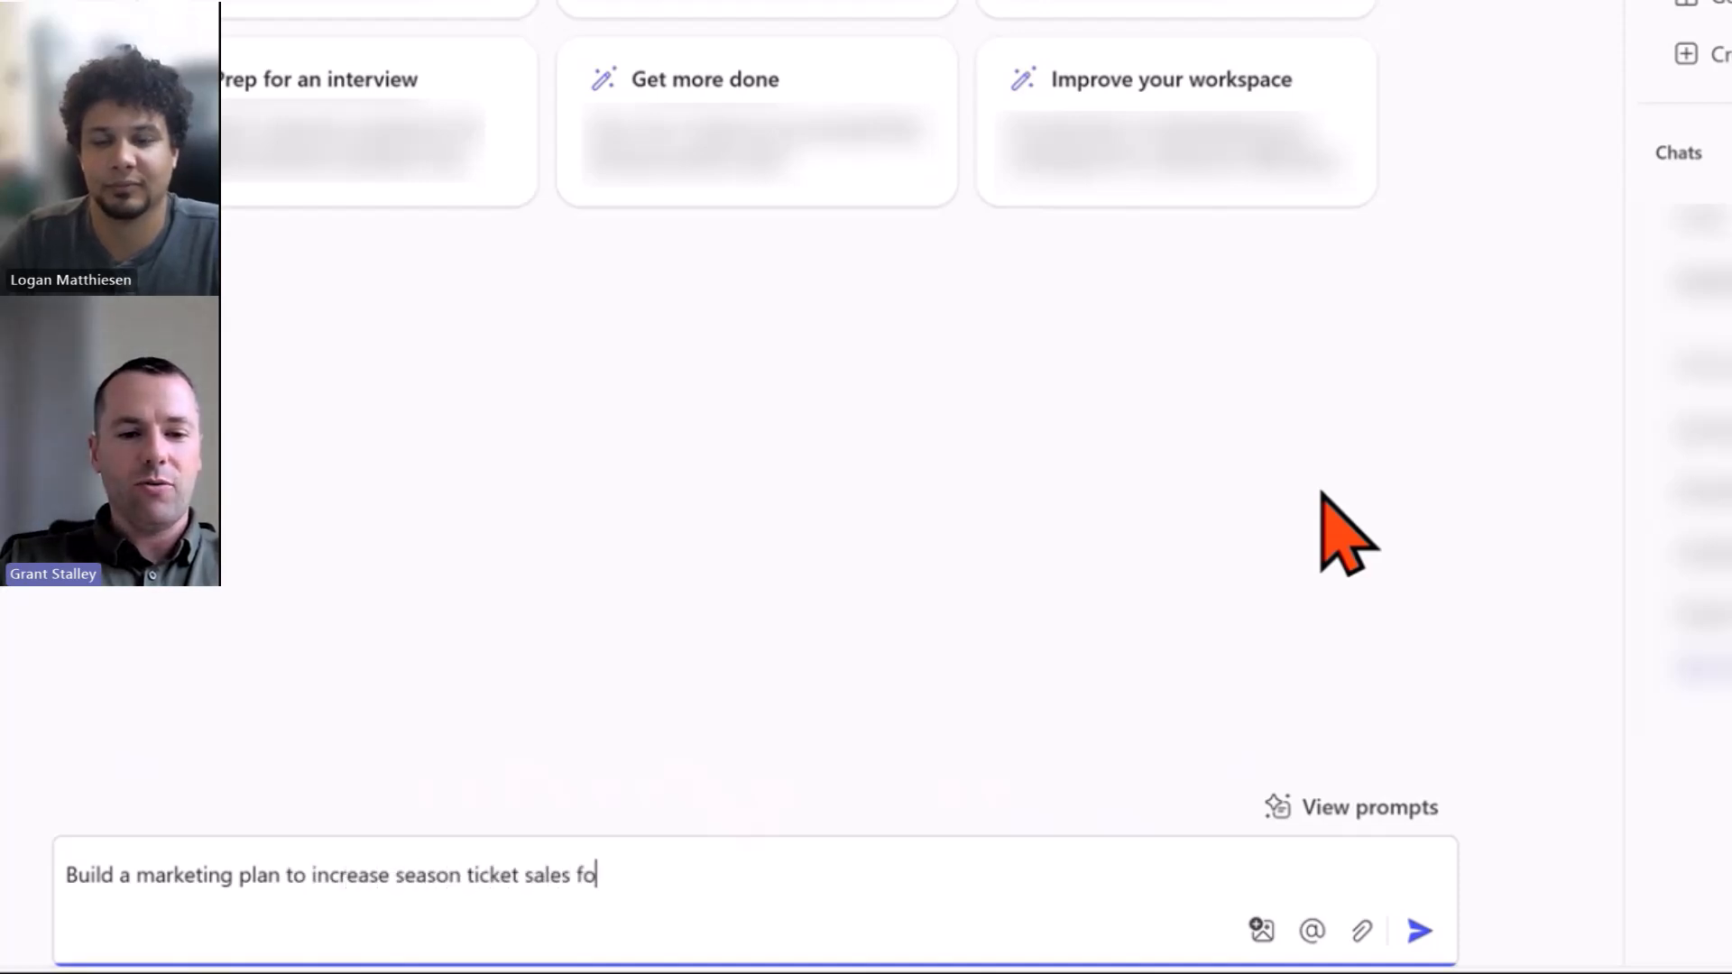
type("r the Boston Celtric")
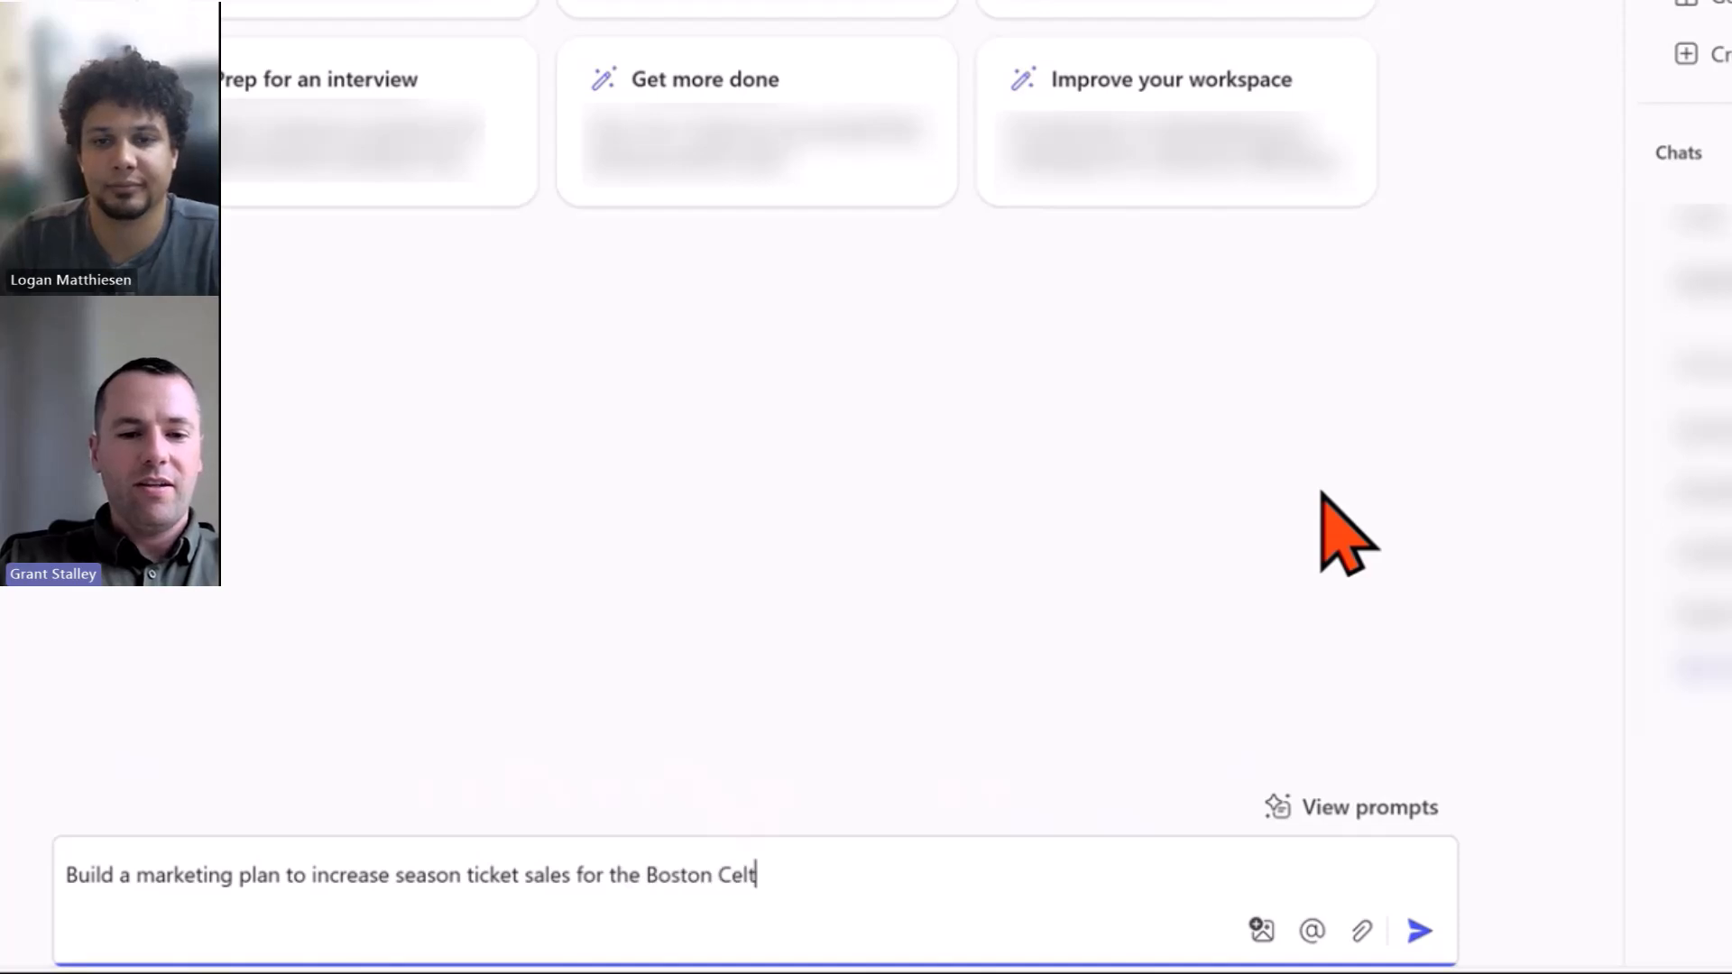
key("BackSpace")
key("BackSpace")
key("BackSpace")
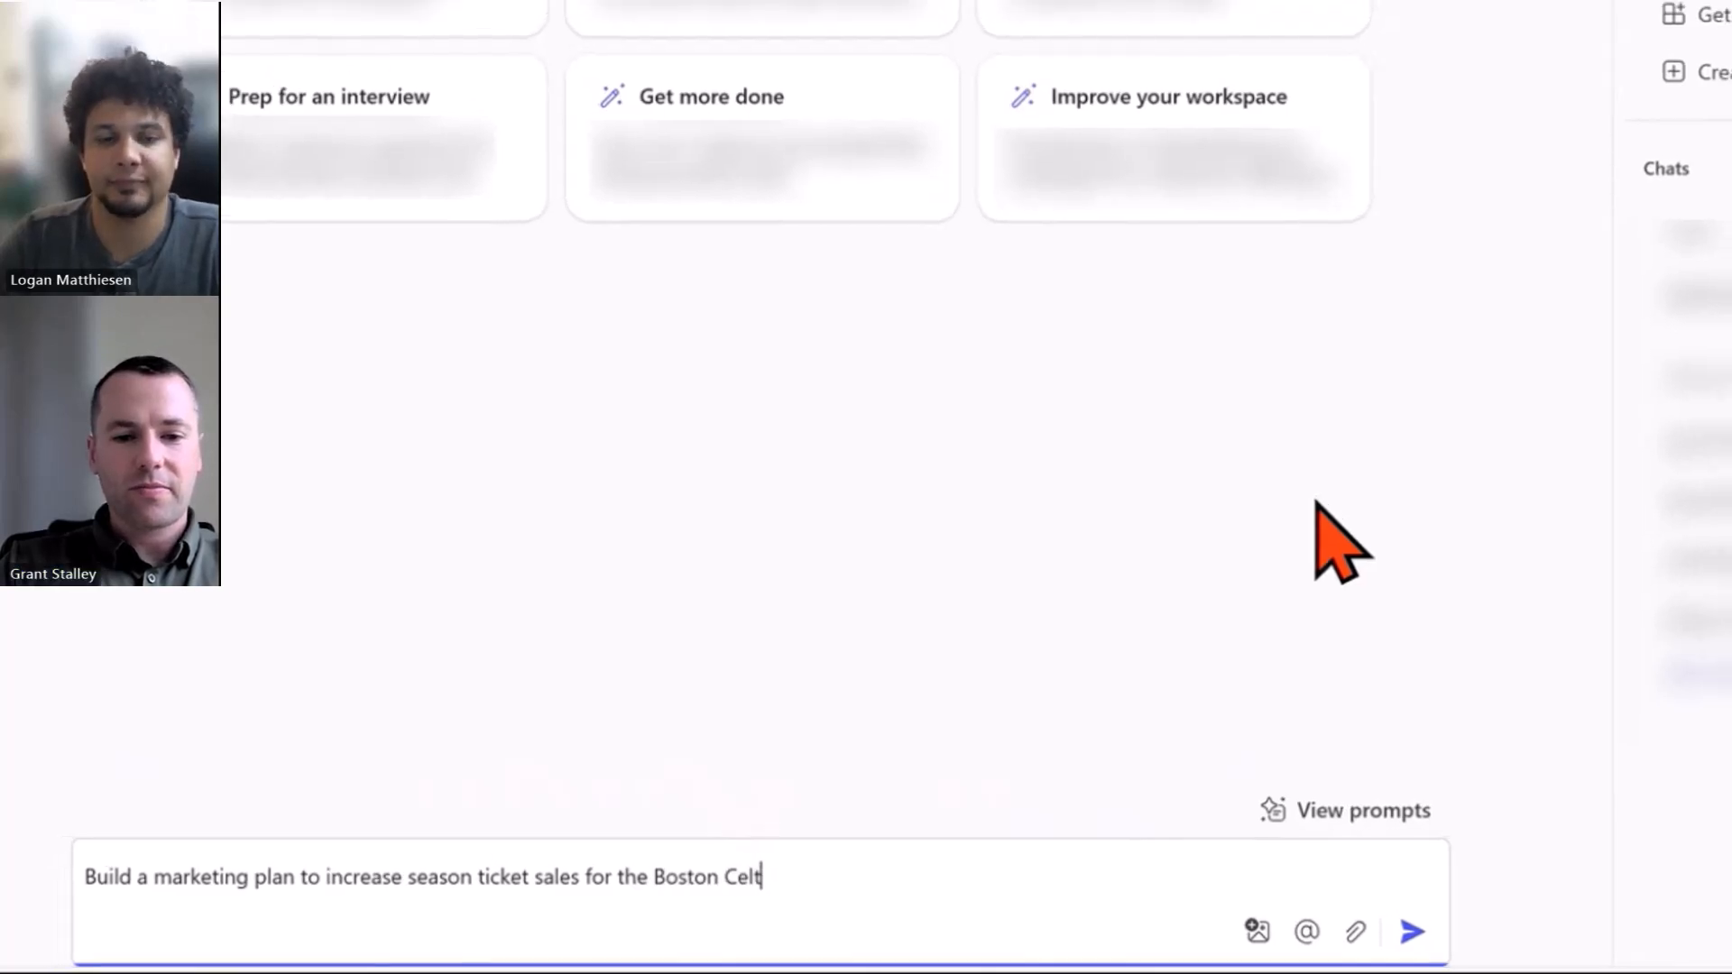
Send the Celtics prompt and read through the six-section plan down to Monitoring and Evaluation.
type("ics")
key("Return")
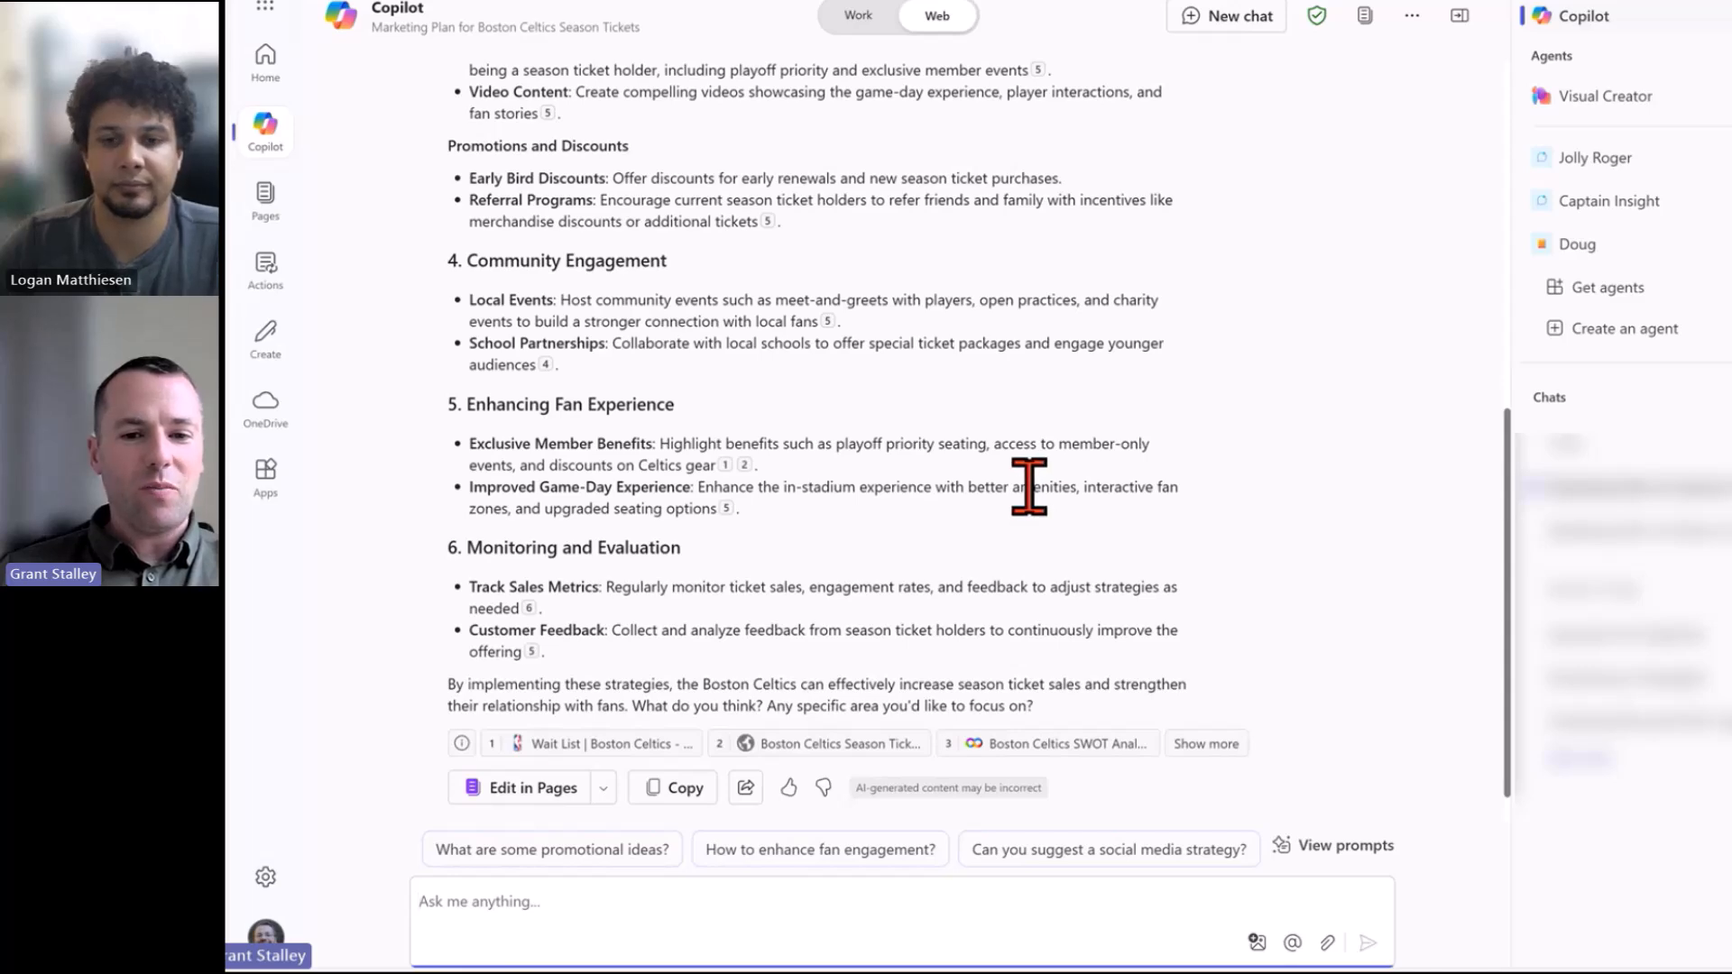
scroll(1030, 487, "up", 10)
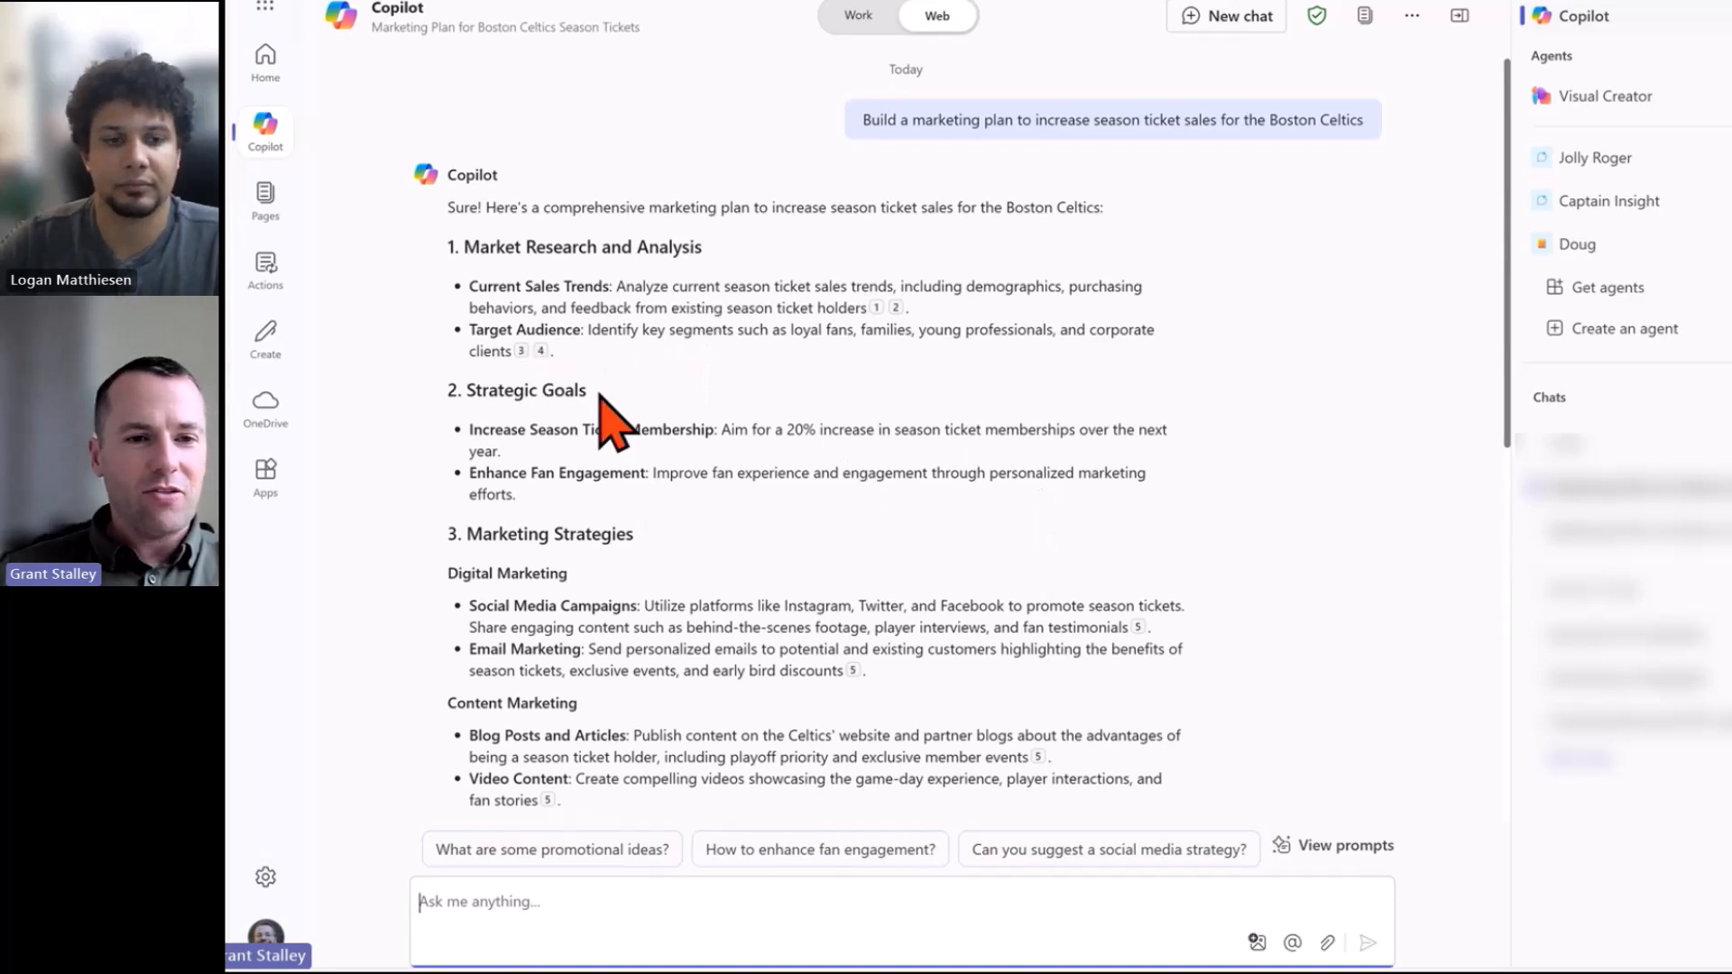
scroll(695, 406, "down", 4)
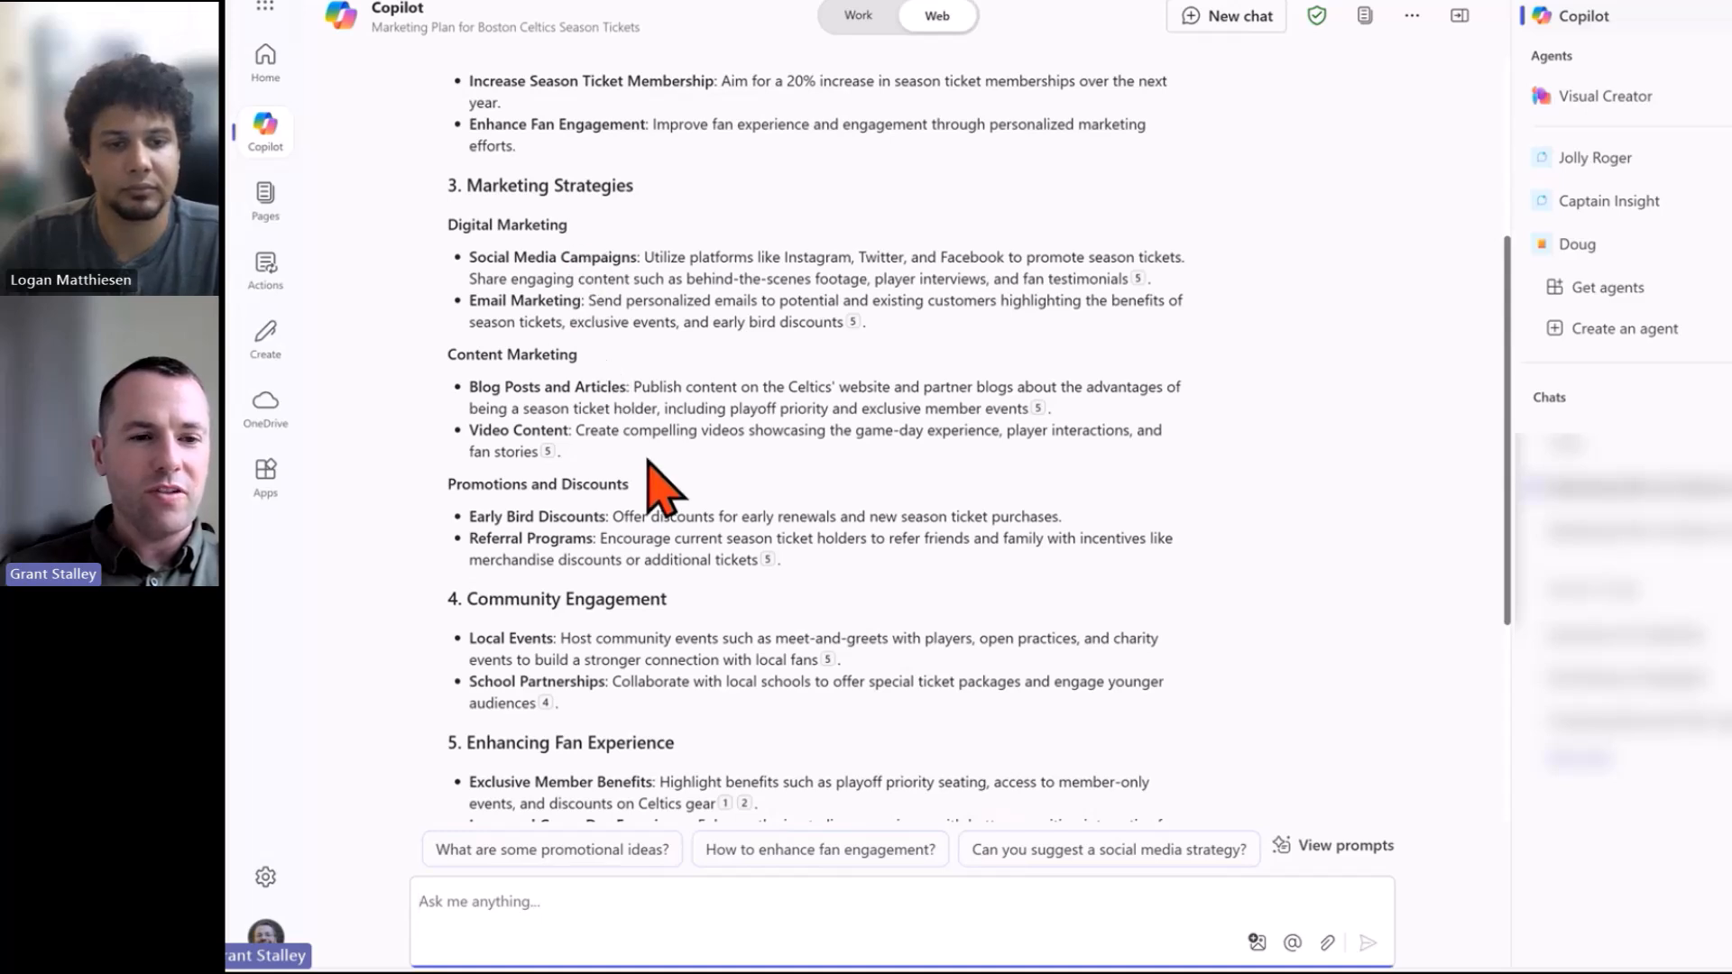
scroll(648, 459, "down", 2)
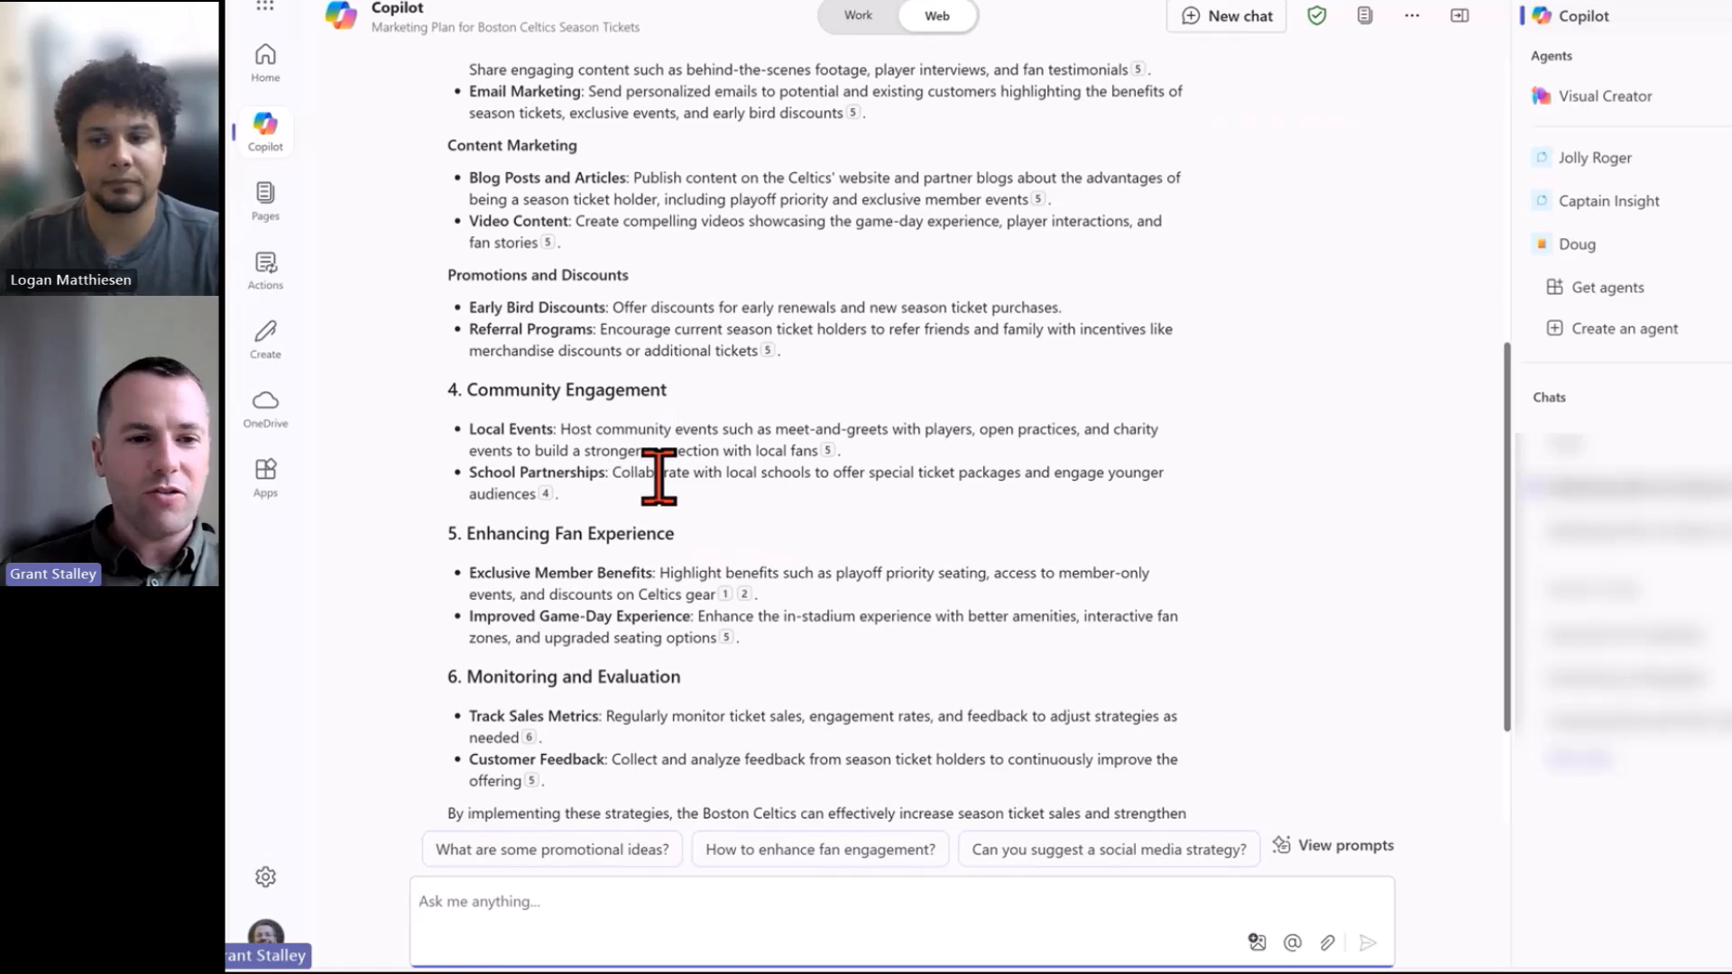
scroll(663, 483, "down", 2)
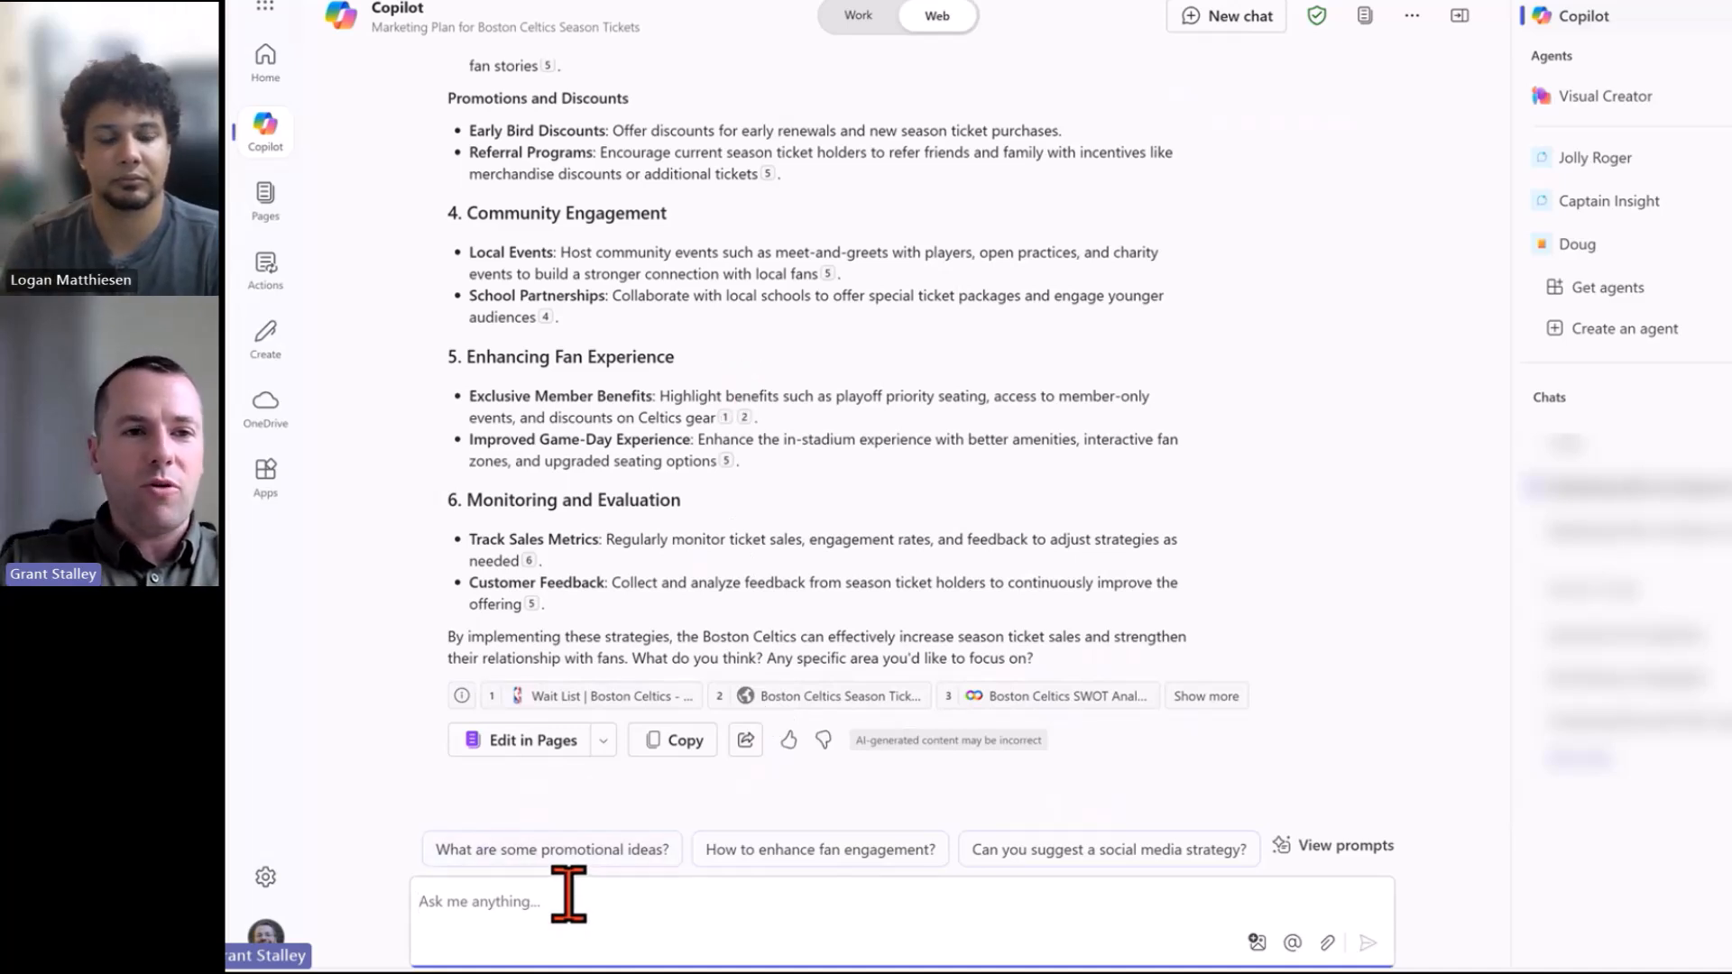
Ask Copilot for more early bird discount details, including the percentage discount offered.
type("Add more details")
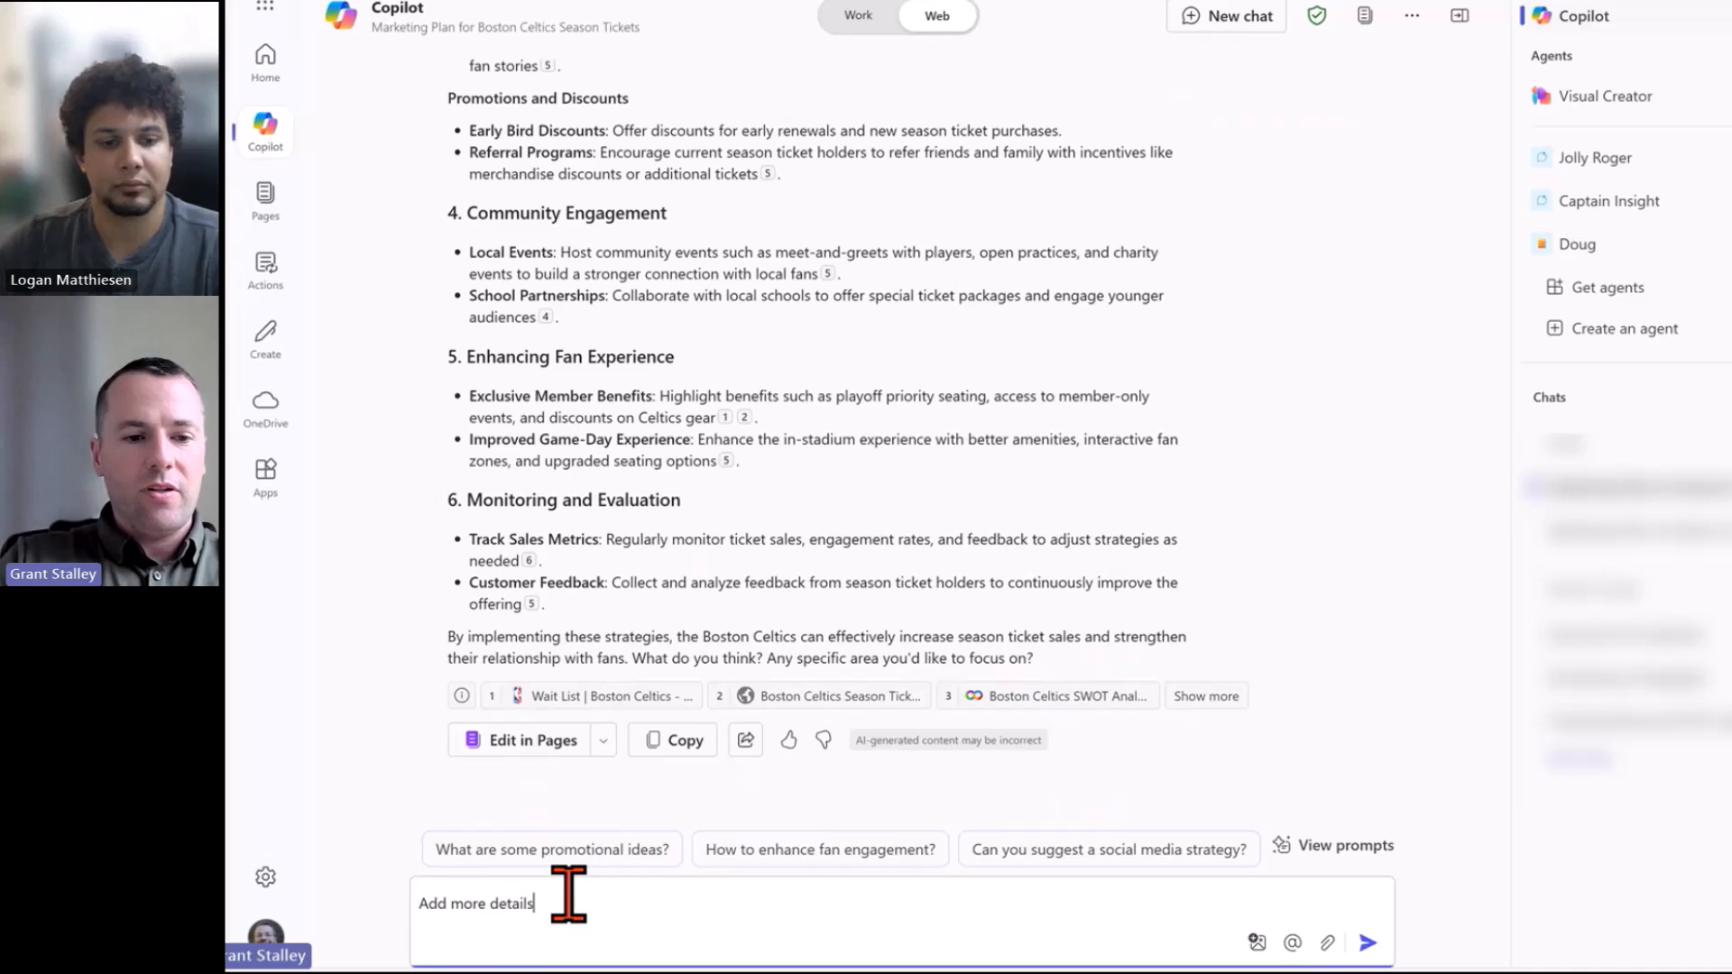
type(" to the e")
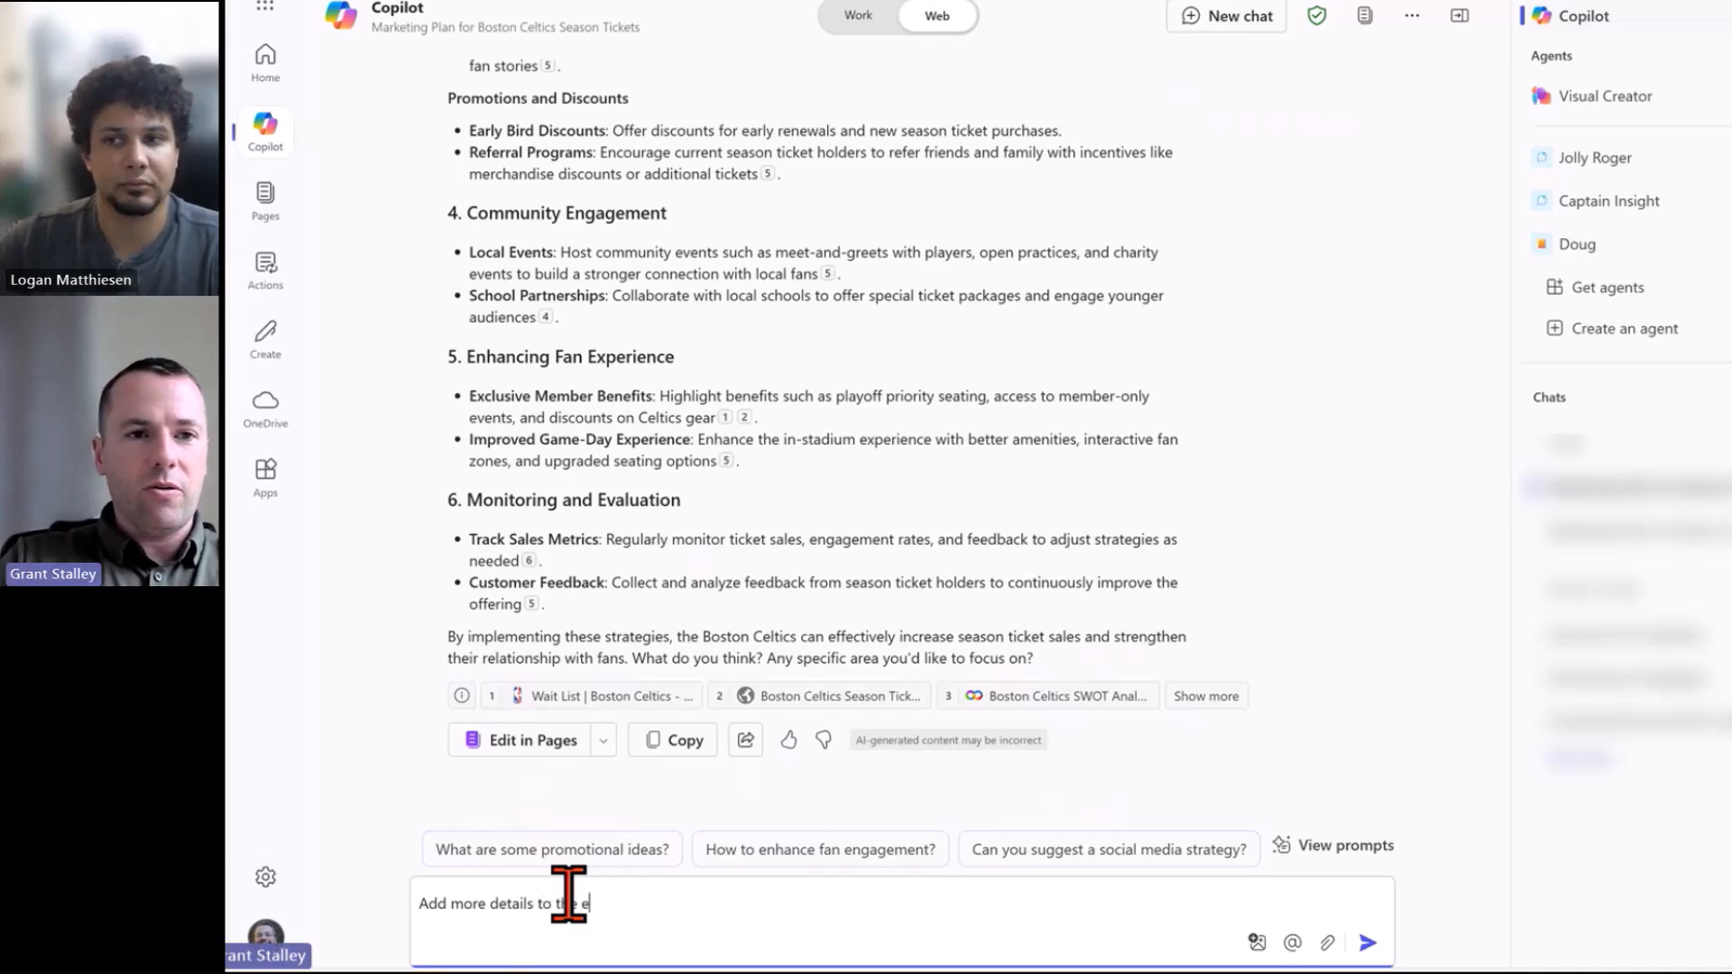
type("arly bird discount")
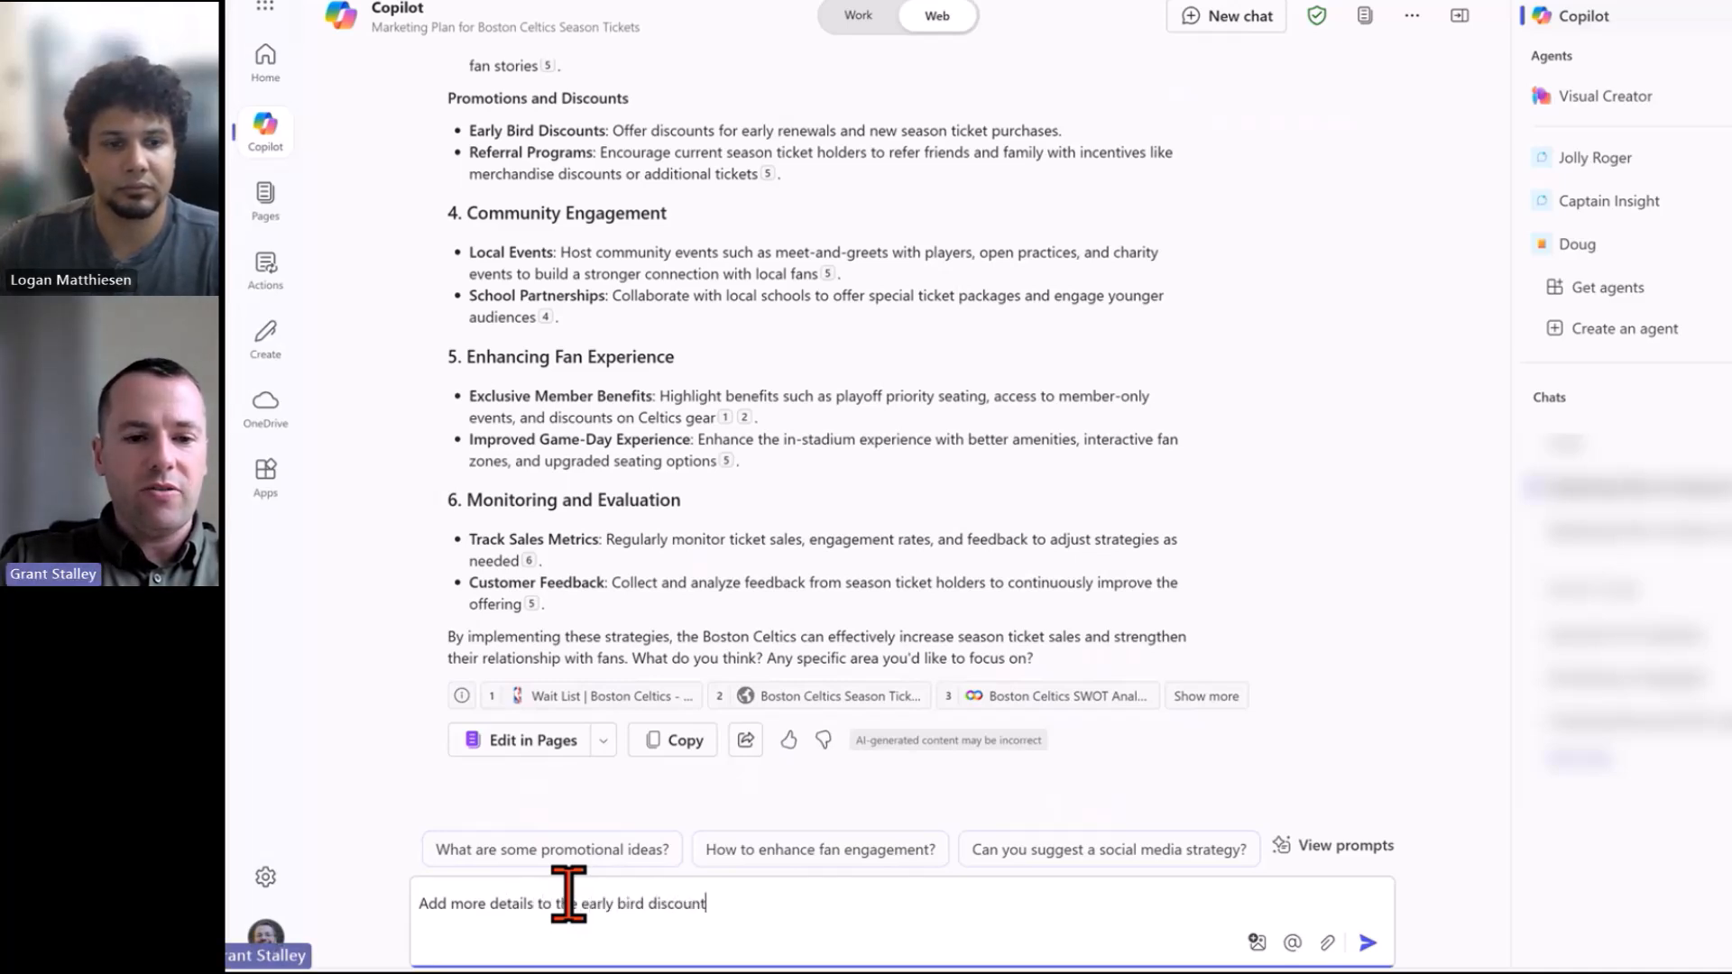
type(", inlcuding")
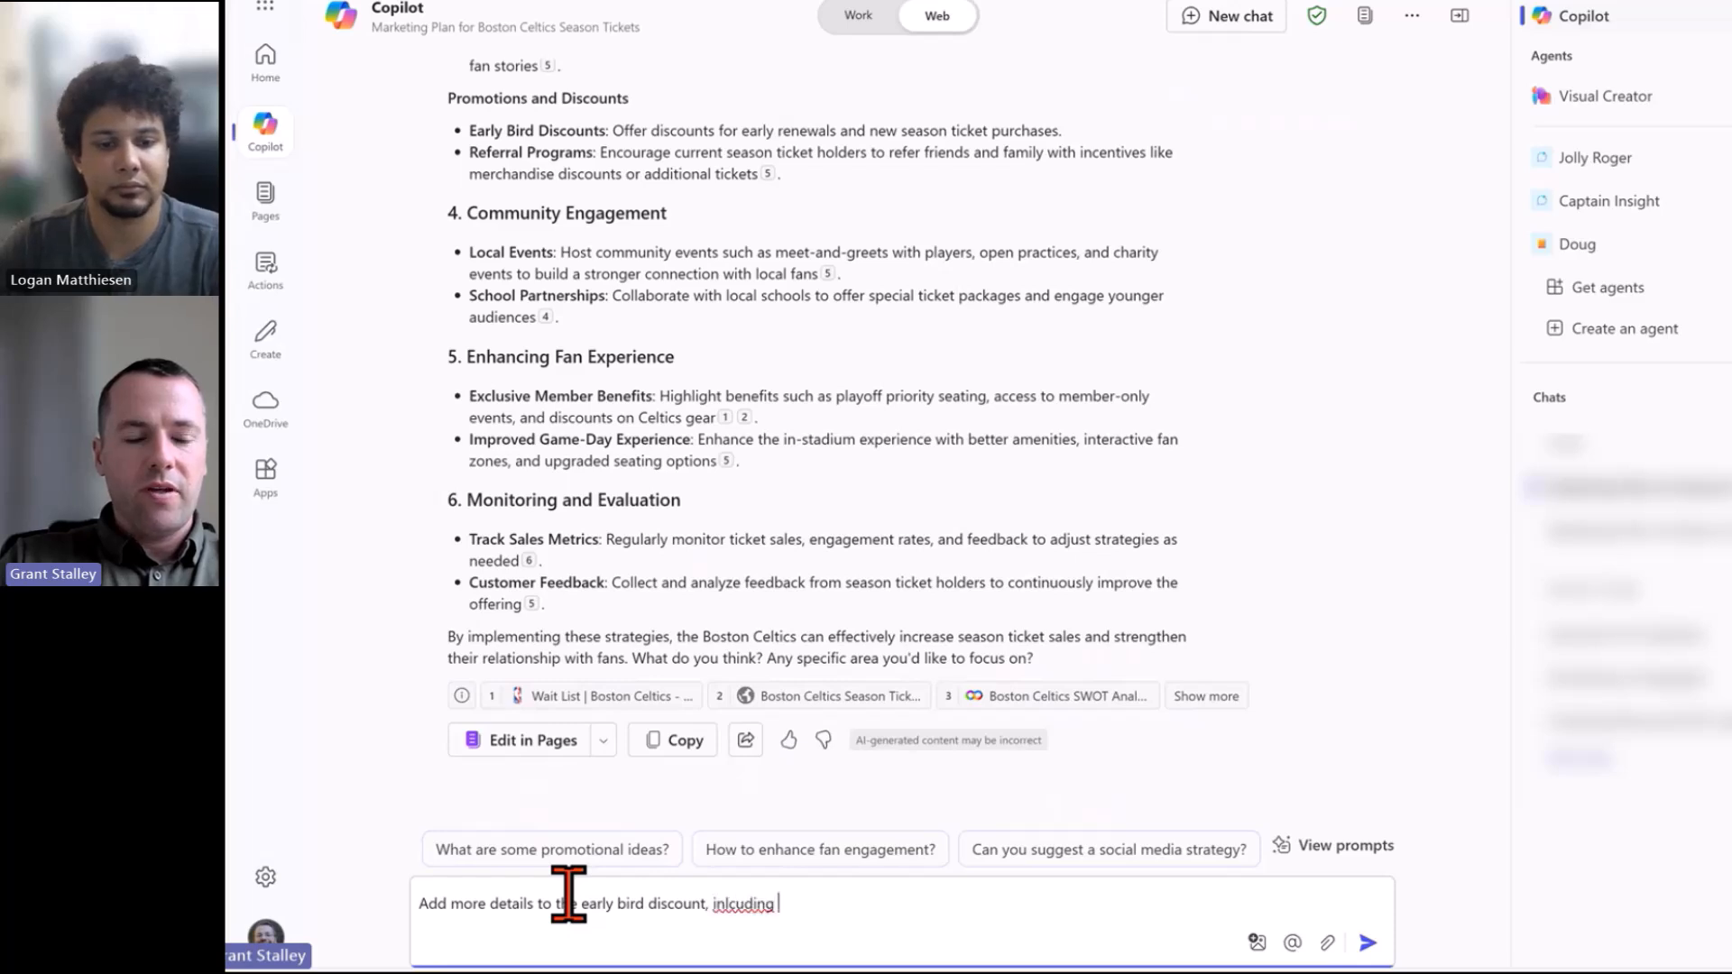
key("BackSpace")
key("BackSpace")
key("BackSpace")
key("BackSpace")
key("BackSpace")
key("BackSpace")
key("BackSpace")
type("clu")
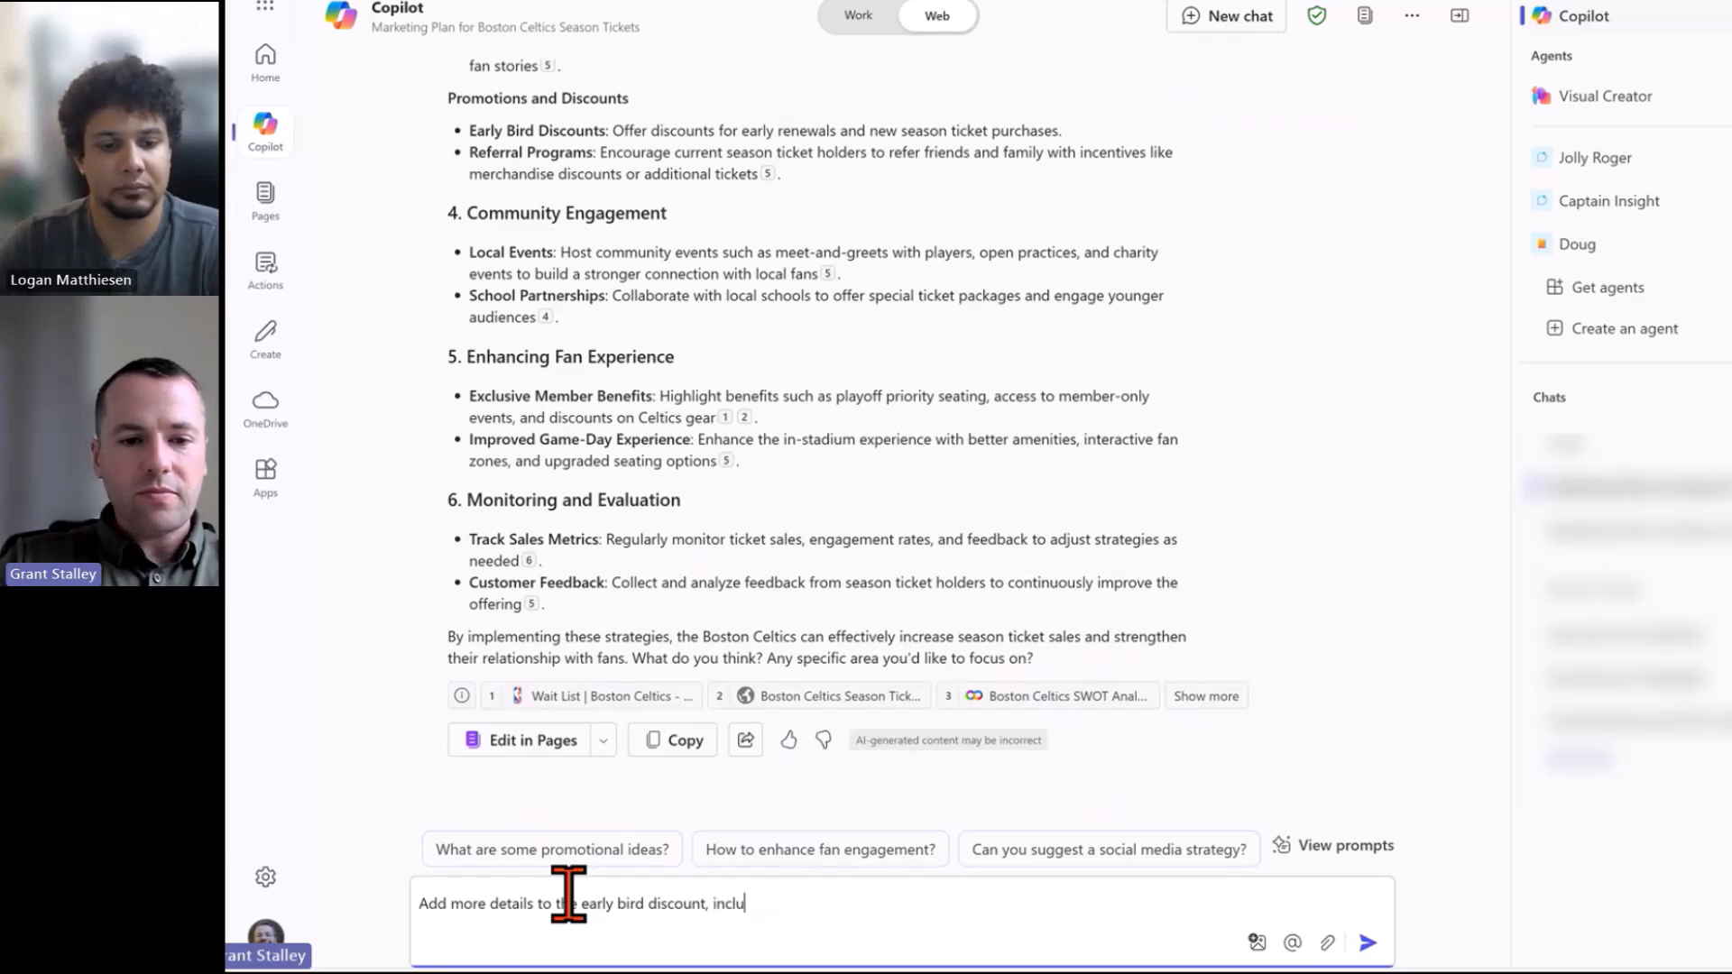
type("ding what percenta")
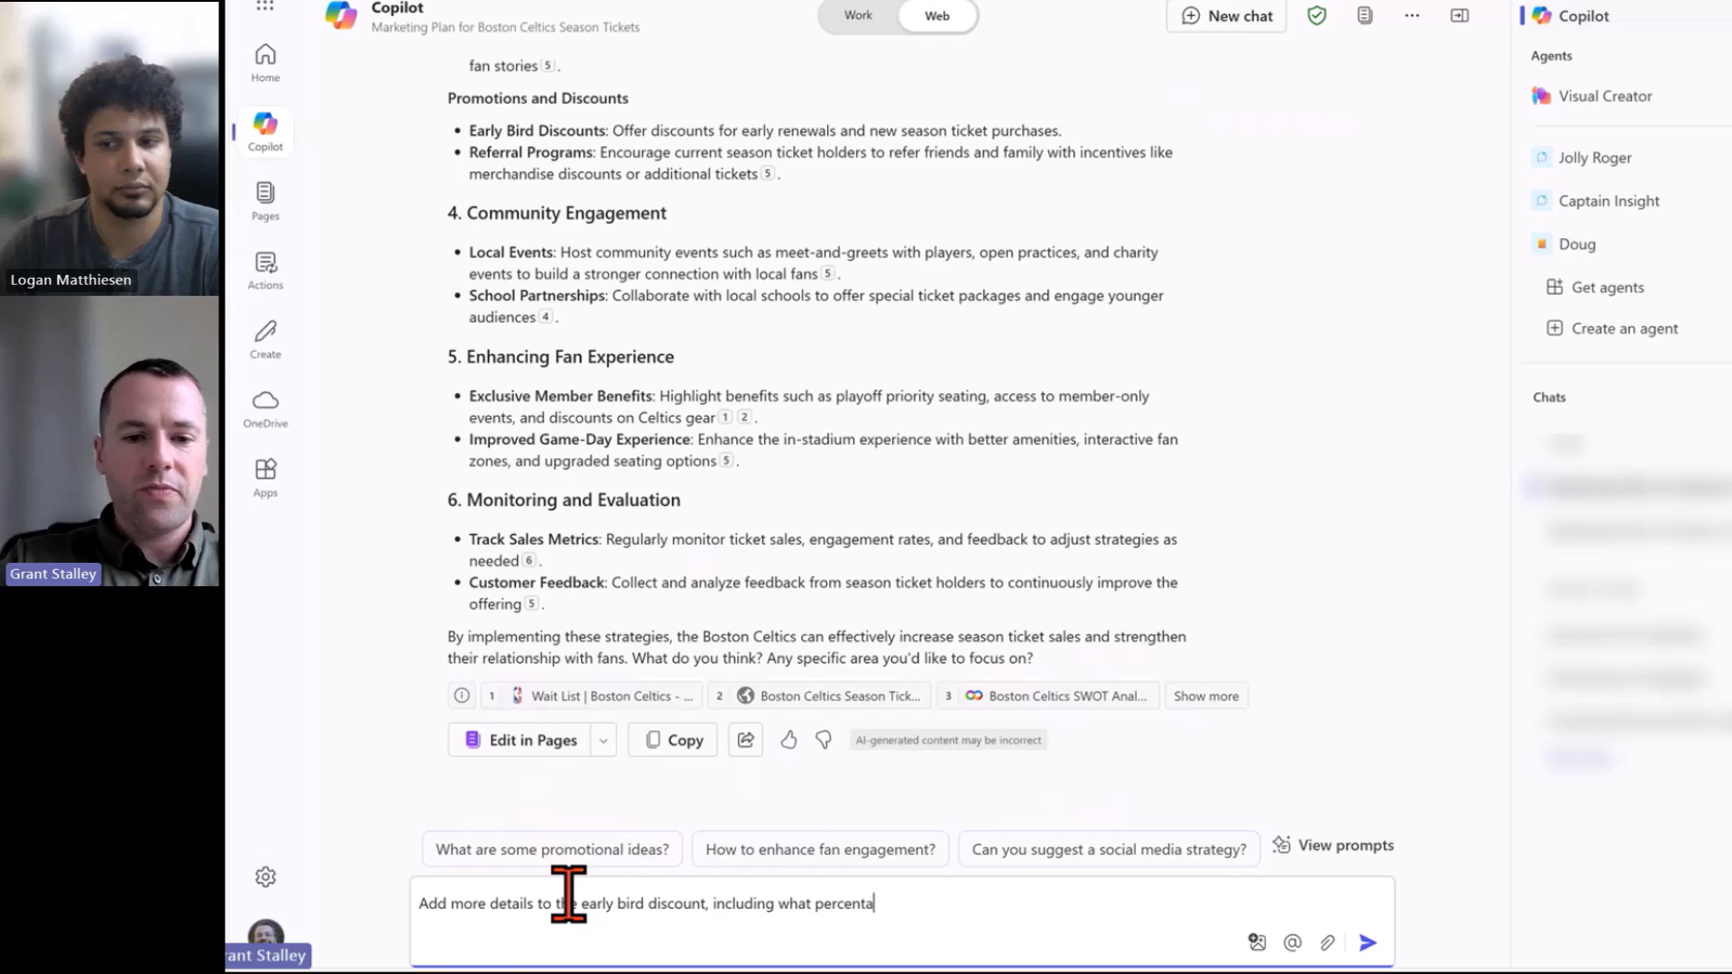
type("ge of tiscount would be ")
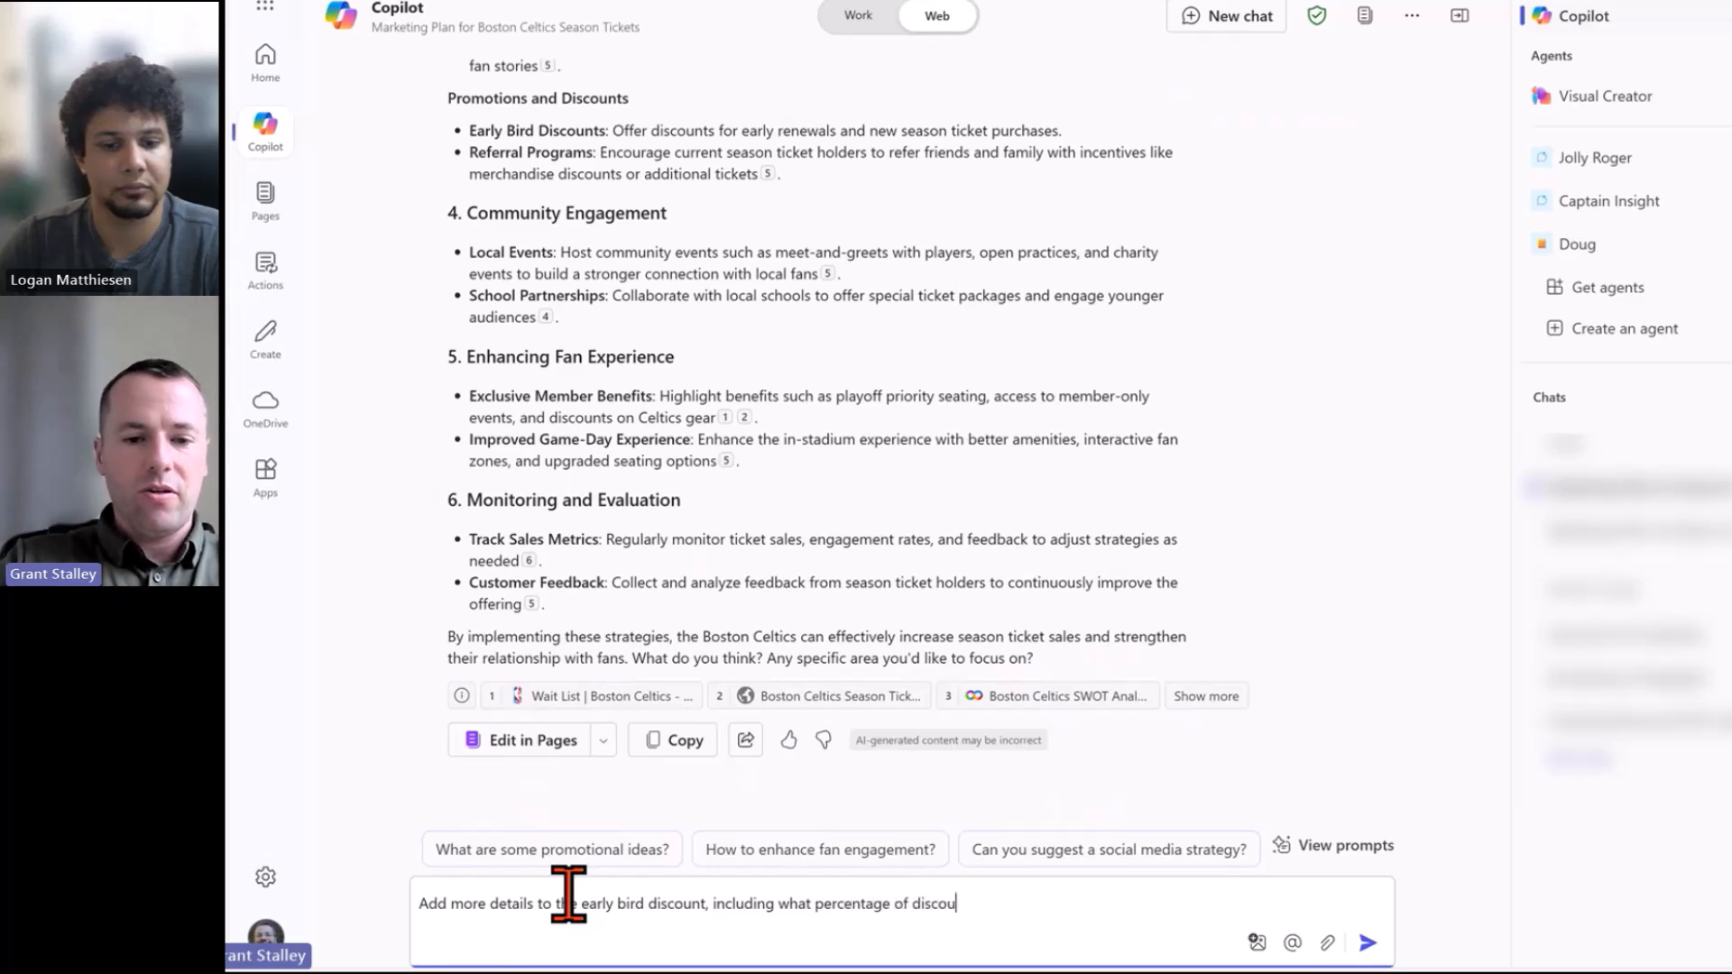
type("offered")
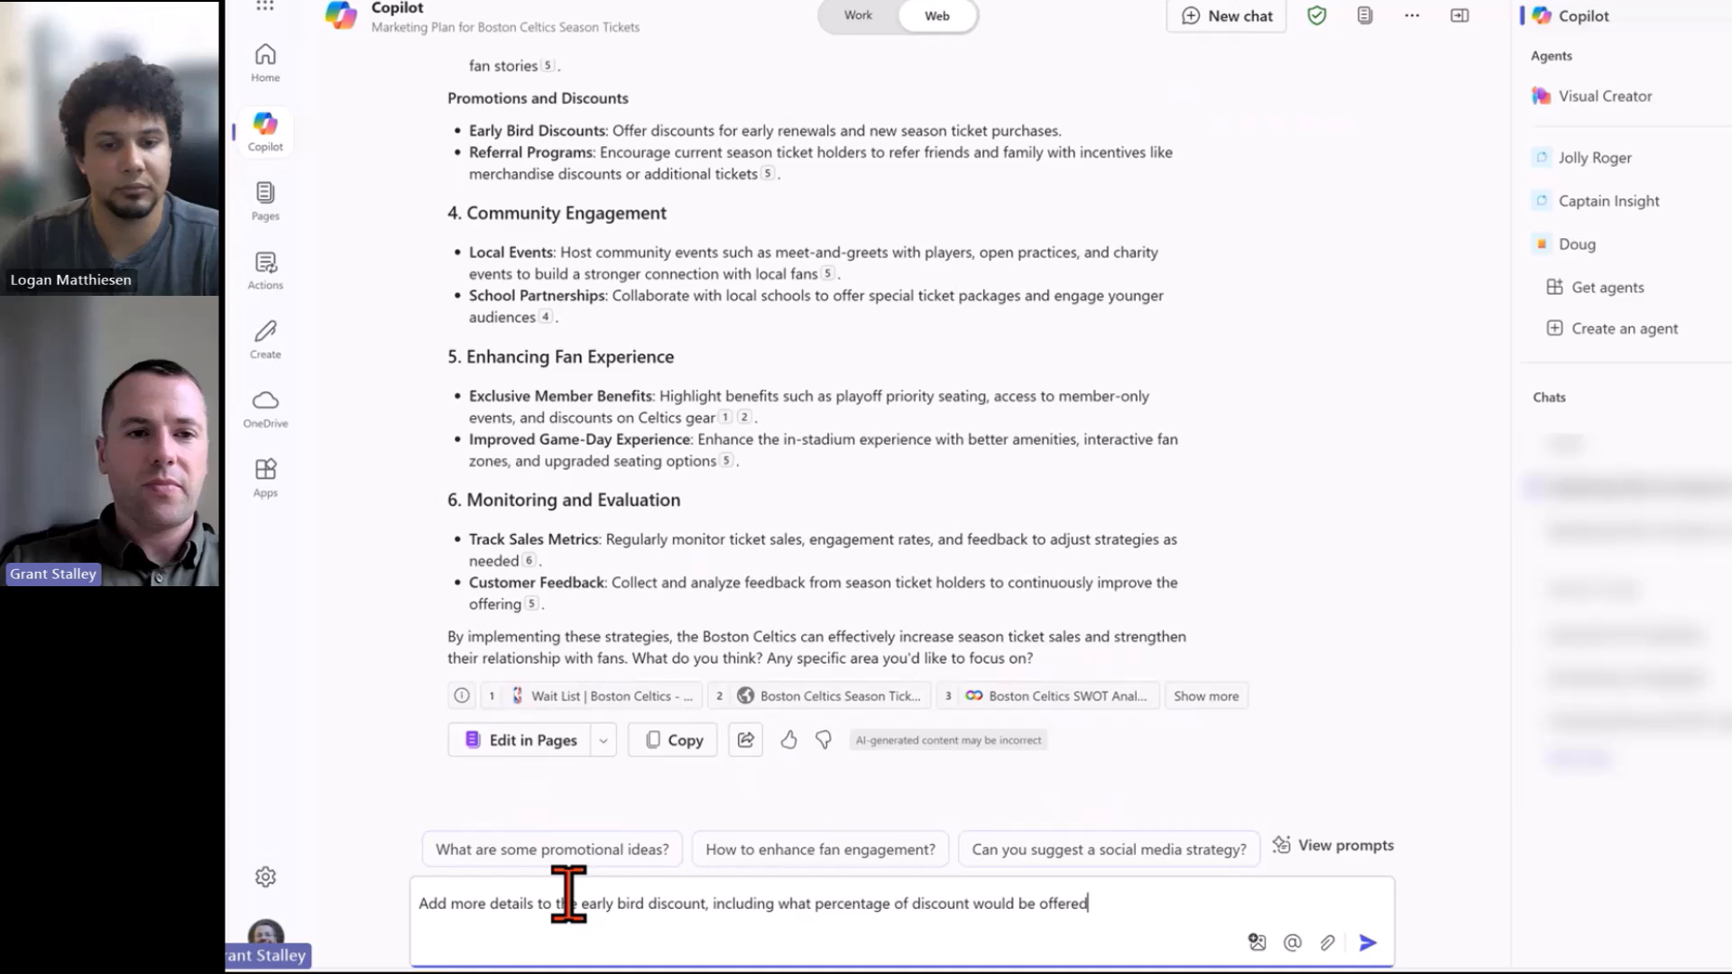
key("Return")
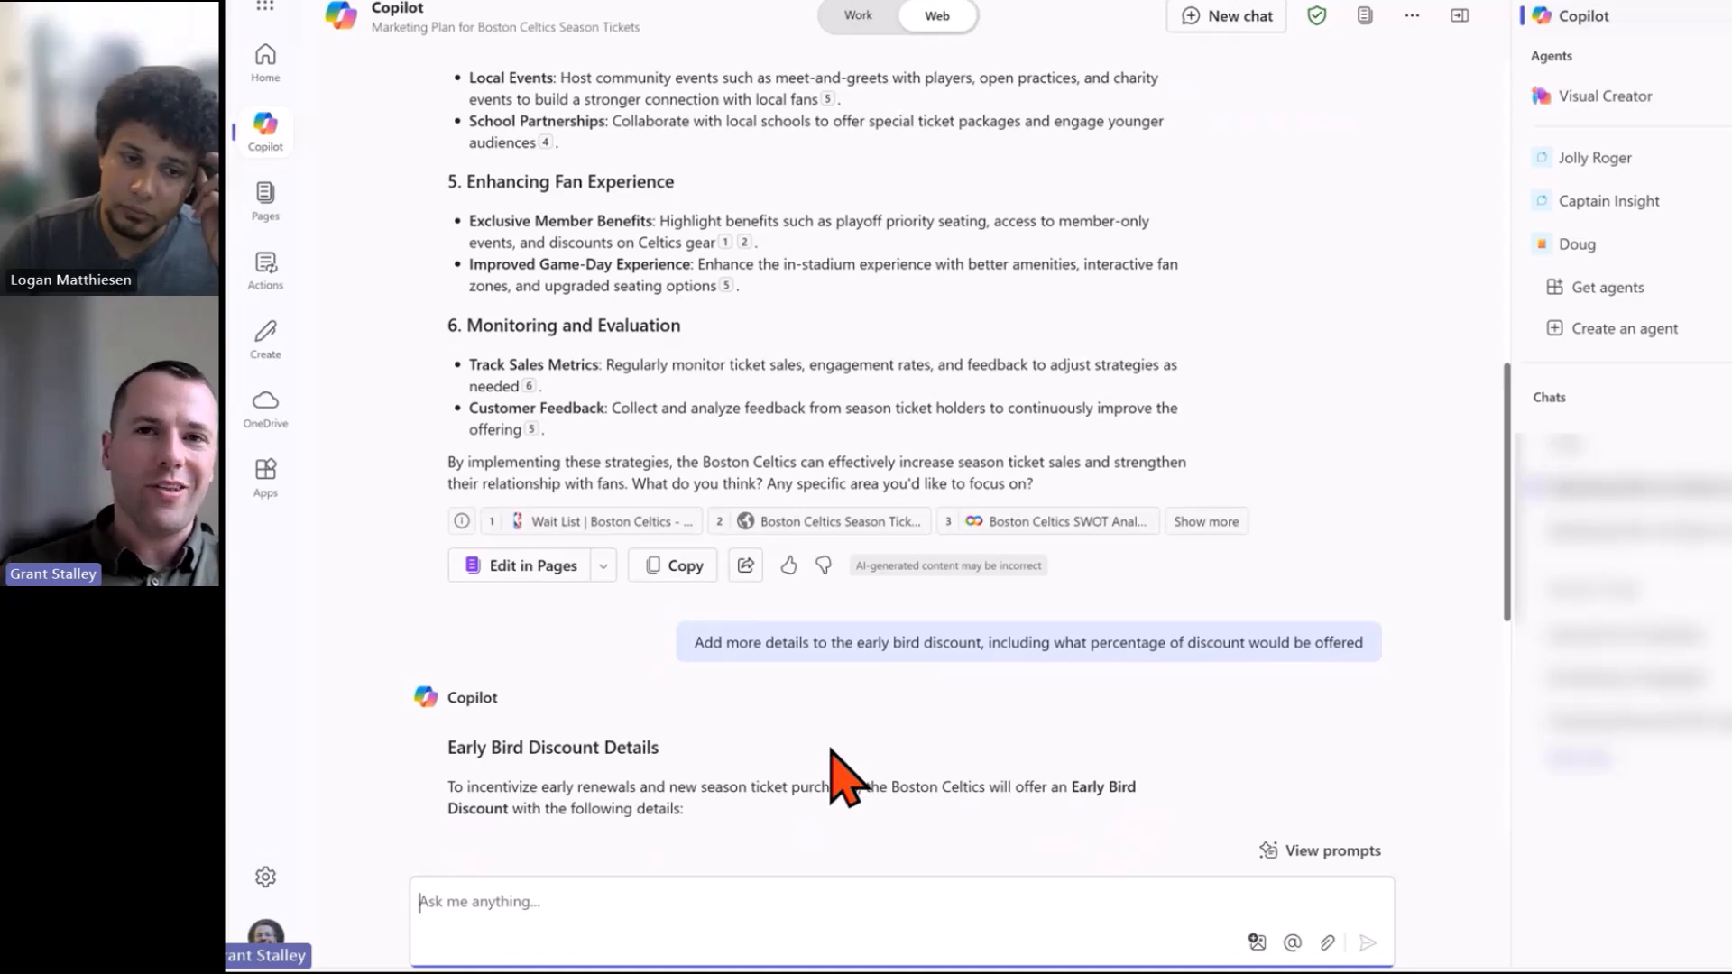
scroll(766, 734, "down", 4)
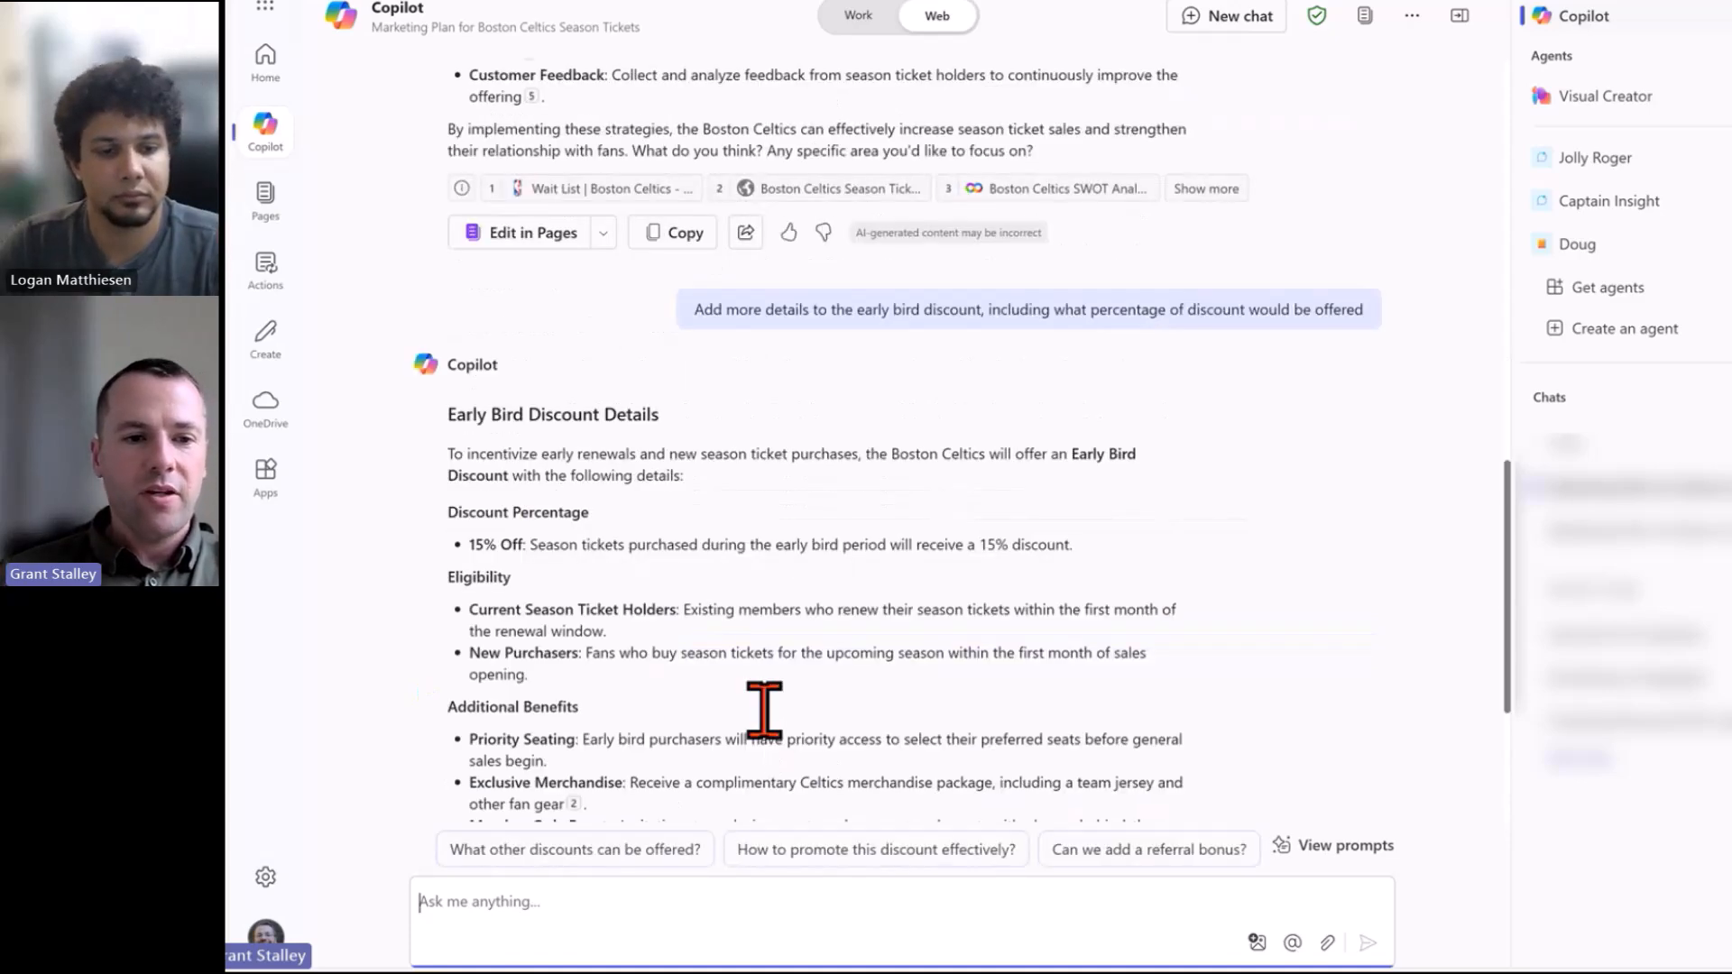
scroll(766, 672, "down", 2)
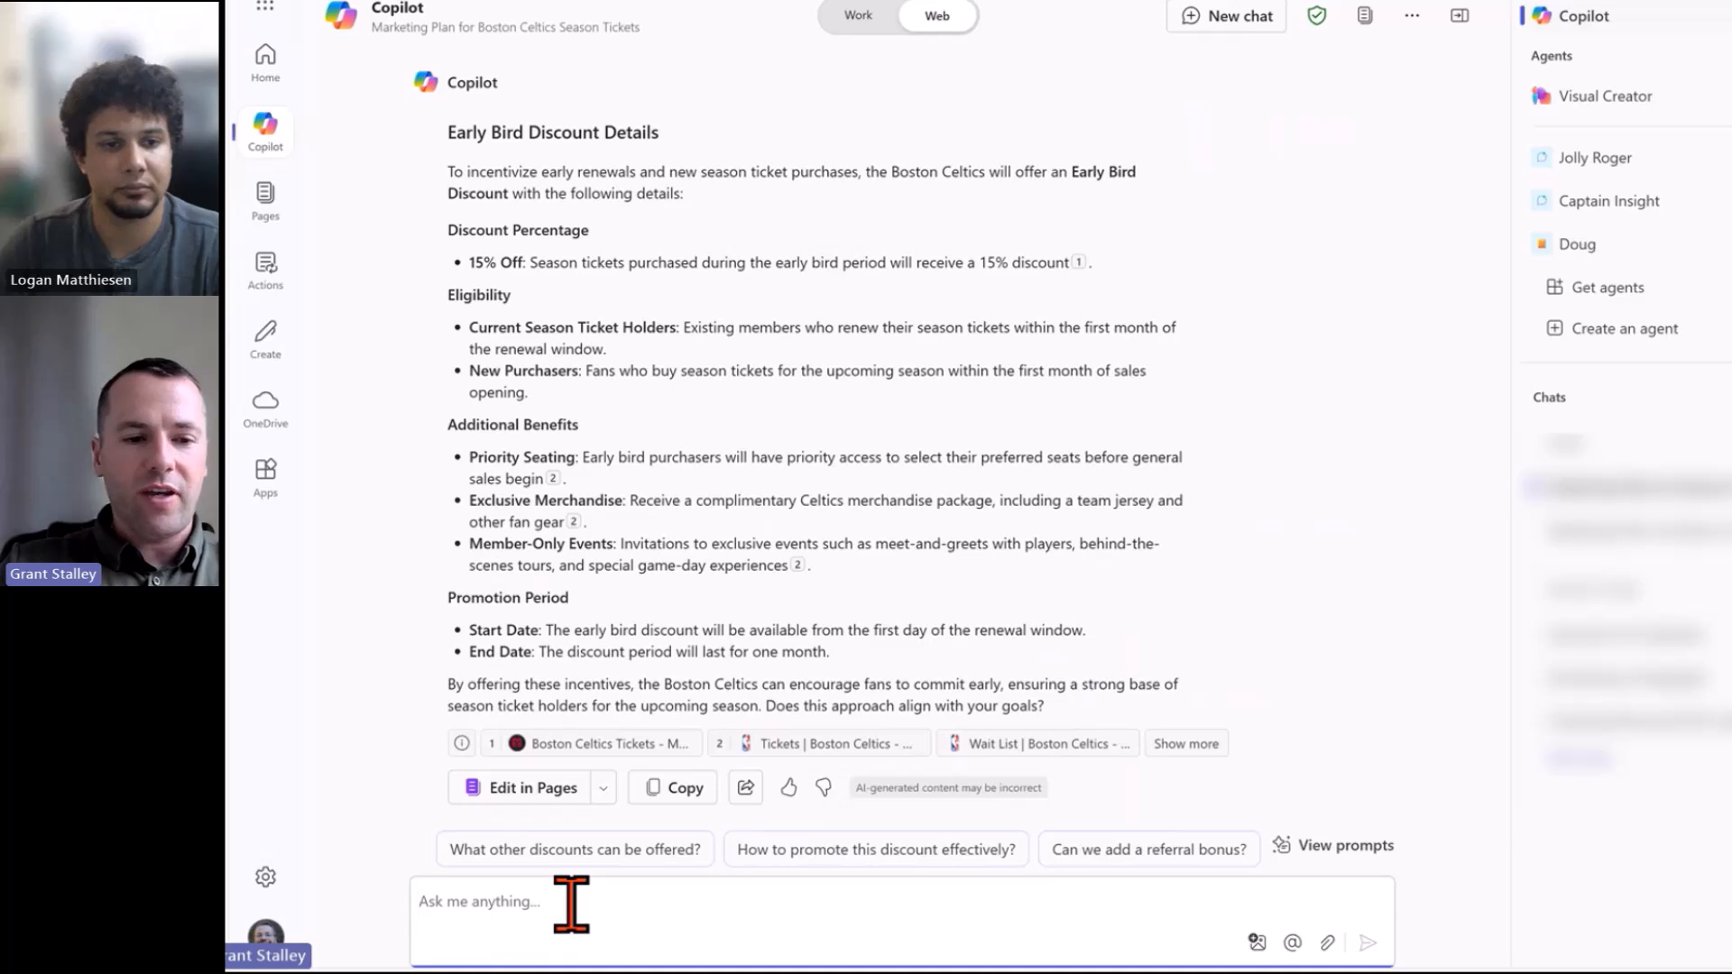
Ask Copilot to add this early bird content to the originally provided plan.
type("Add this content to th")
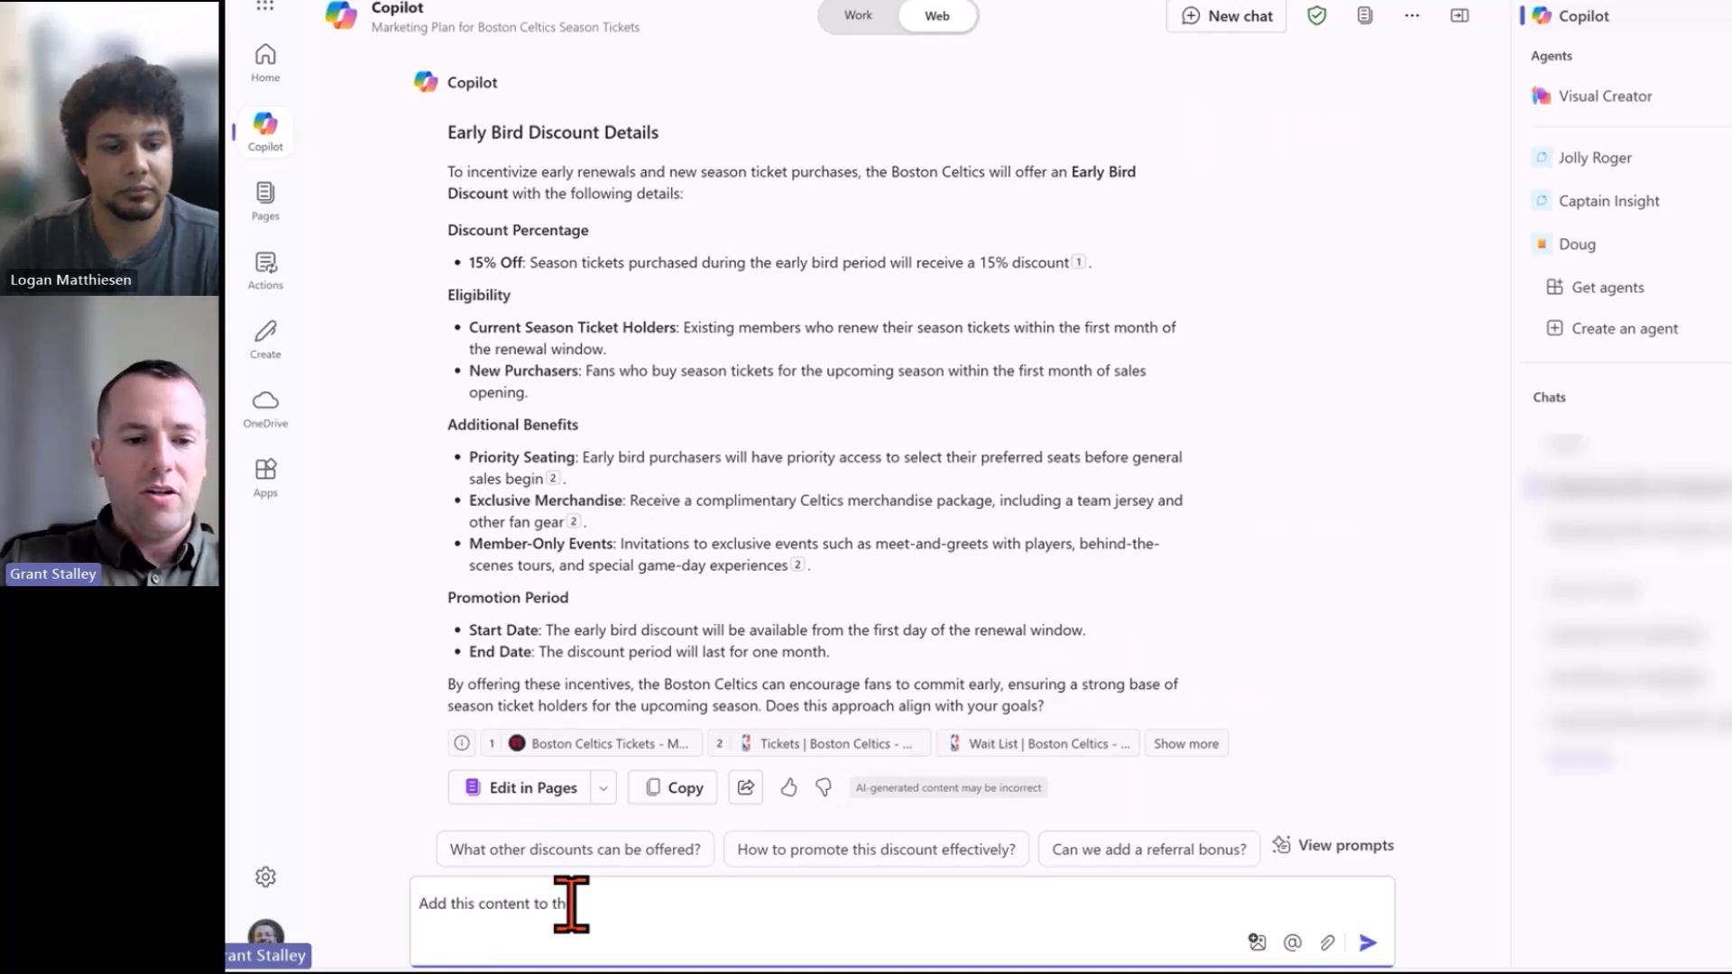
type("e original plan you had rpovided")
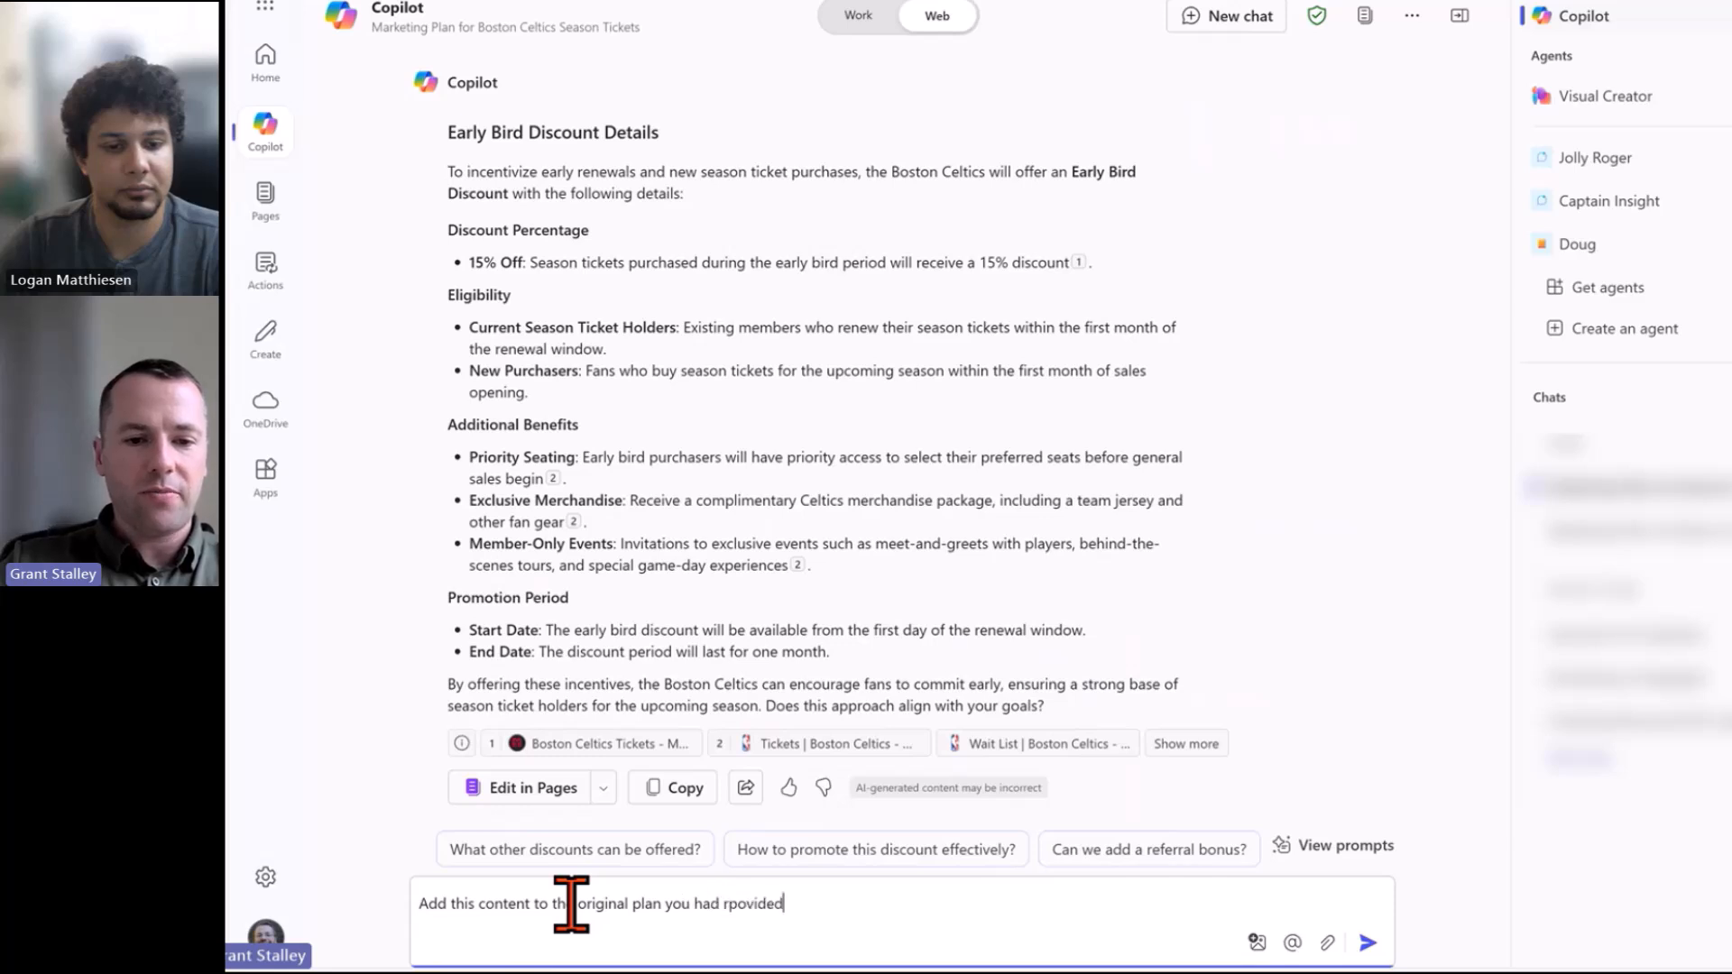
key("BackSpace")
key("BackSpace")
key("BackSpace")
key("BackSpace")
key("BackSpace")
key("BackSpace")
key("BackSpace")
key("BackSpace")
type("prov")
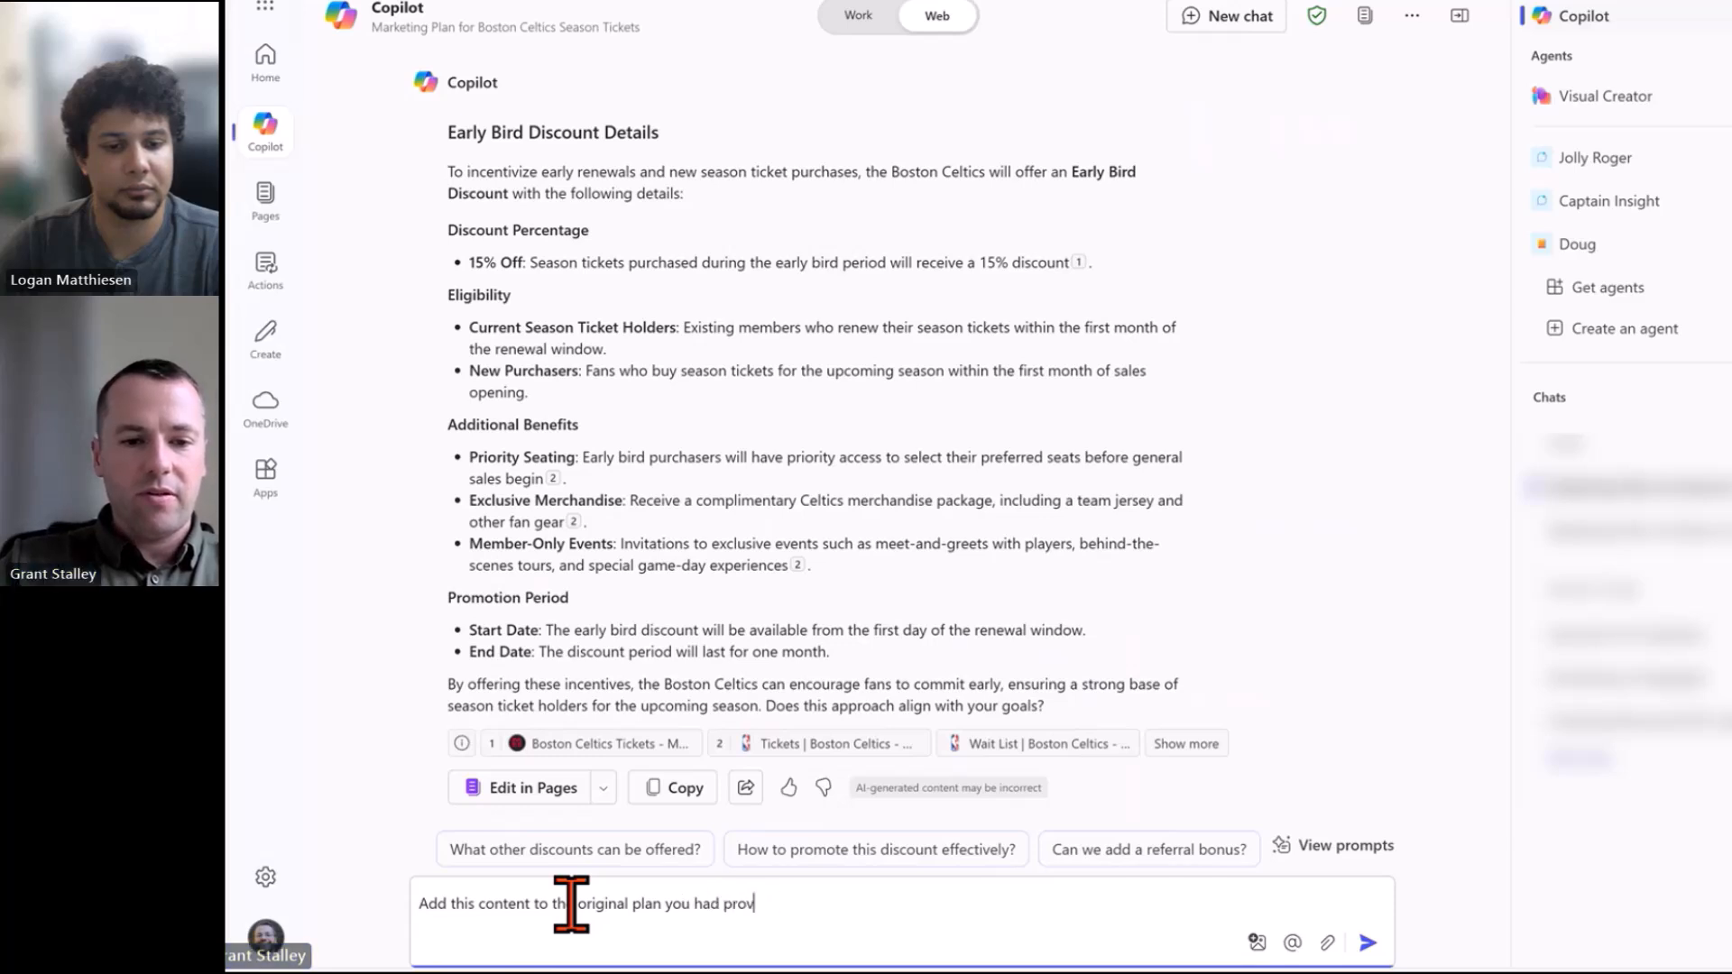
type("ided")
key("Return")
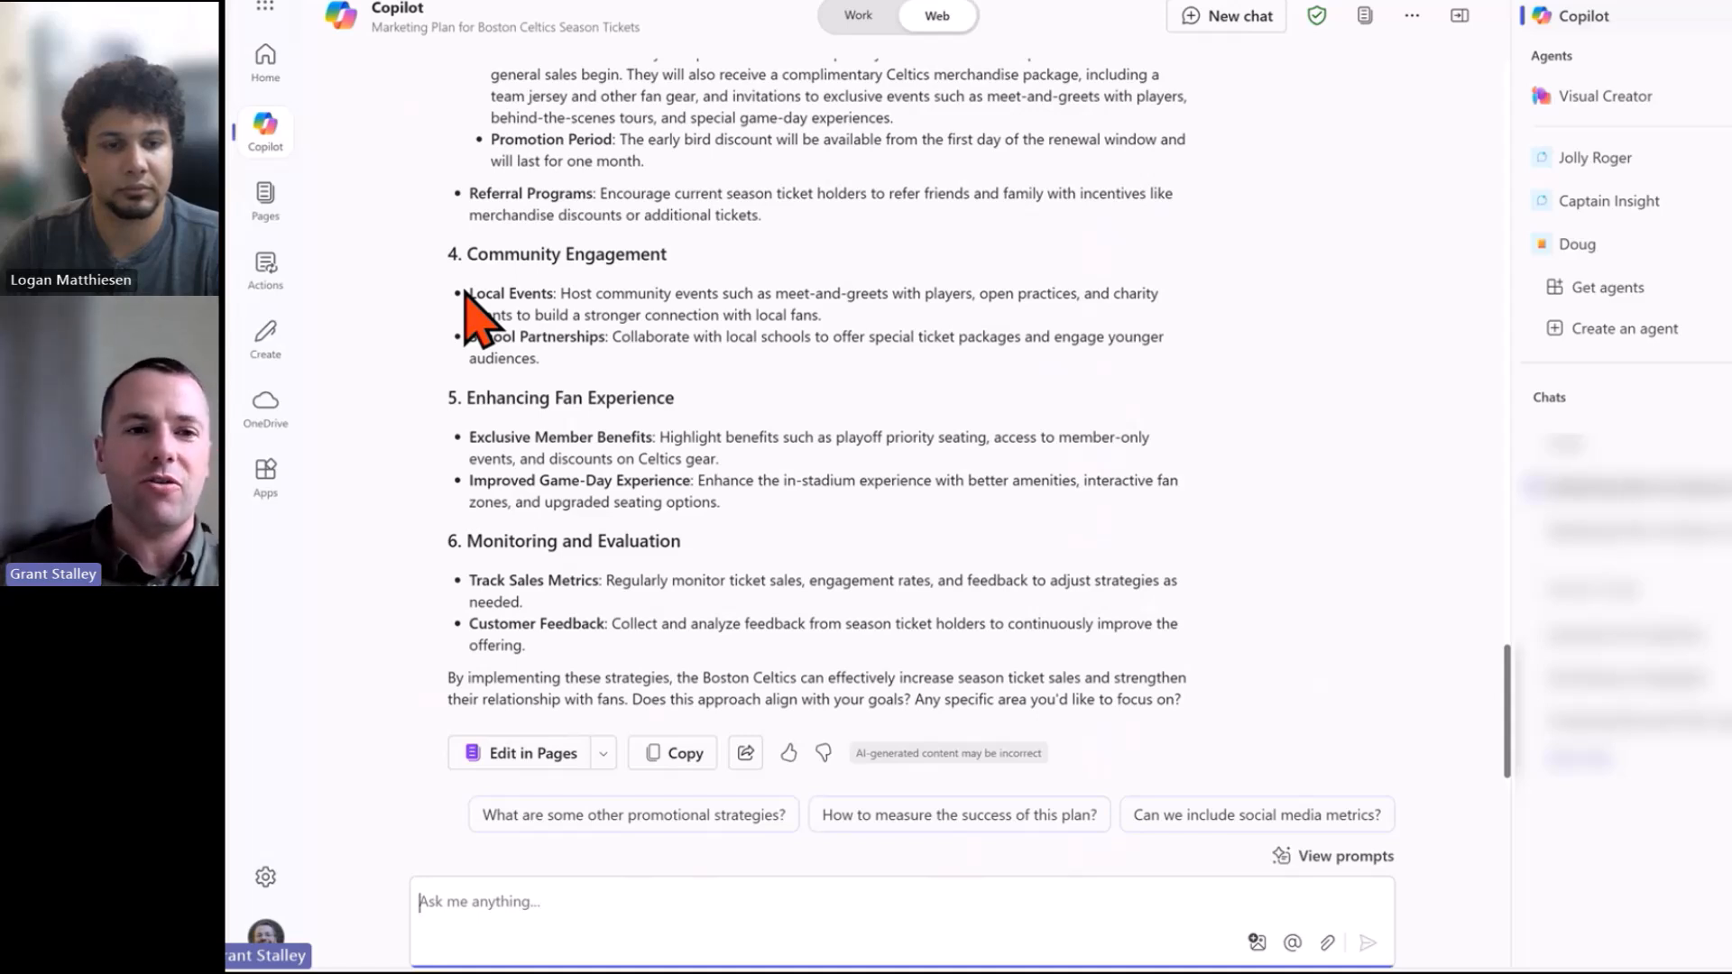
scroll(810, 186, "up", 3)
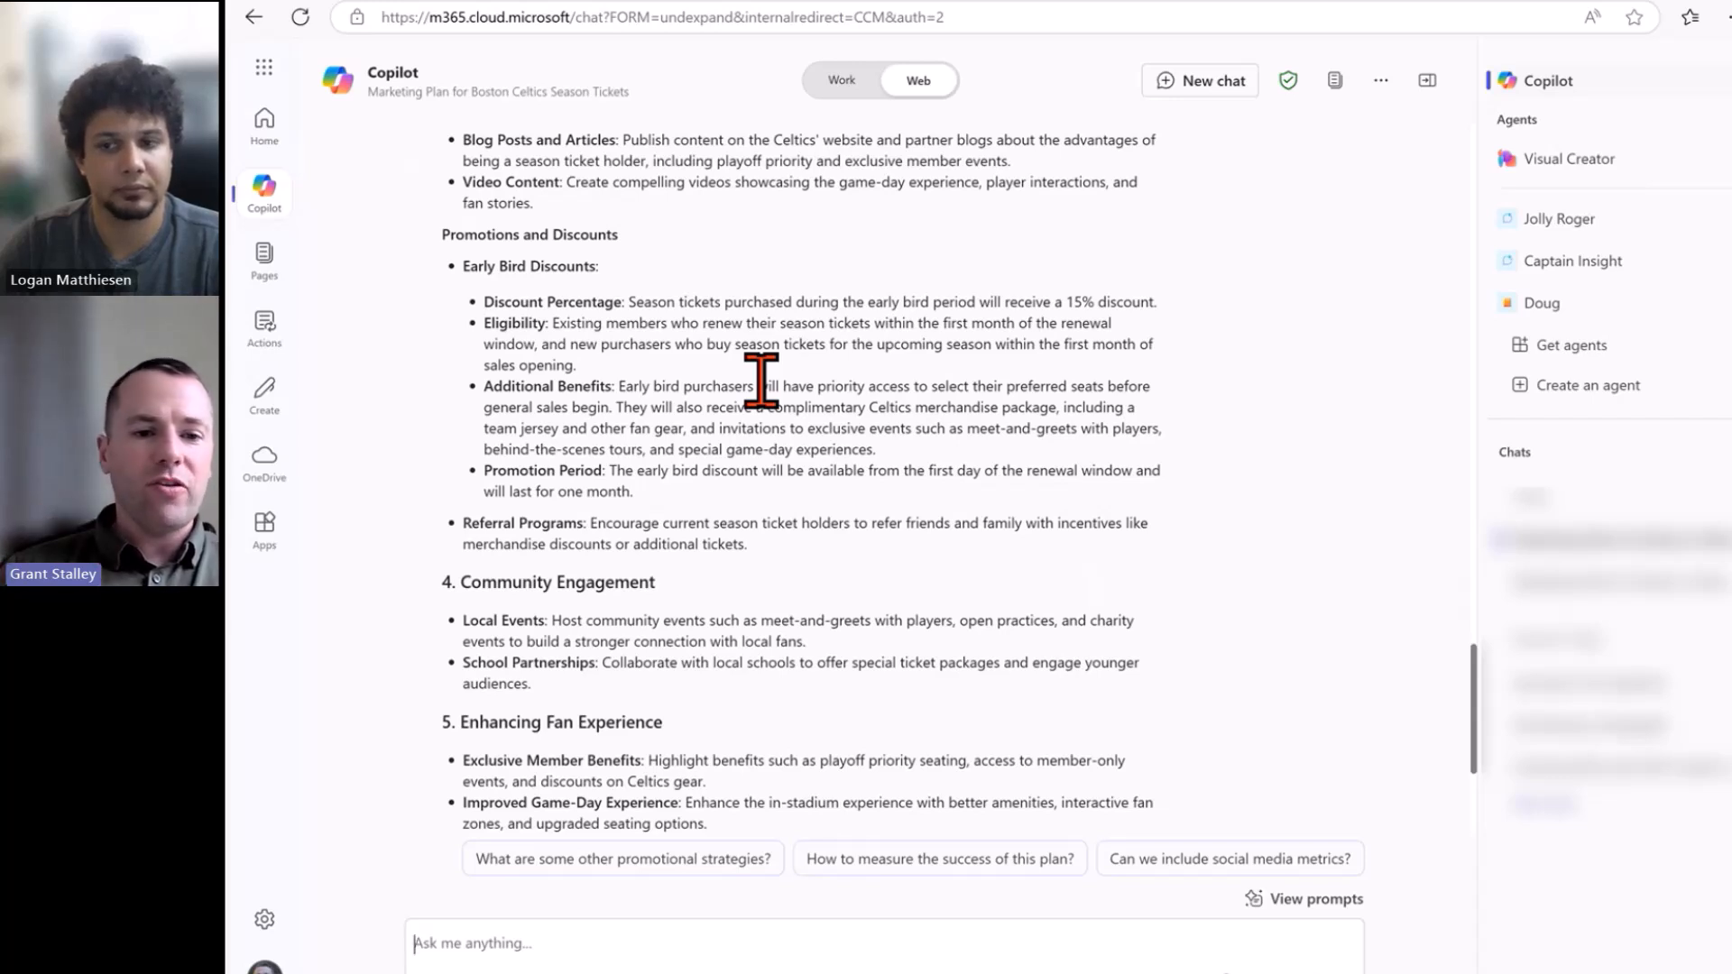
scroll(762, 397, "down", 4)
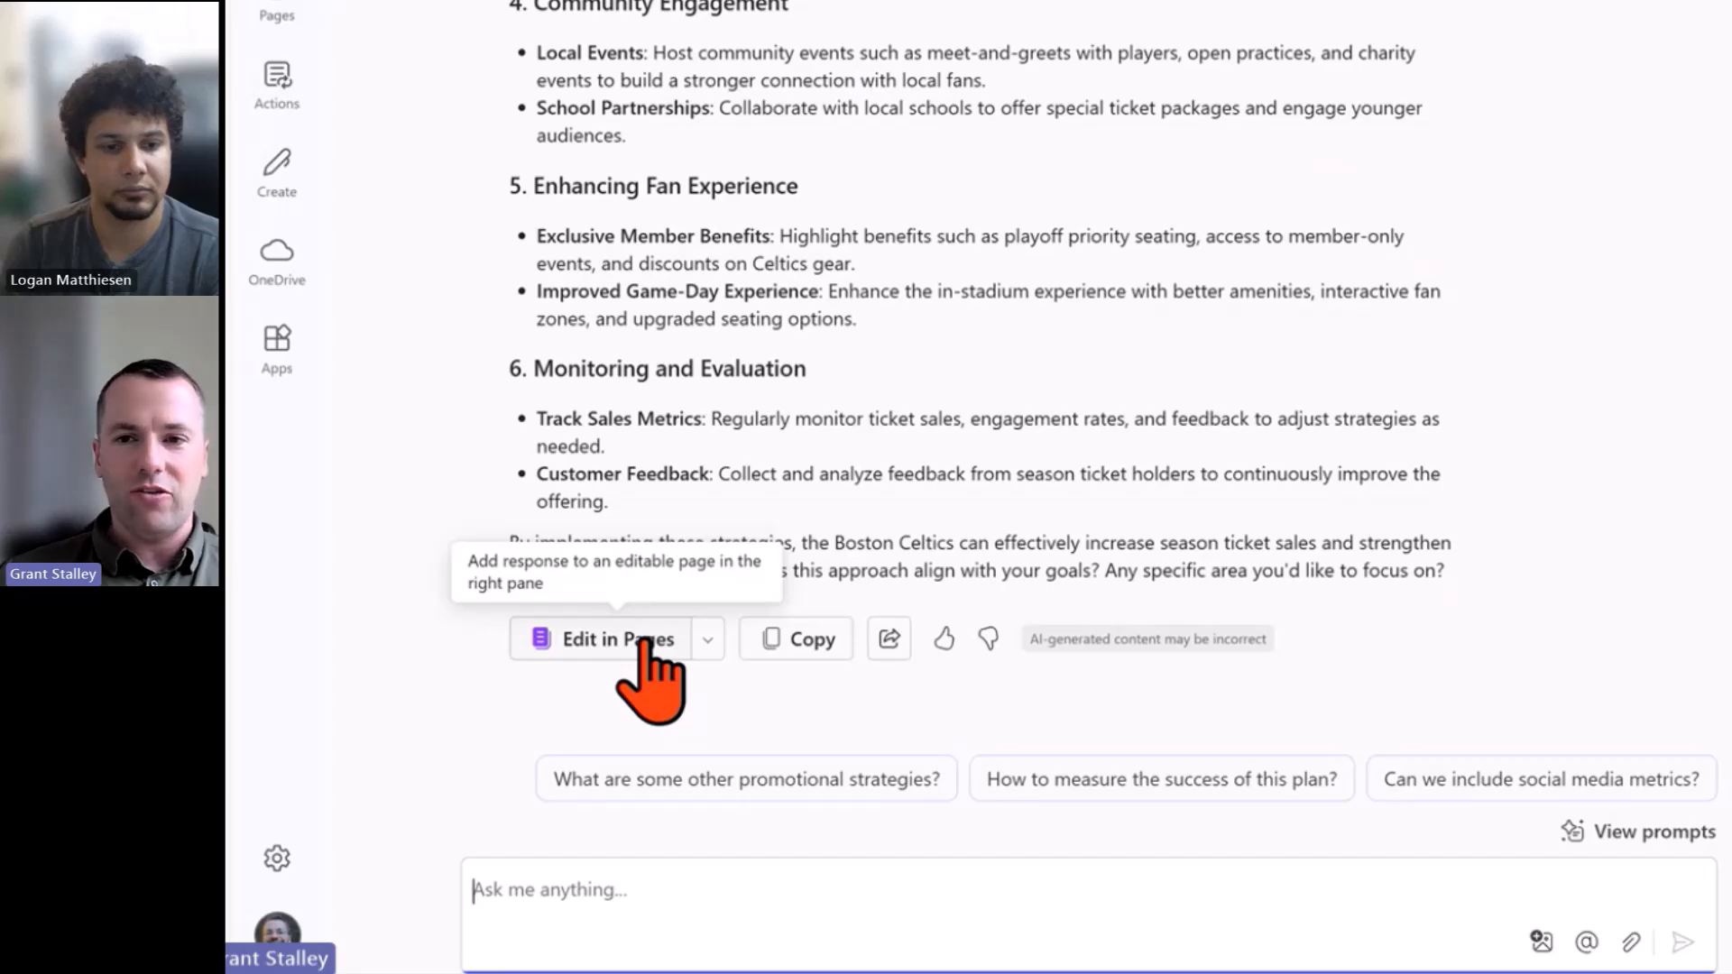
Open the 'Add this content to the' page link in the side pane.
left_click(648, 642)
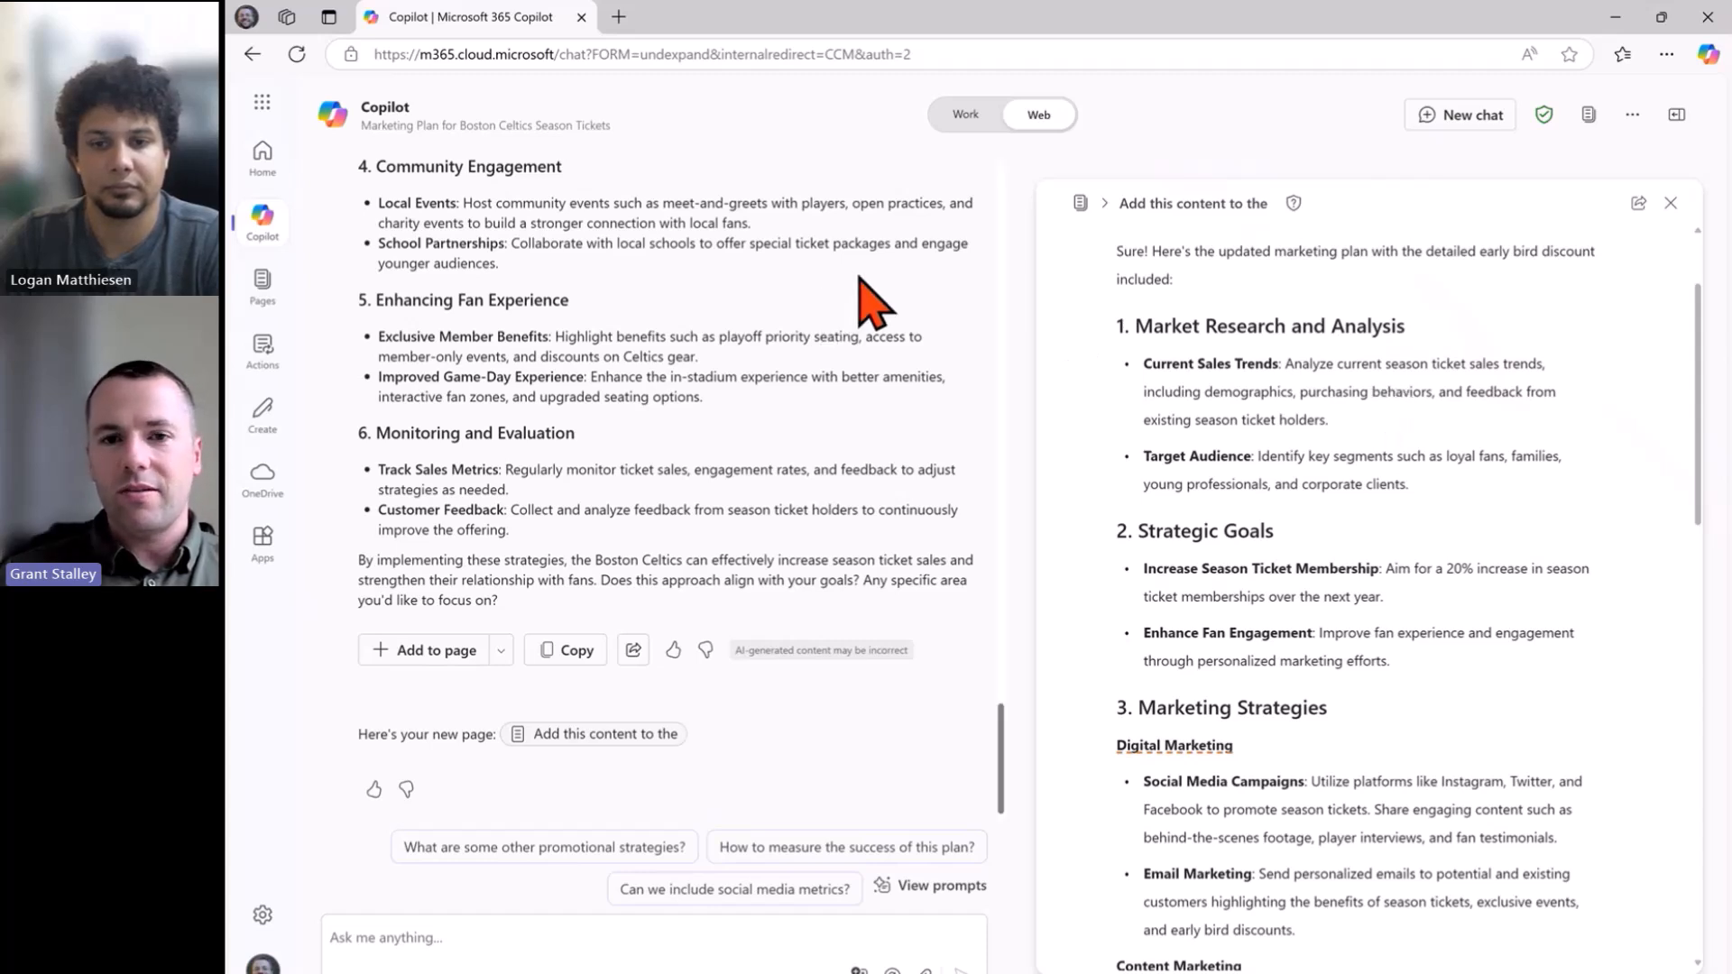
Delete the Current Sales Trends bullet from the plan page, then open a new blank tab.
left_click_drag(1340, 420, 1131, 365)
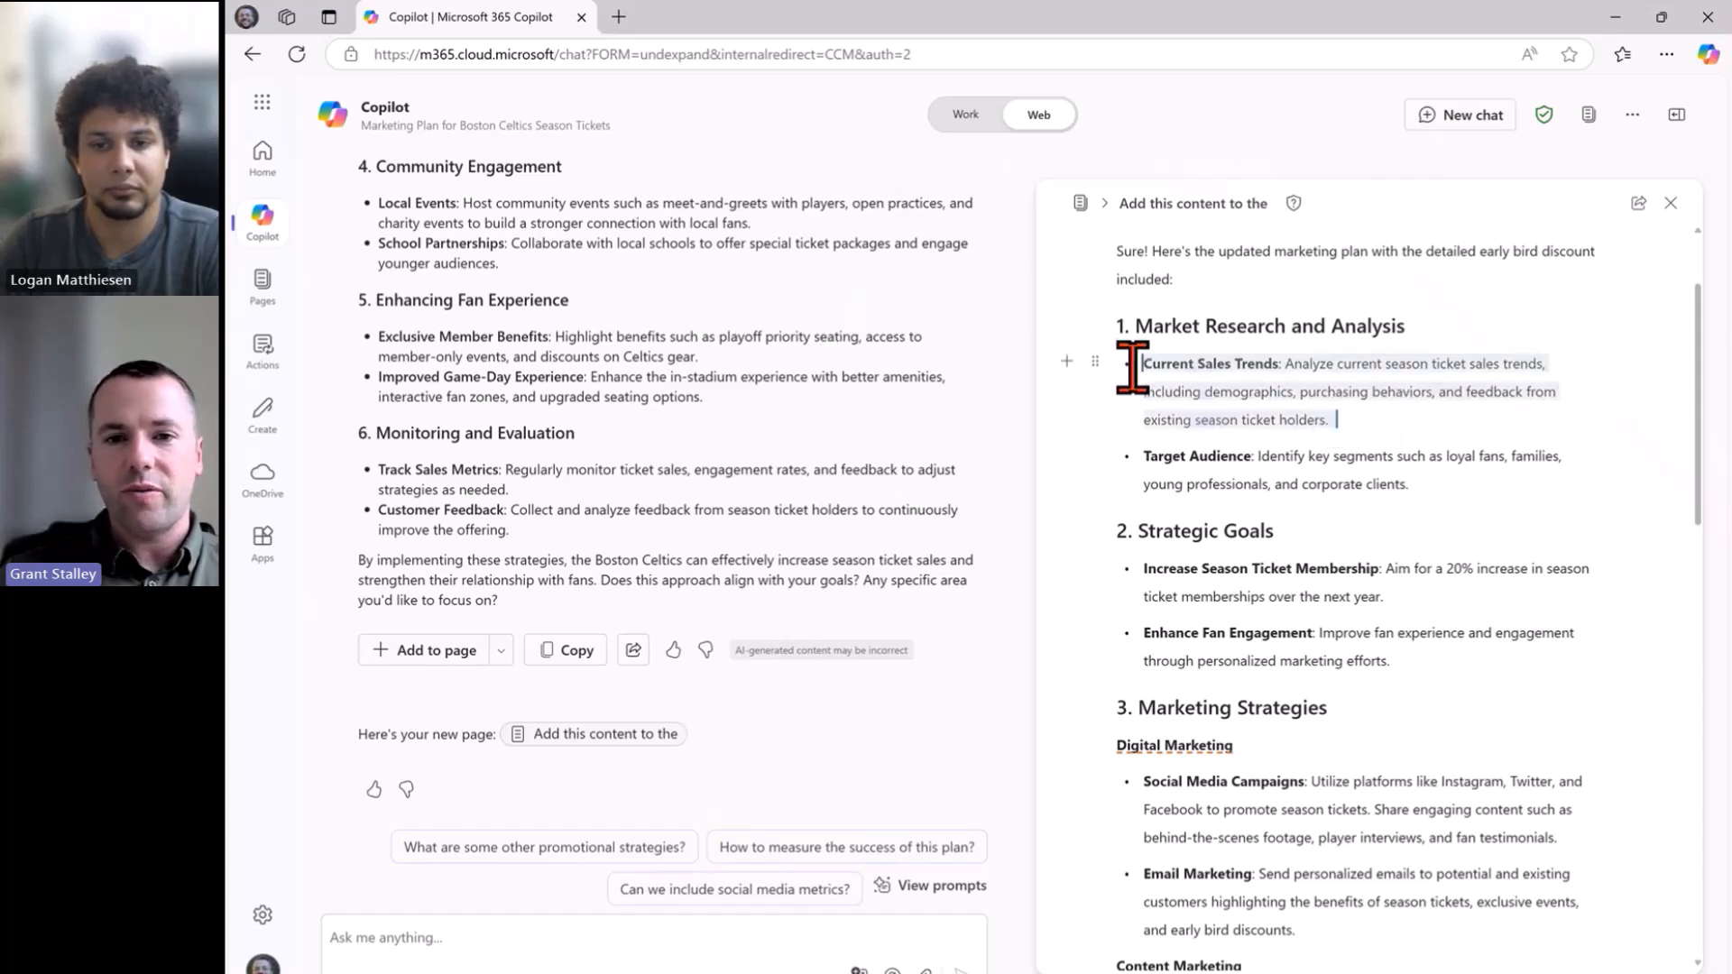
key("Delete")
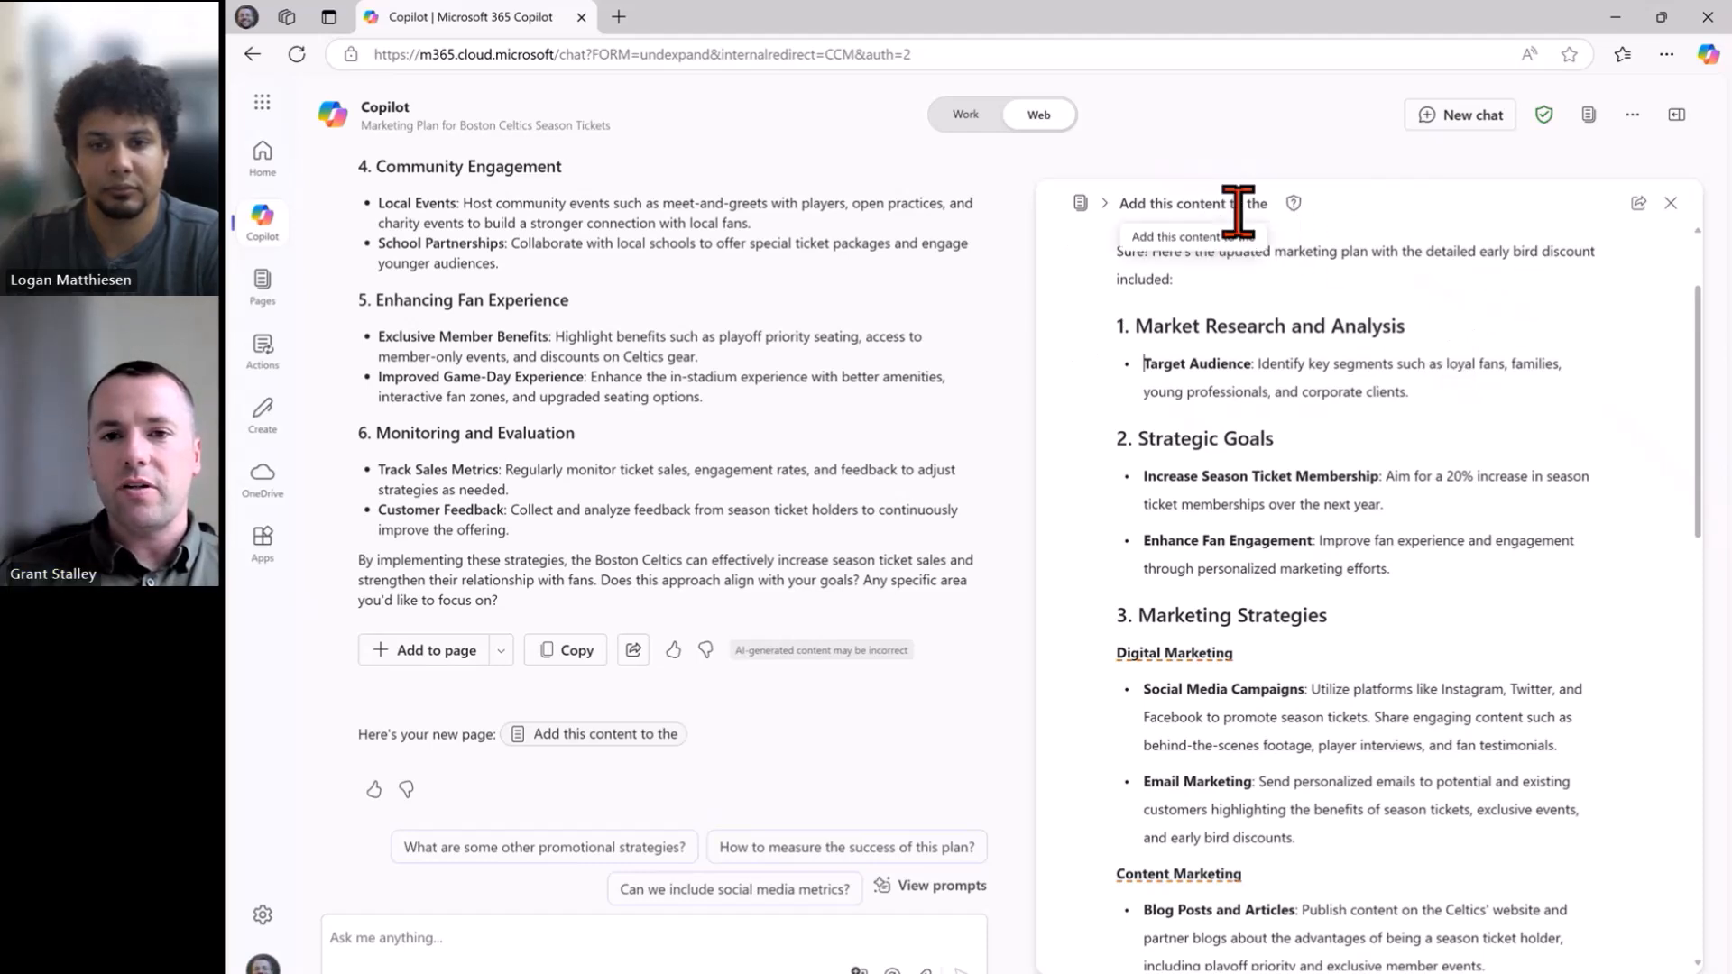
scroll(1316, 257, "down", 7)
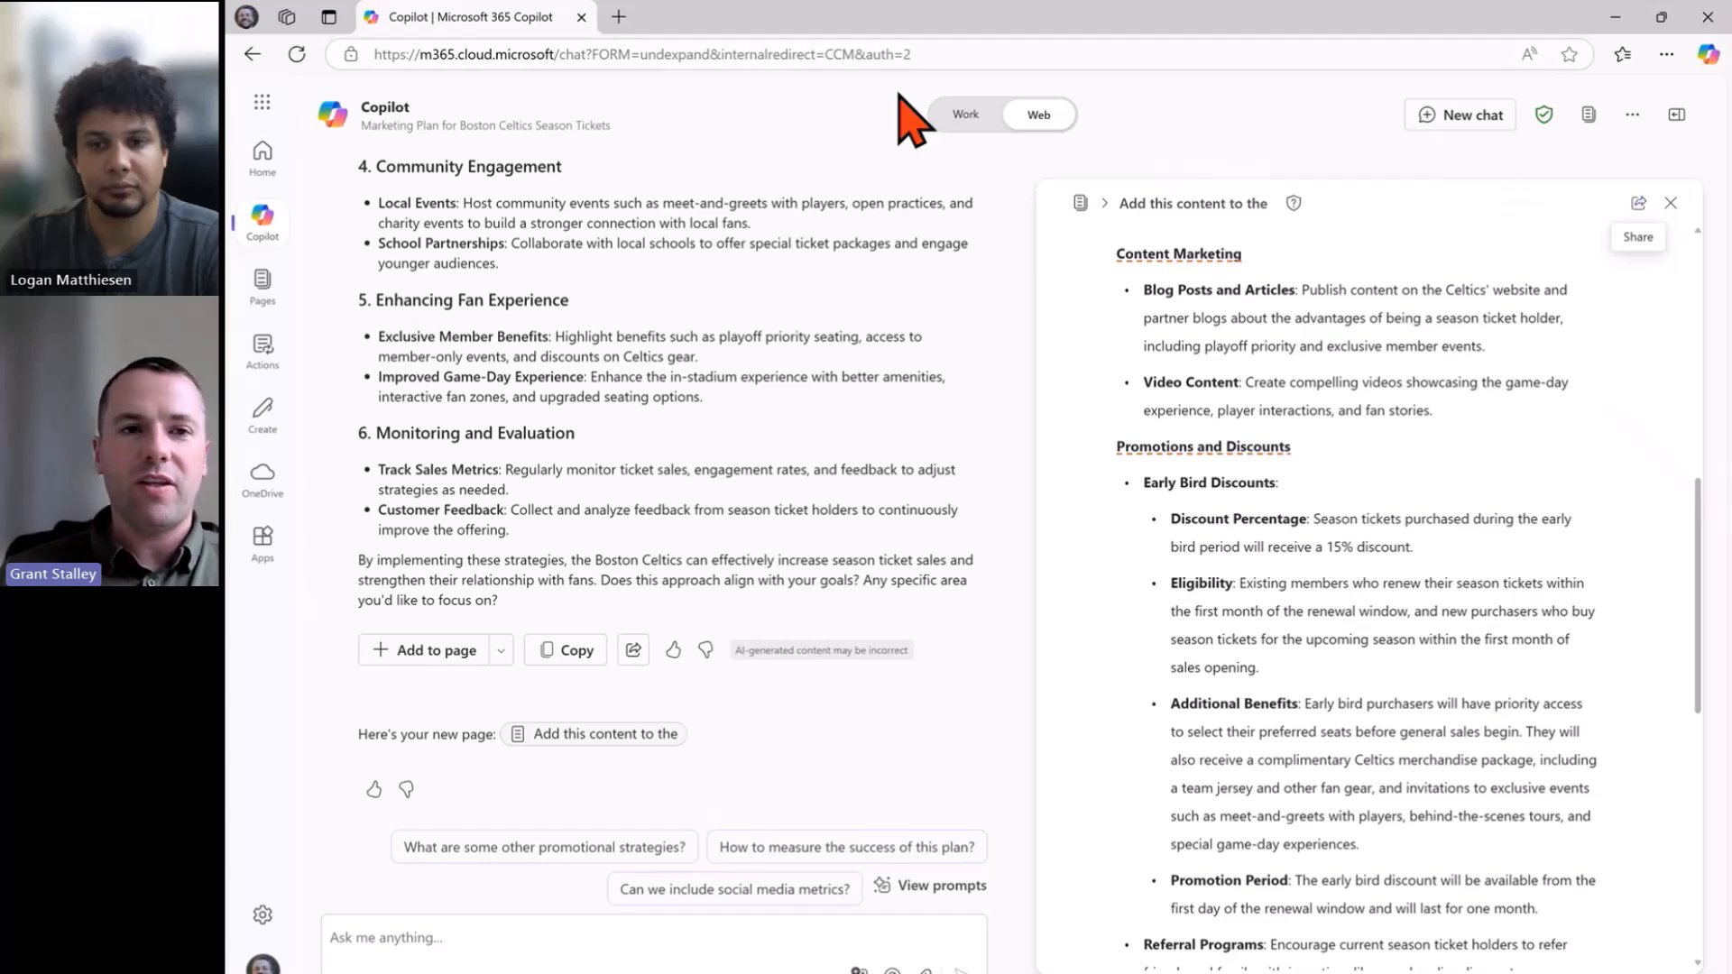
left_click(618, 16)
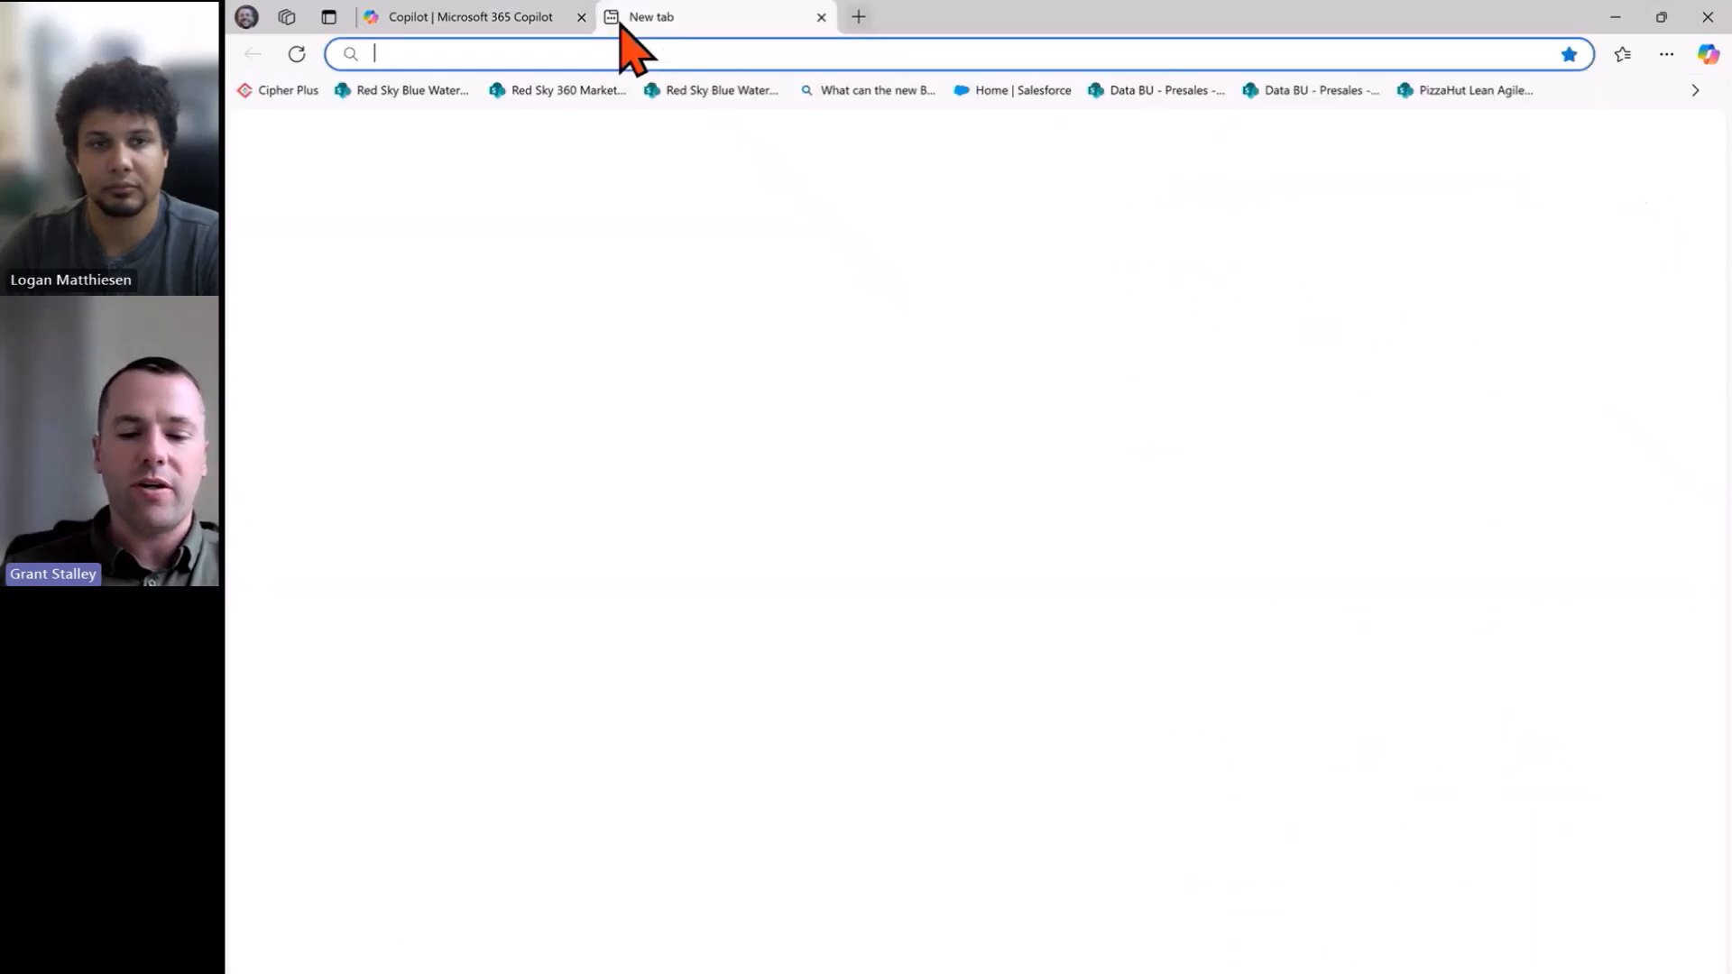
Go to loop.cloud.microsoft to load the Microsoft Loop home page.
type("loo")
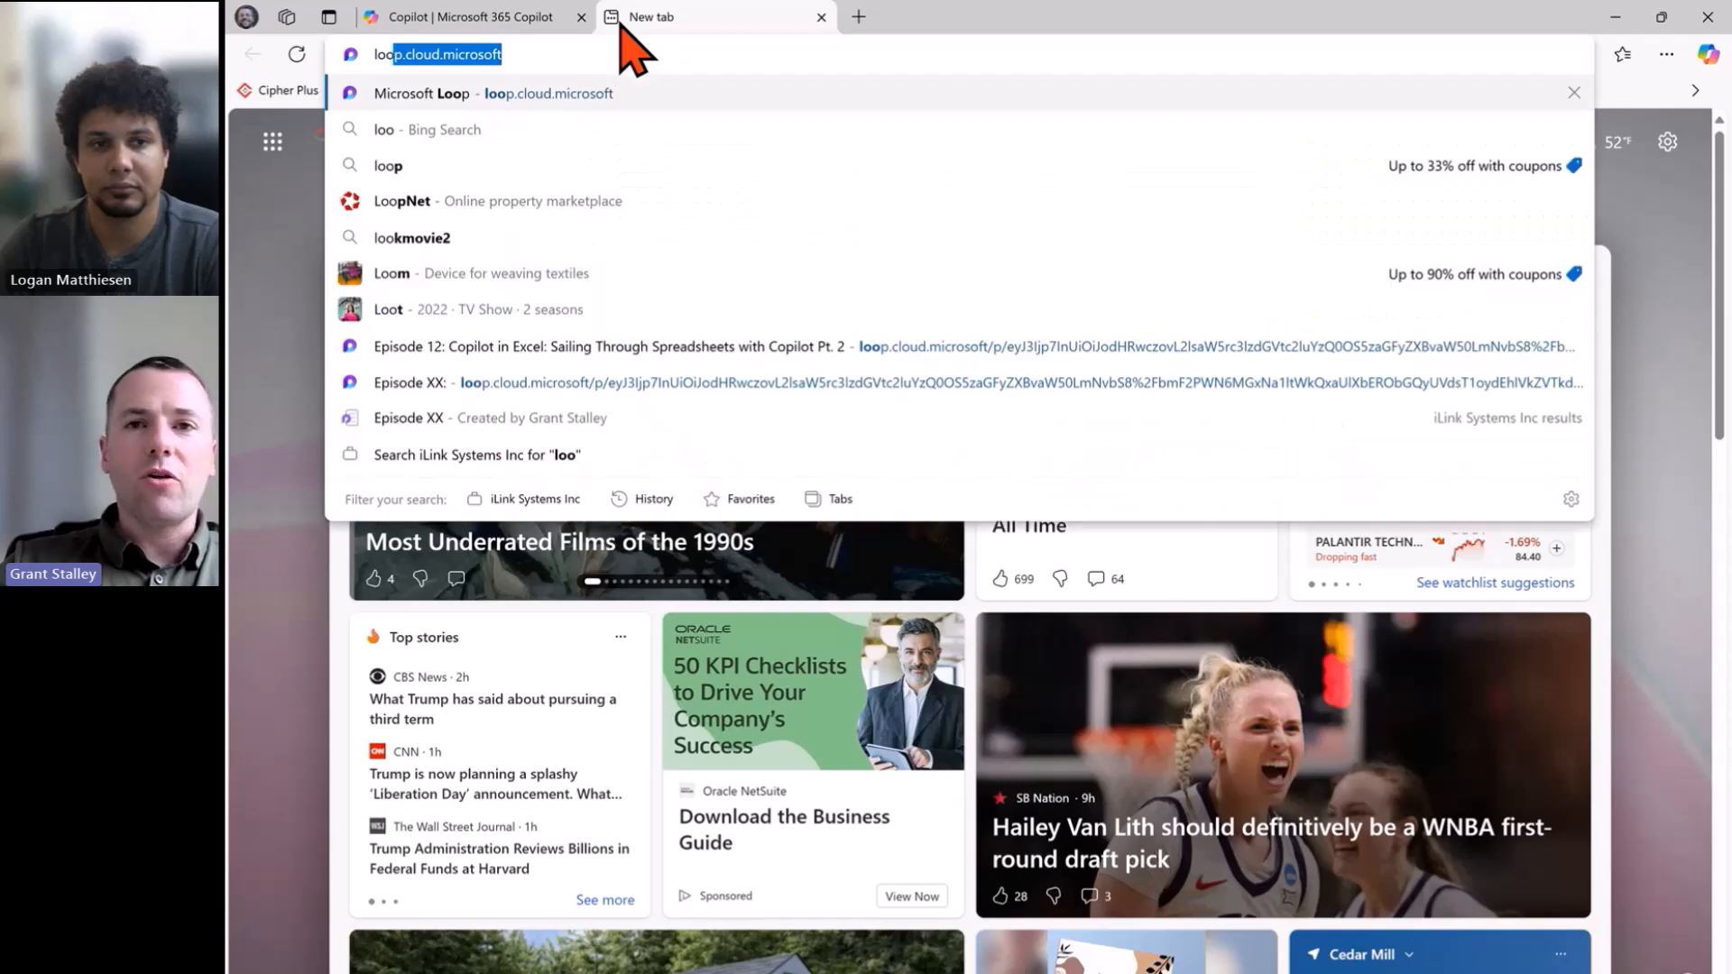
key("Return")
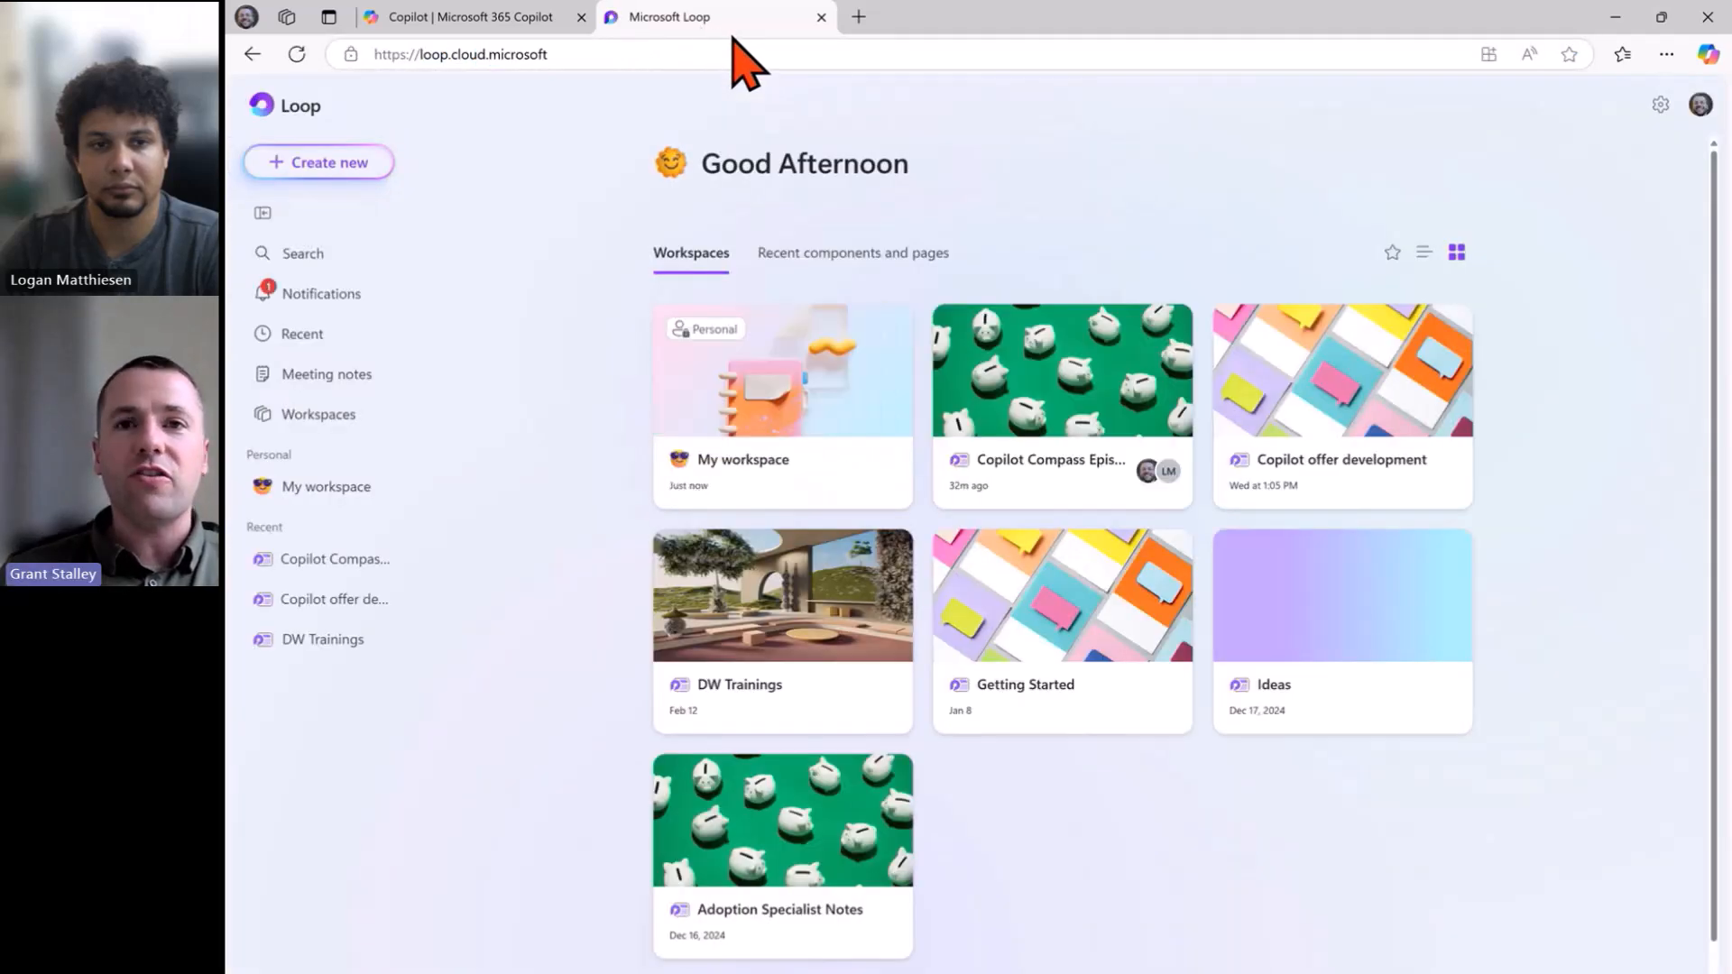
Open the 'Add this content to the' page from My workspace and skim the plan.
left_click(800, 431)
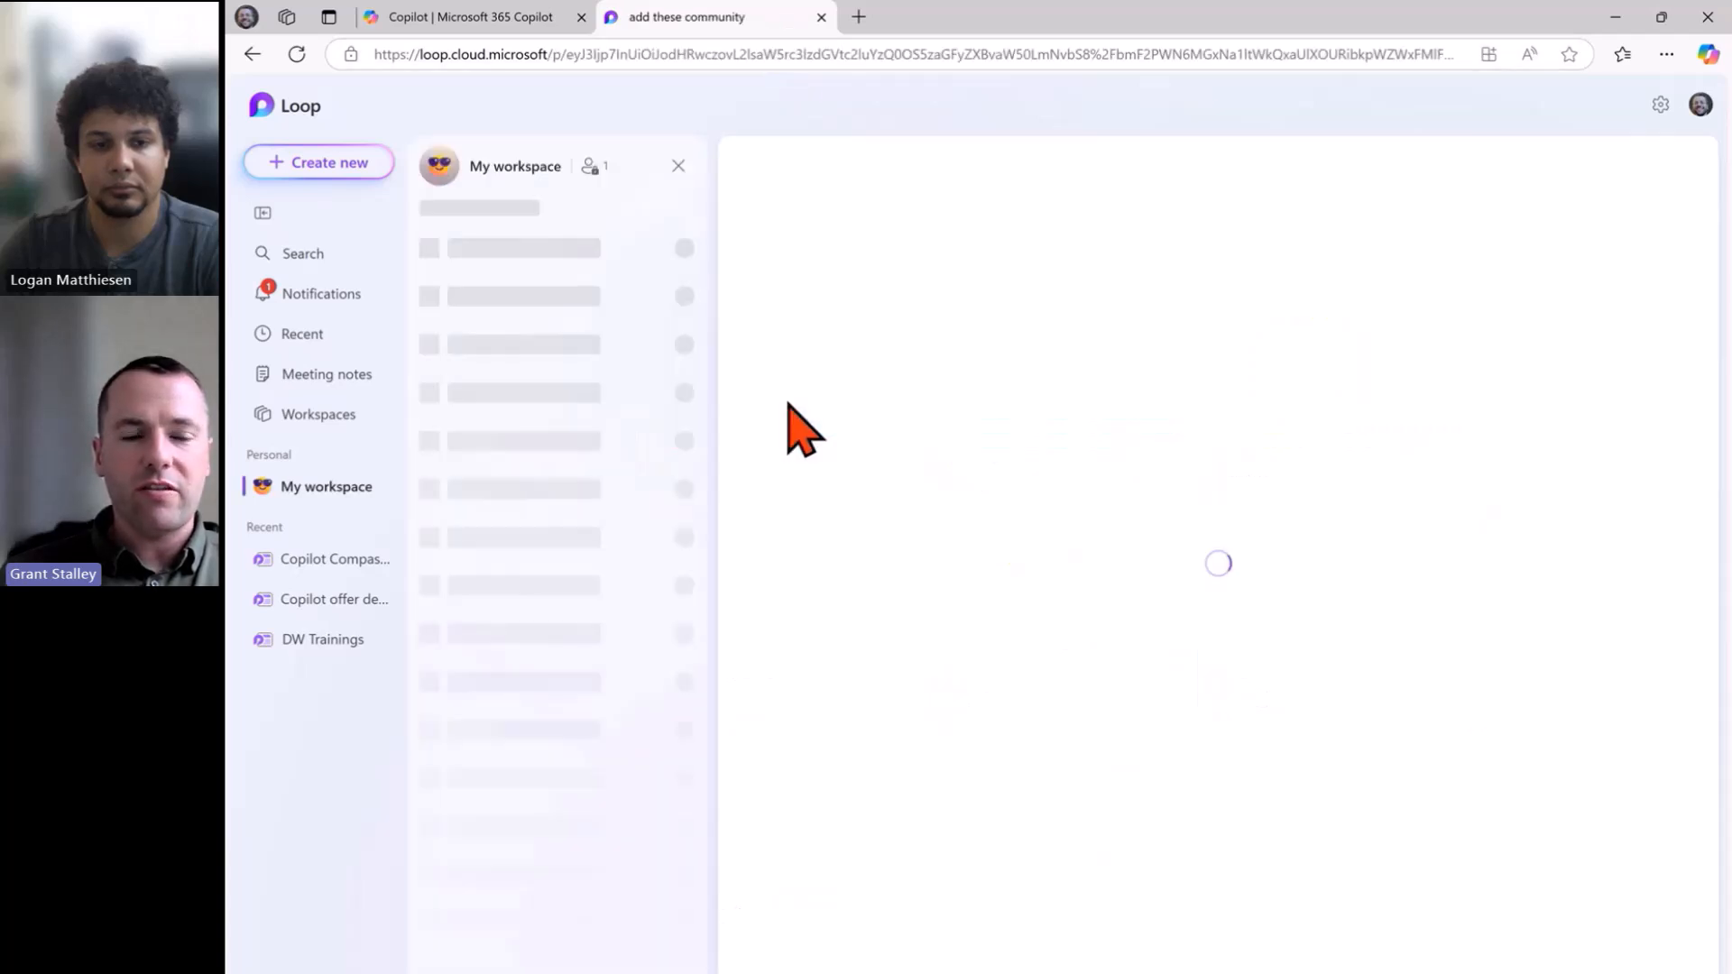
left_click(586, 263)
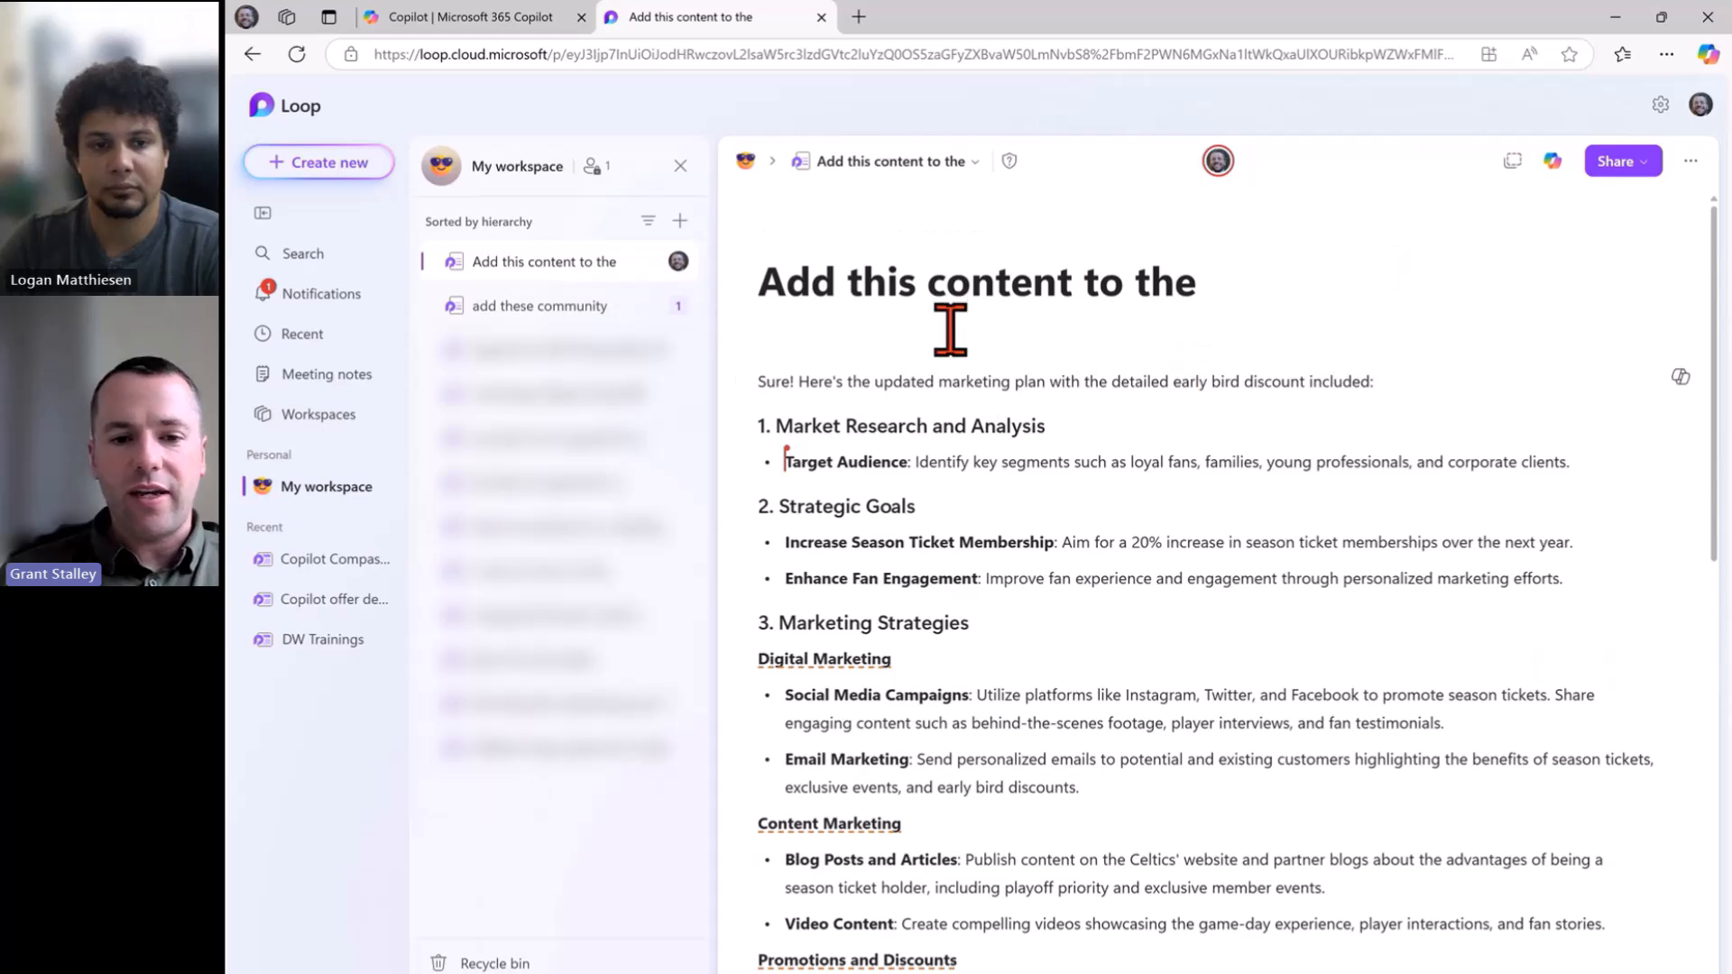
scroll(947, 332, "down", 4)
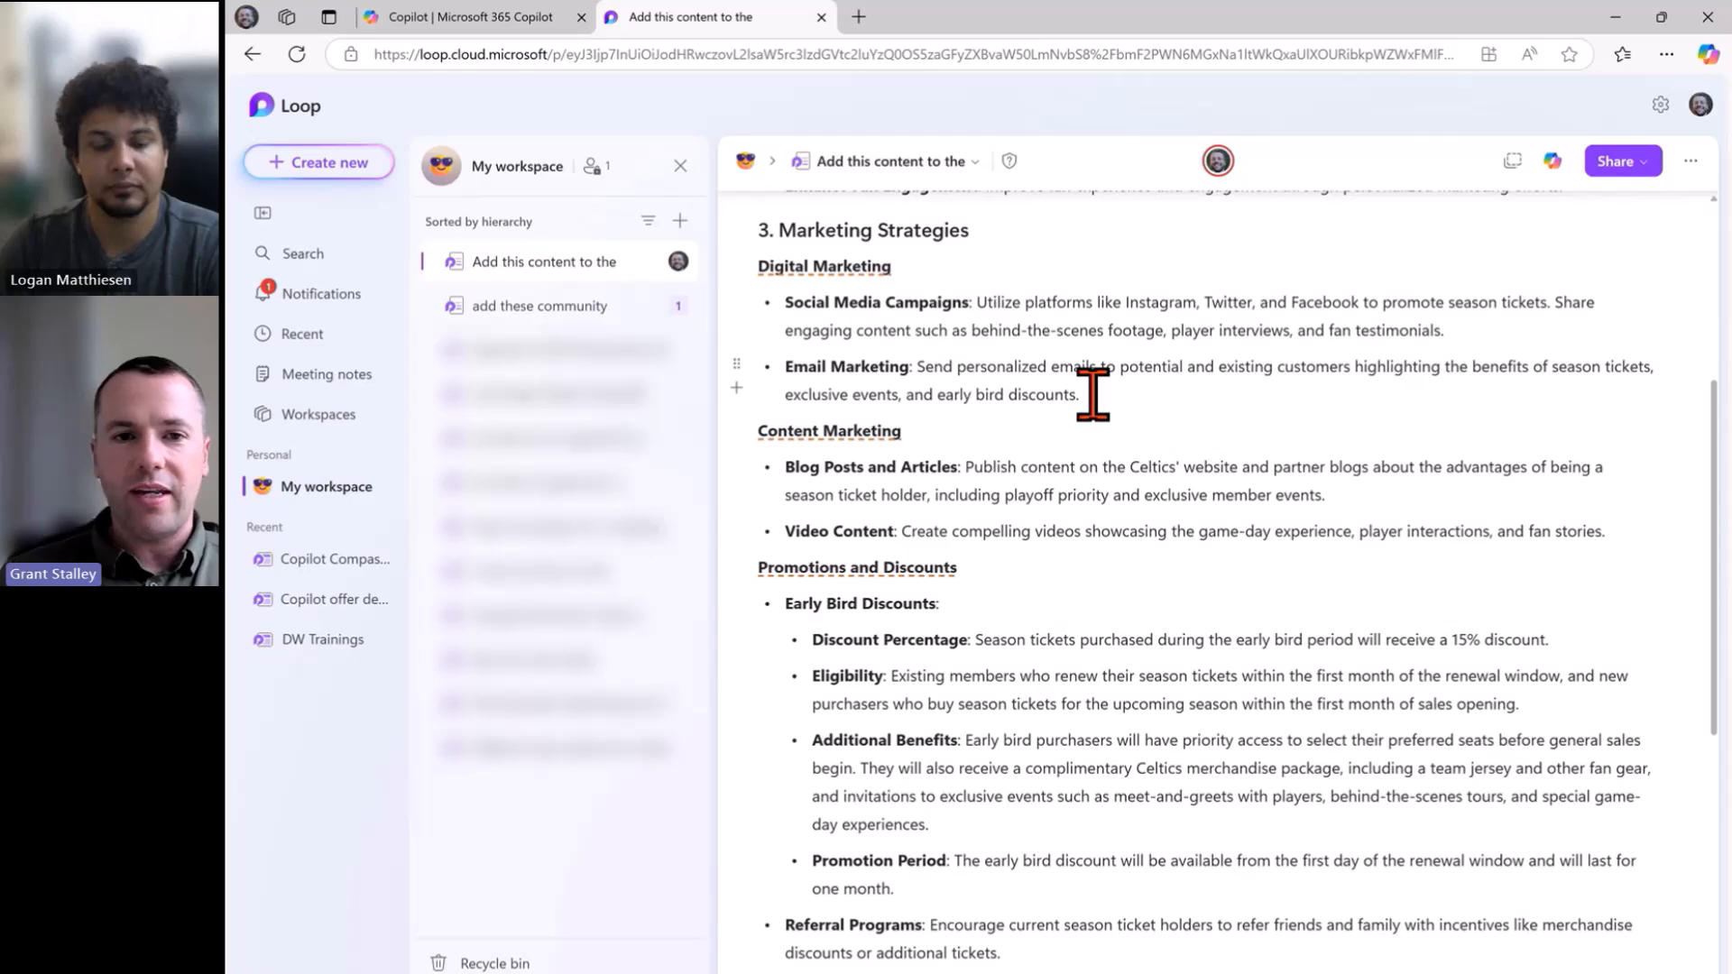
scroll(1085, 392, "up", 3)
scroll(1091, 391, "up", 1)
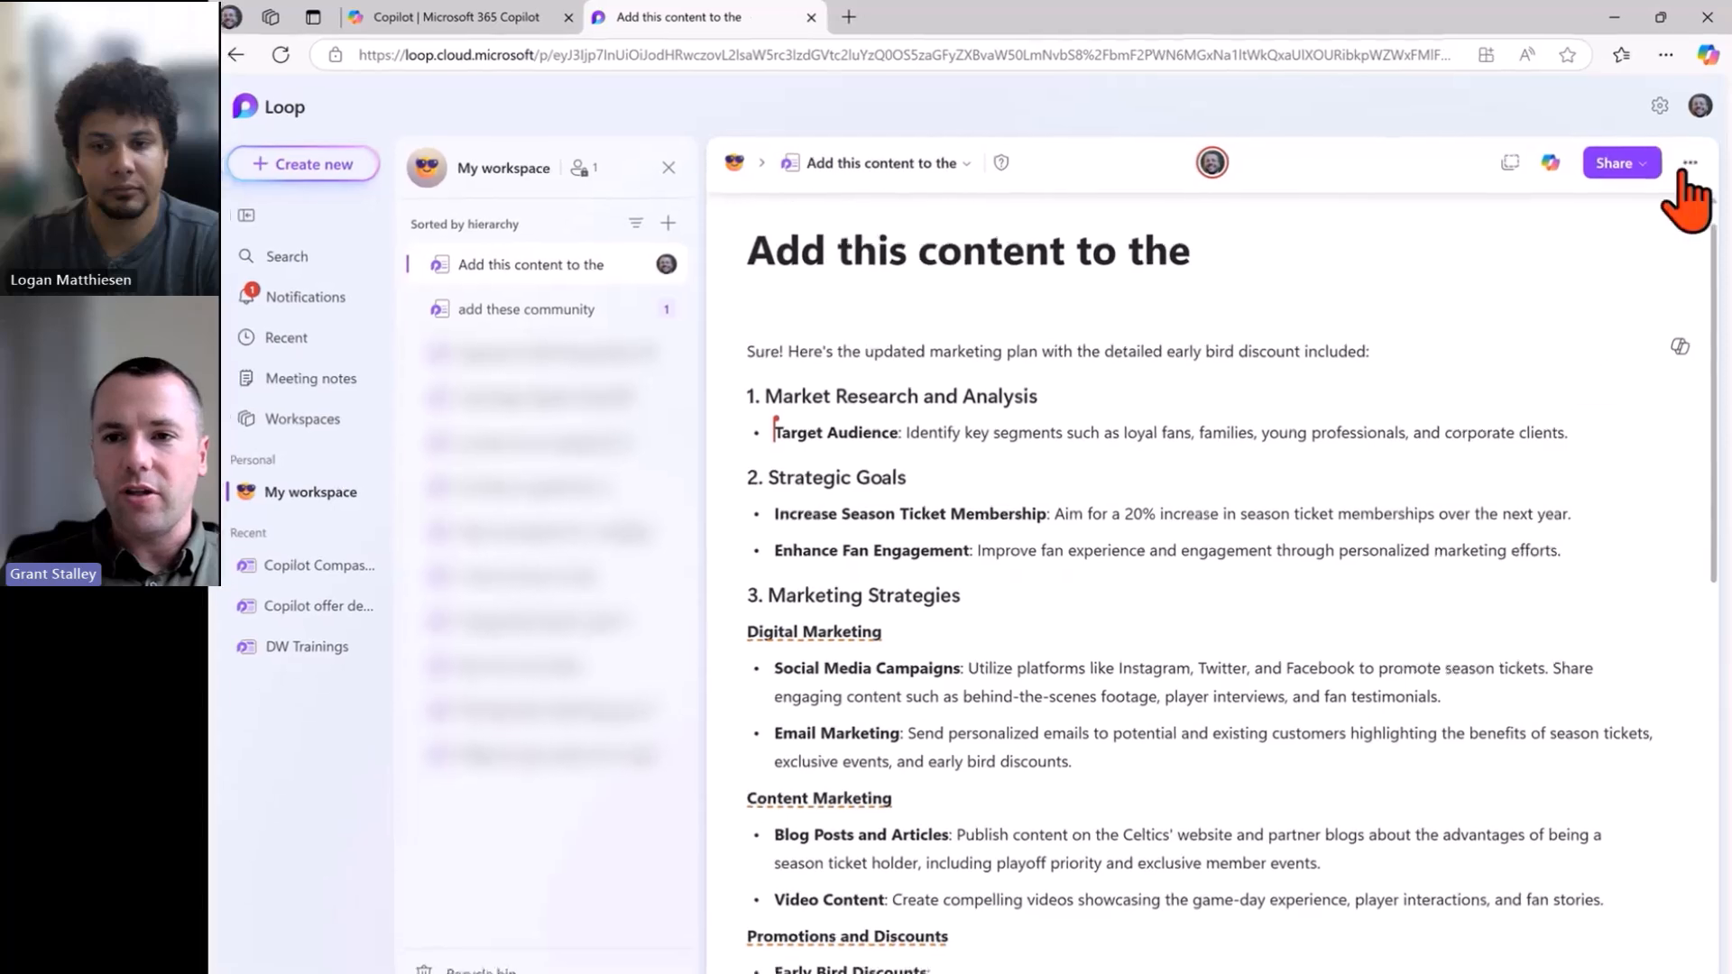
Copy an editable page link through Share and dismiss the Link copied notice.
left_click(1646, 168)
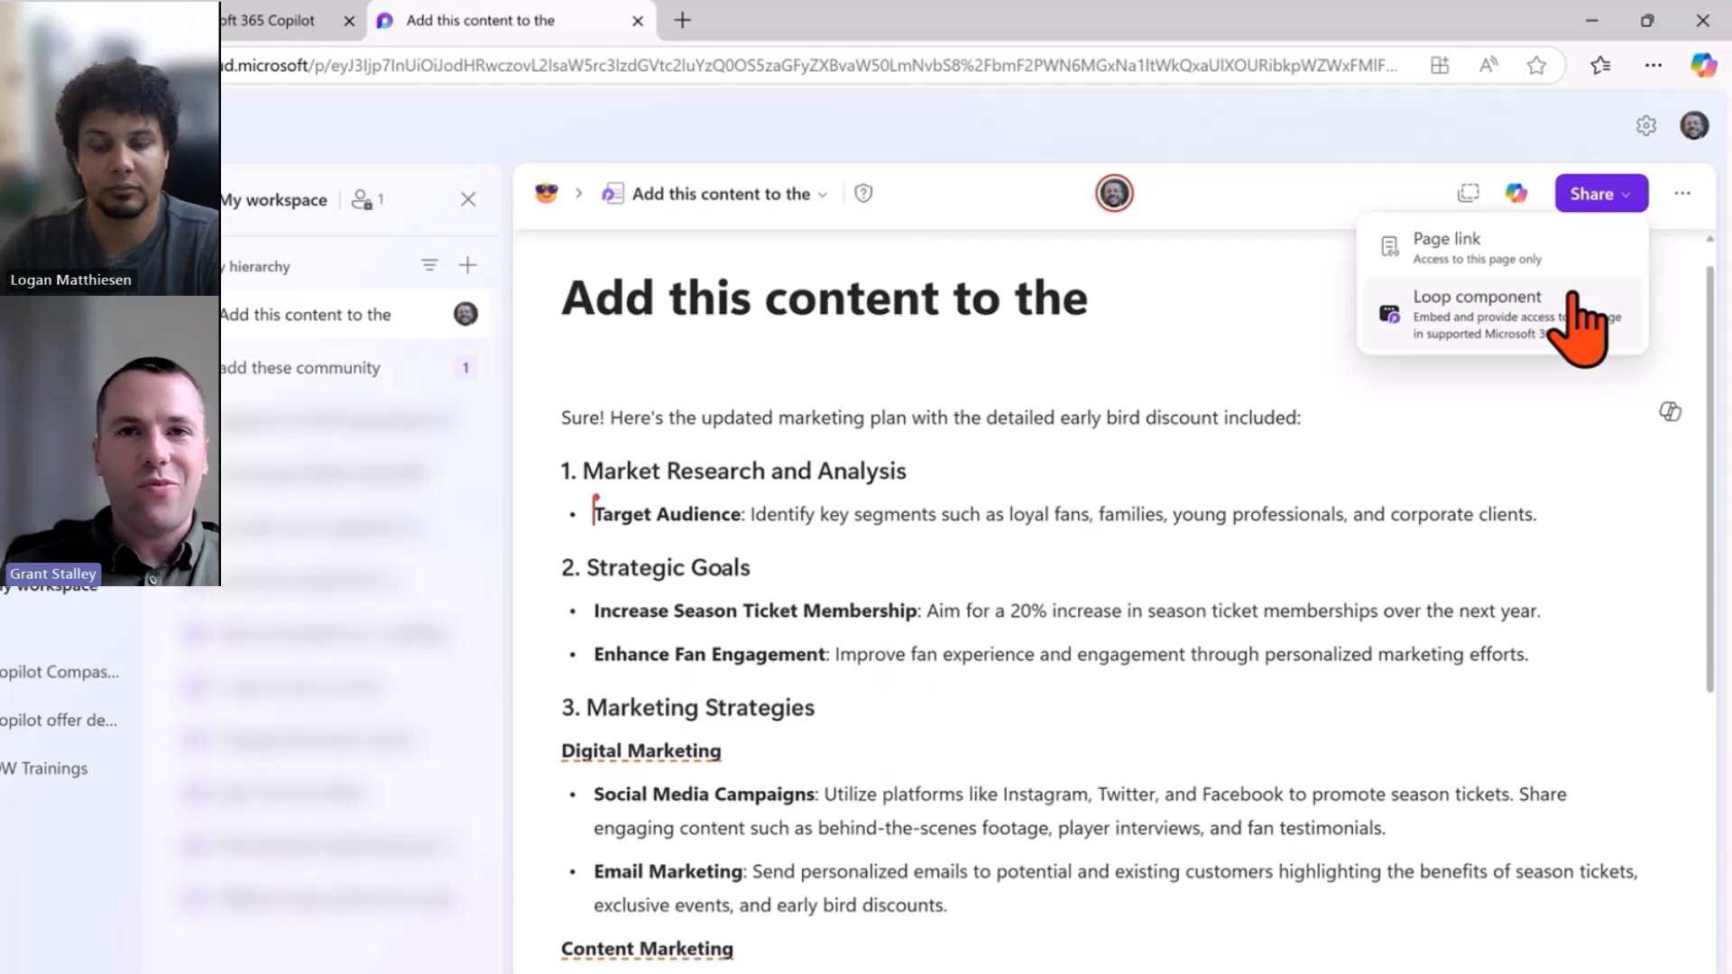
left_click(1522, 264)
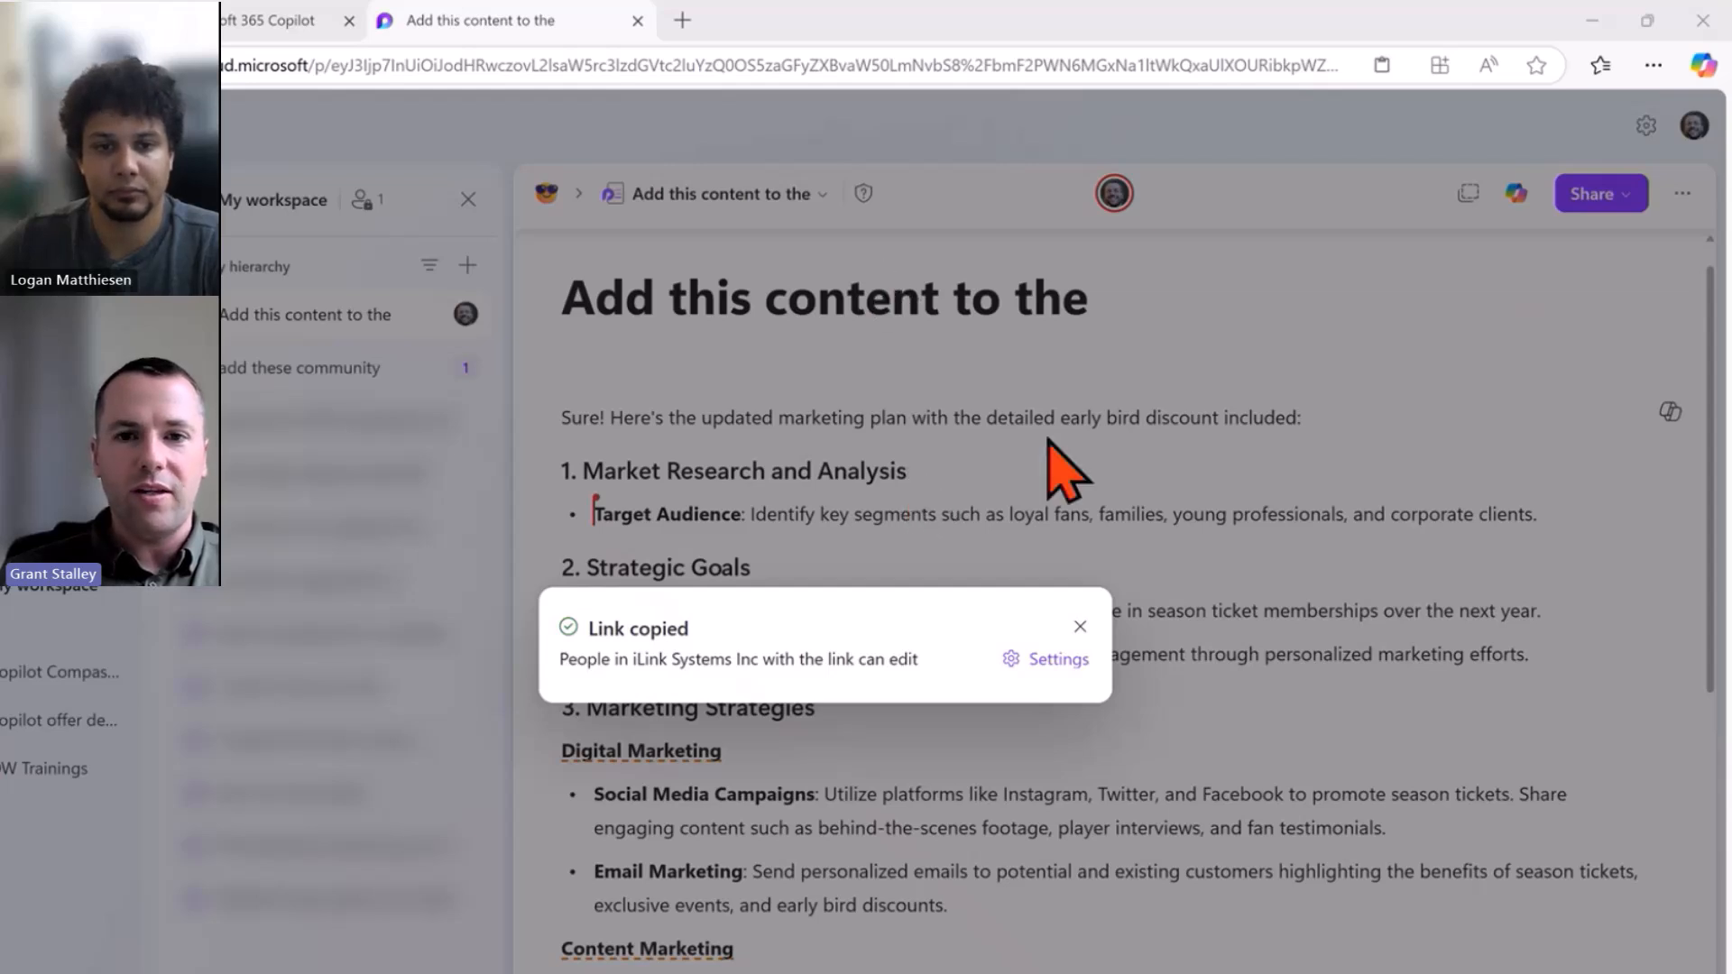
left_click(1030, 467)
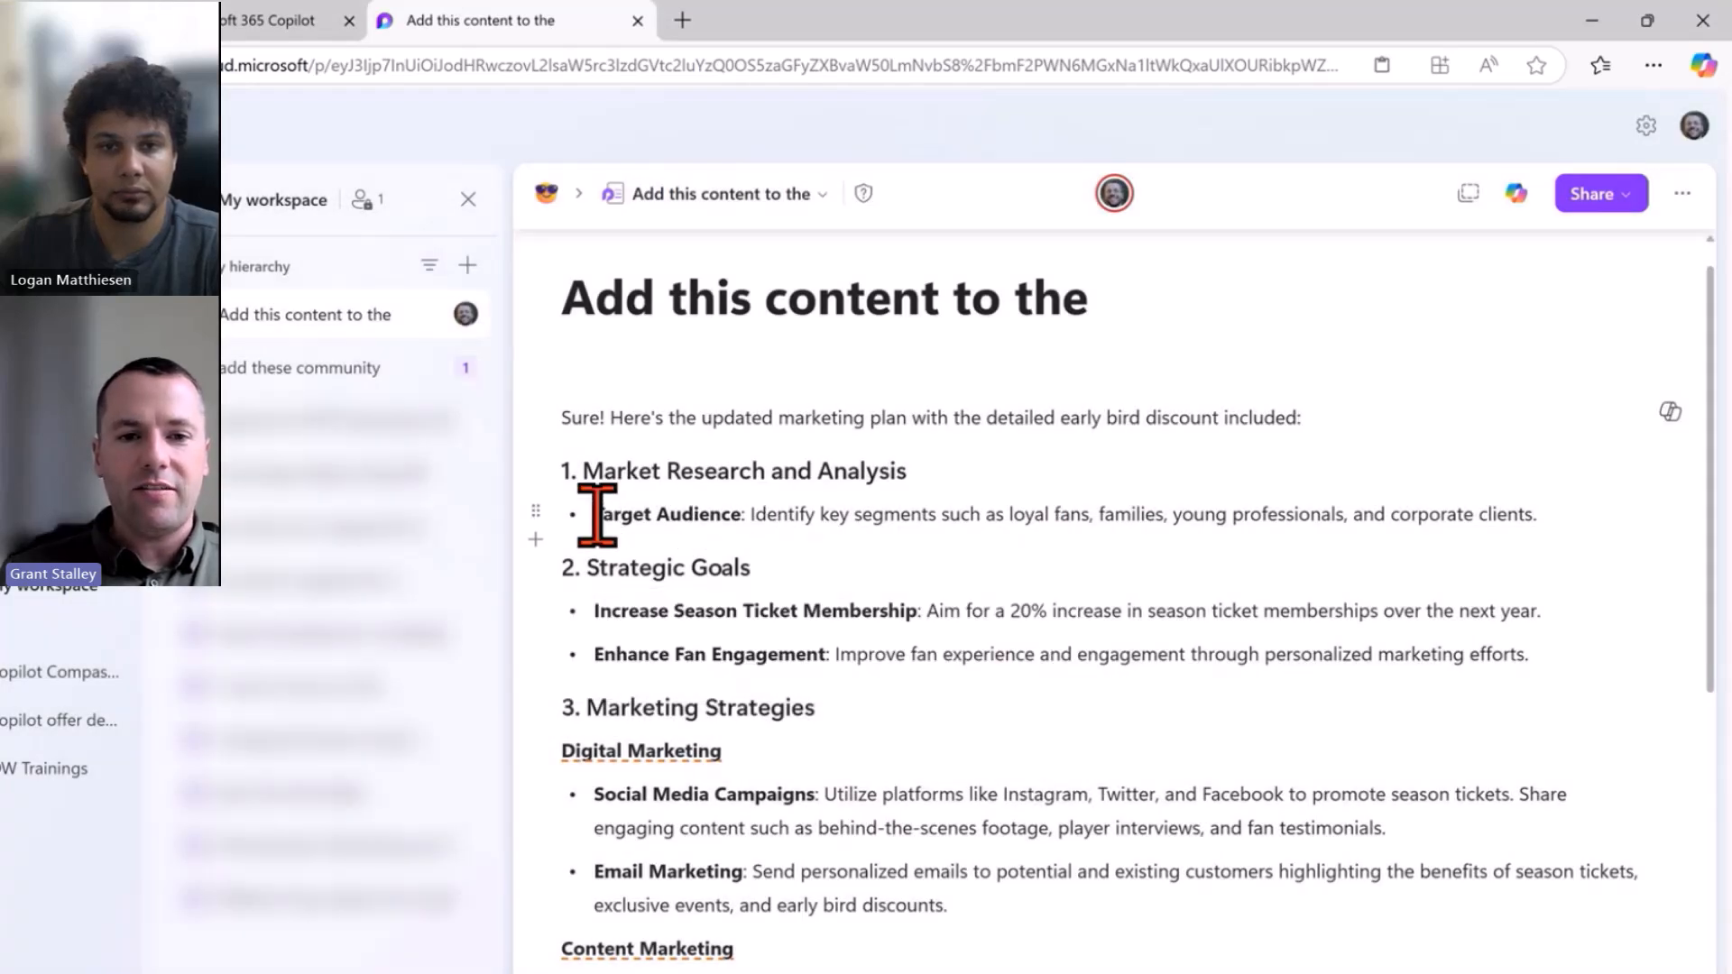
left_click_drag(598, 514, 1511, 520)
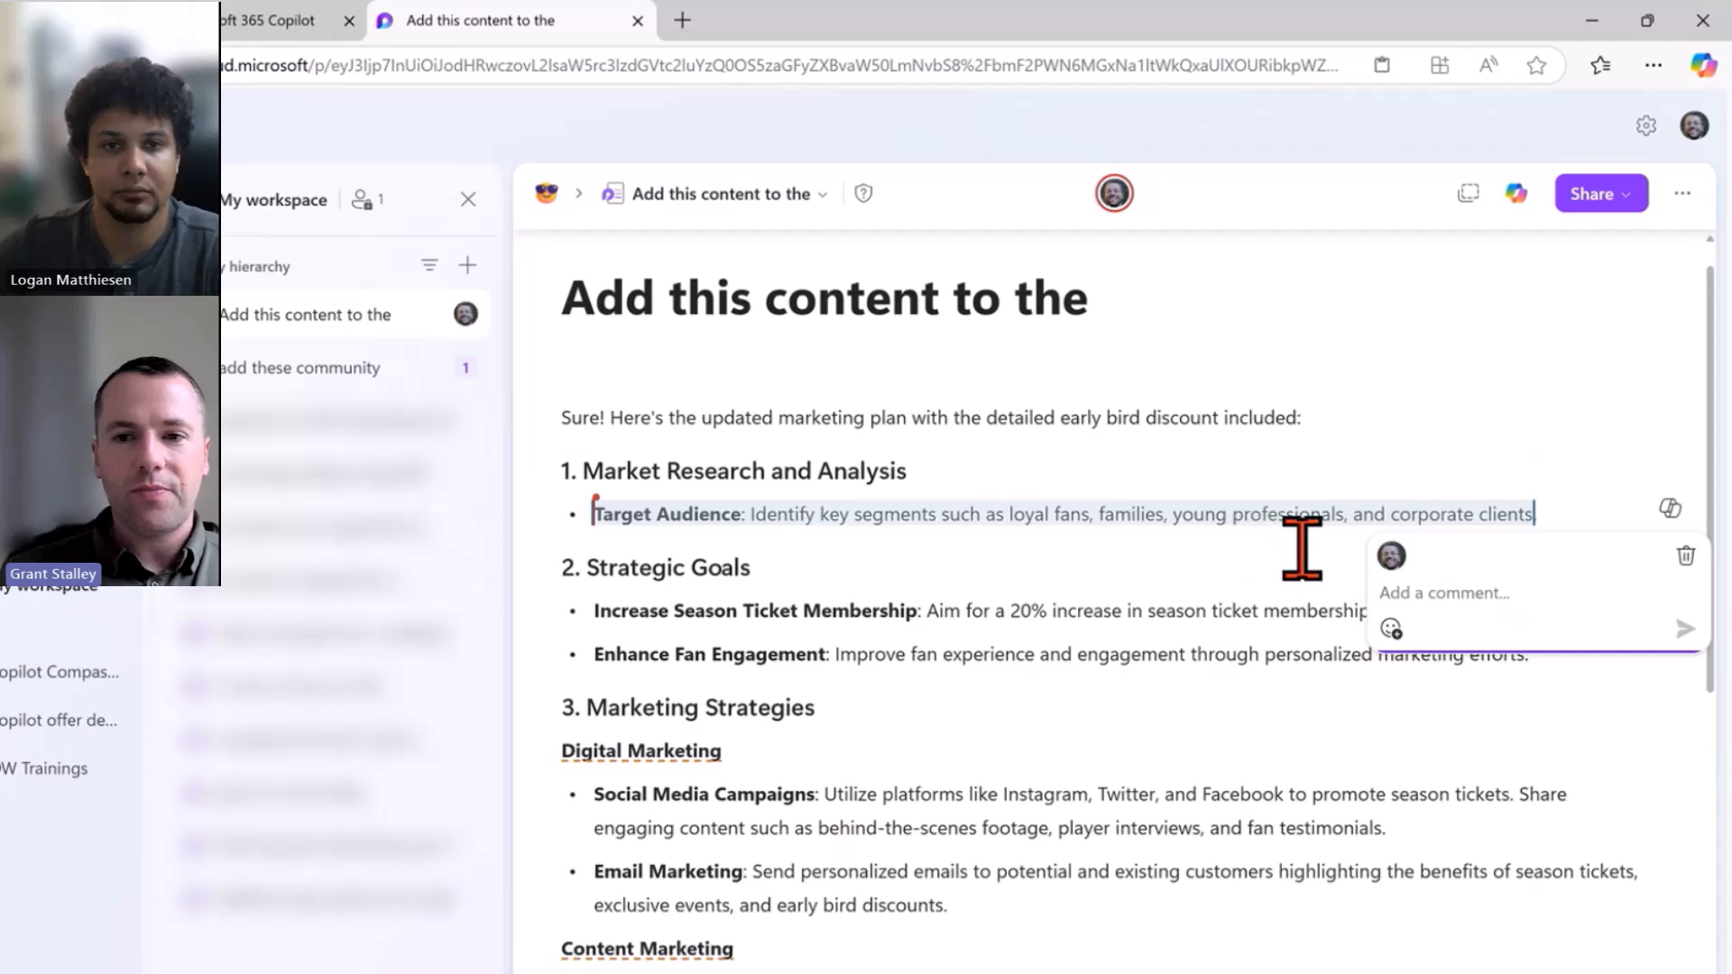
type("@loga")
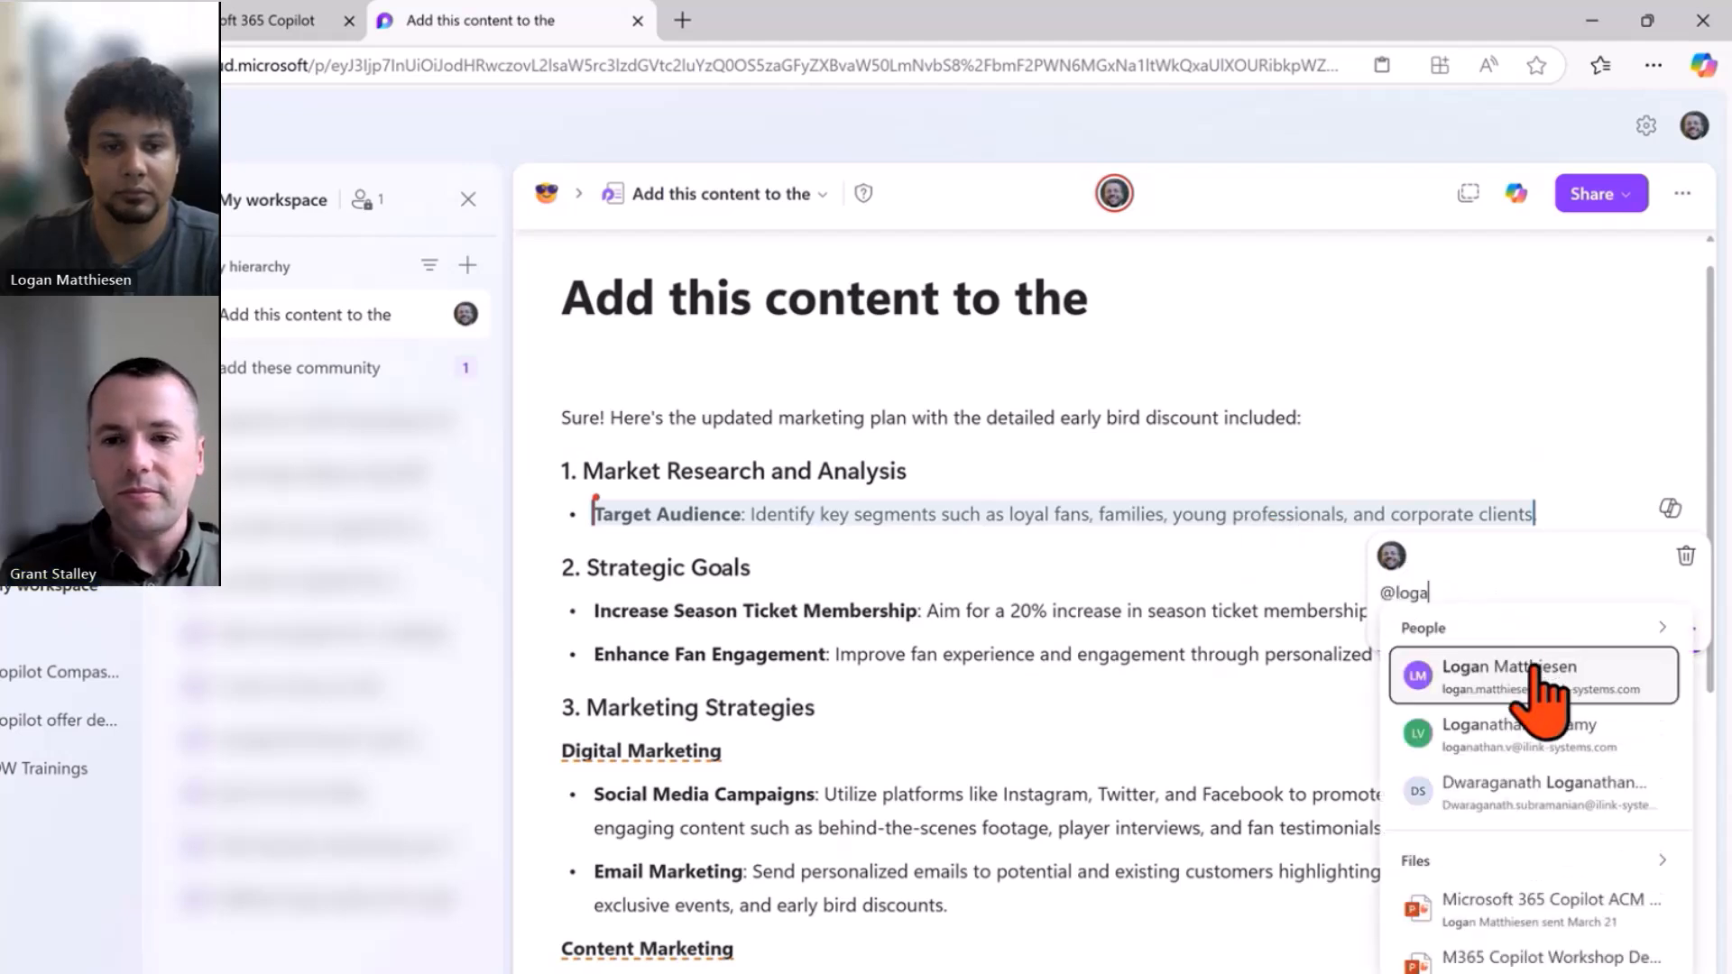
left_click(1533, 672)
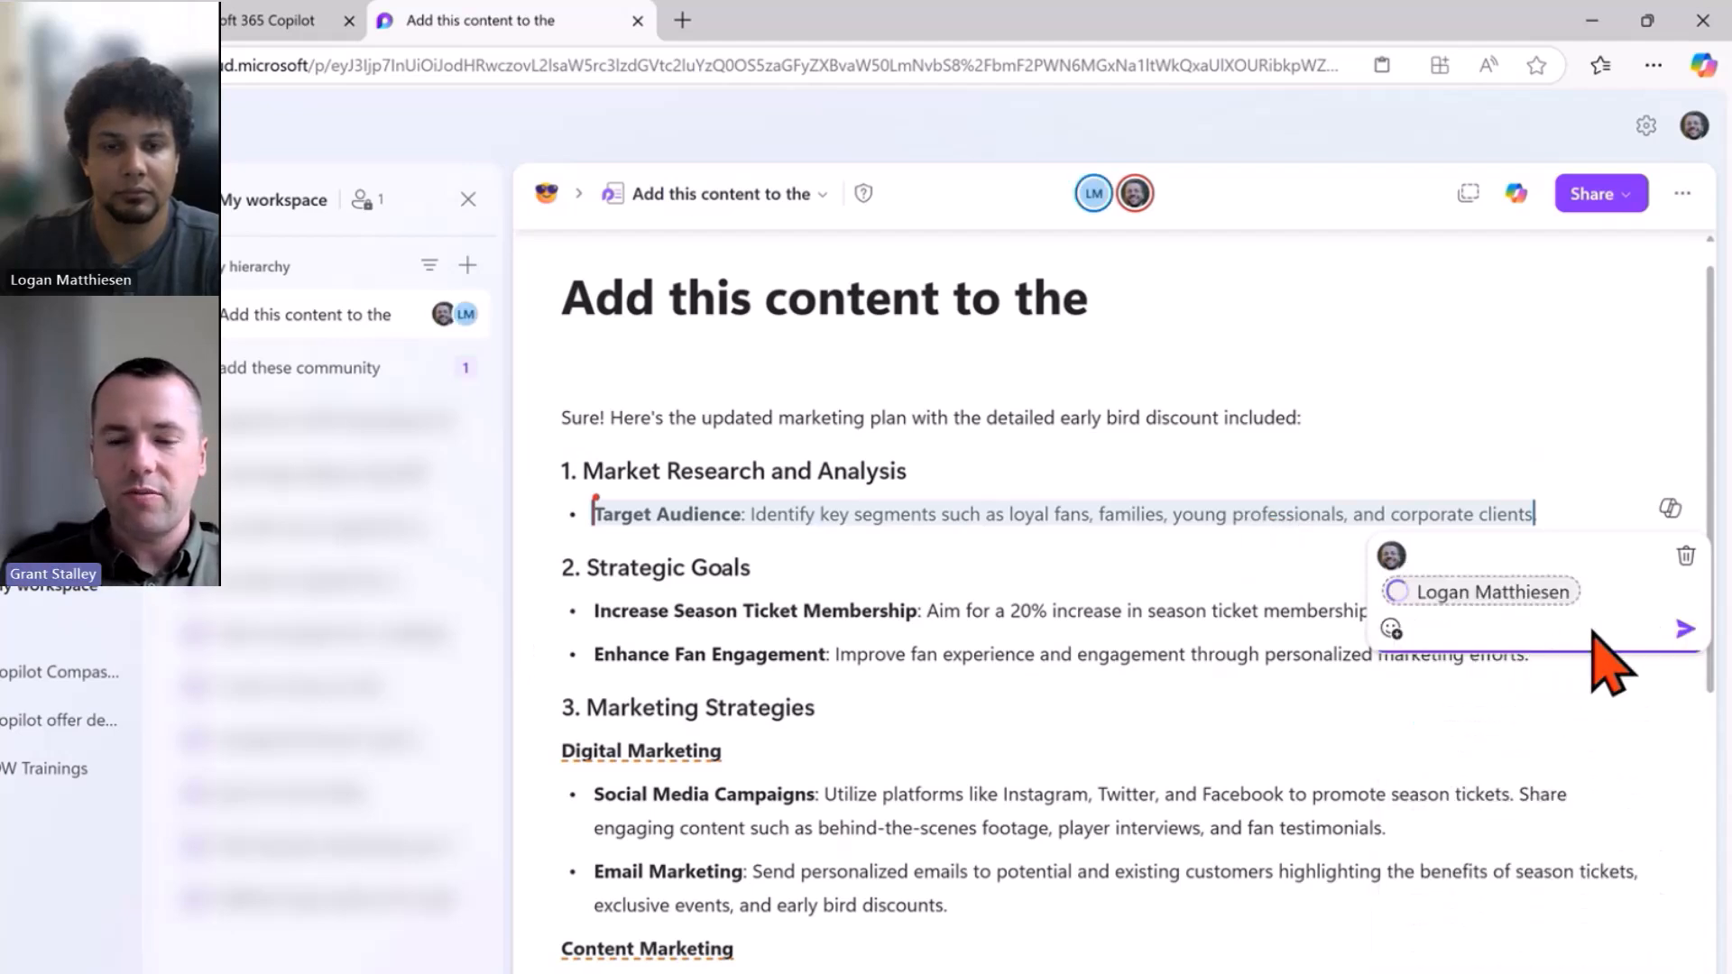
type("can")
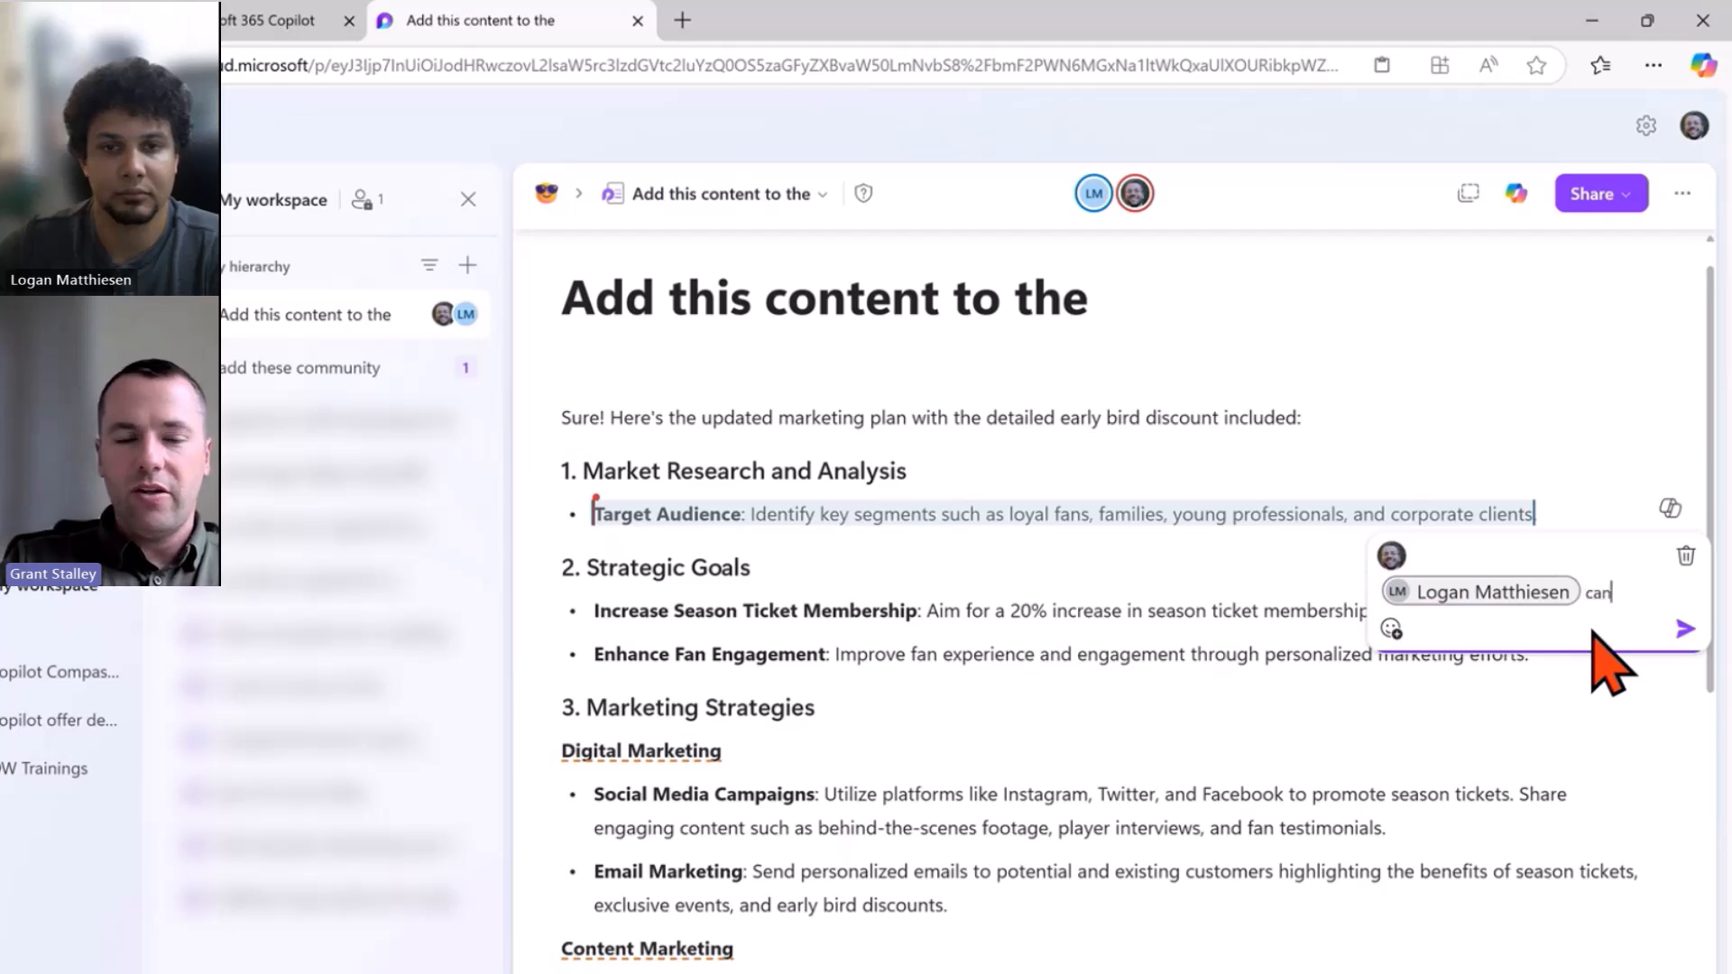
type(" you add the t")
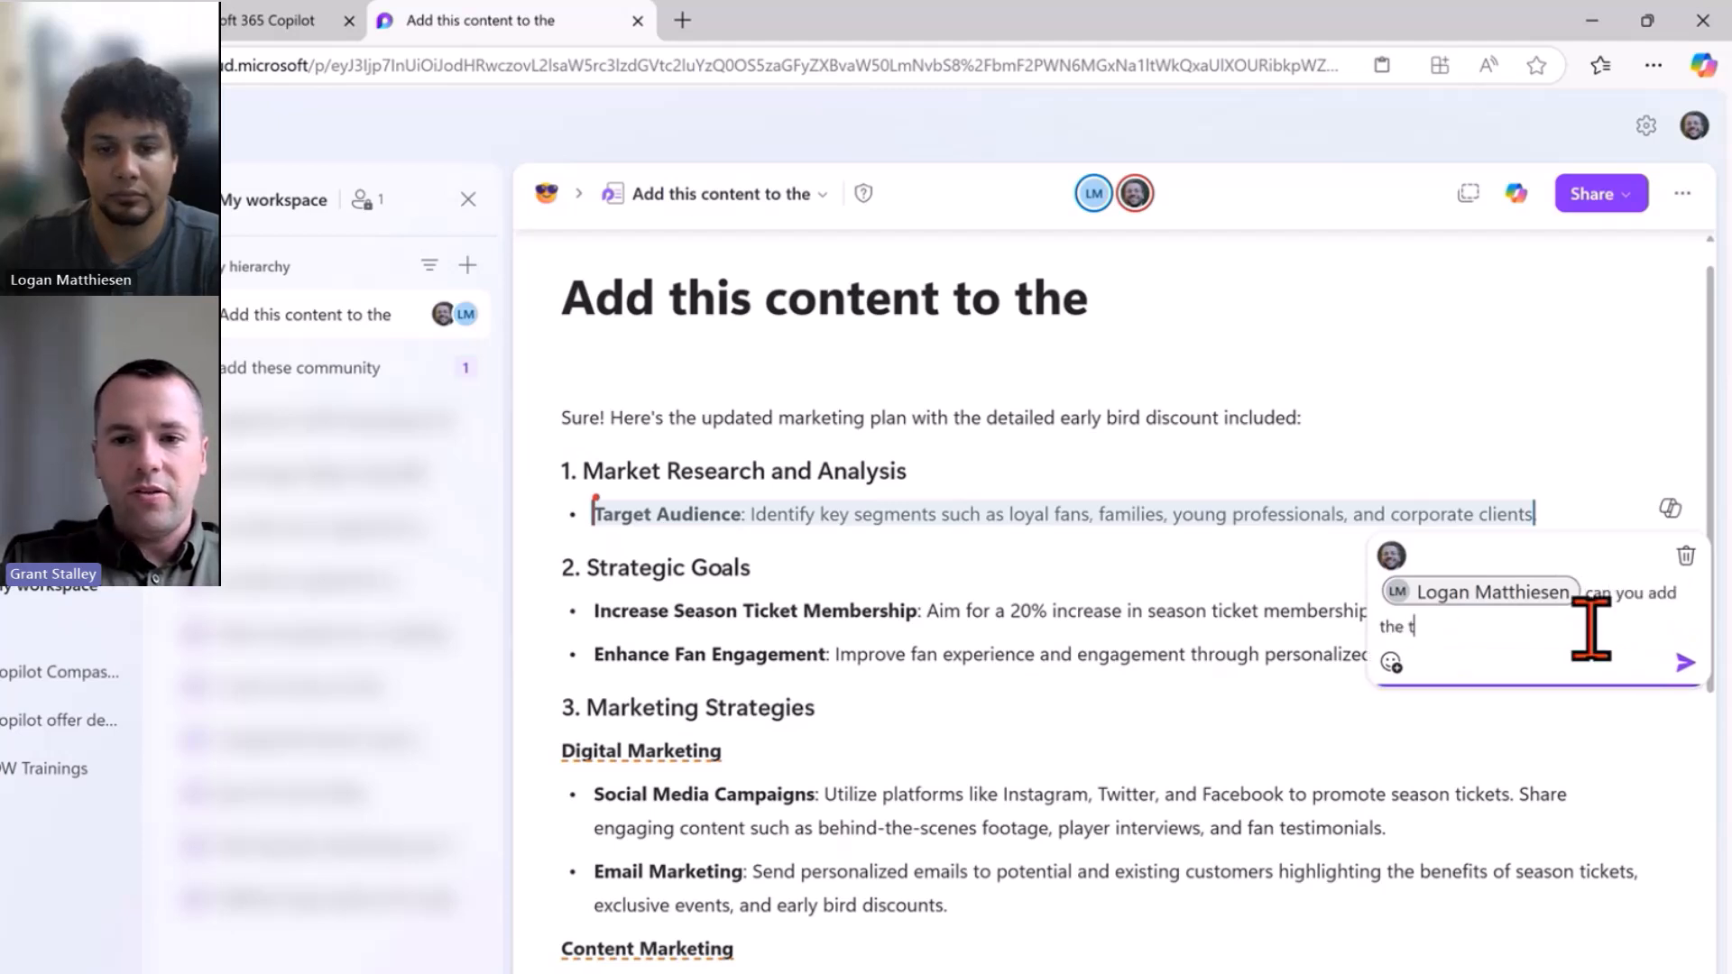
type("arget audience and")
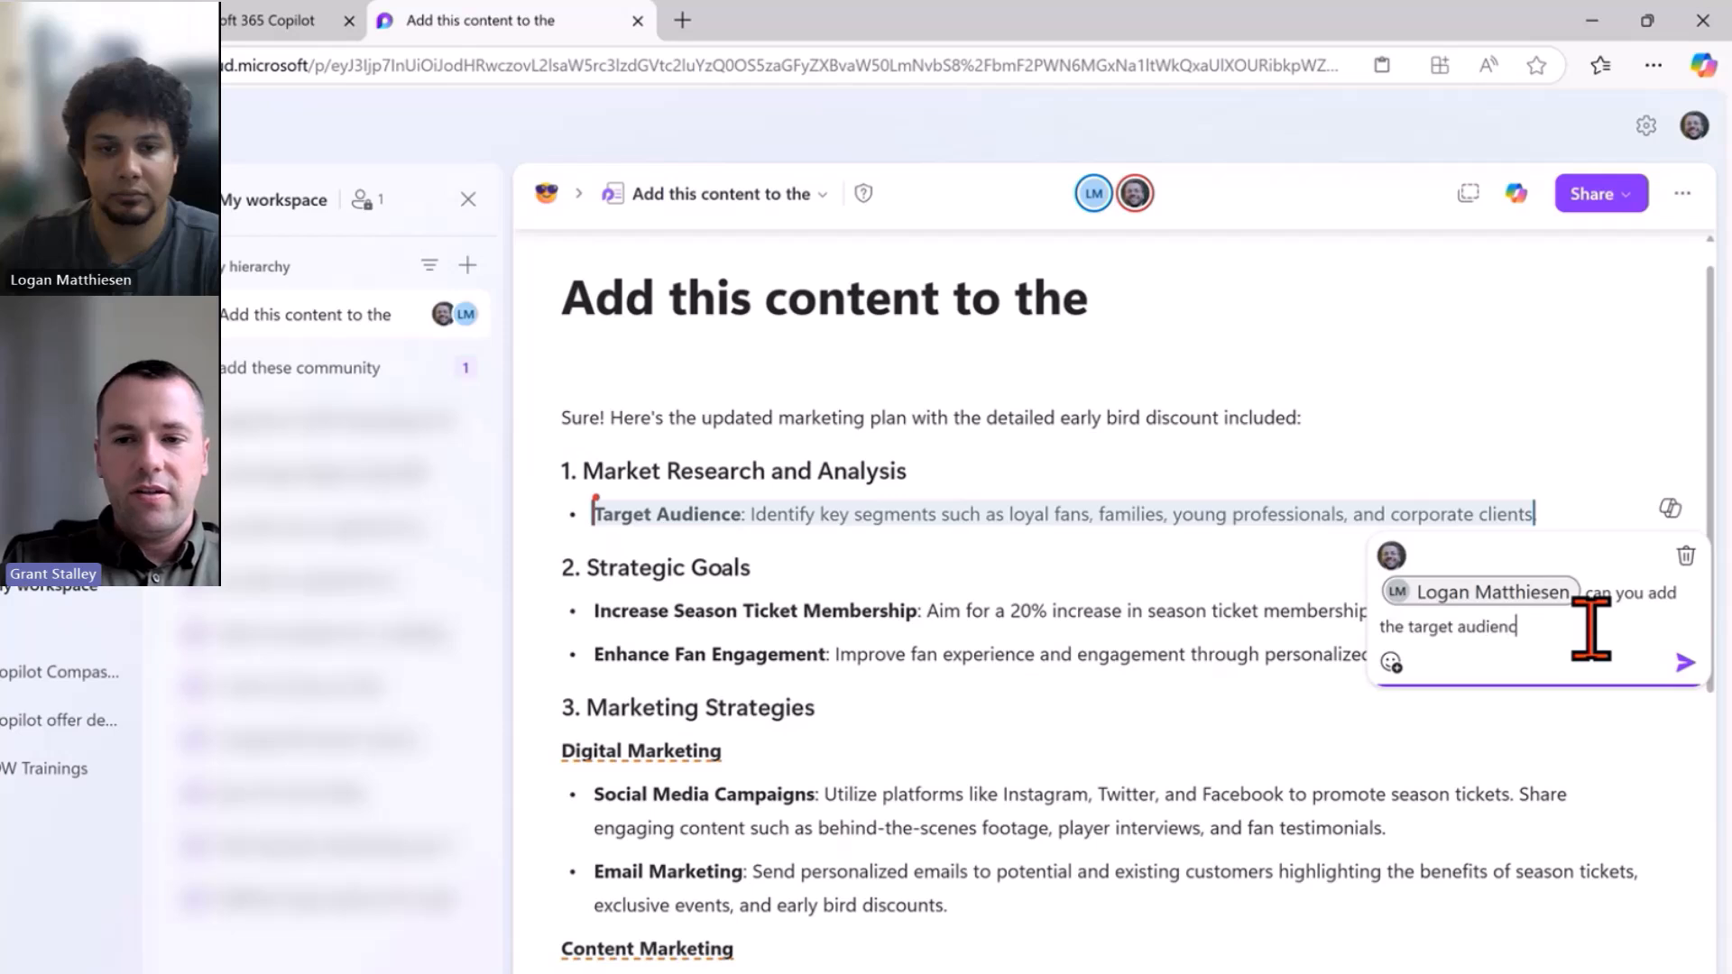
key("BackSpace")
key("BackSpace")
key("BackSpace")
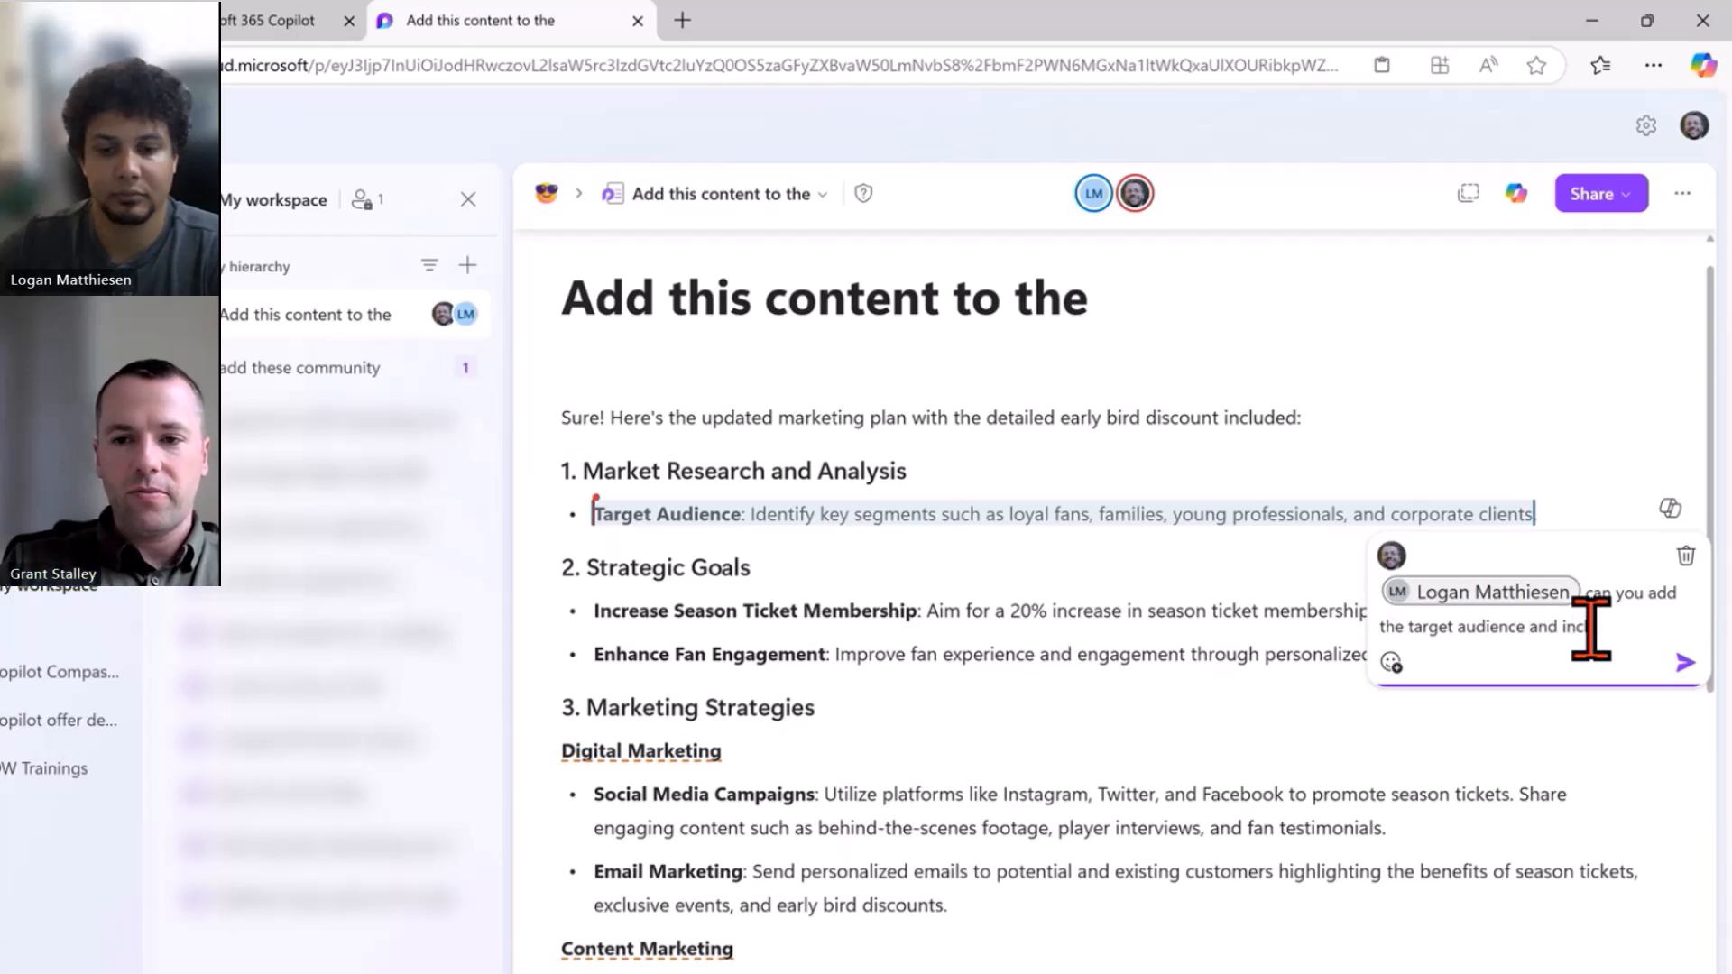
type("include more dtaia")
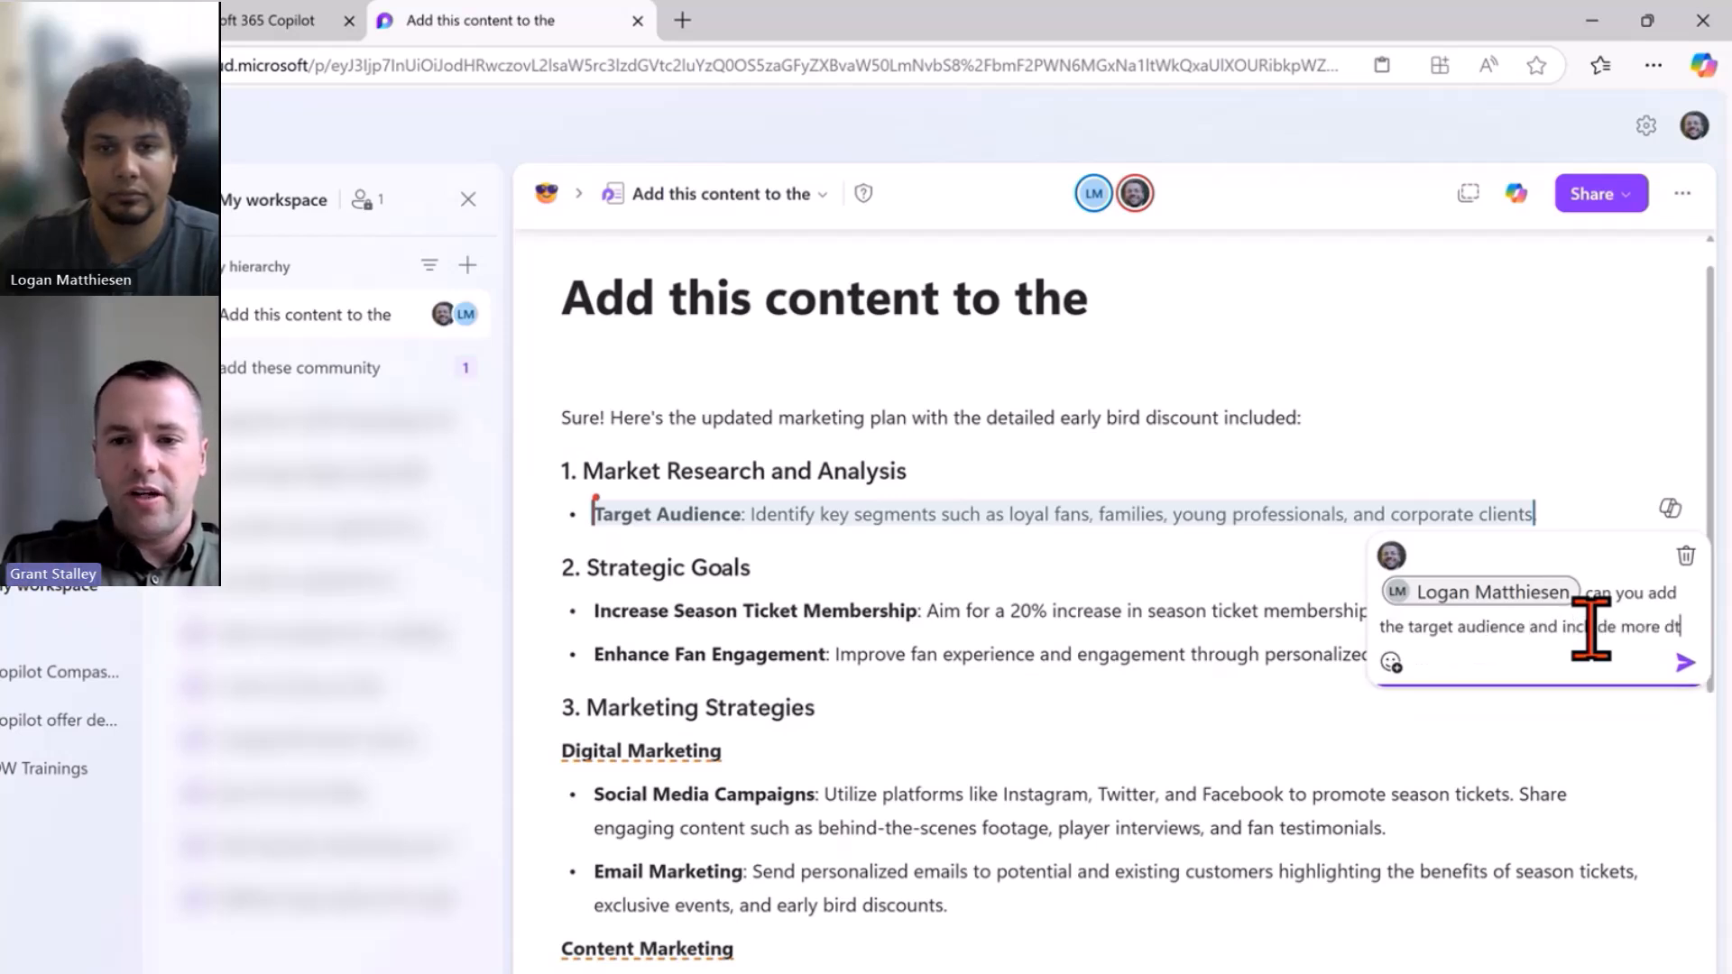
key("BackSpace")
key("BackSpace")
key("BackSpace")
type("e")
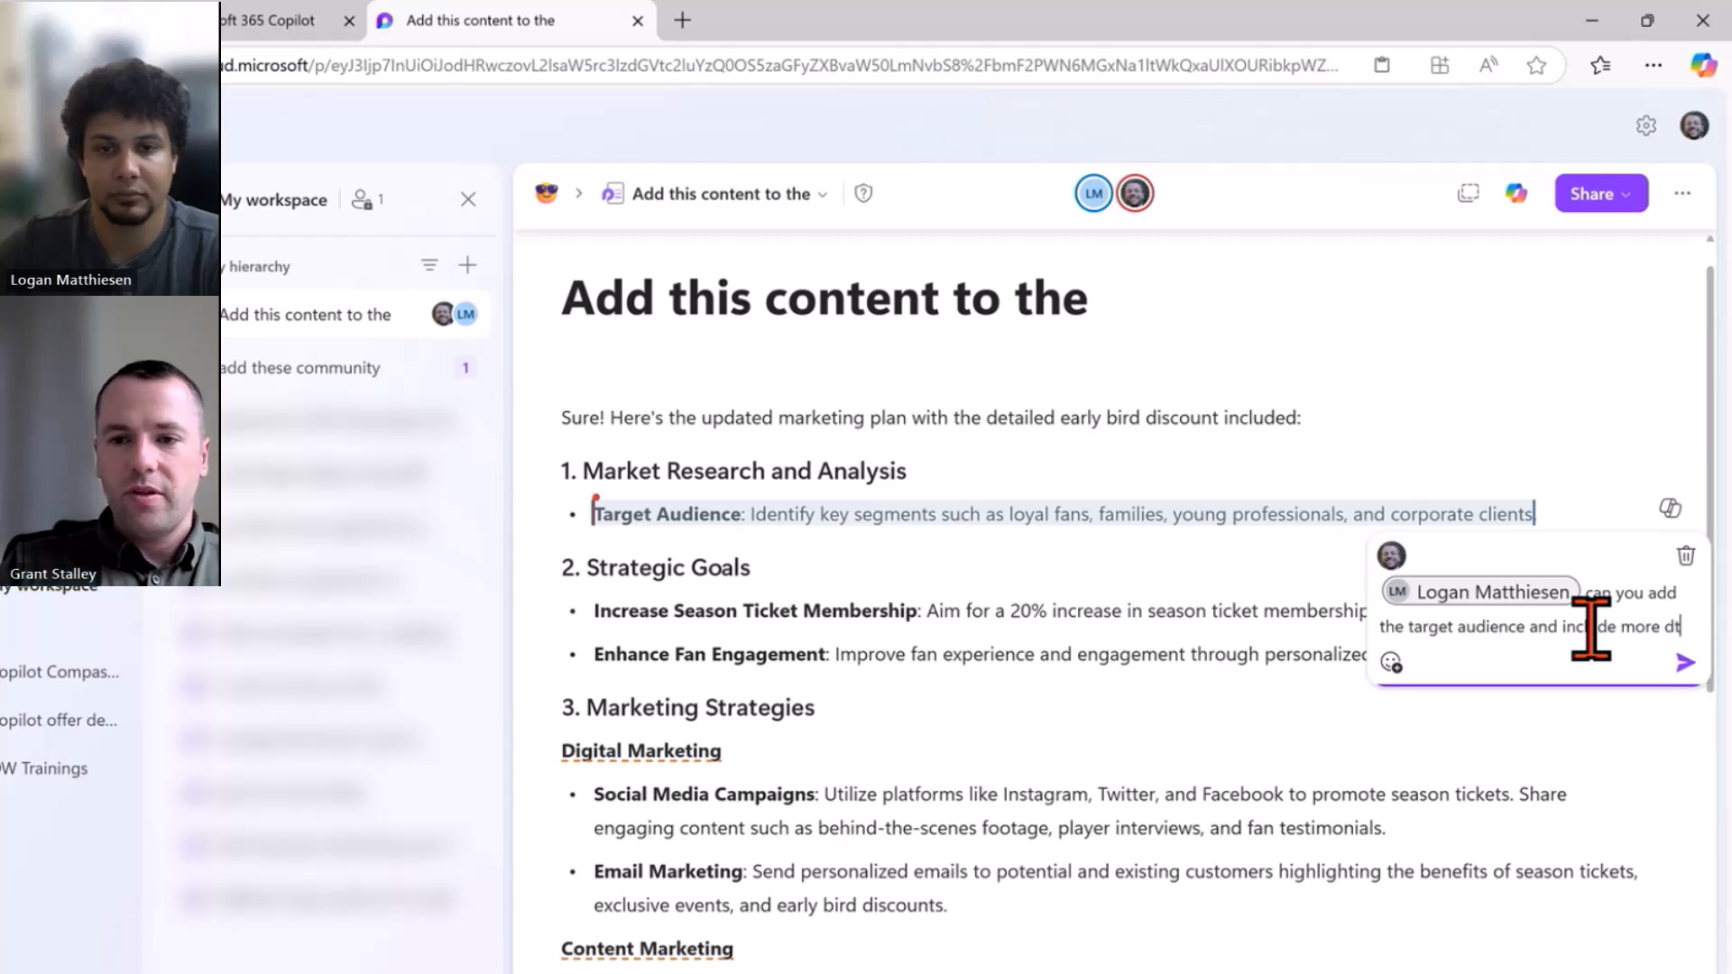
key("BackSpace")
type("etails?")
key("Return")
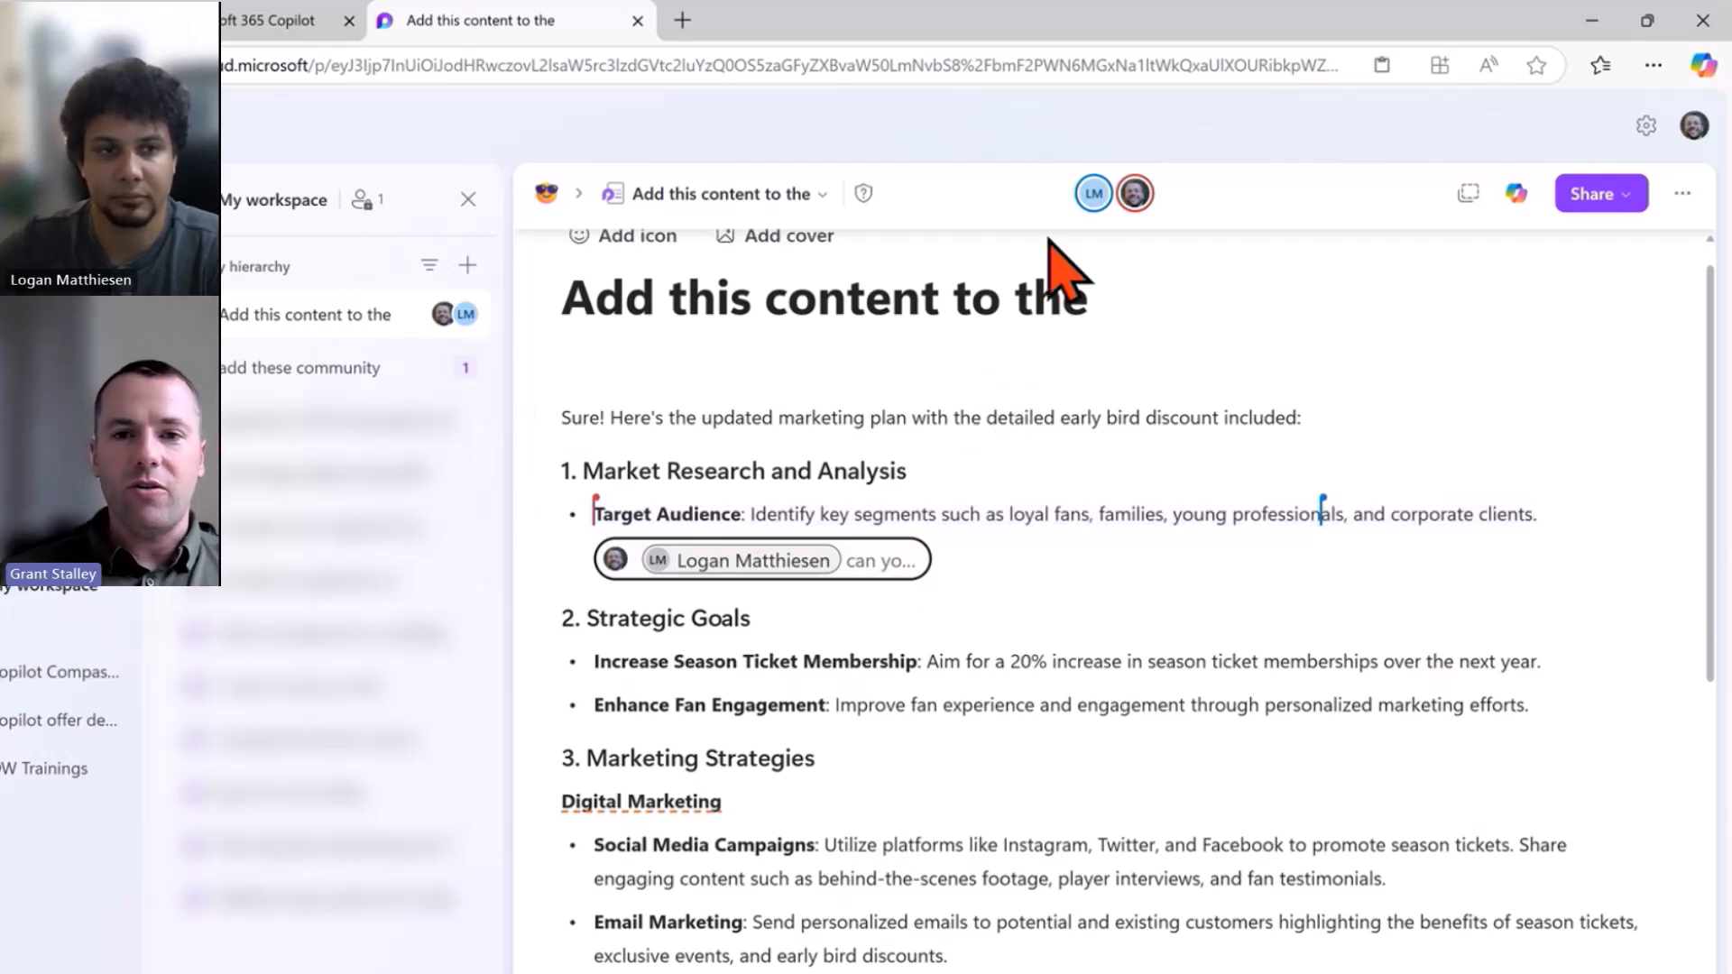
mouse_move(1094, 197)
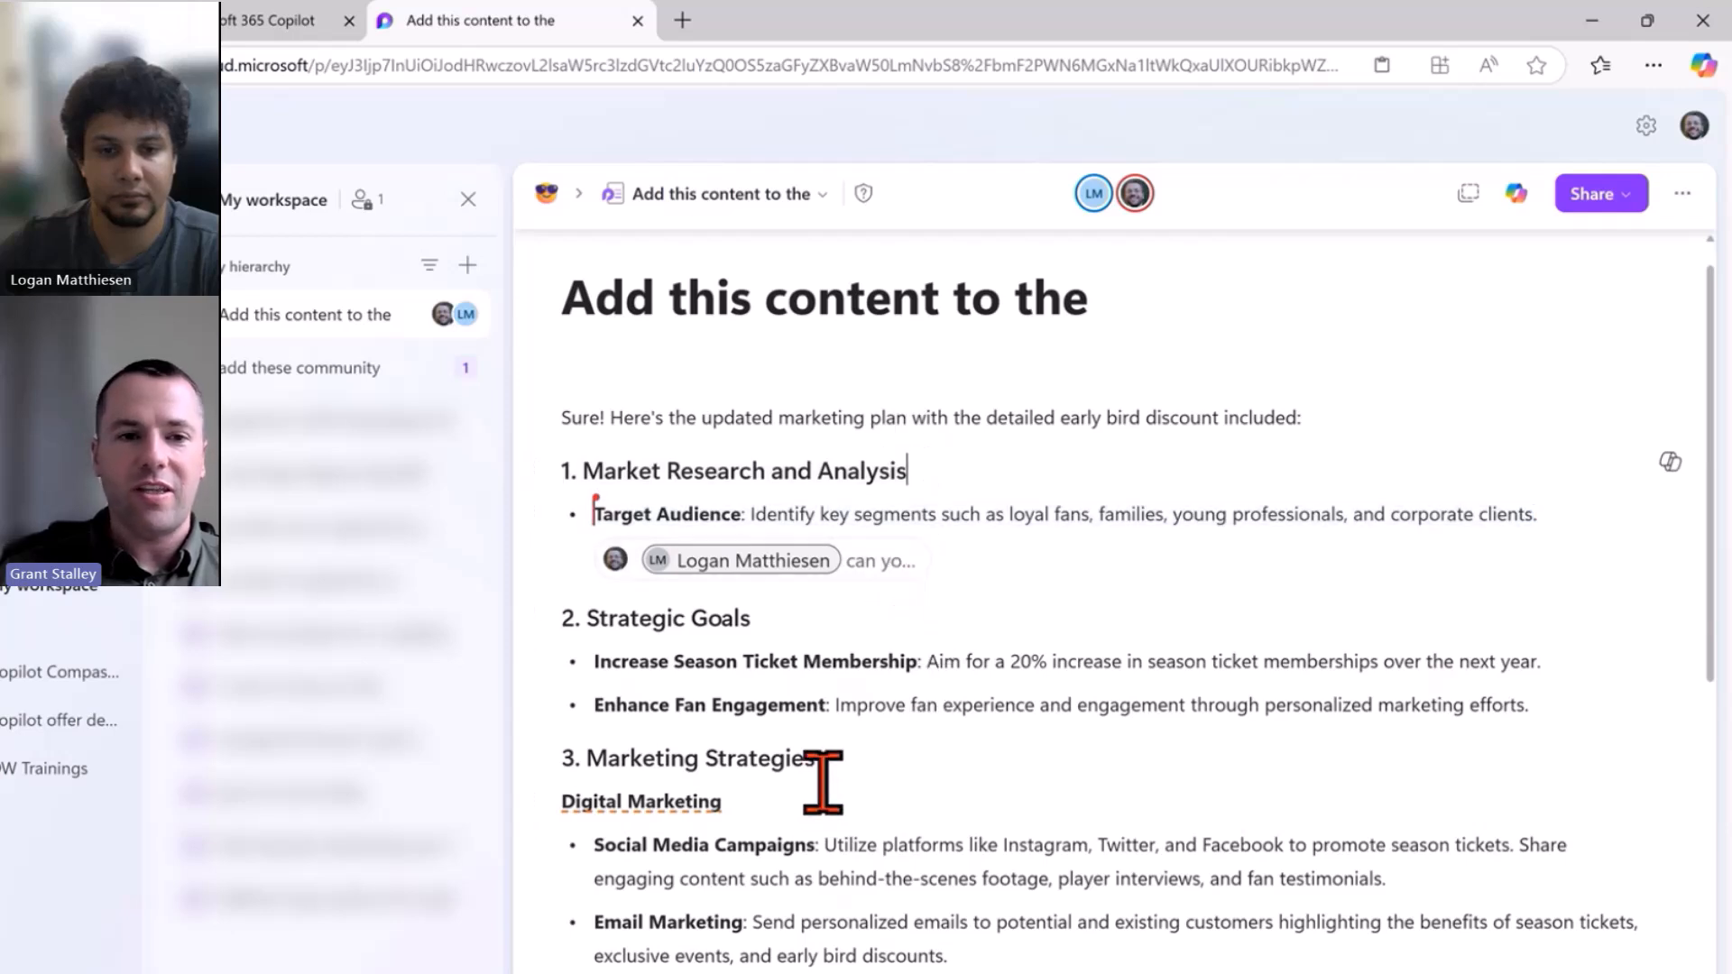
left_click(837, 704)
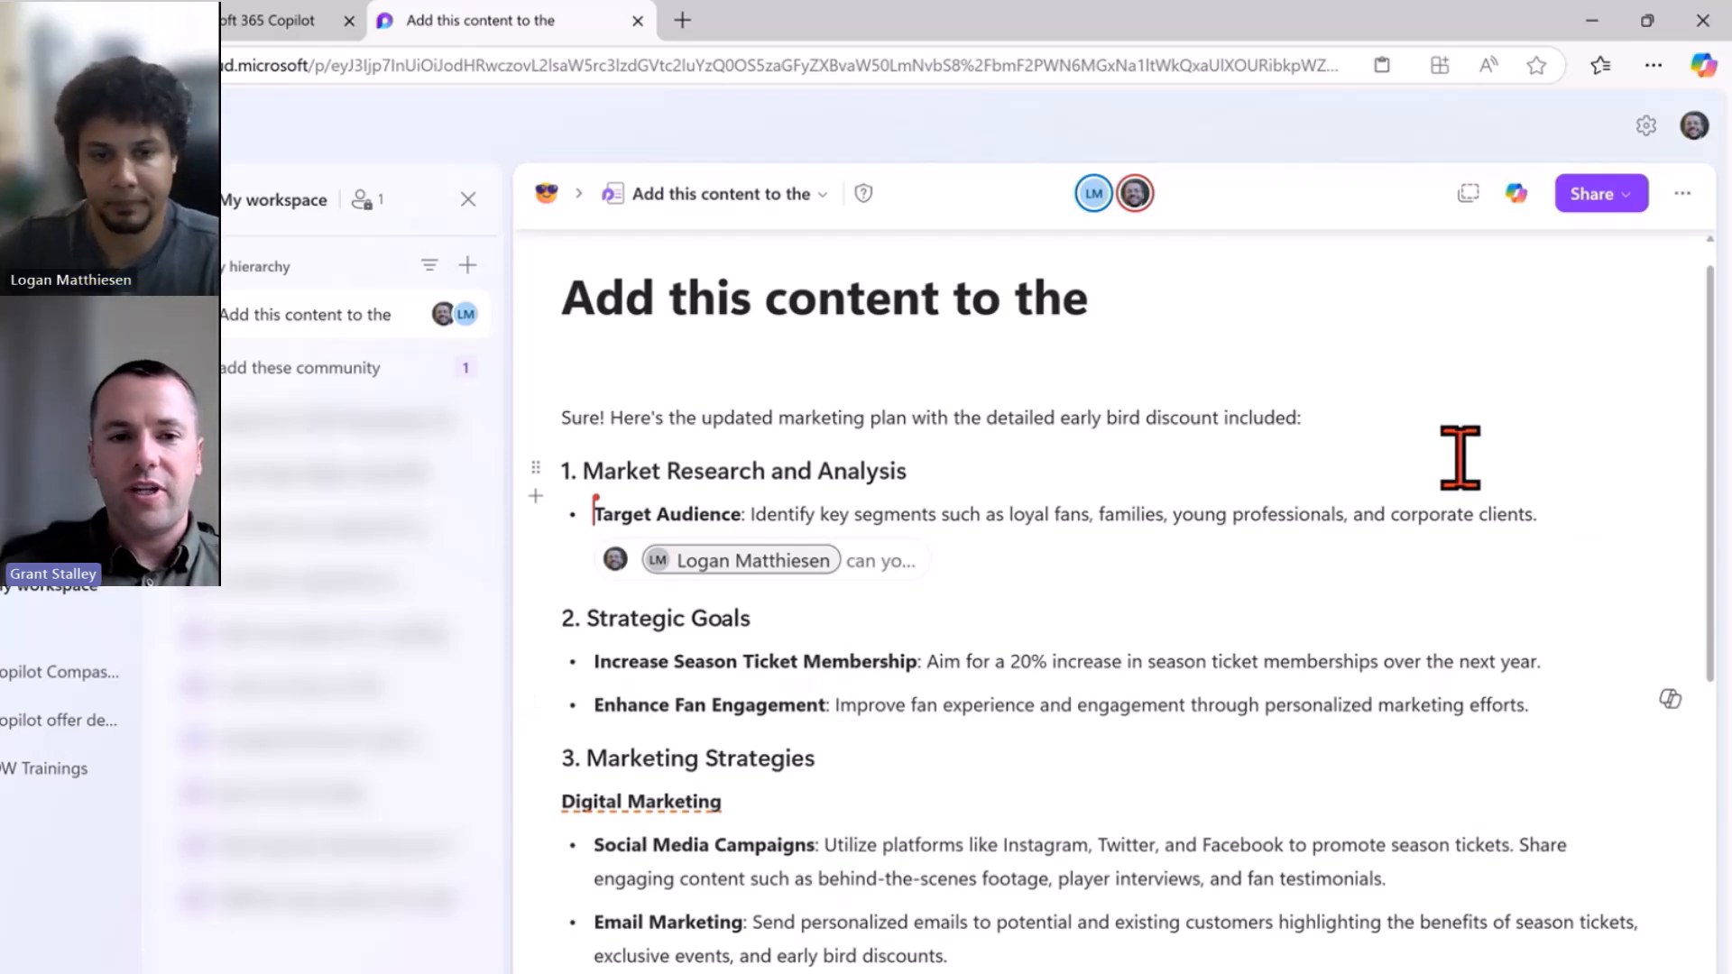
left_click(1219, 417)
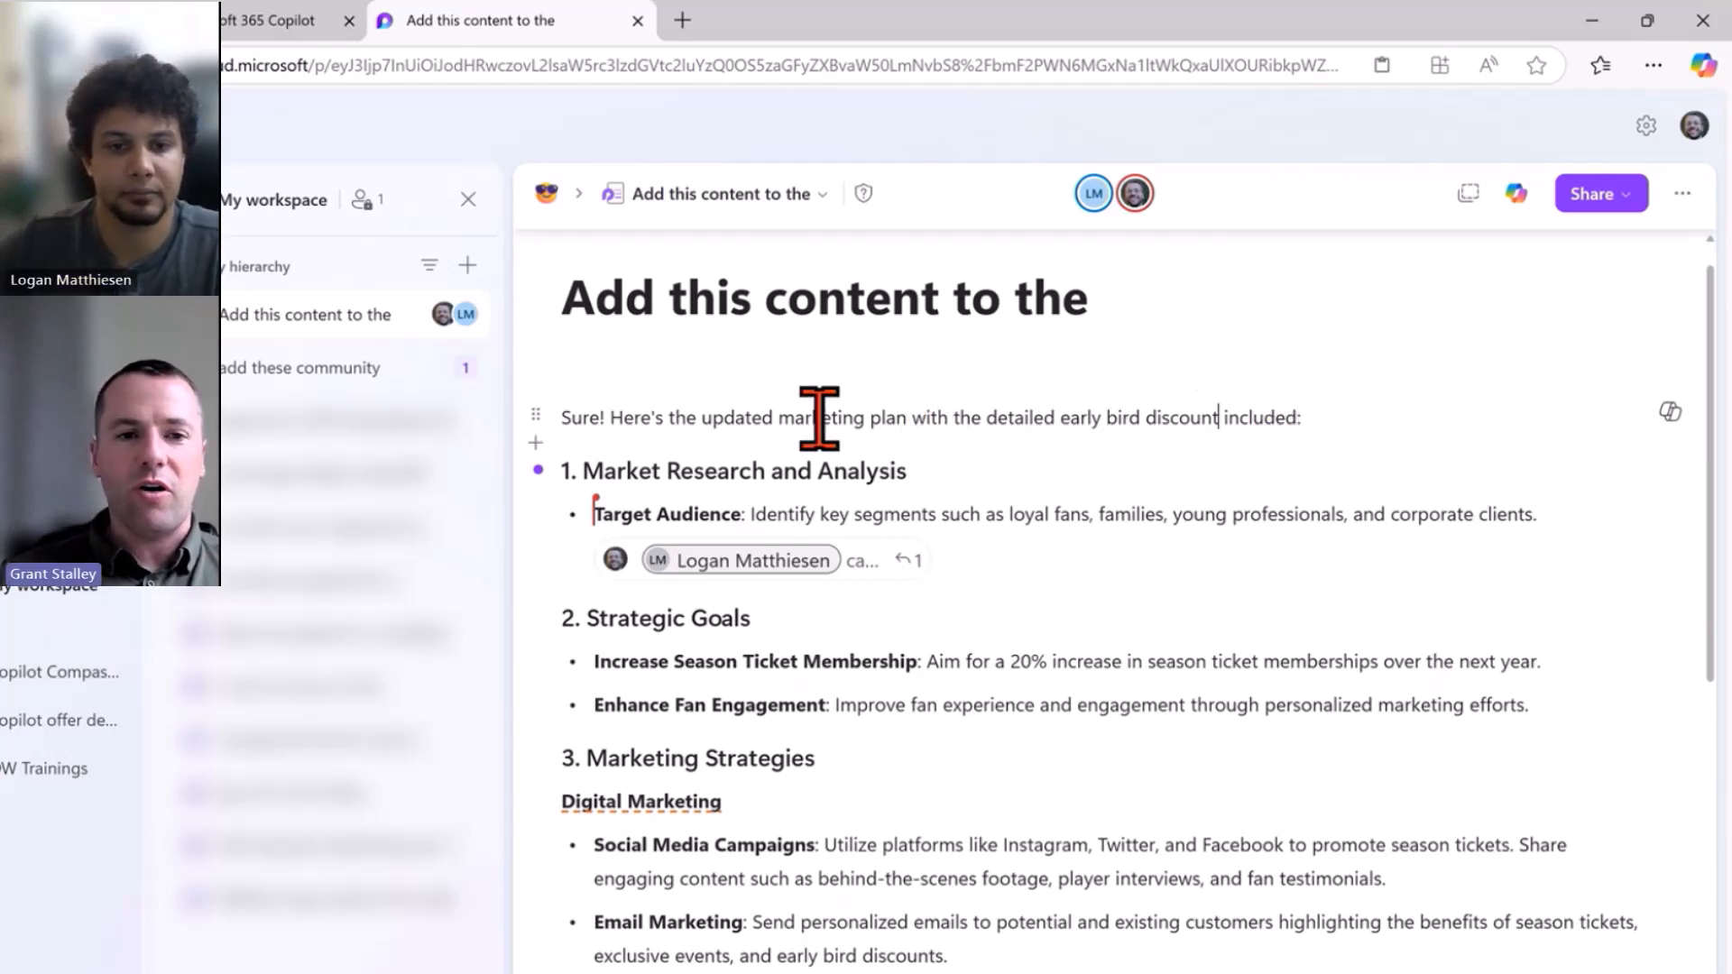
mouse_move(539, 483)
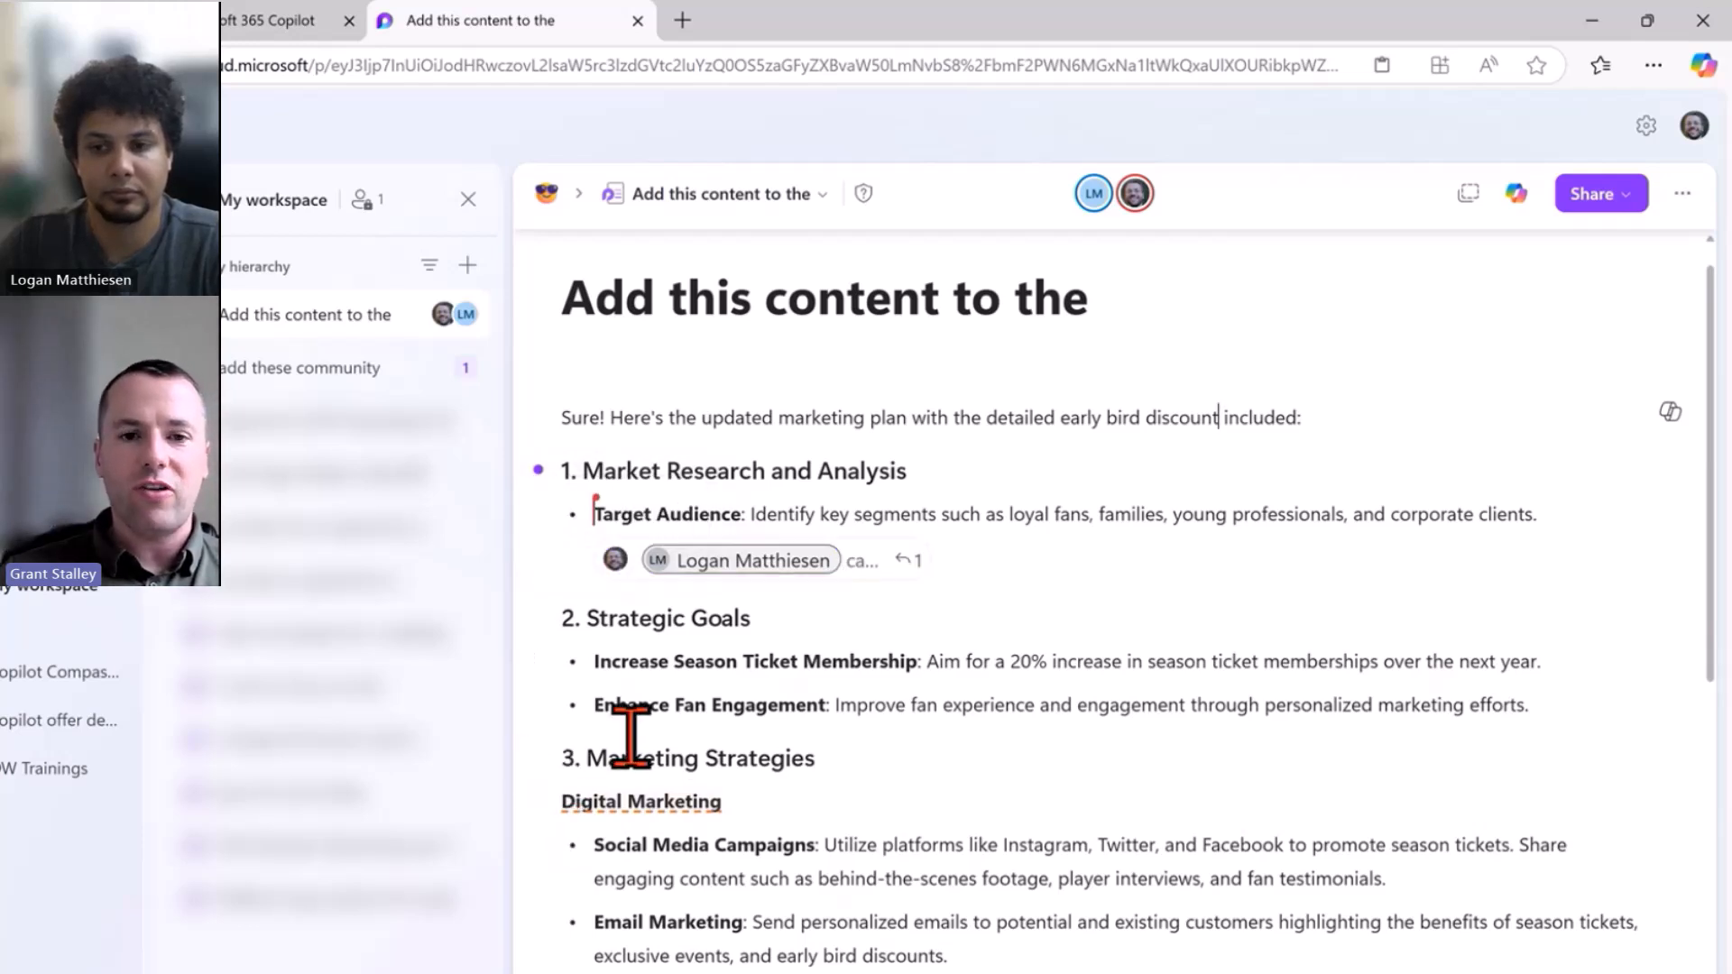
left_click(918, 563)
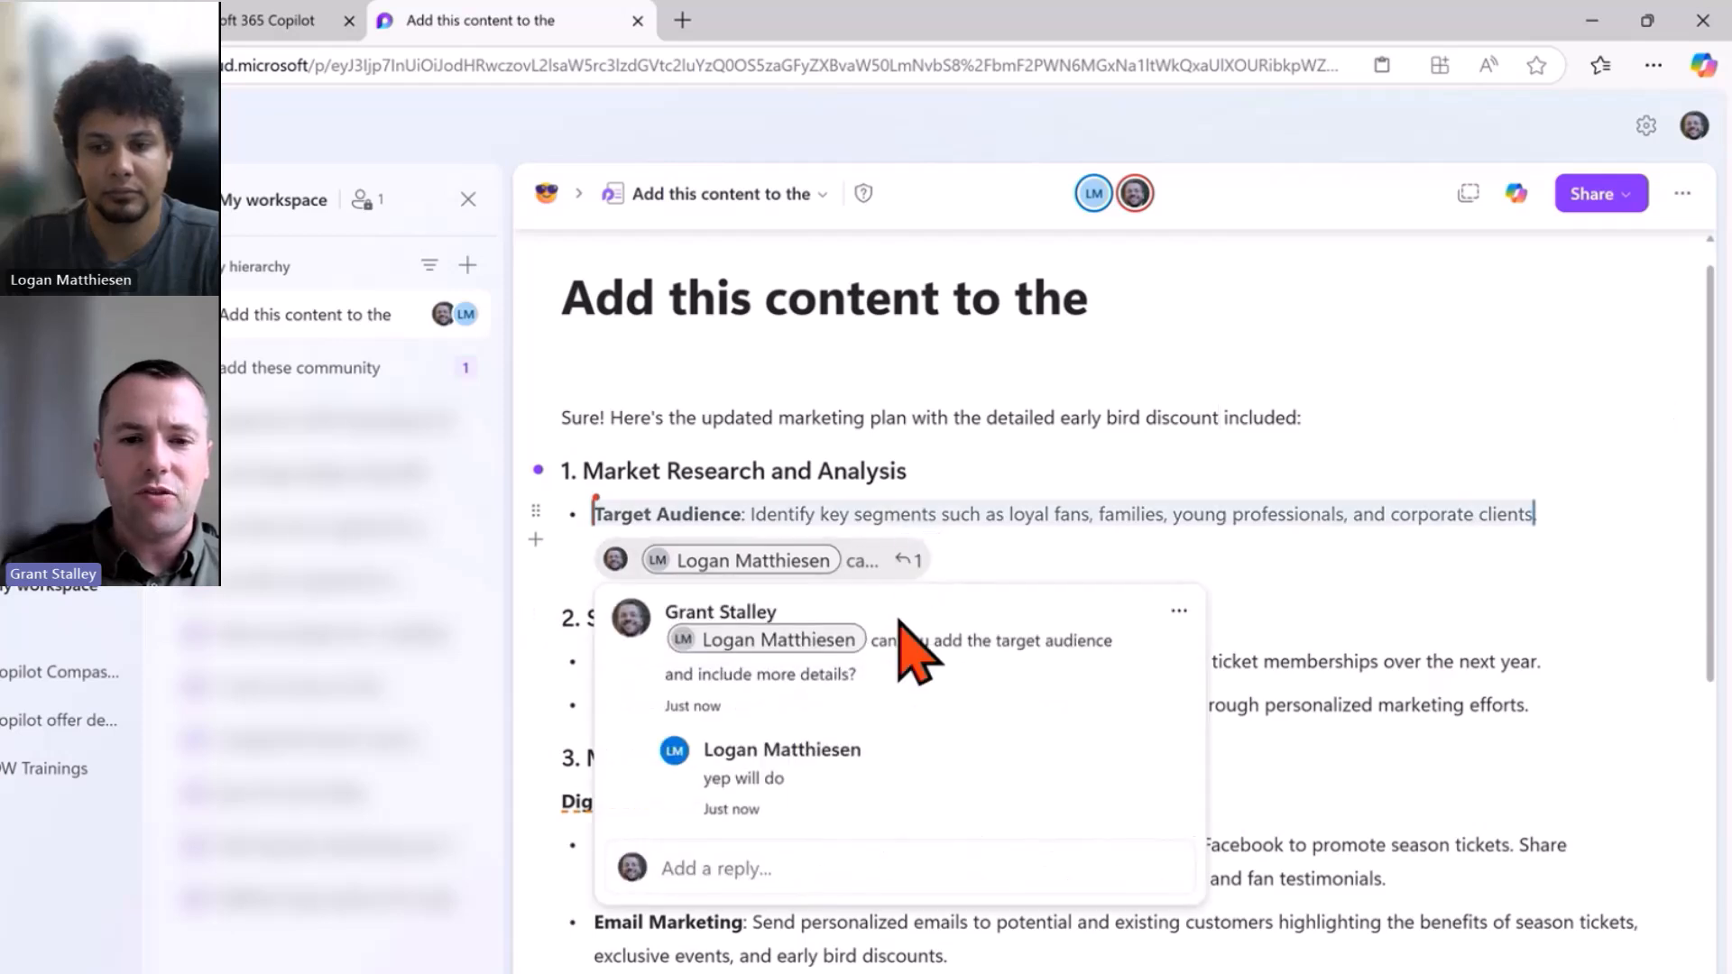
left_click(1421, 654)
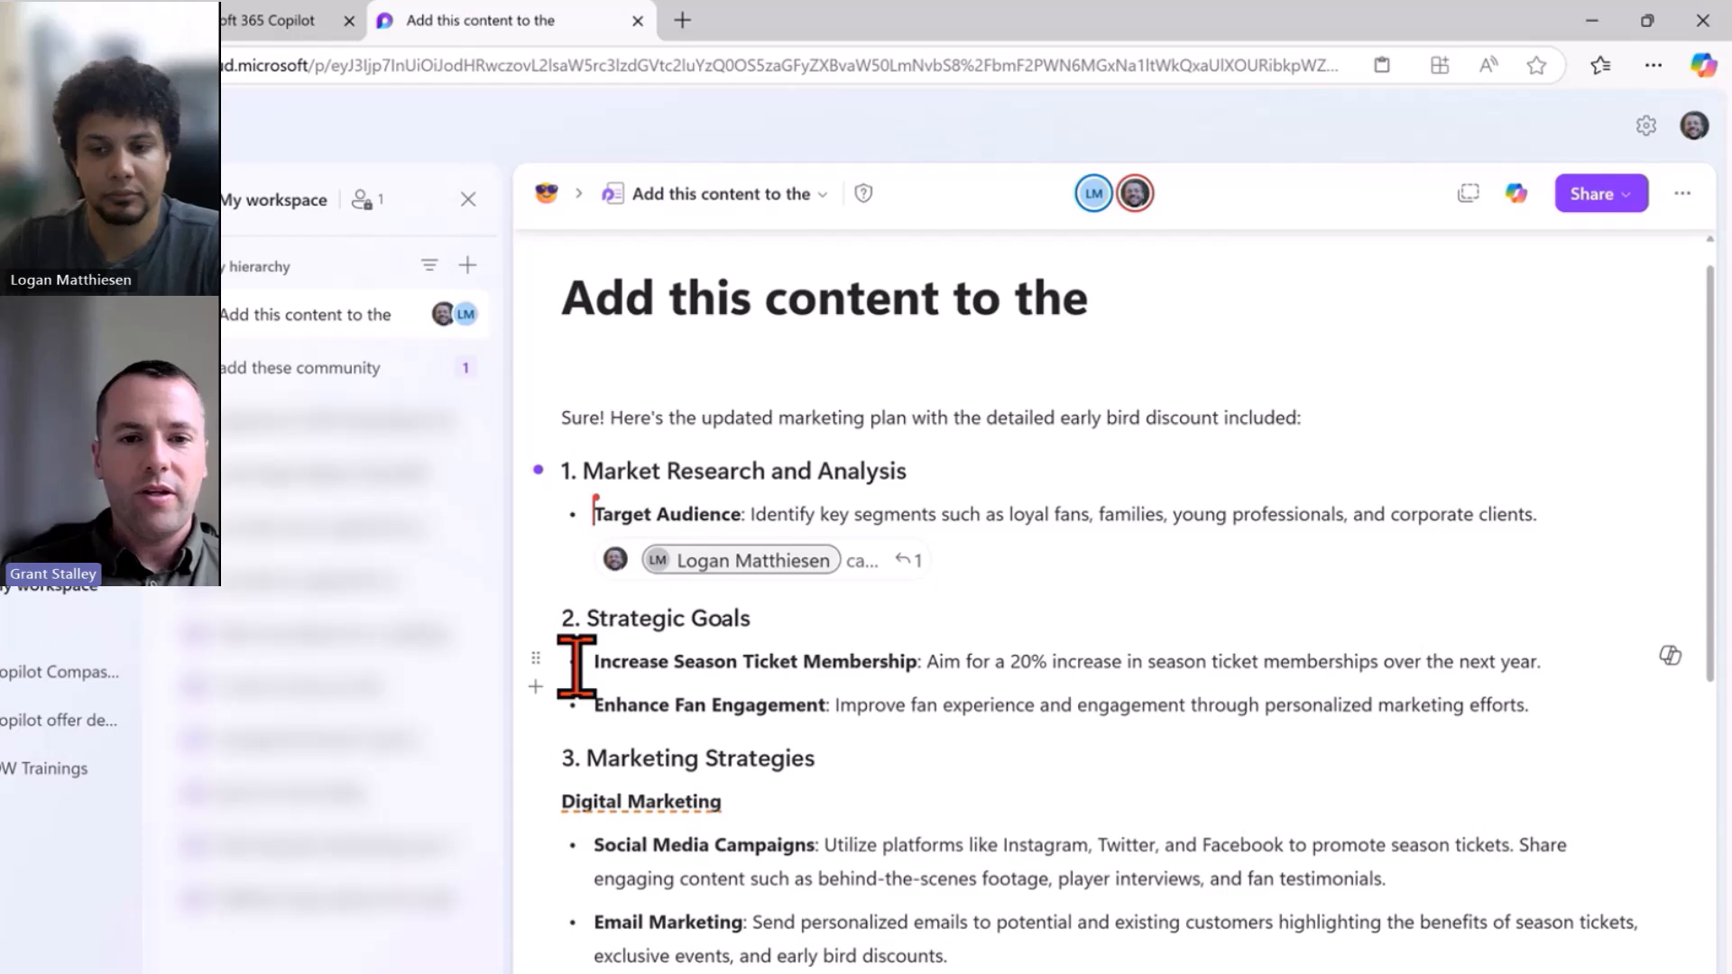
Comment on the Increase Season Ticket Membership text, @-mentioning a colleague and starting 'can you please ver'.
left_click_drag(589, 663, 928, 665)
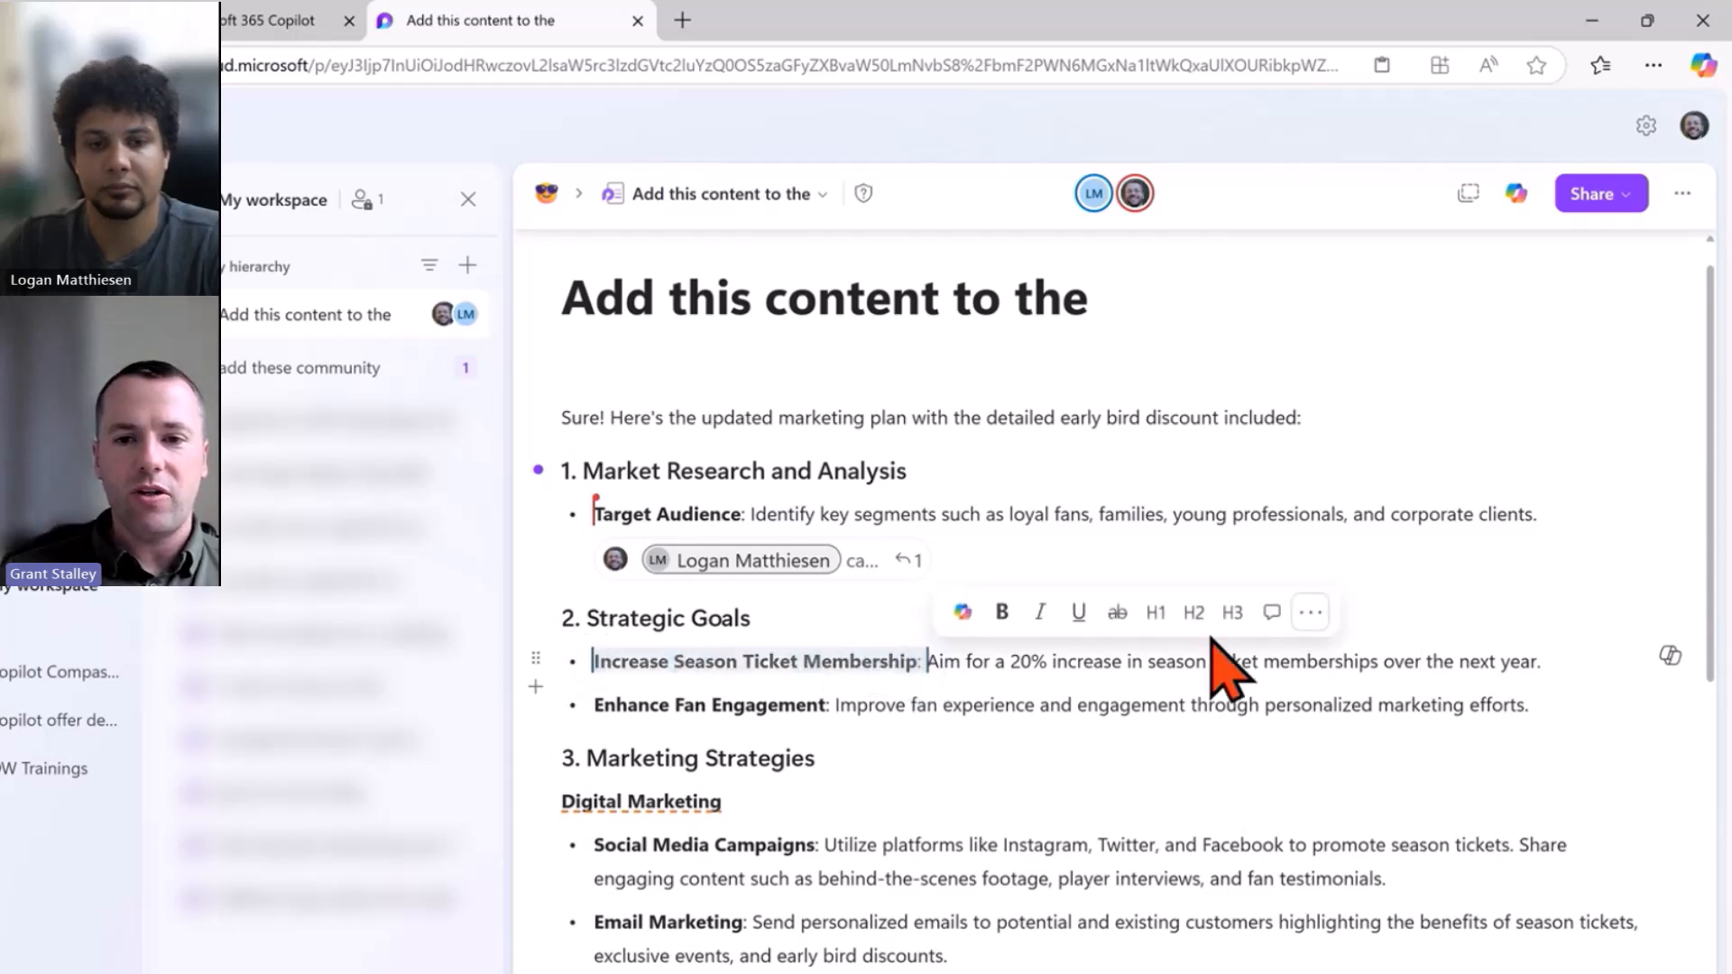
left_click(1272, 611)
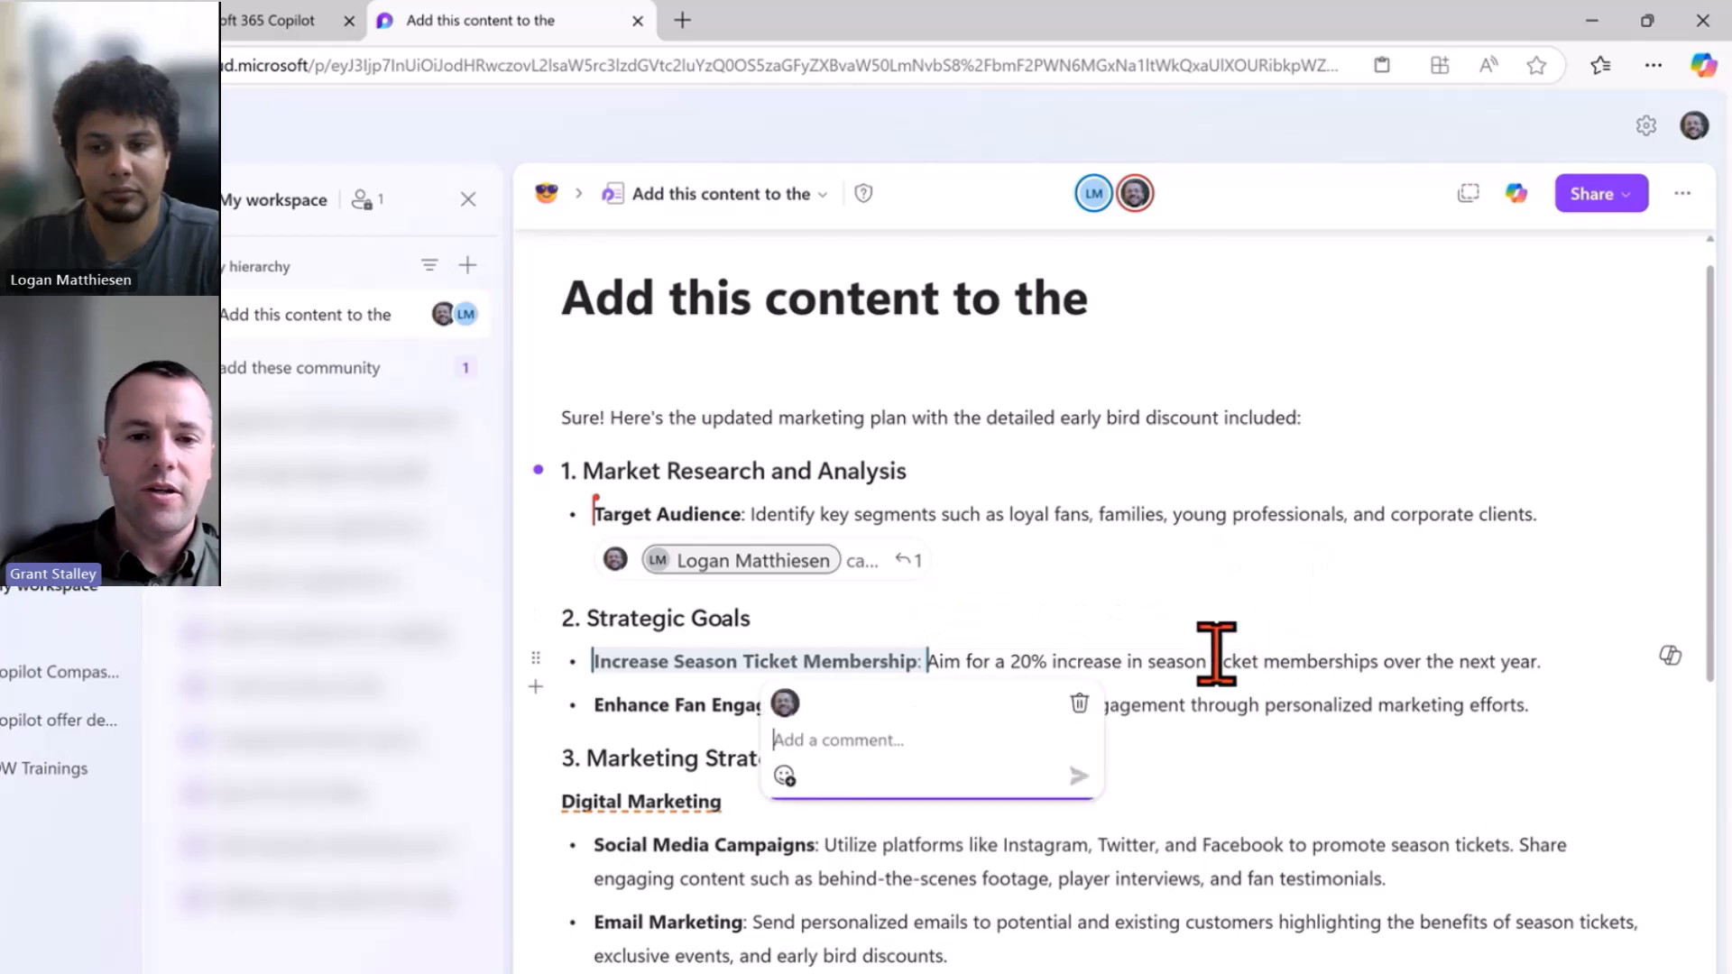
type("@j")
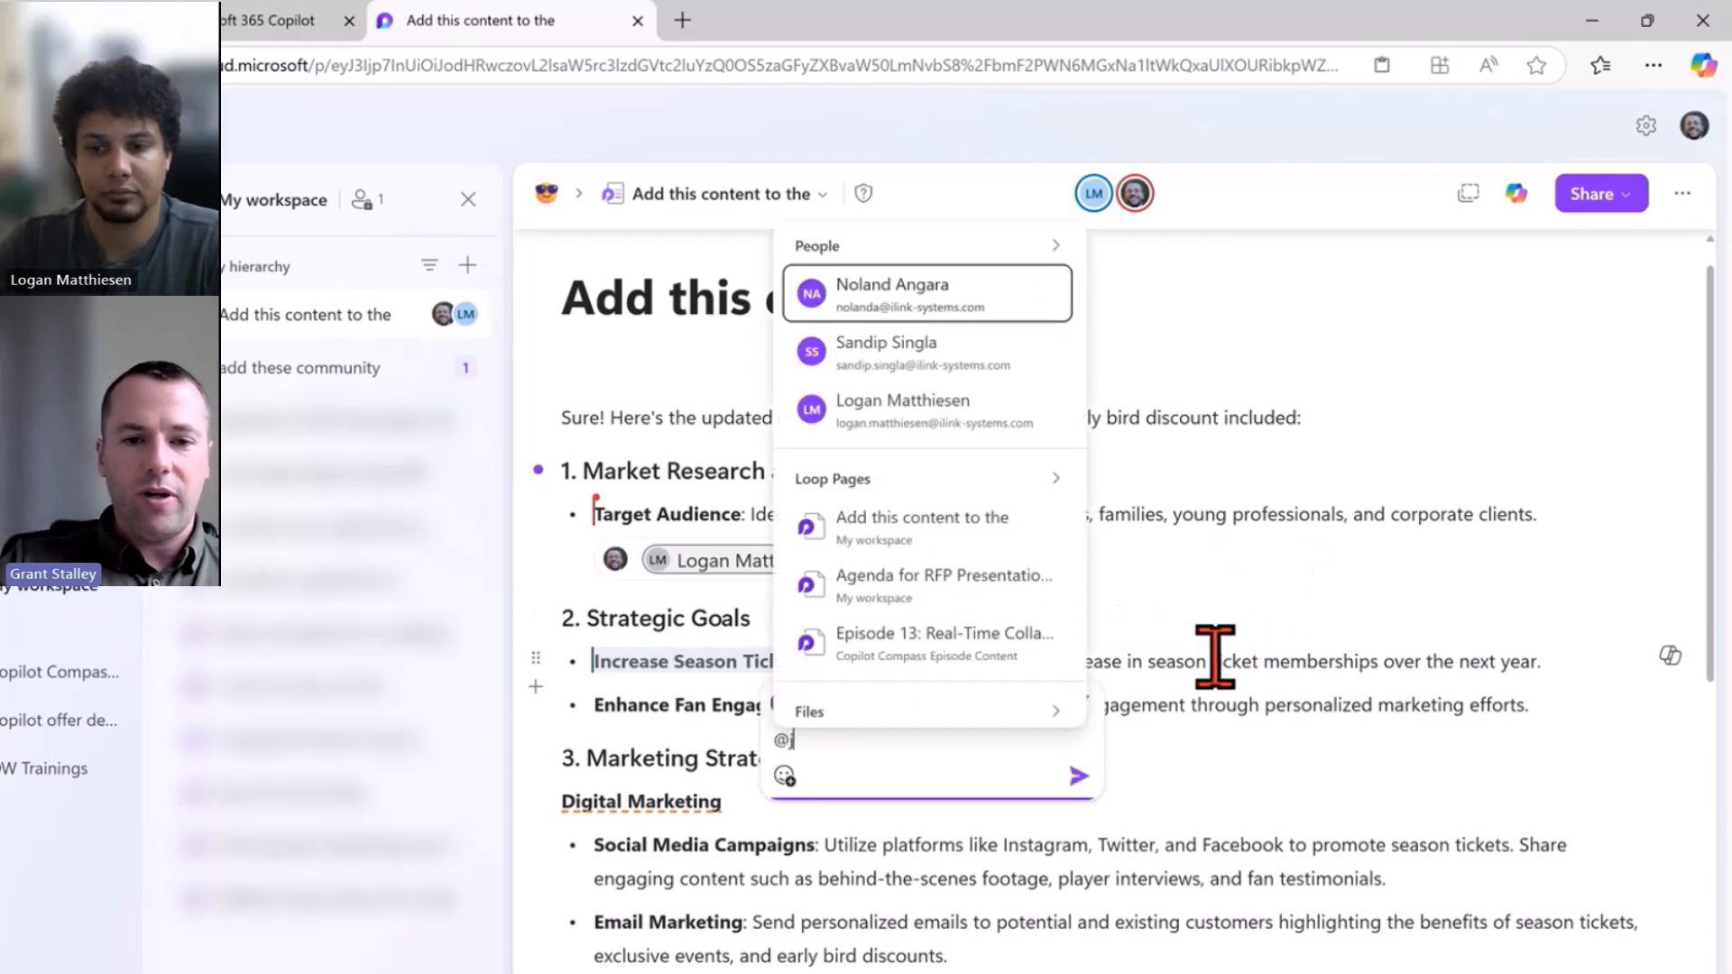
type("ohana")
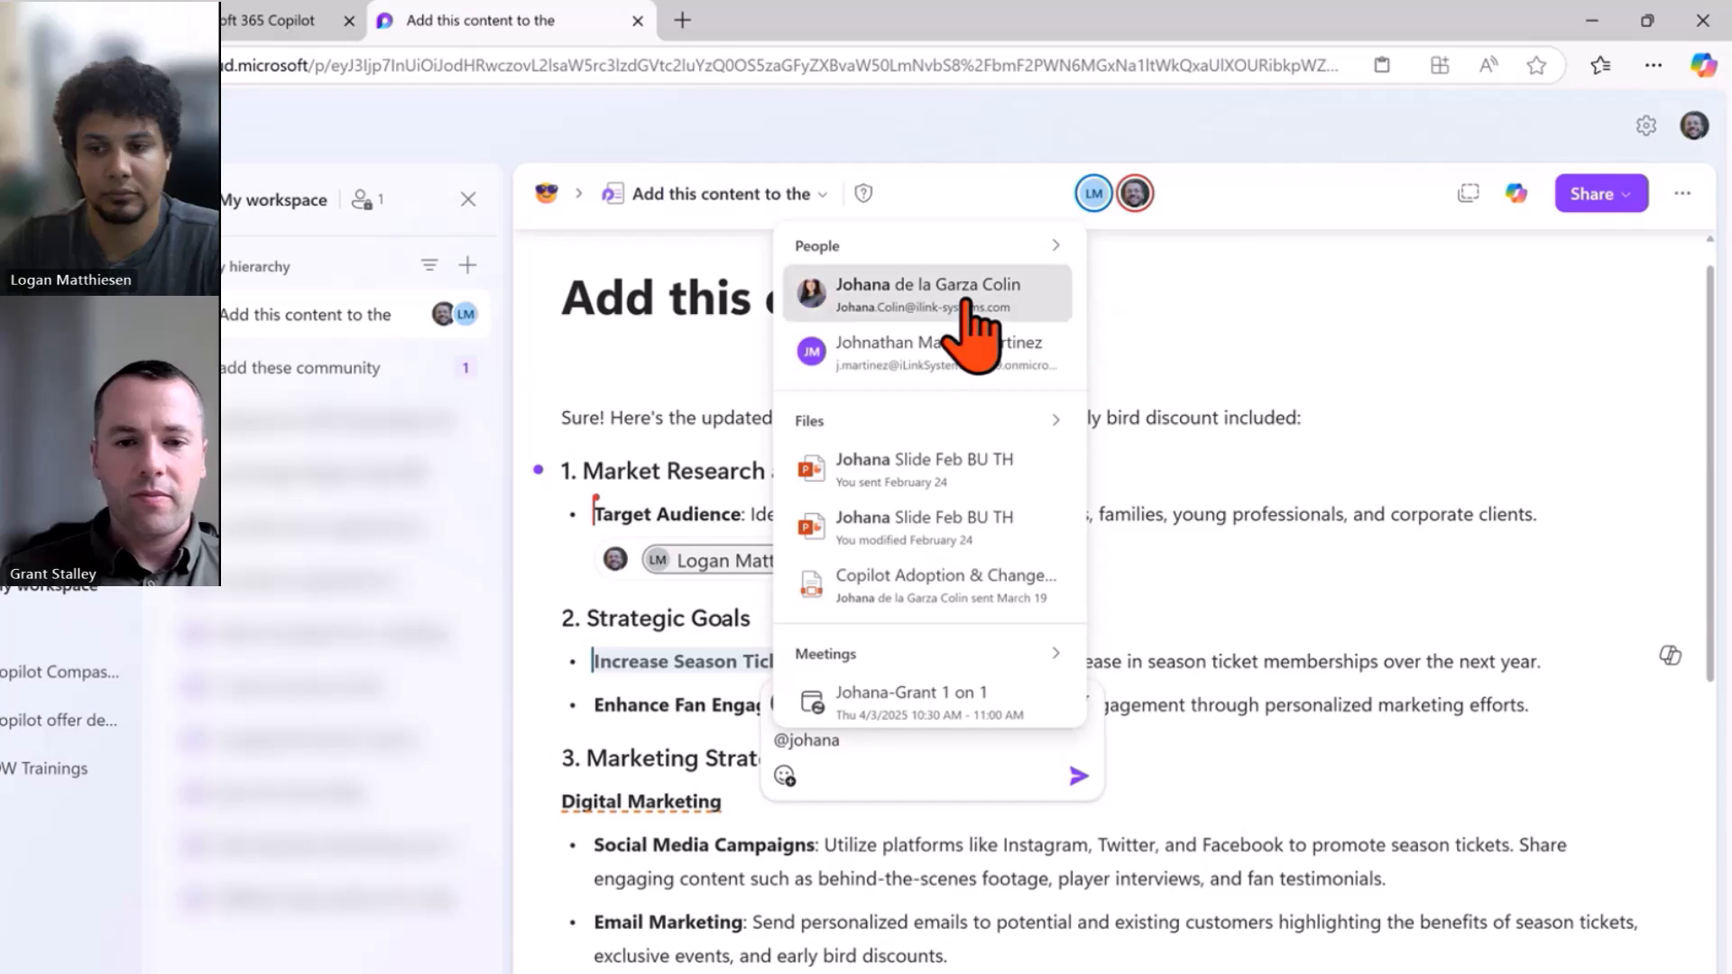
left_click(966, 302)
type("can")
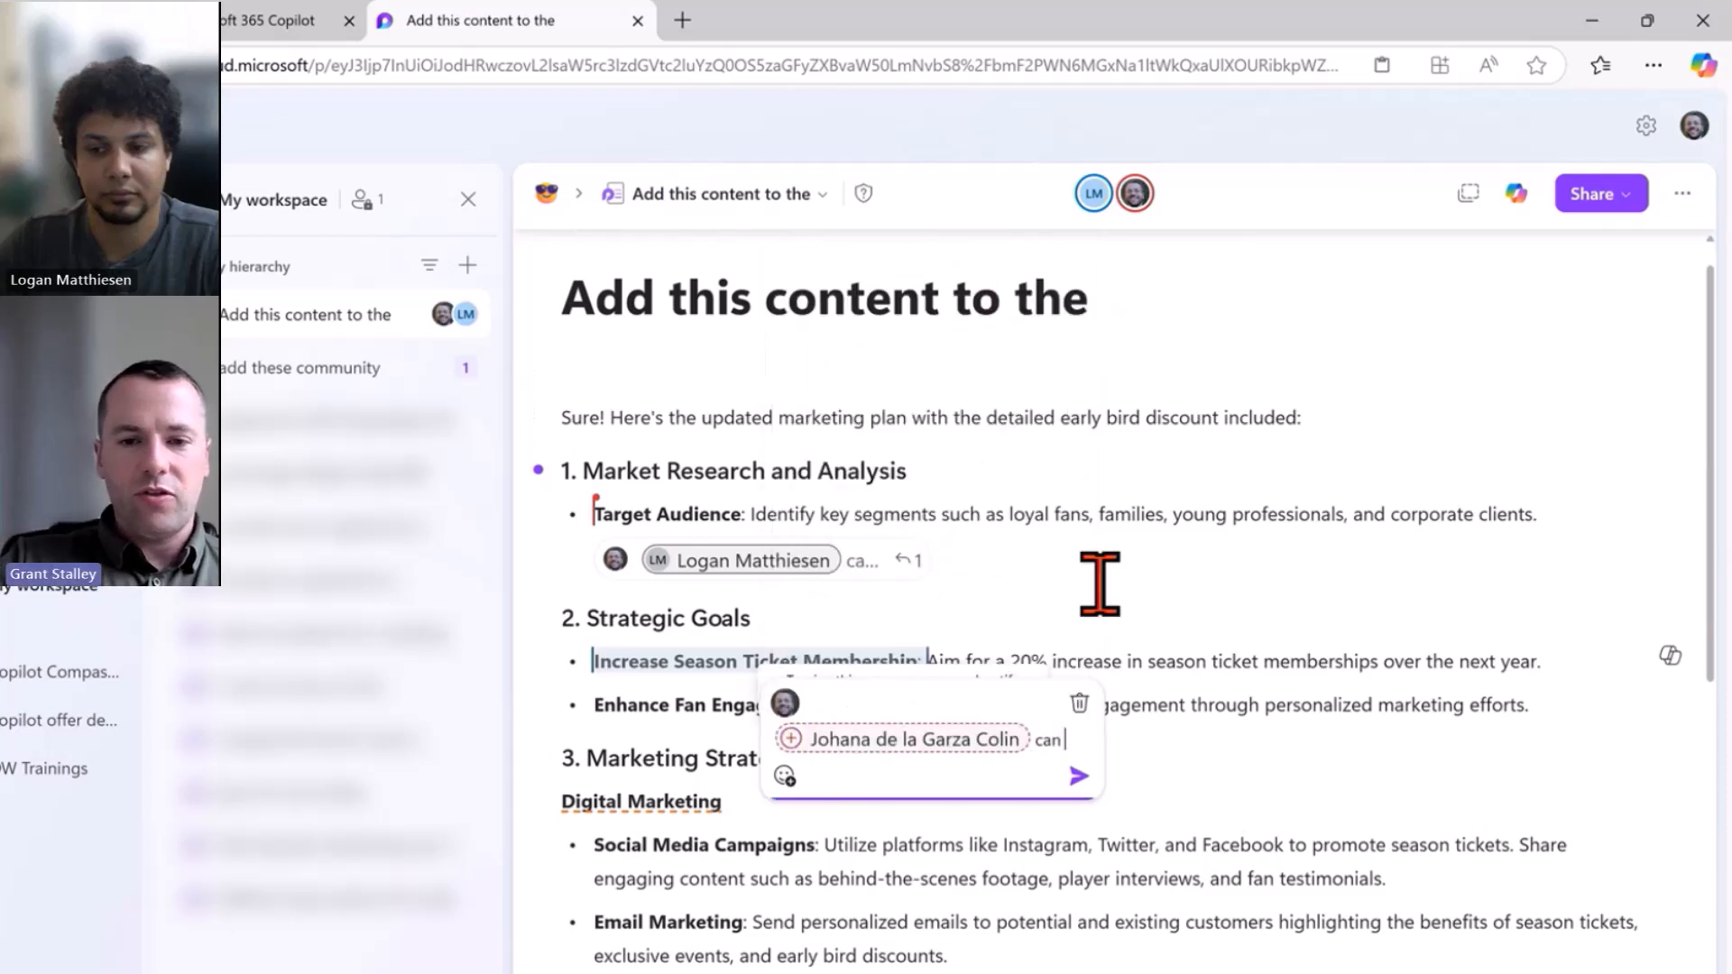
type(" you please ver")
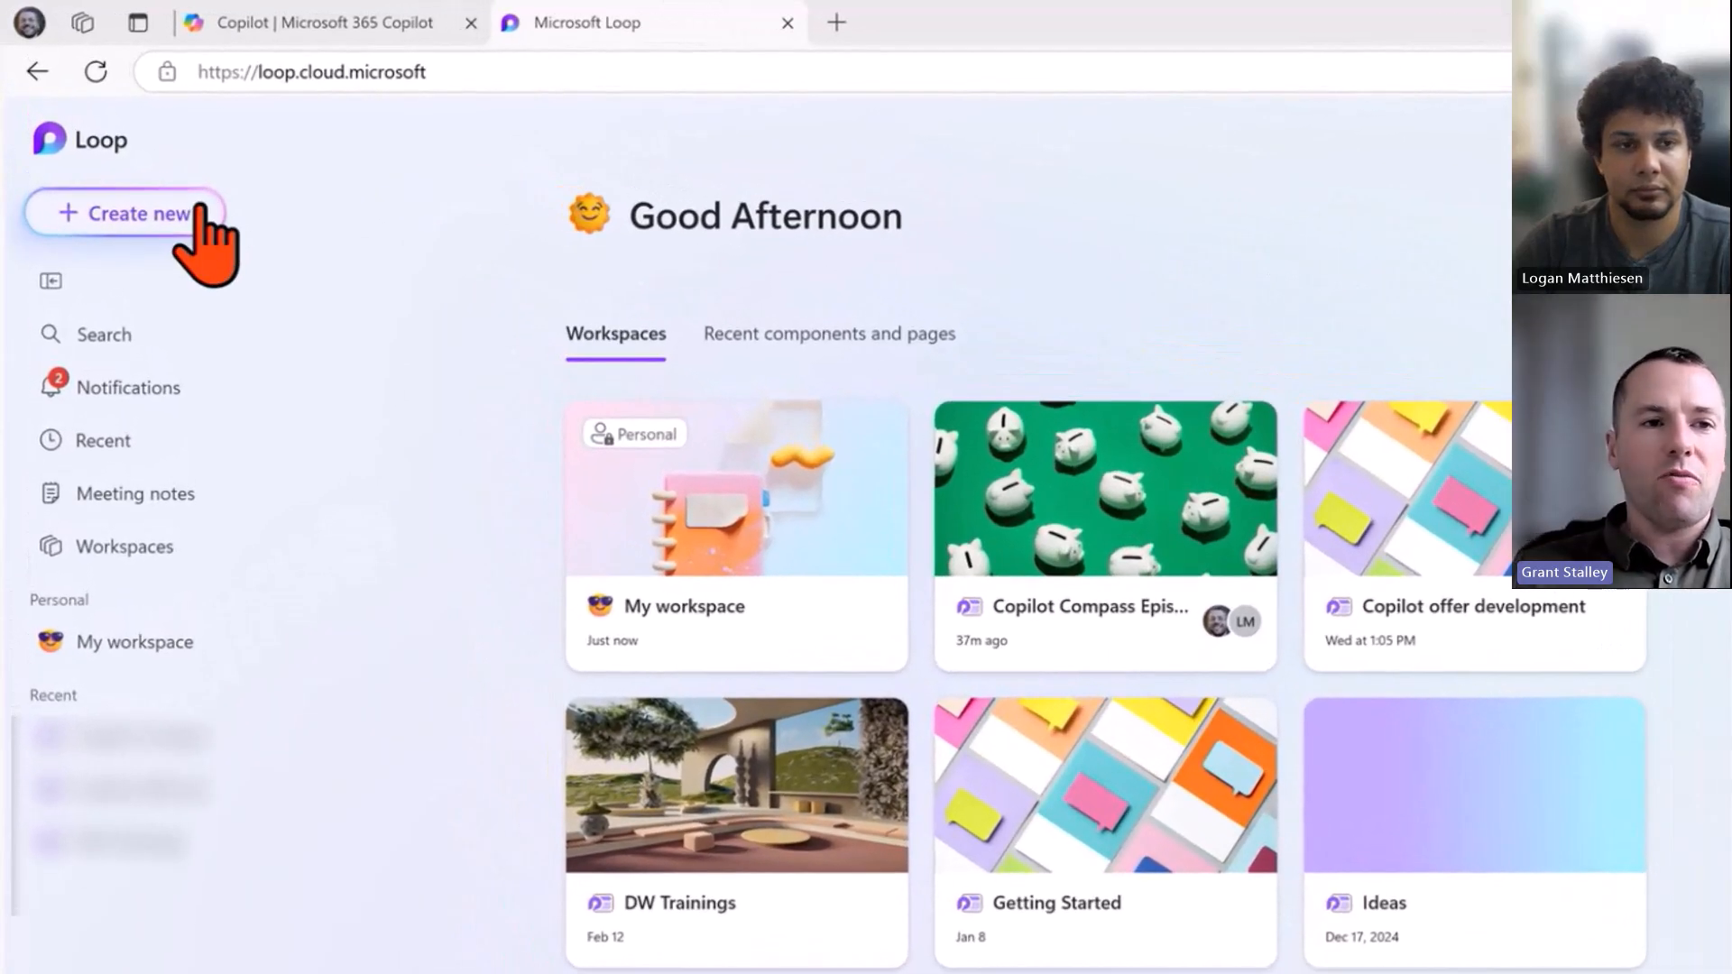
Choose New workspace from the Create new menu.
left_click(192, 218)
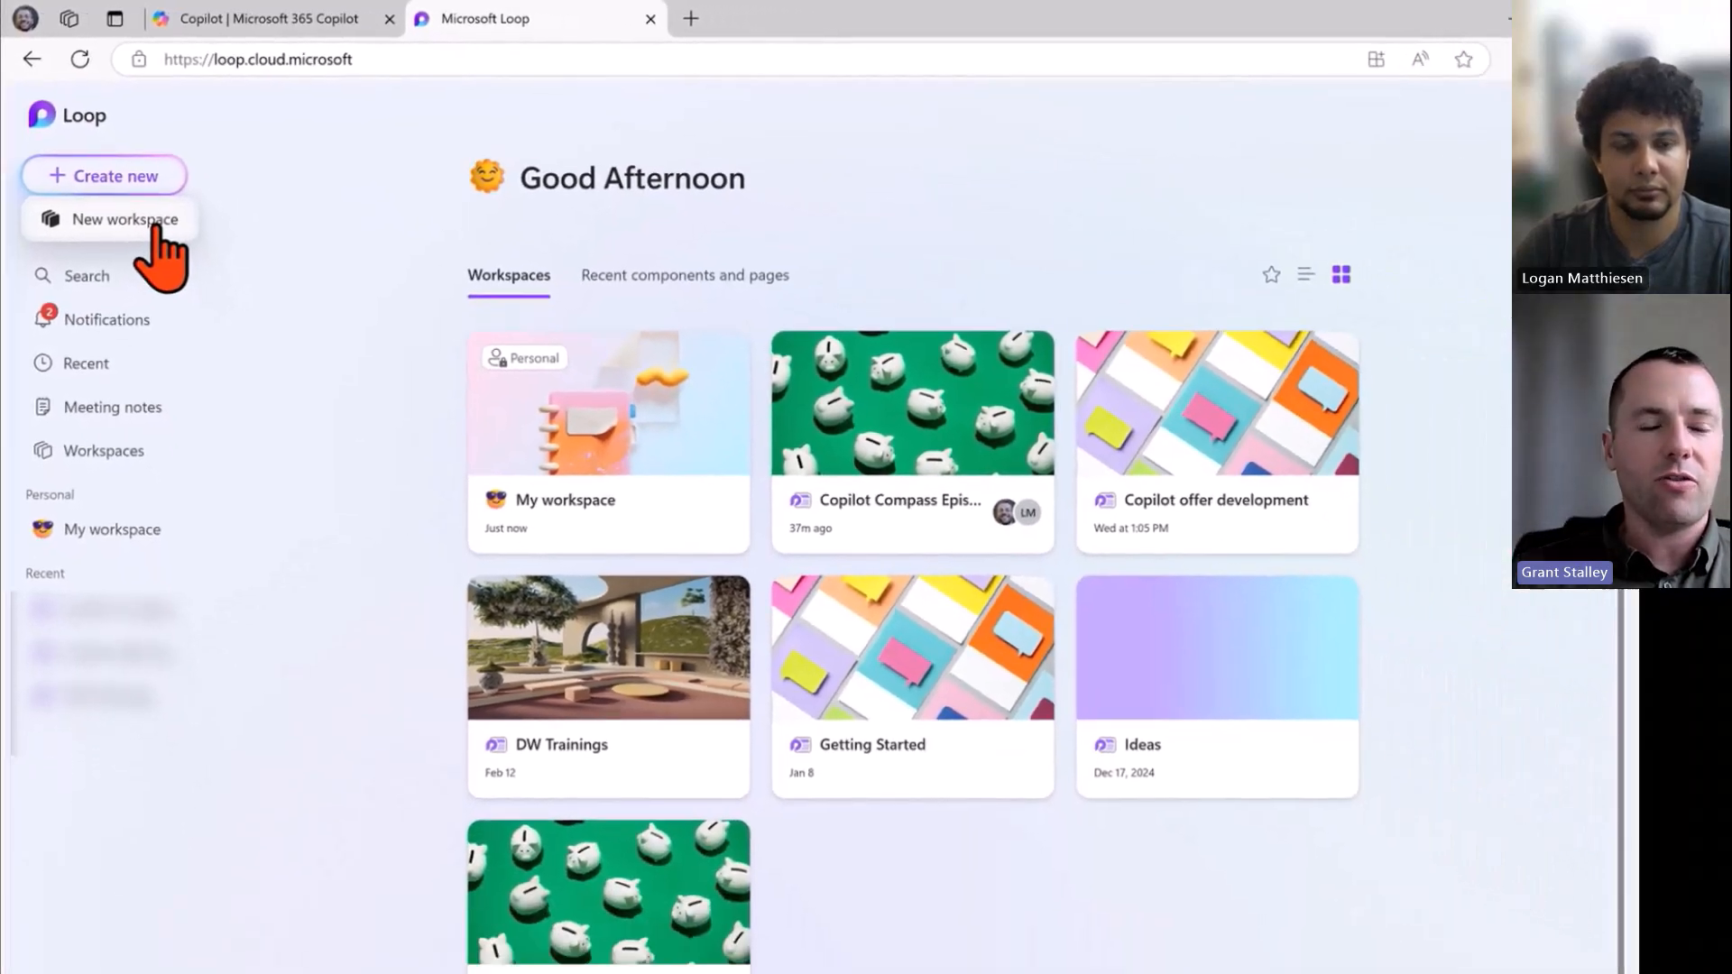
left_click(186, 271)
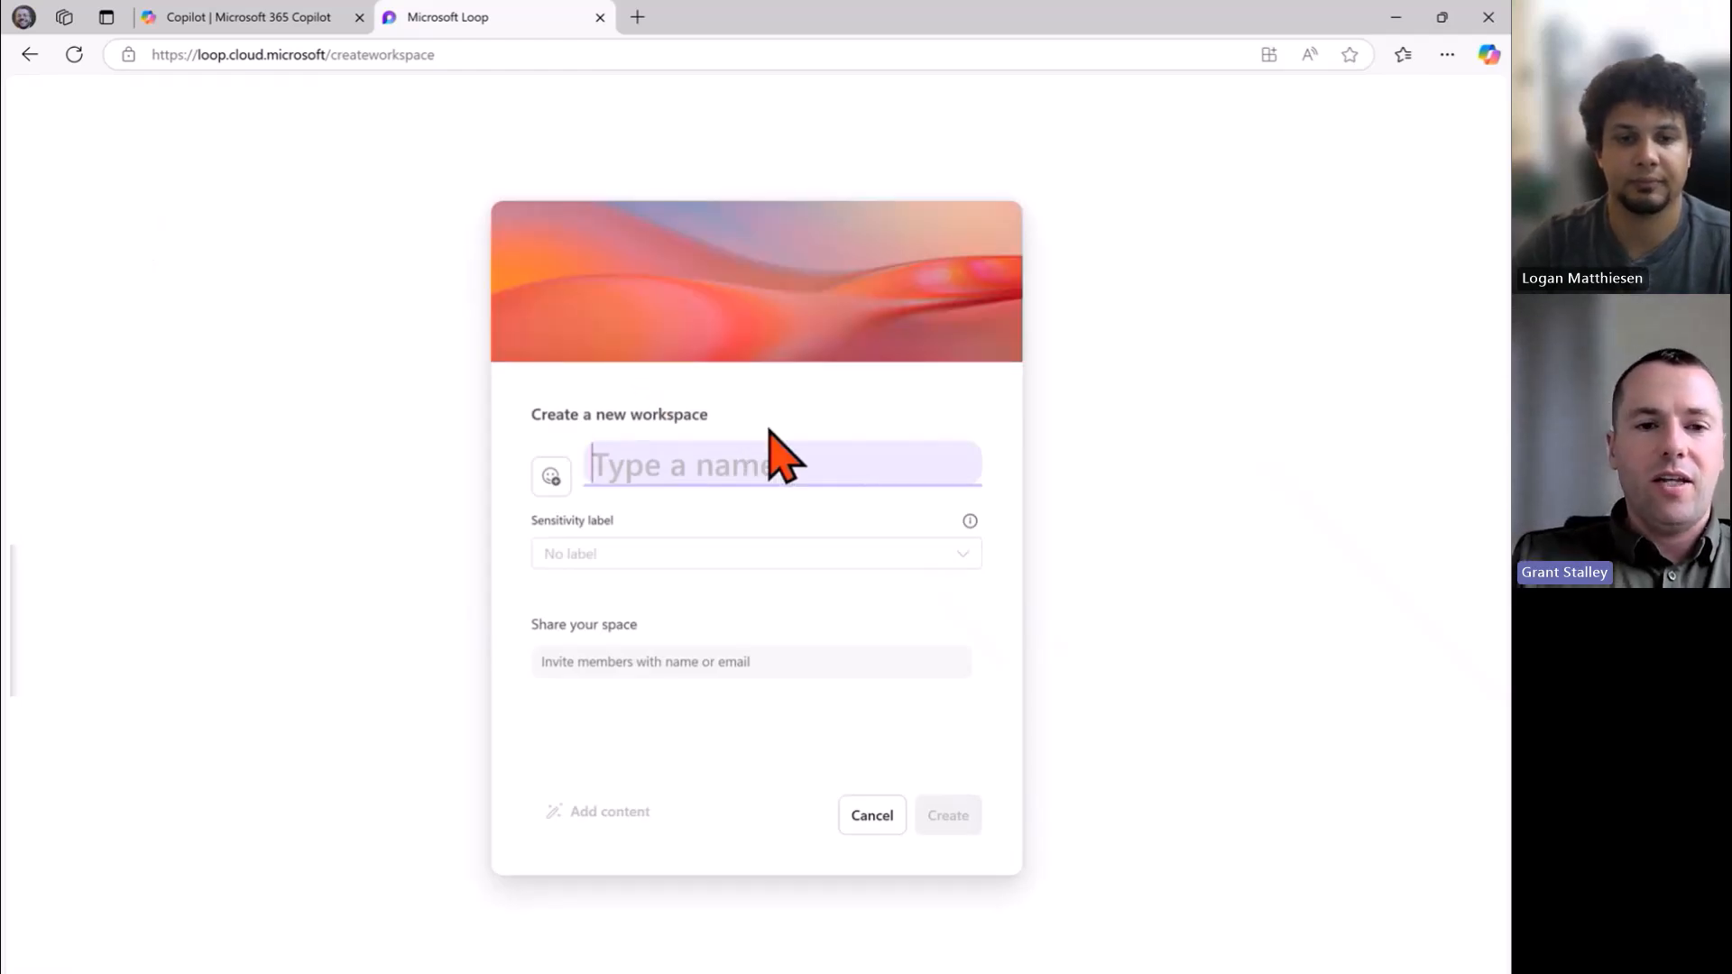
Create the 'Boston Celtics Season Ticket Marketing Plan' workspace with one invited colleague as member.
type("Boston Cet")
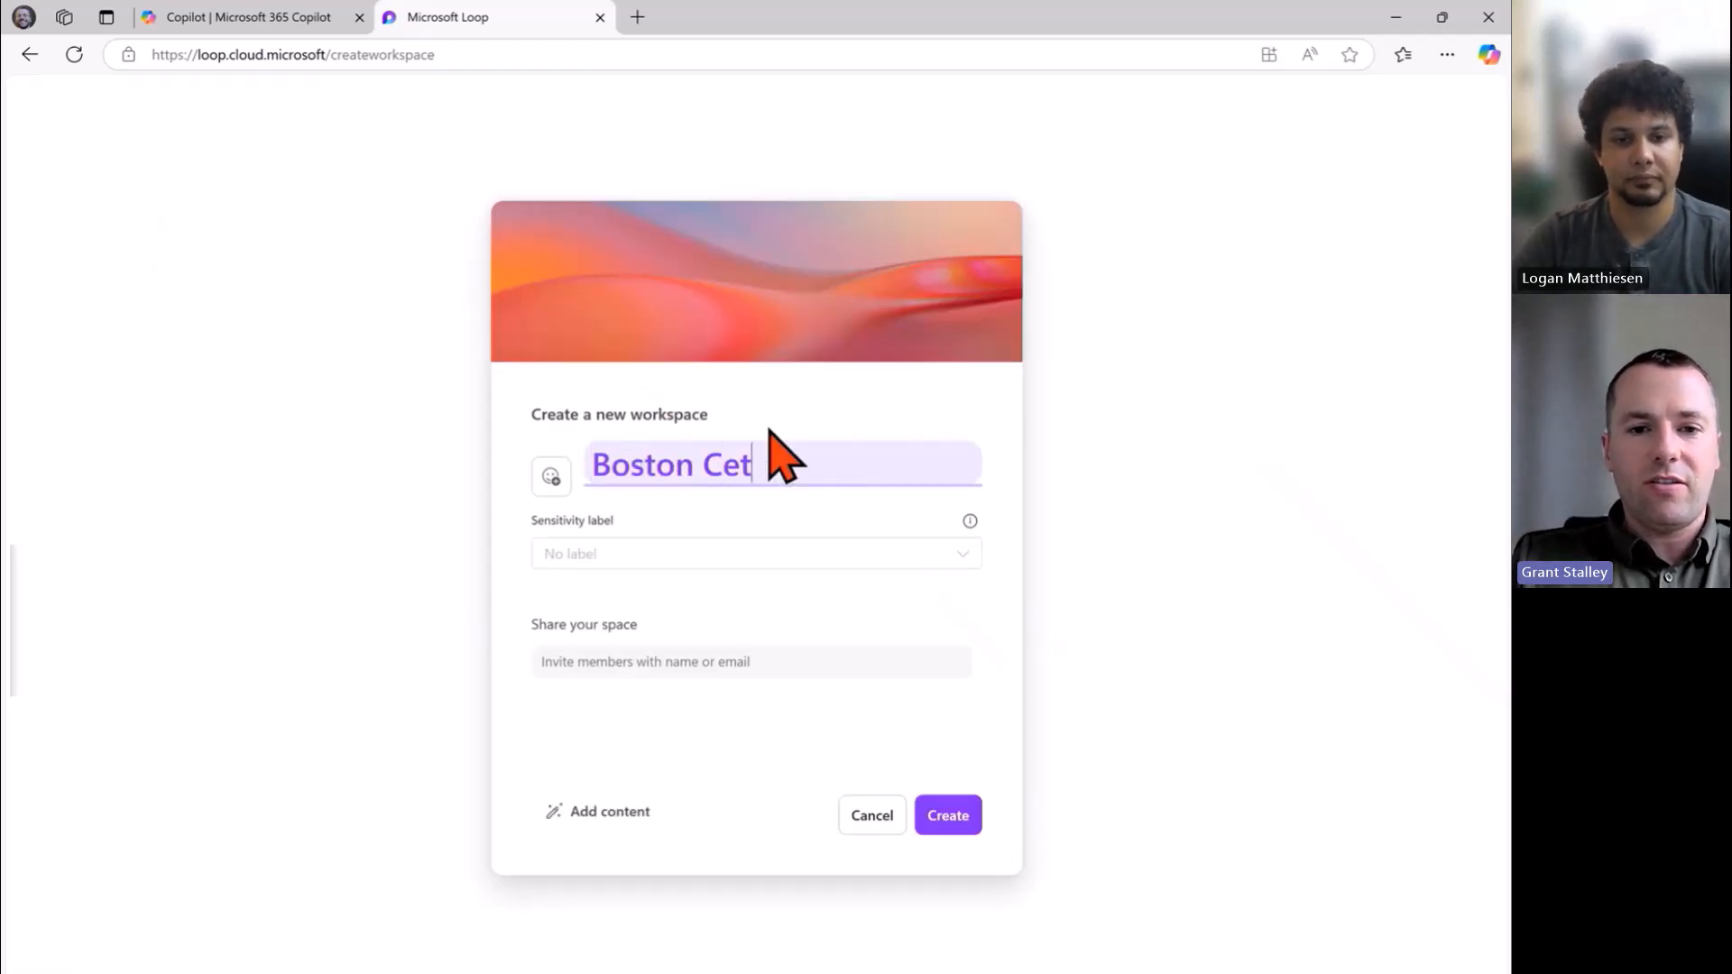
key("BackSpace")
type("lti")
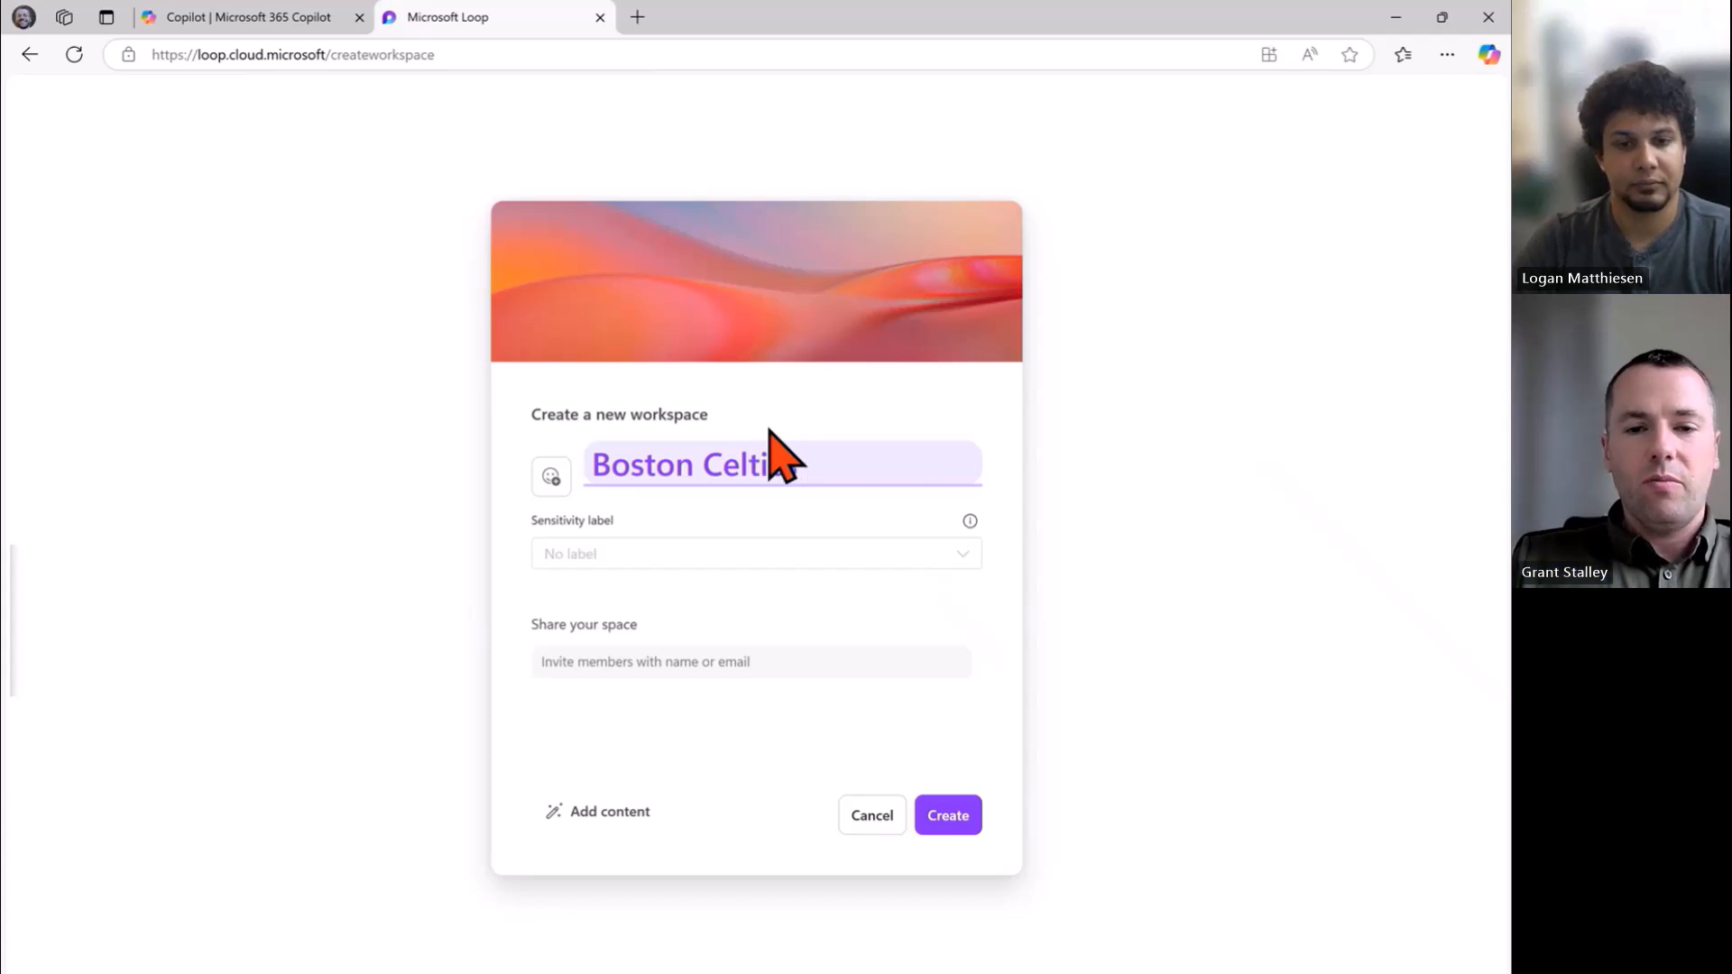
type("cs Ma")
key("BackSpace")
key("BackSpace")
type("Season ")
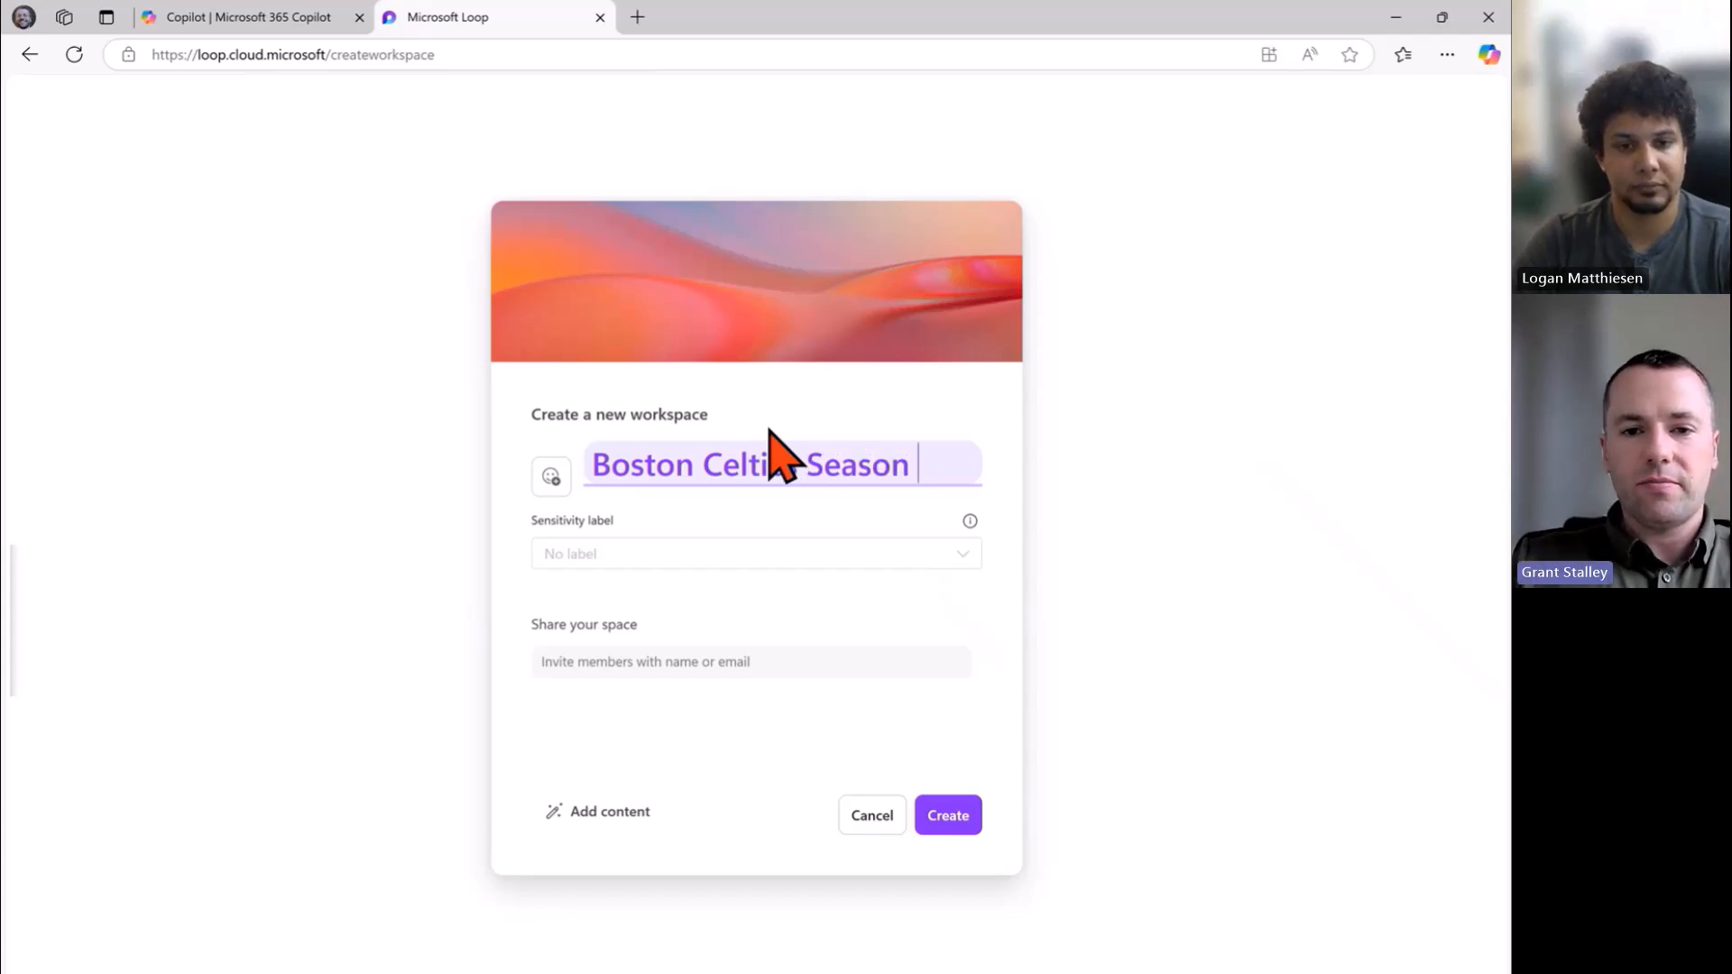
type("Ticket Marketing ")
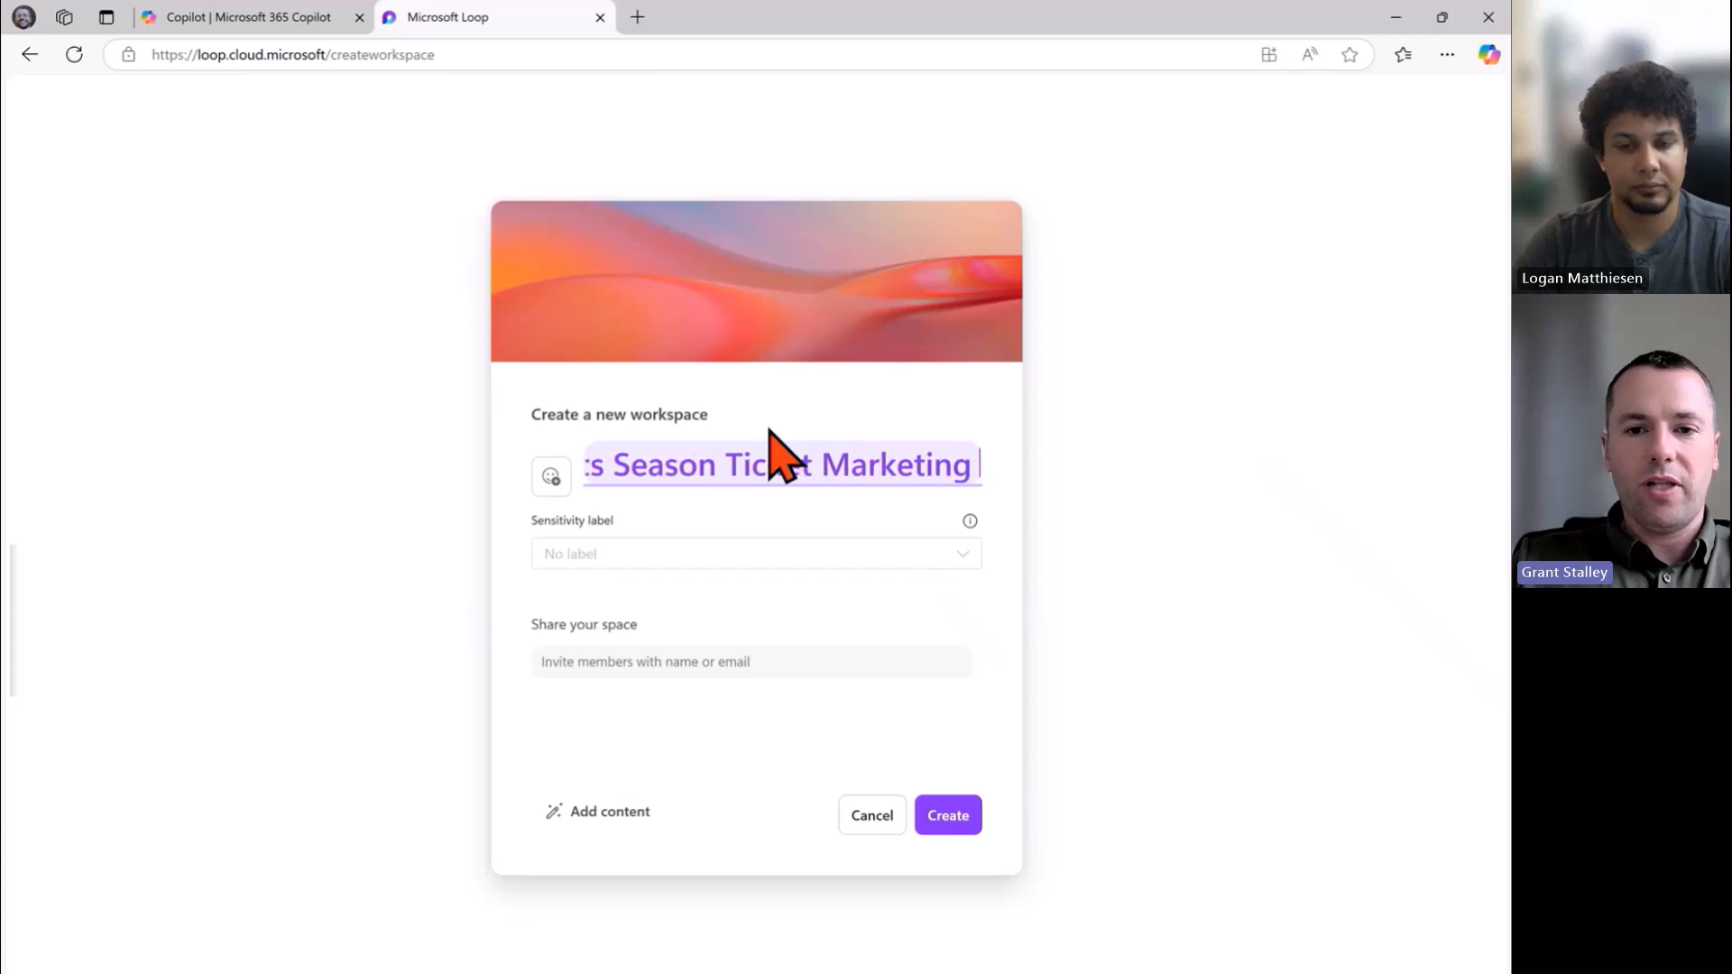
type("Plan")
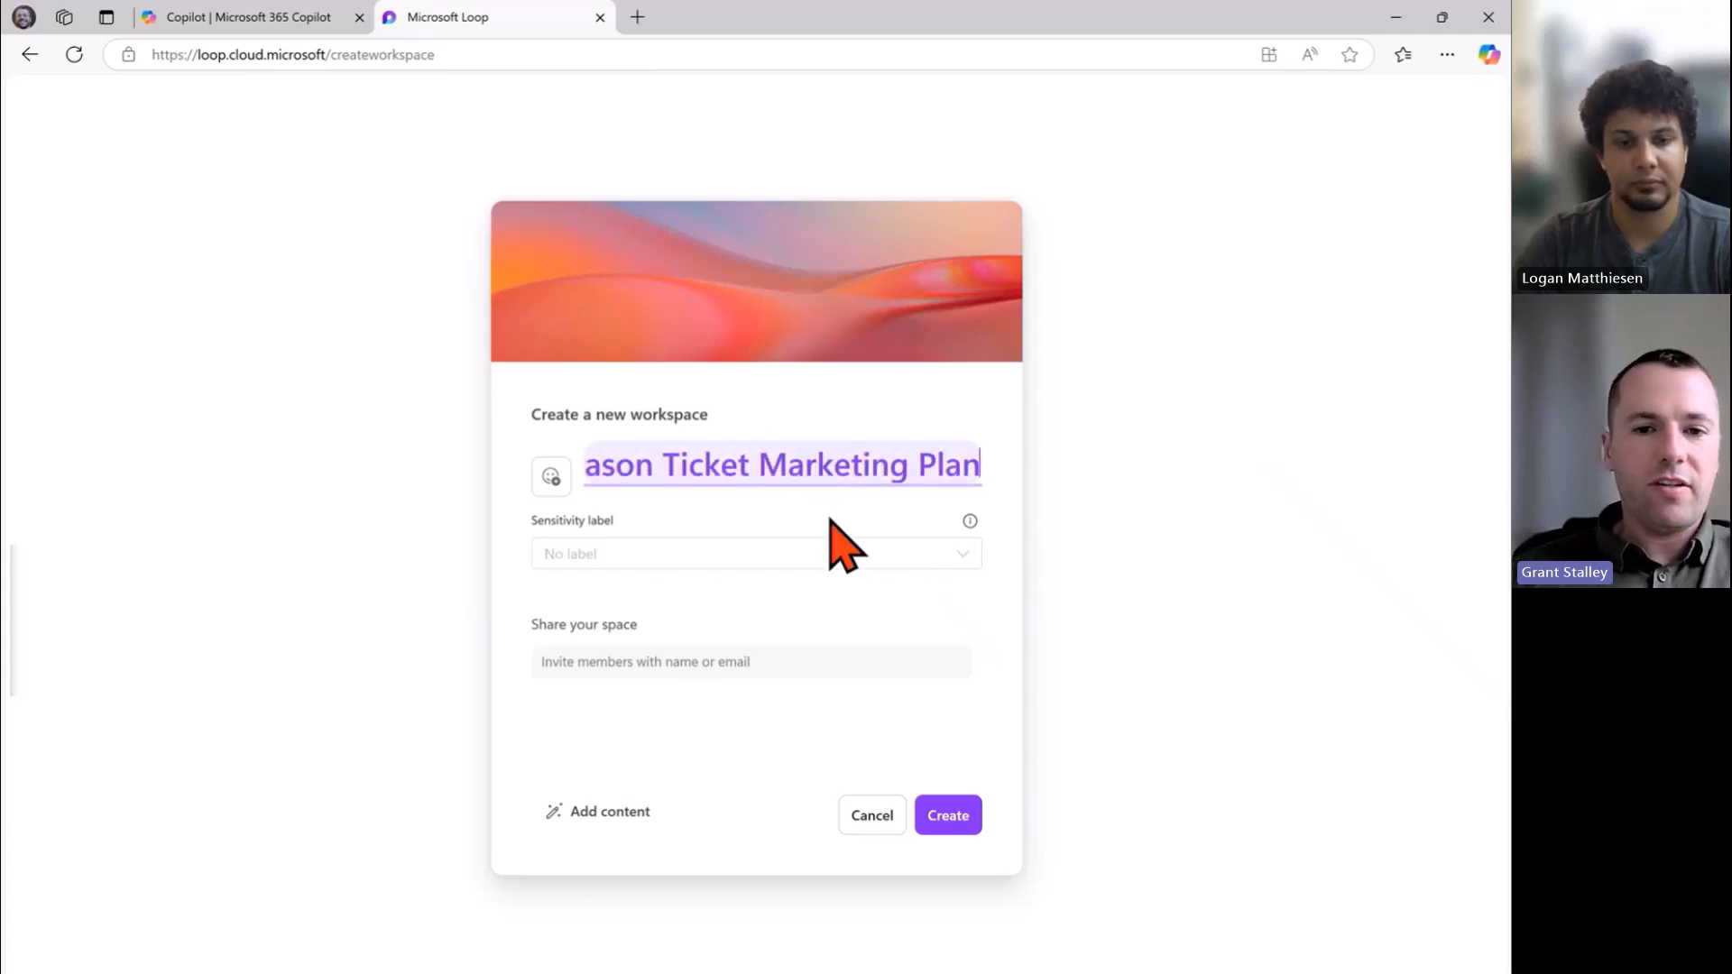
left_click(784, 664)
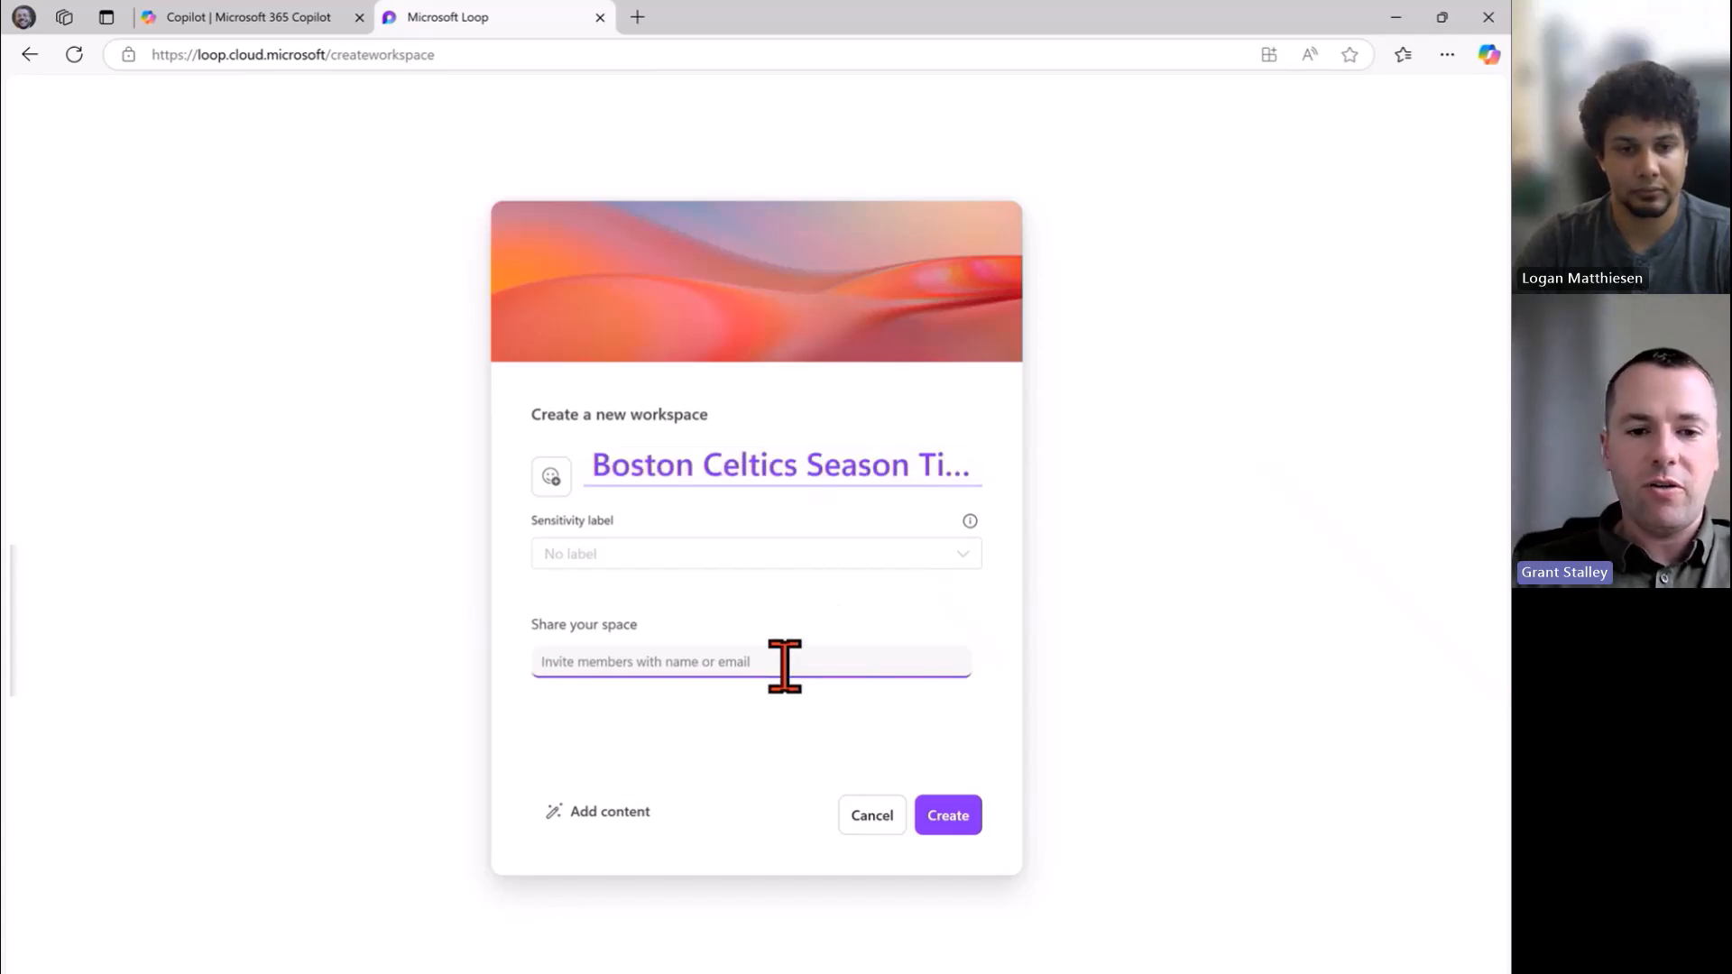
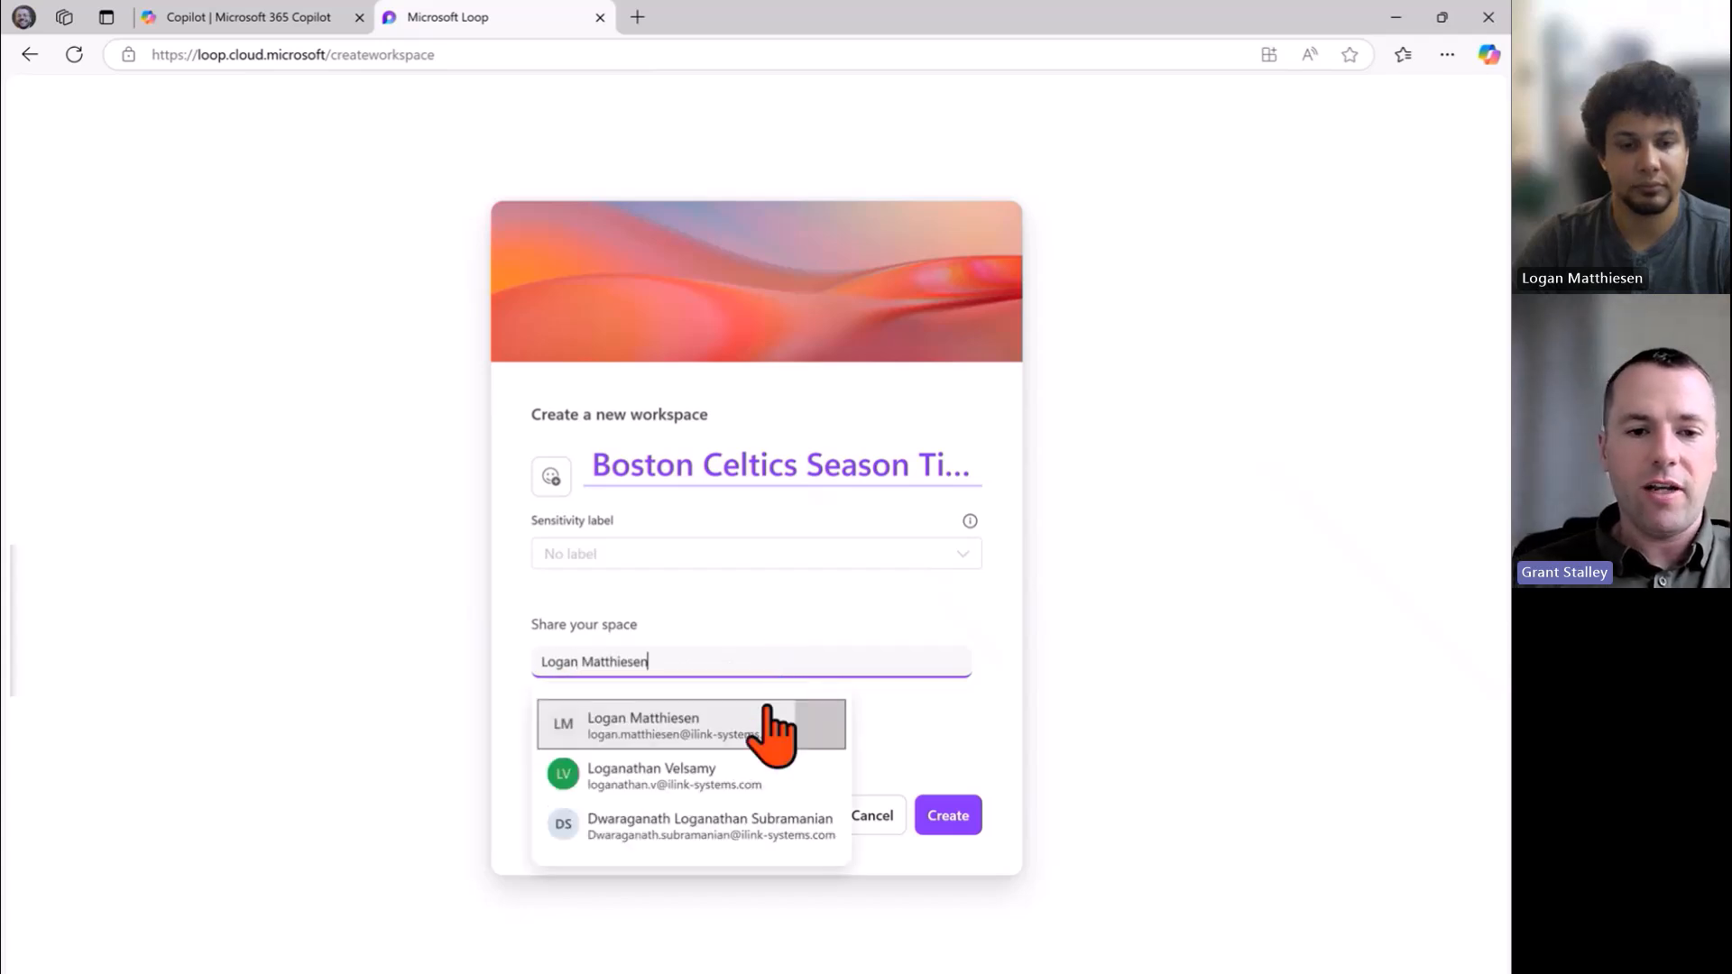
left_click(743, 721)
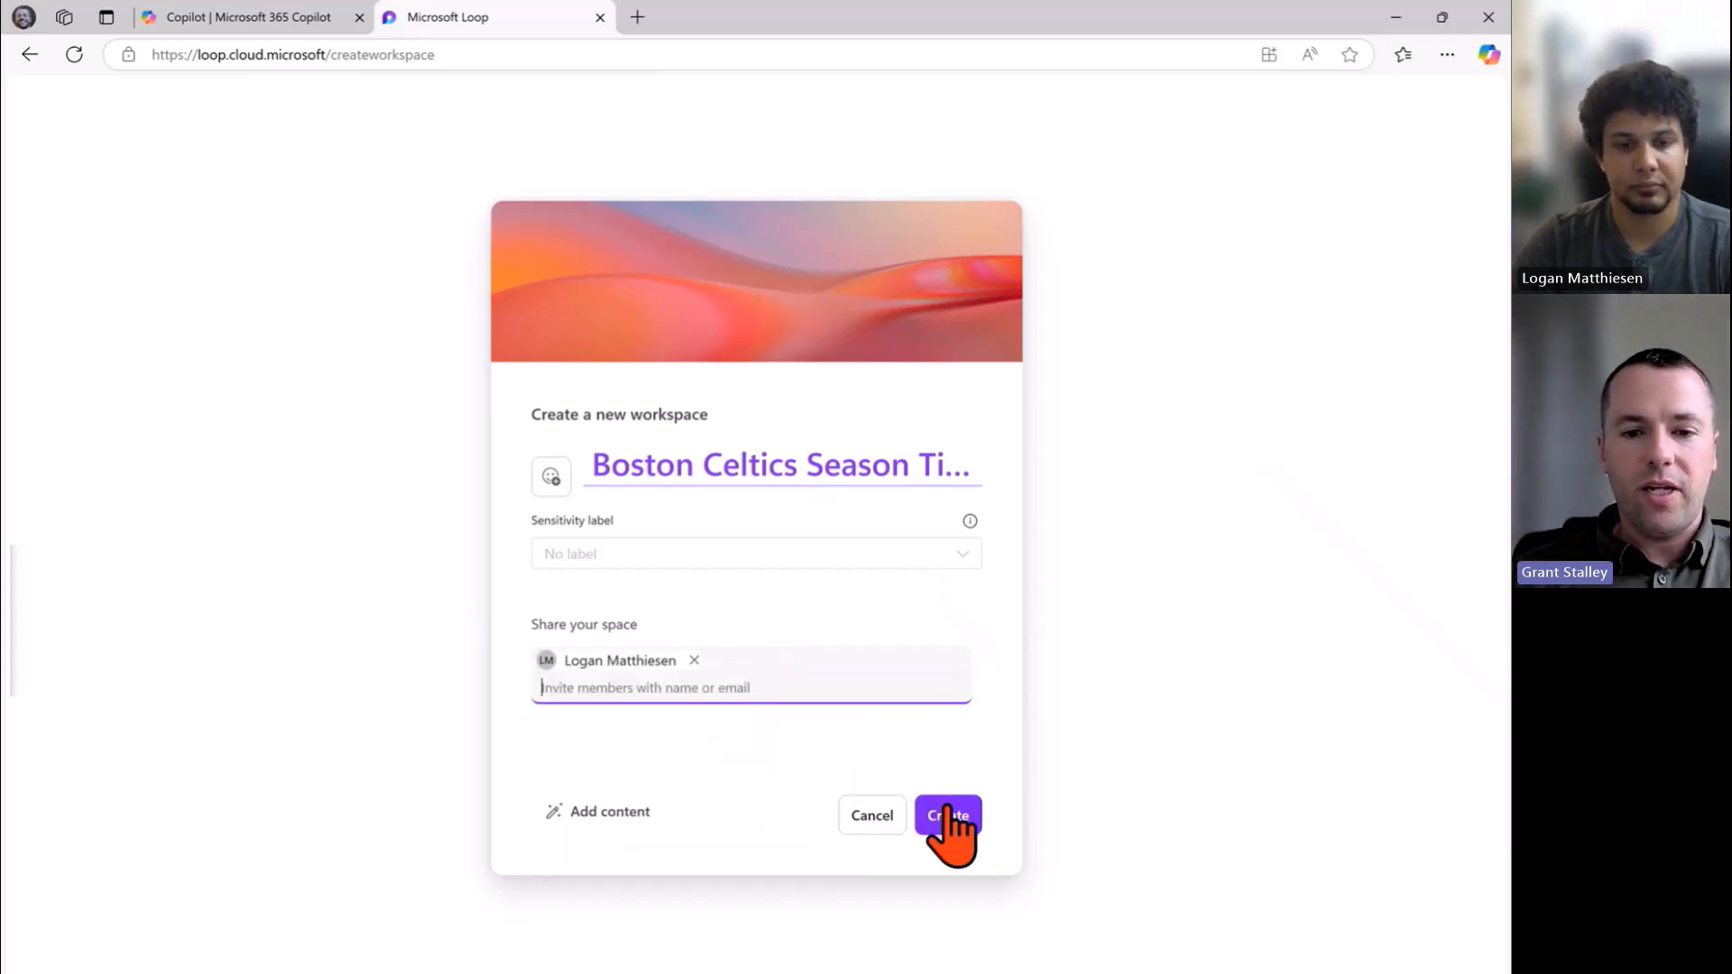
left_click(947, 815)
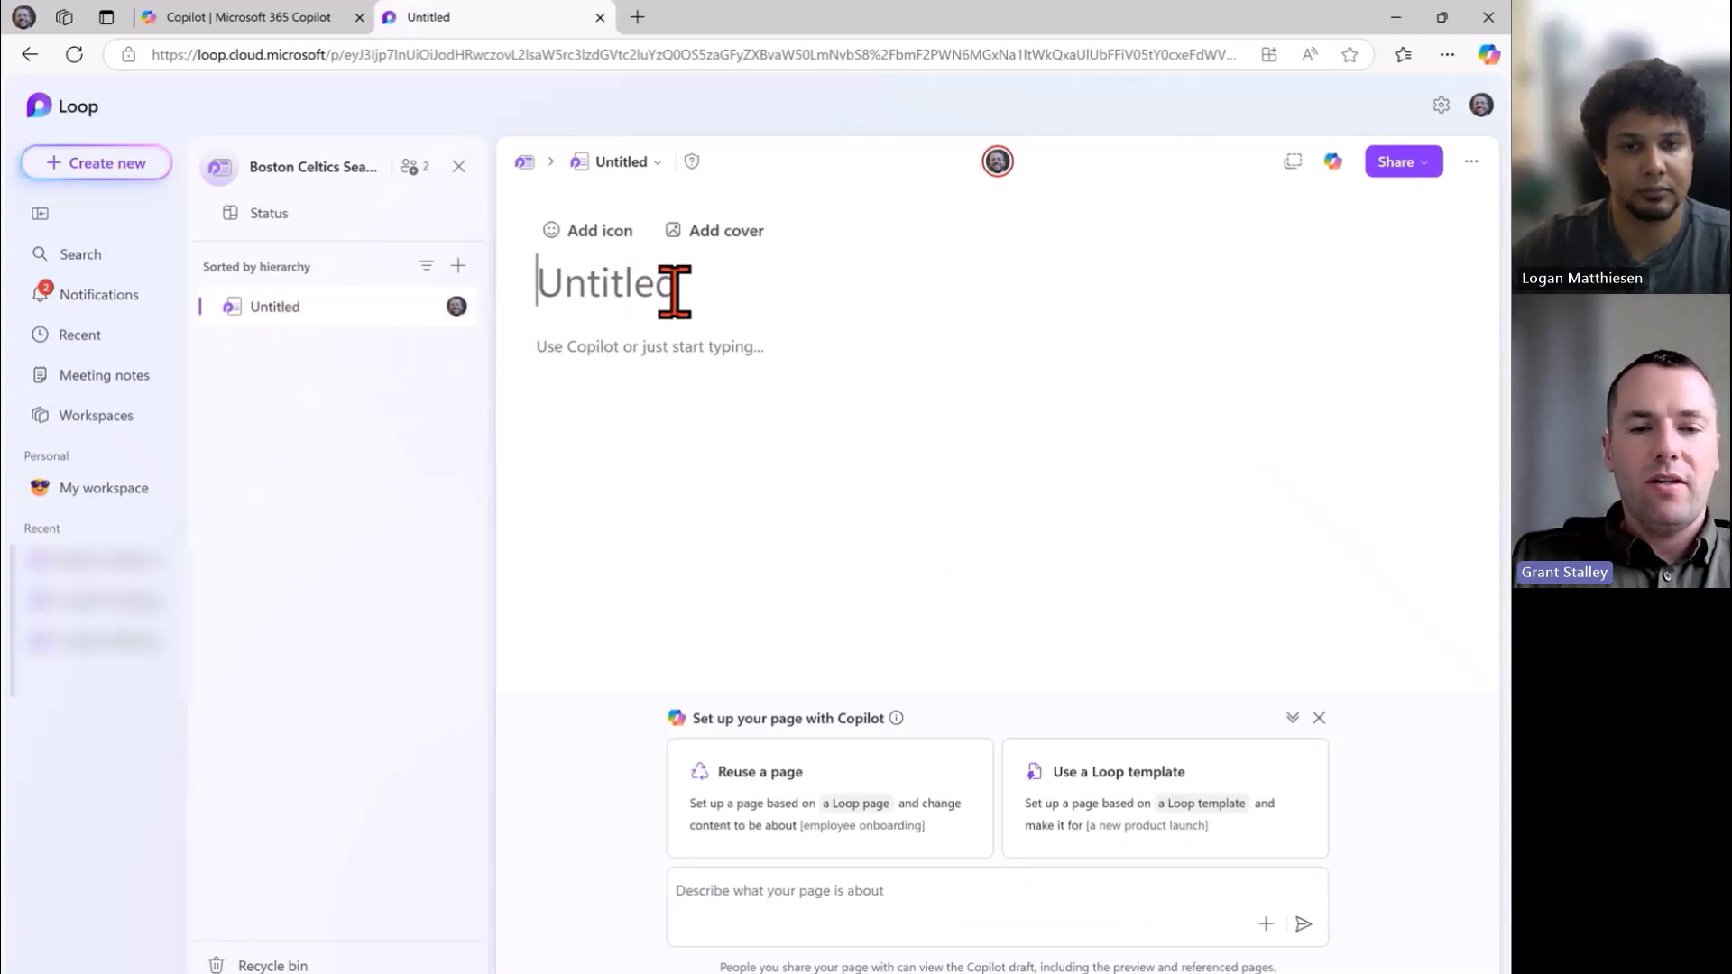
Type 'Executive Summary' as the title of the workspace's Untitled page.
type("Executi")
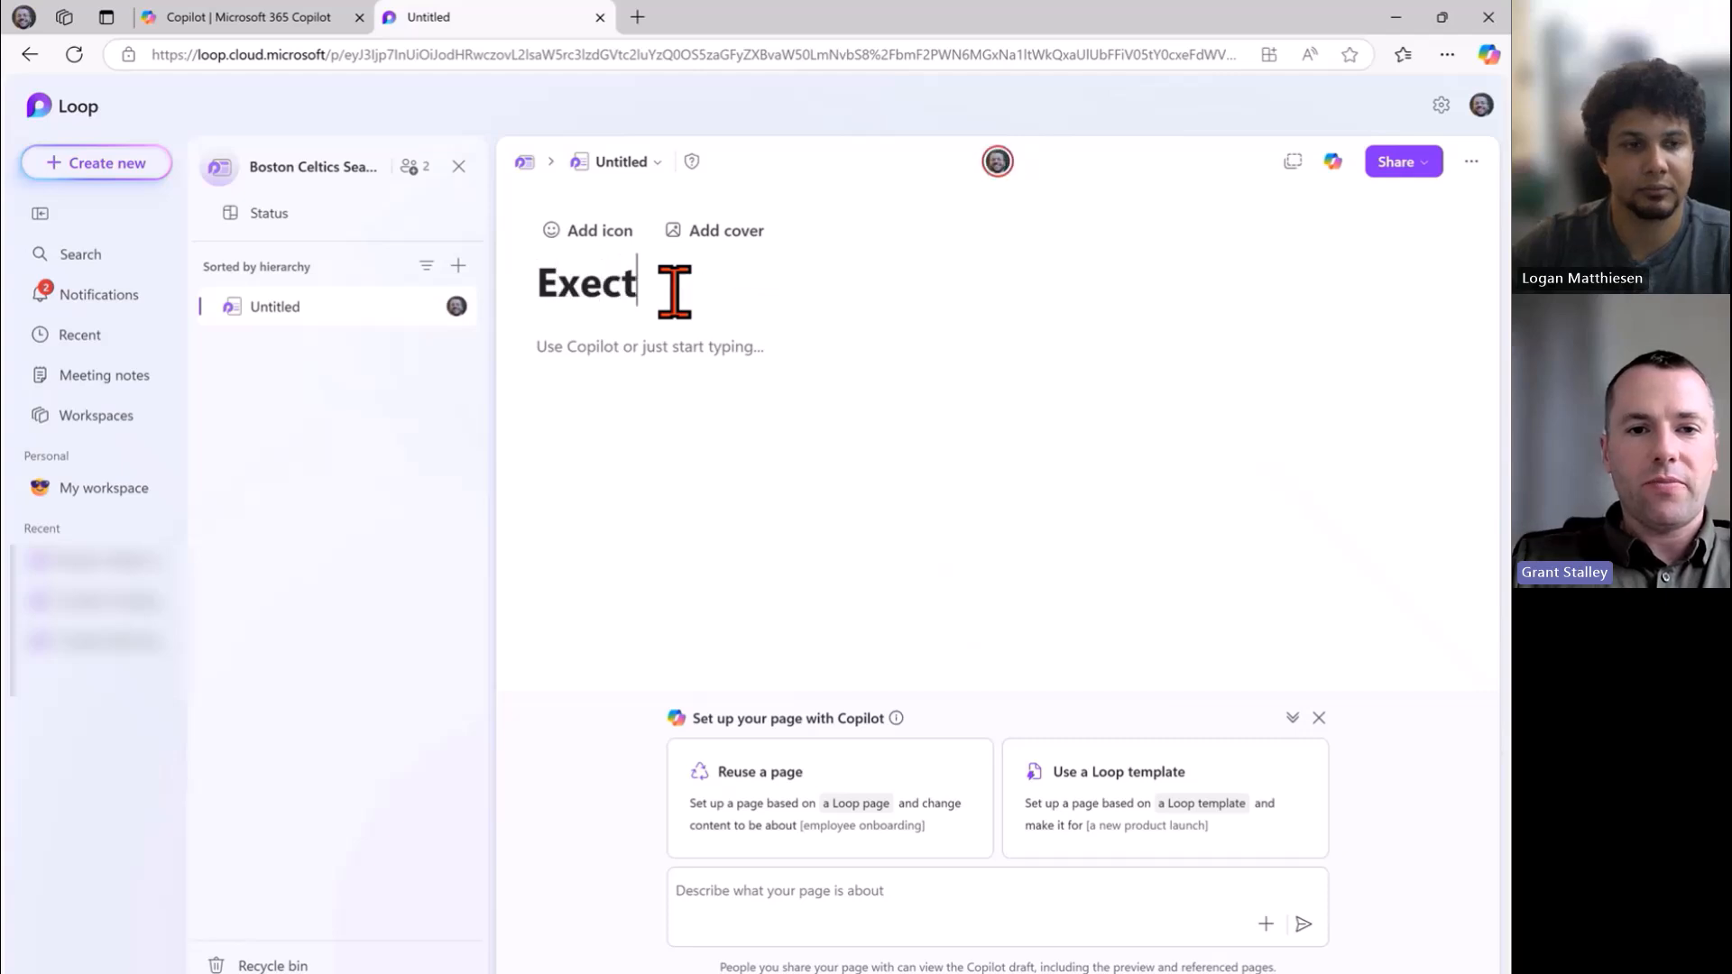
type("ve Summary")
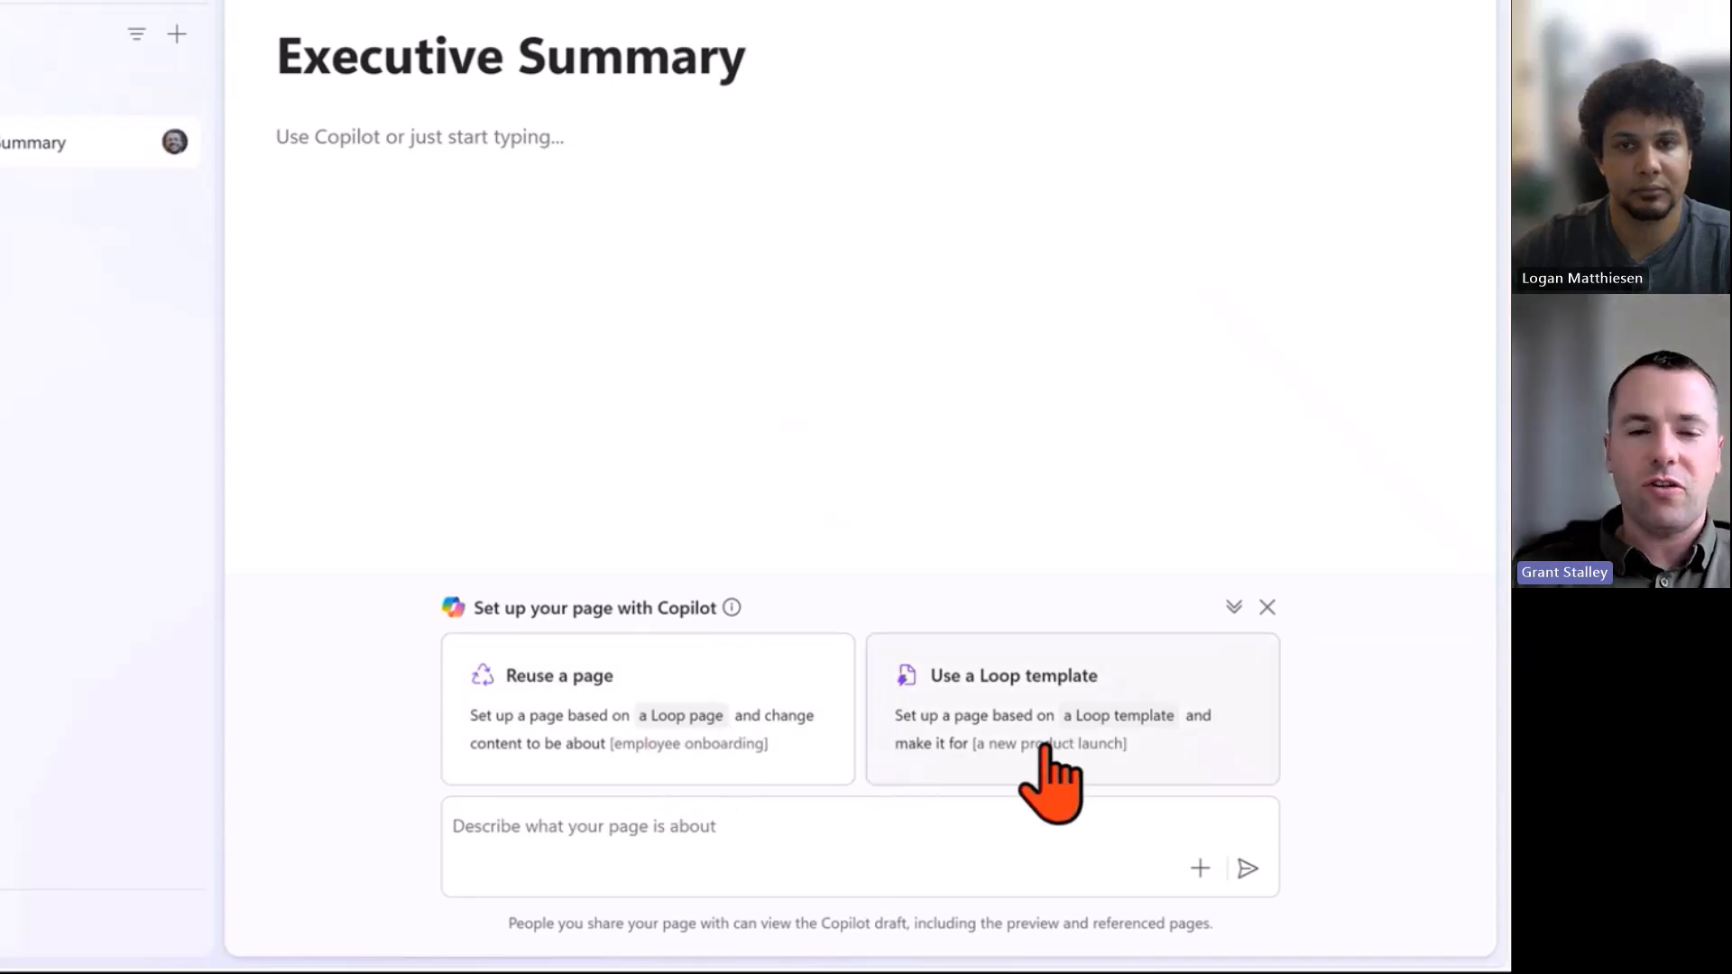
Prompt Copilot with 'Create a marketing plan for increasing Boston Celtics season ticket sales' to draft the page.
left_click(691, 830)
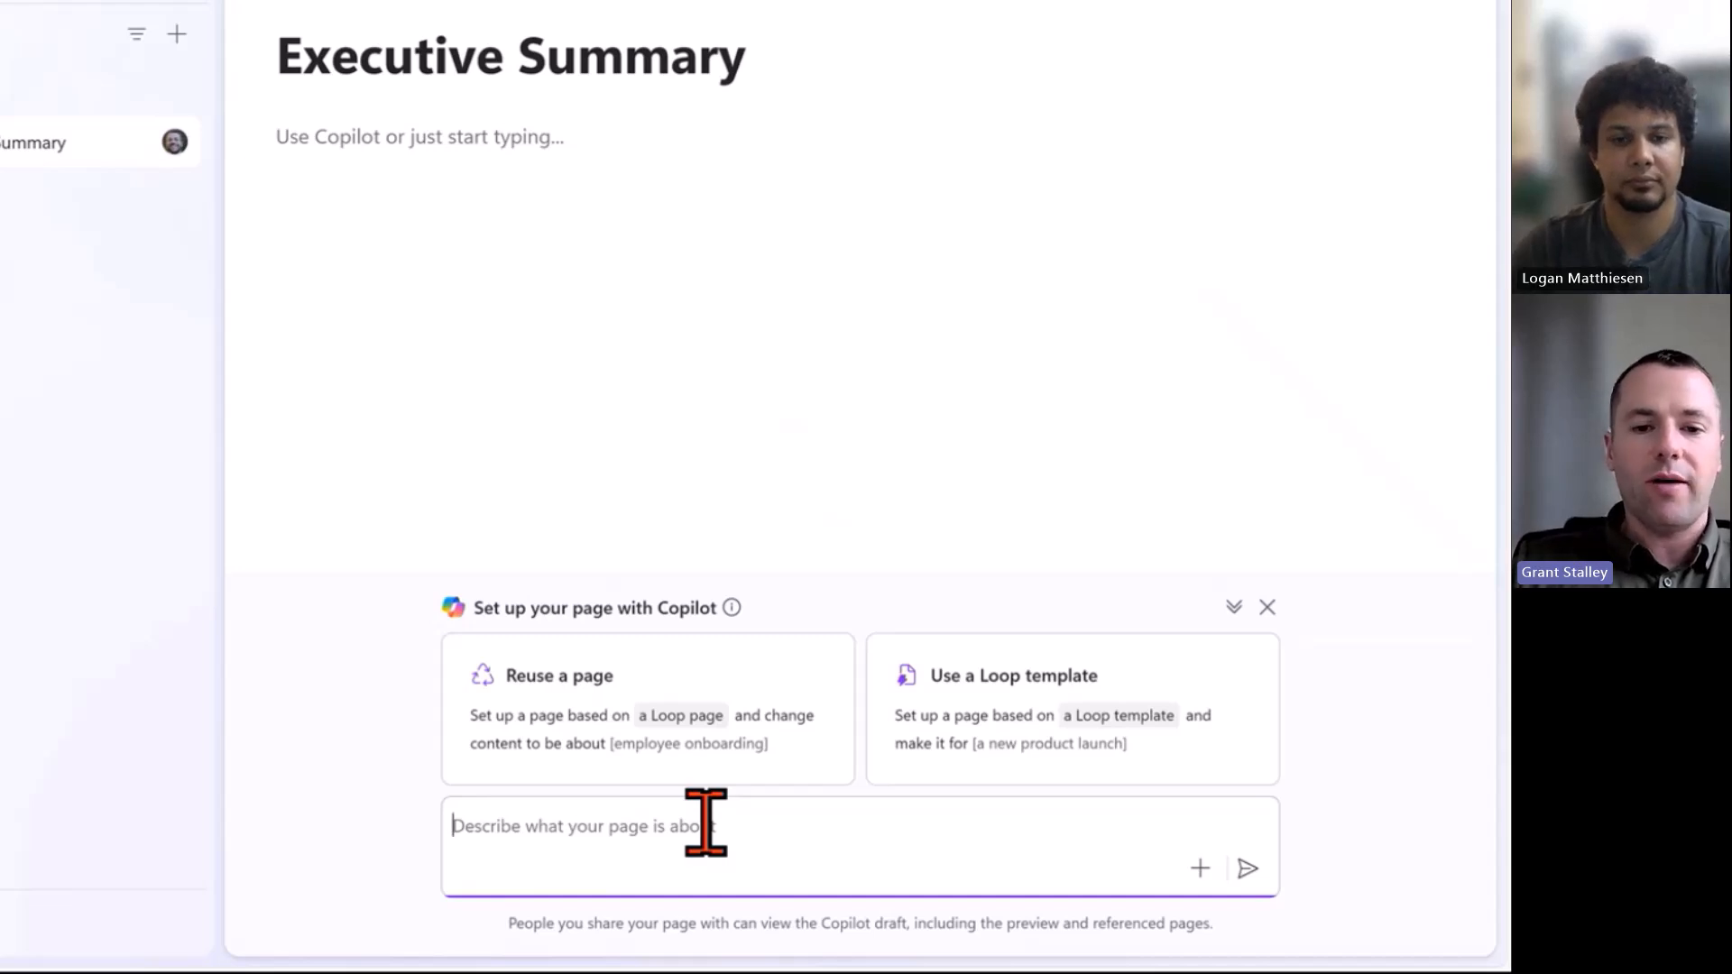
type("Create")
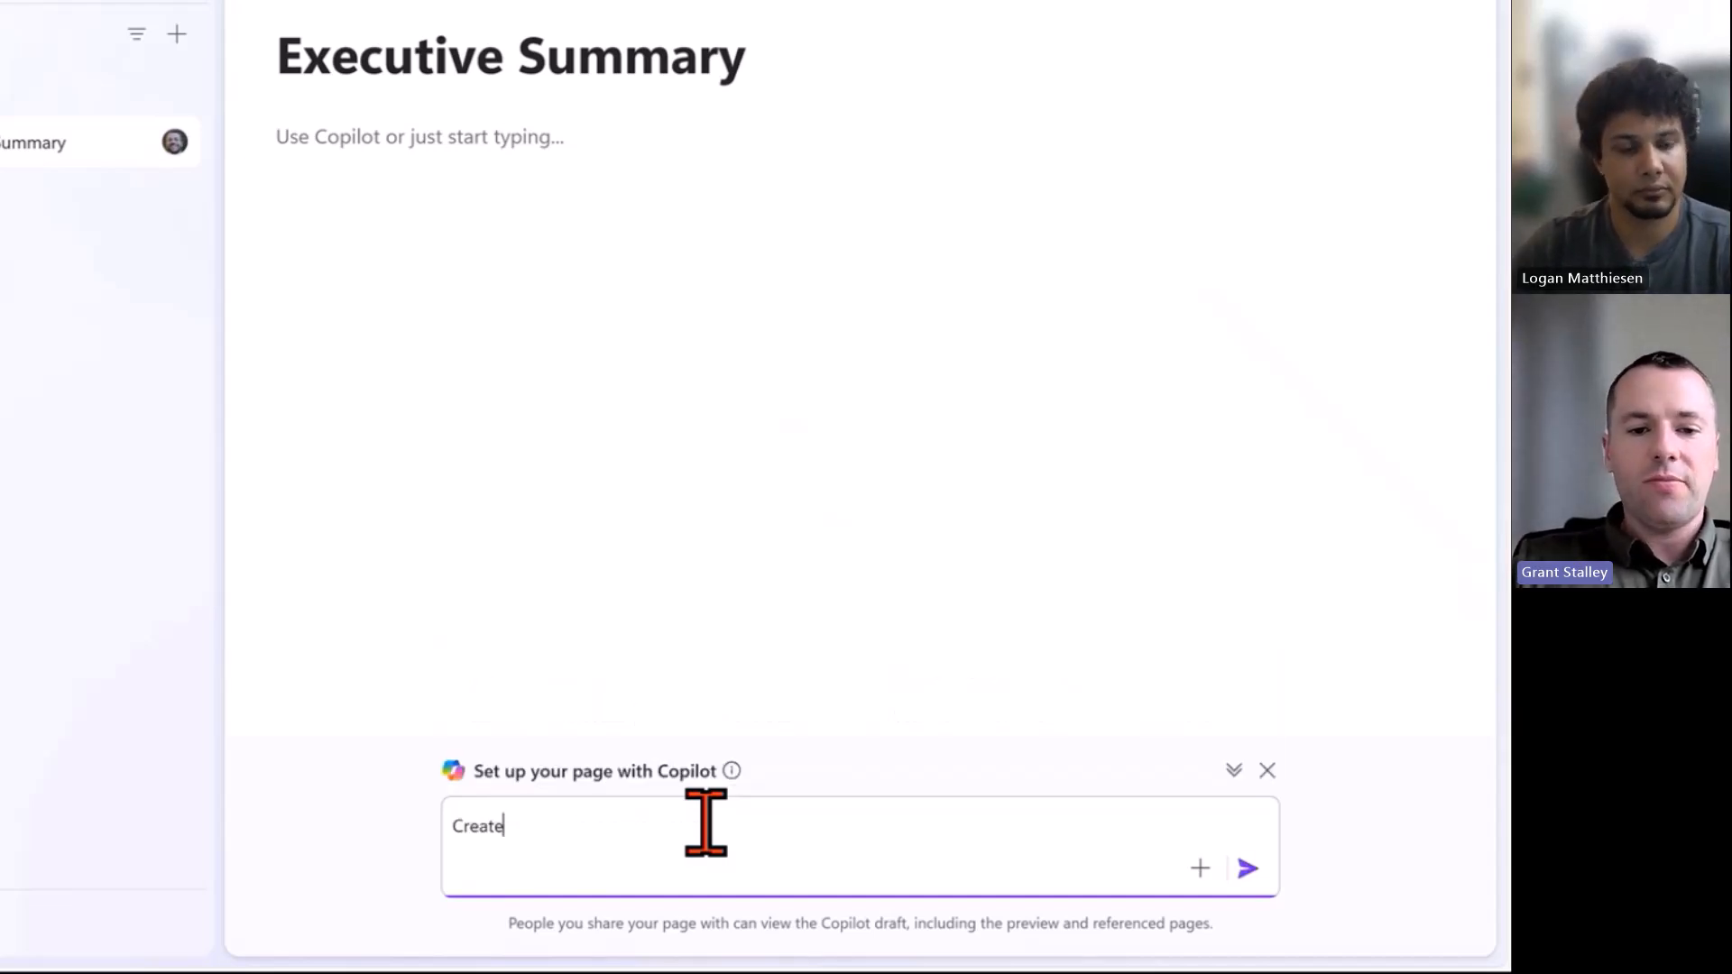
type(" a marketing pl")
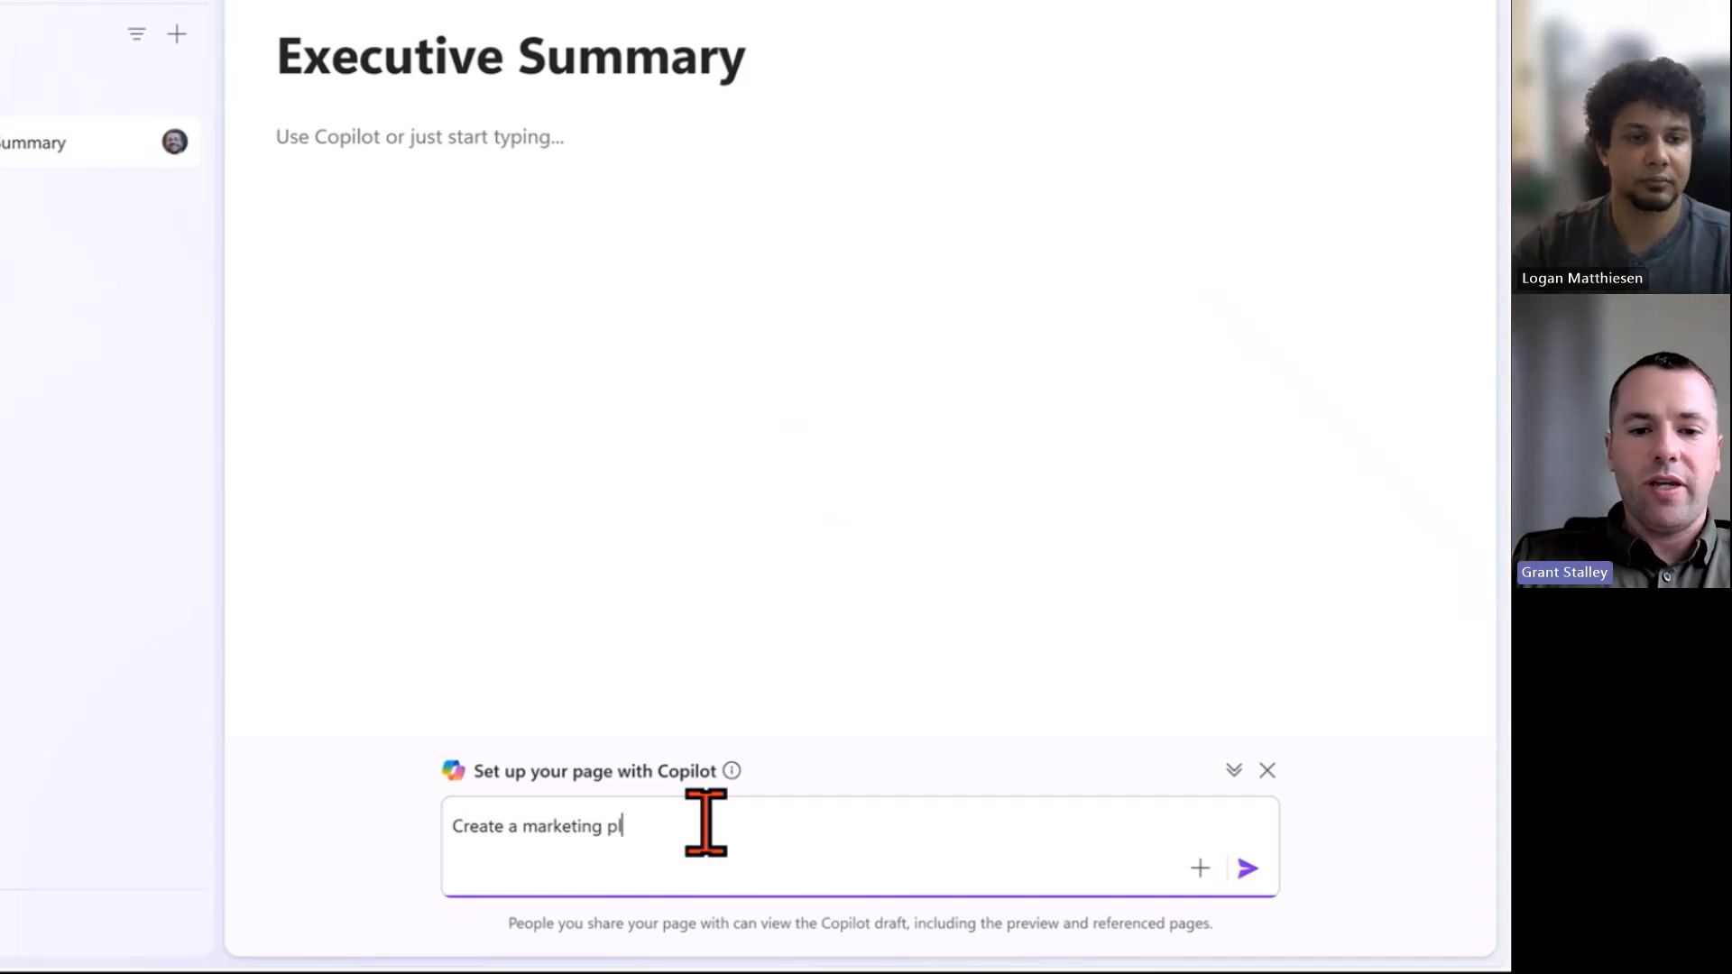
type("an for increasing season ticket sales for the")
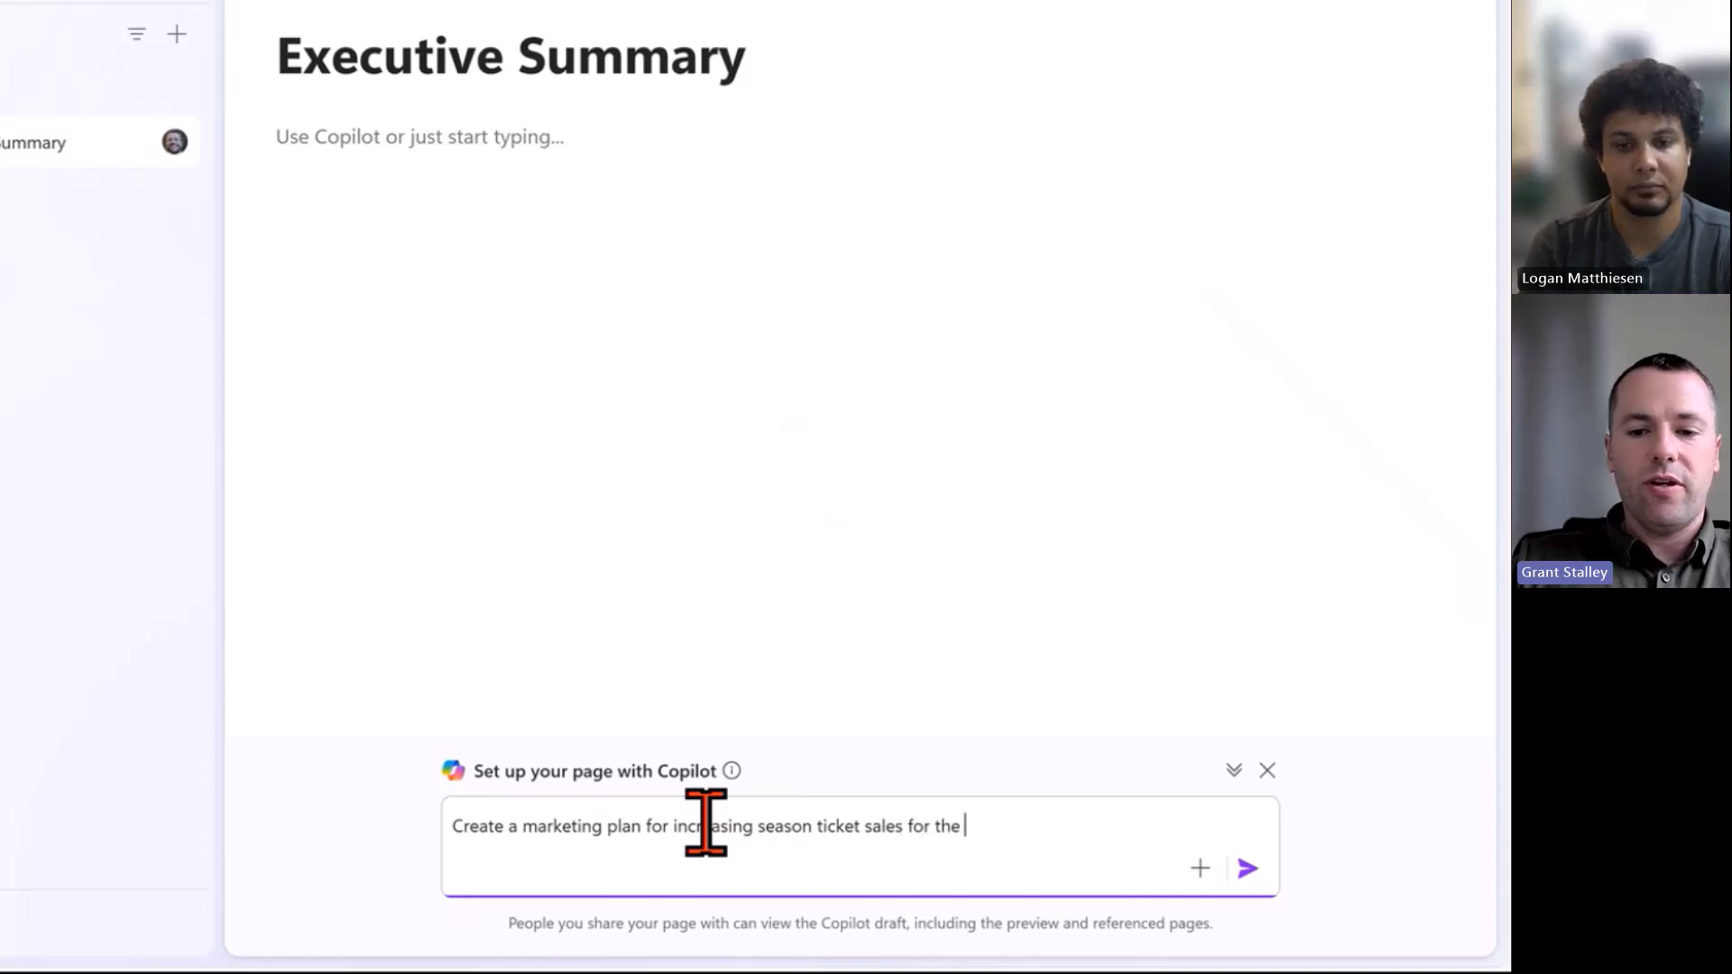
type("tlic")
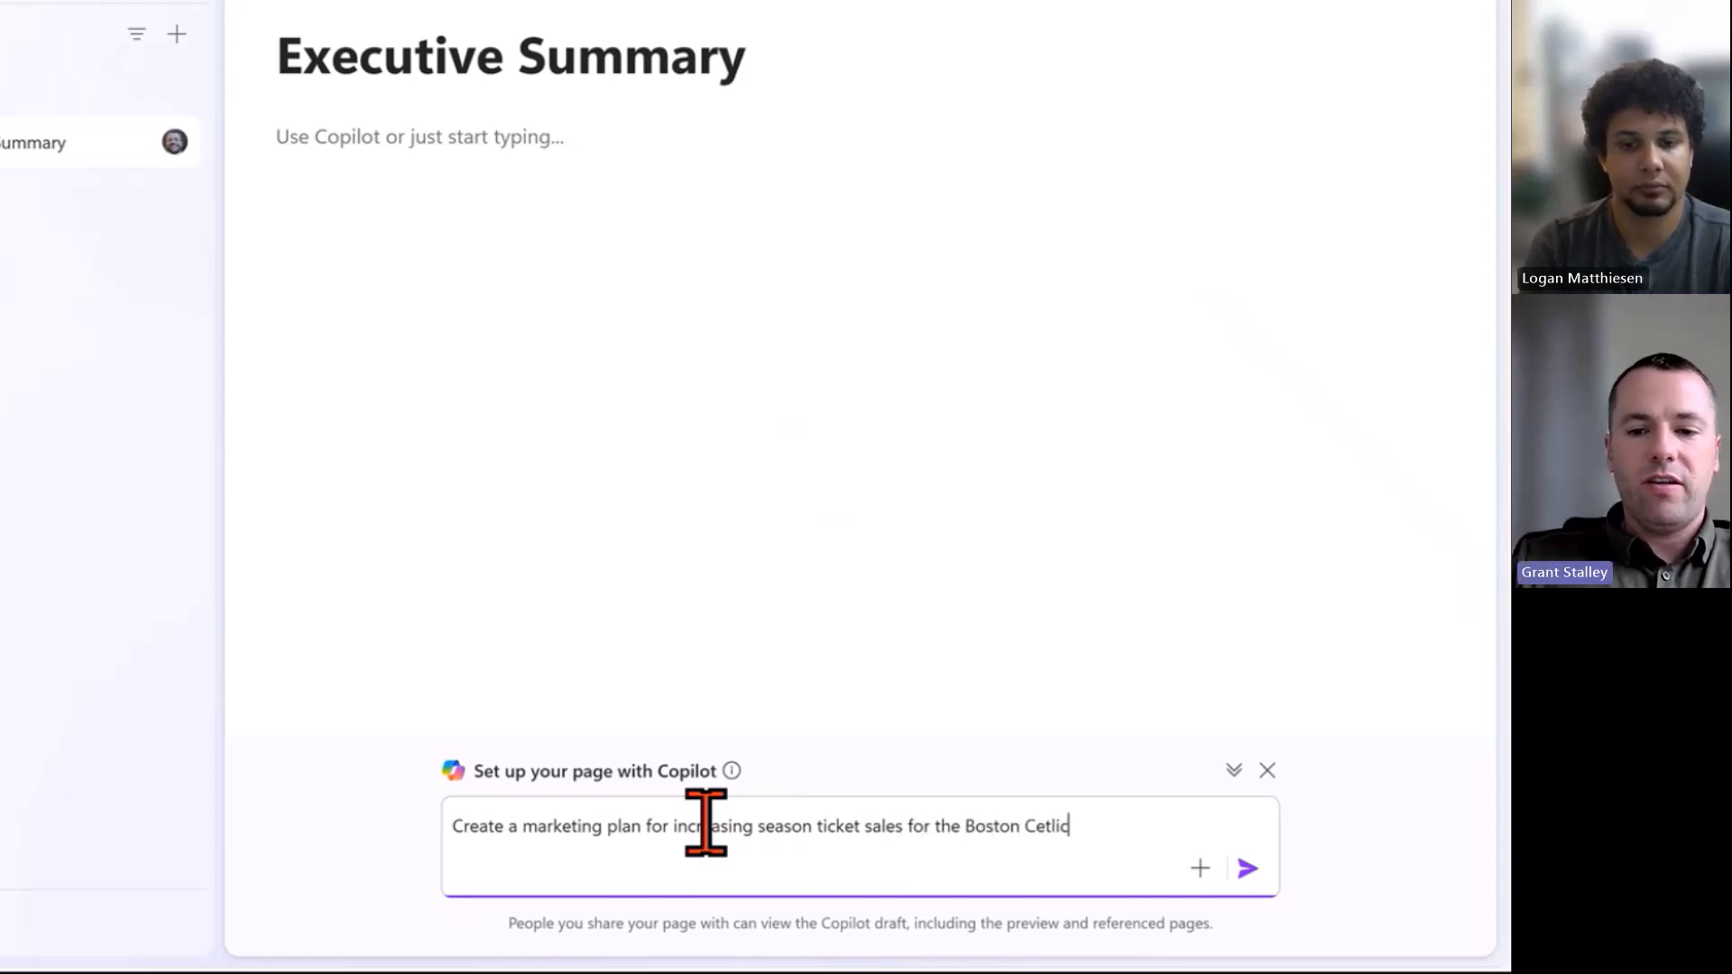
key("BackSpace")
key("BackSpace")
key("BackSpace")
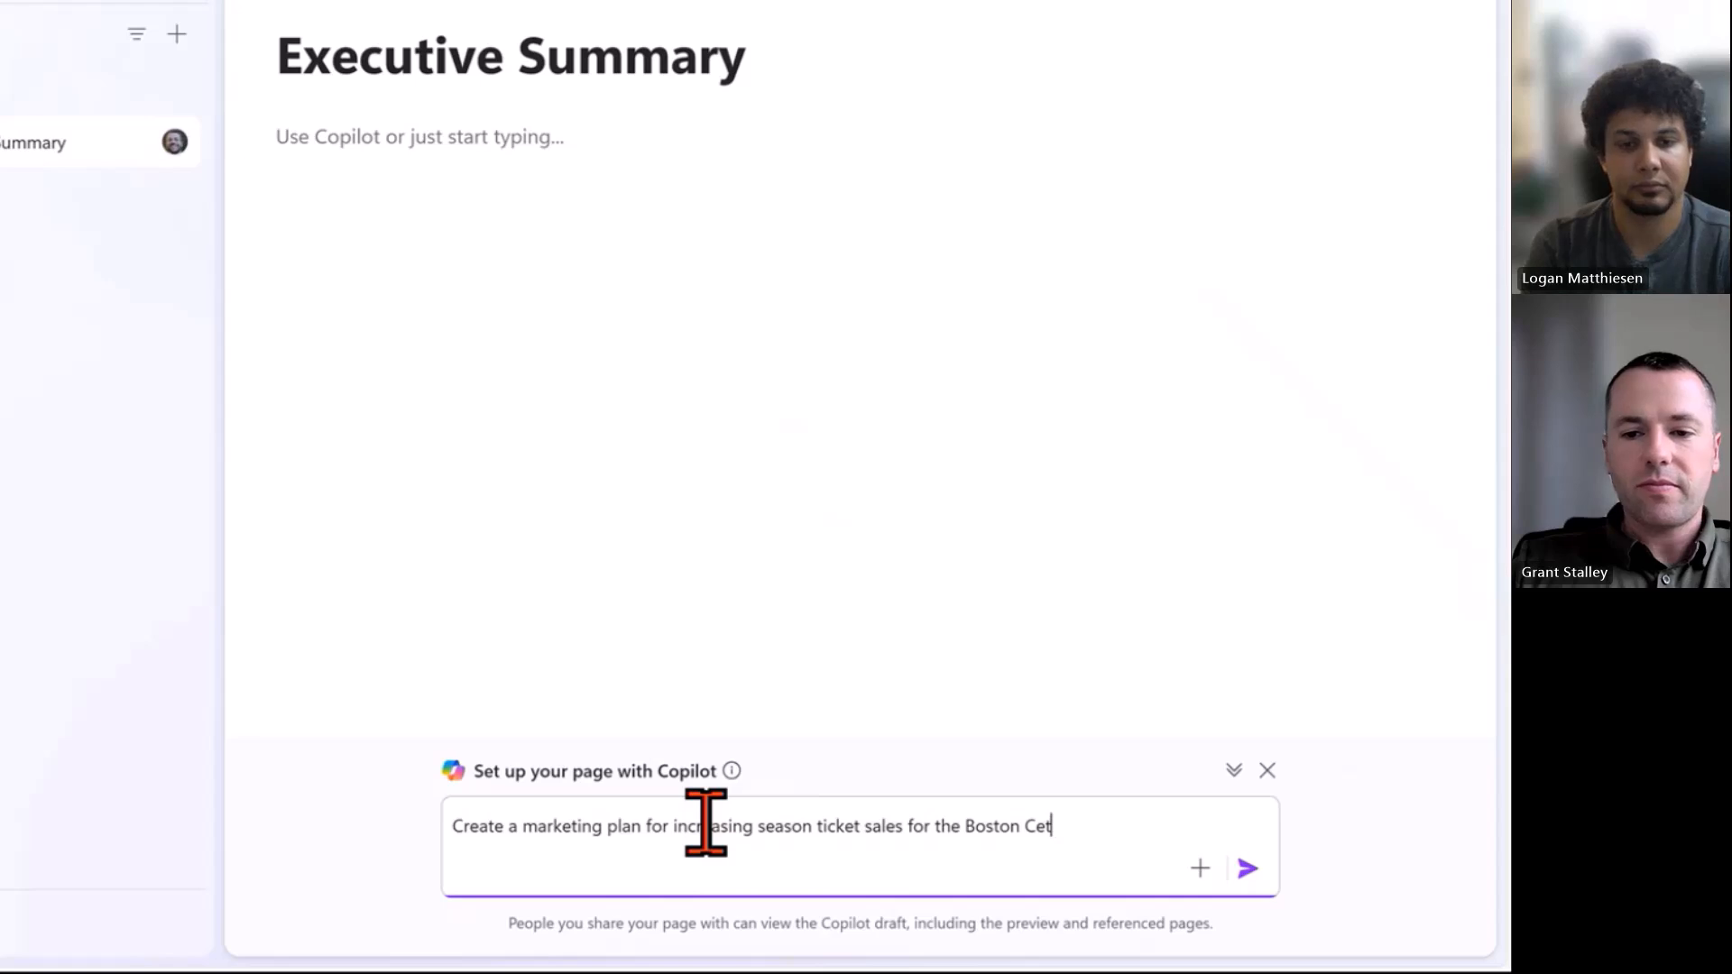
type("tics")
key("Return")
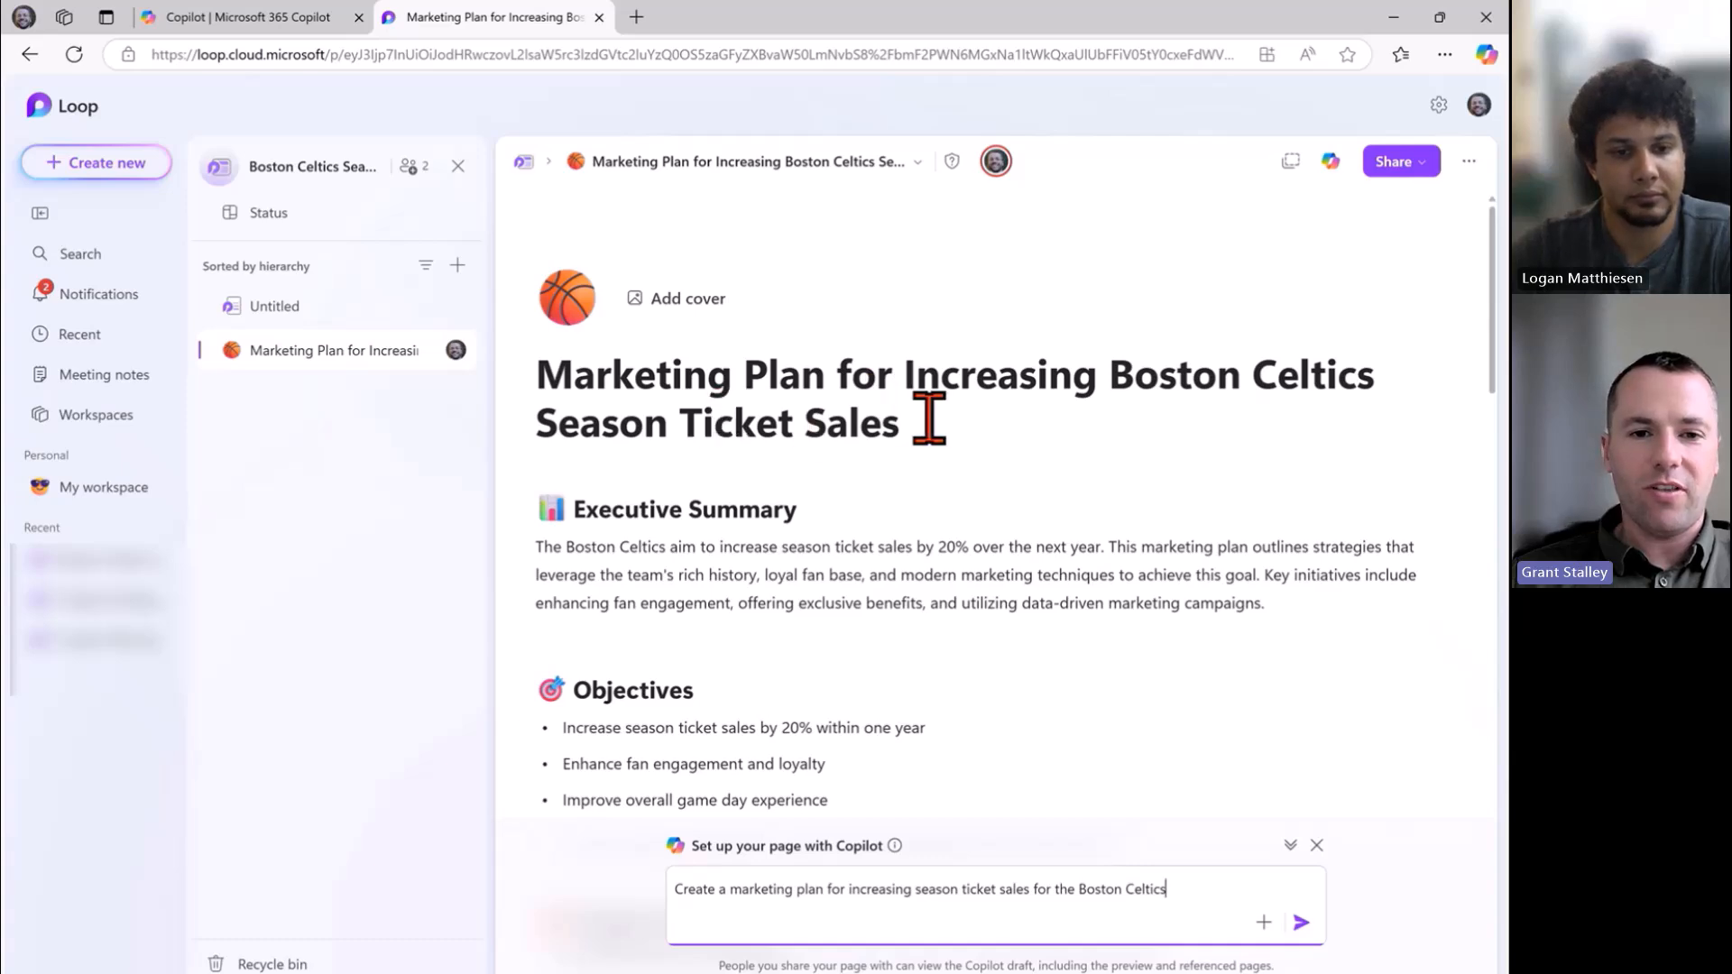
scroll(728, 560, "down", 2)
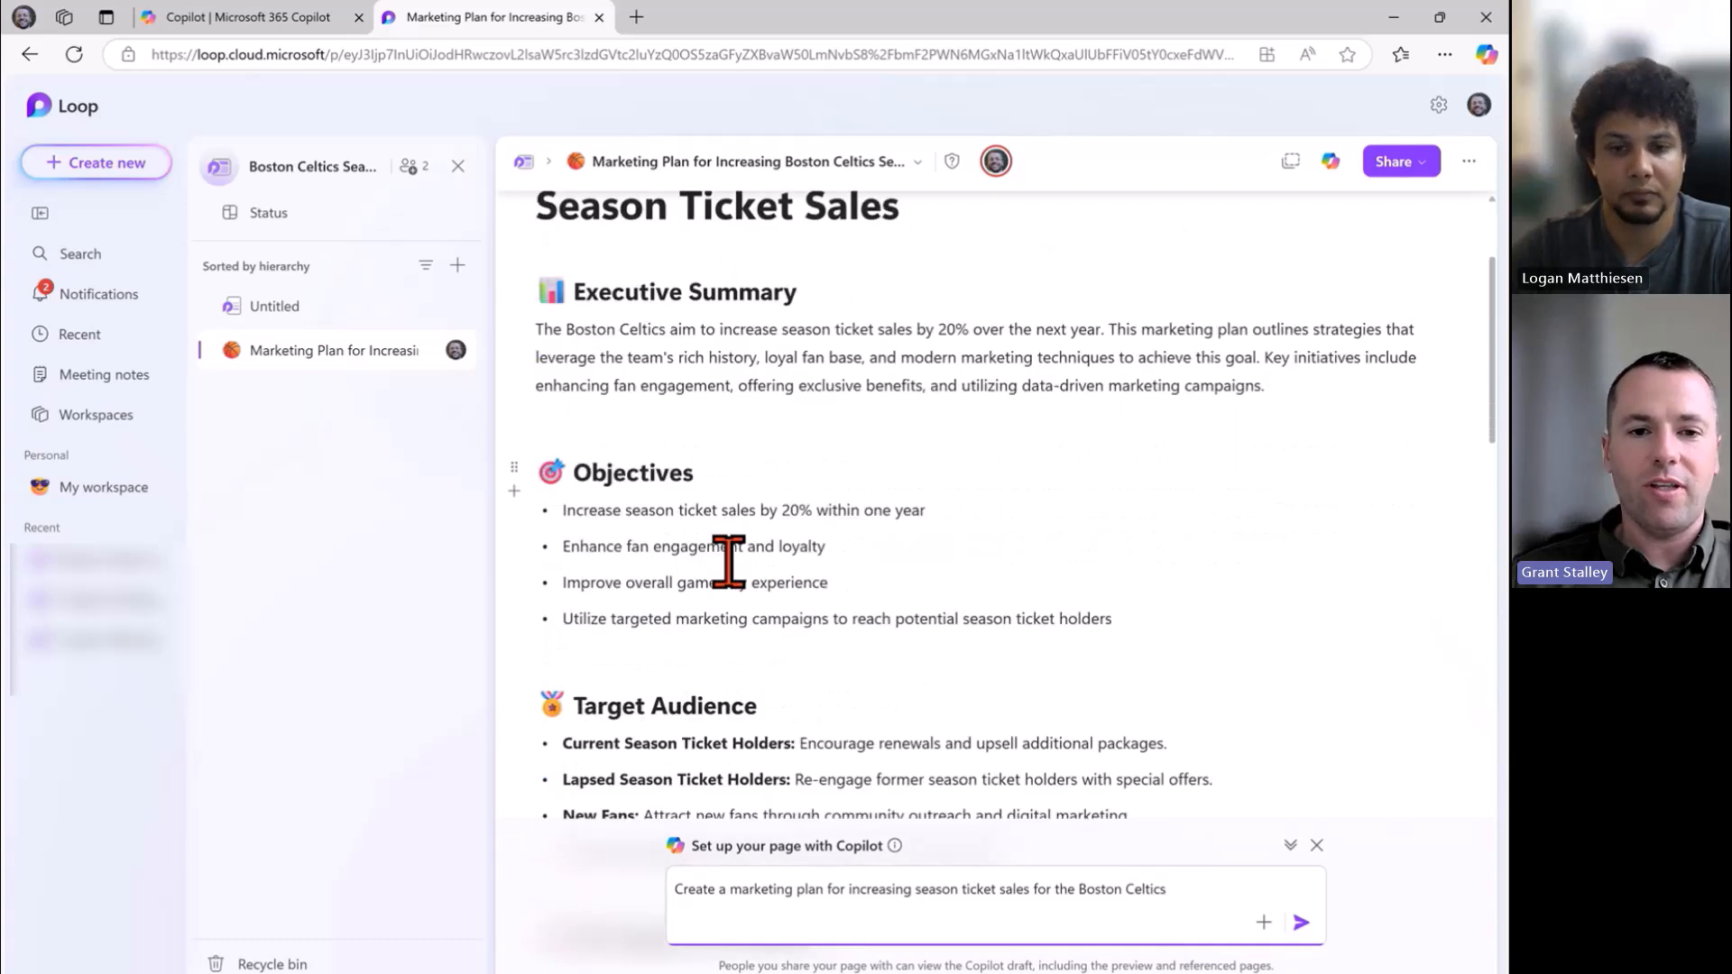
scroll(742, 456, "down", 2)
scroll(742, 456, "down", 3)
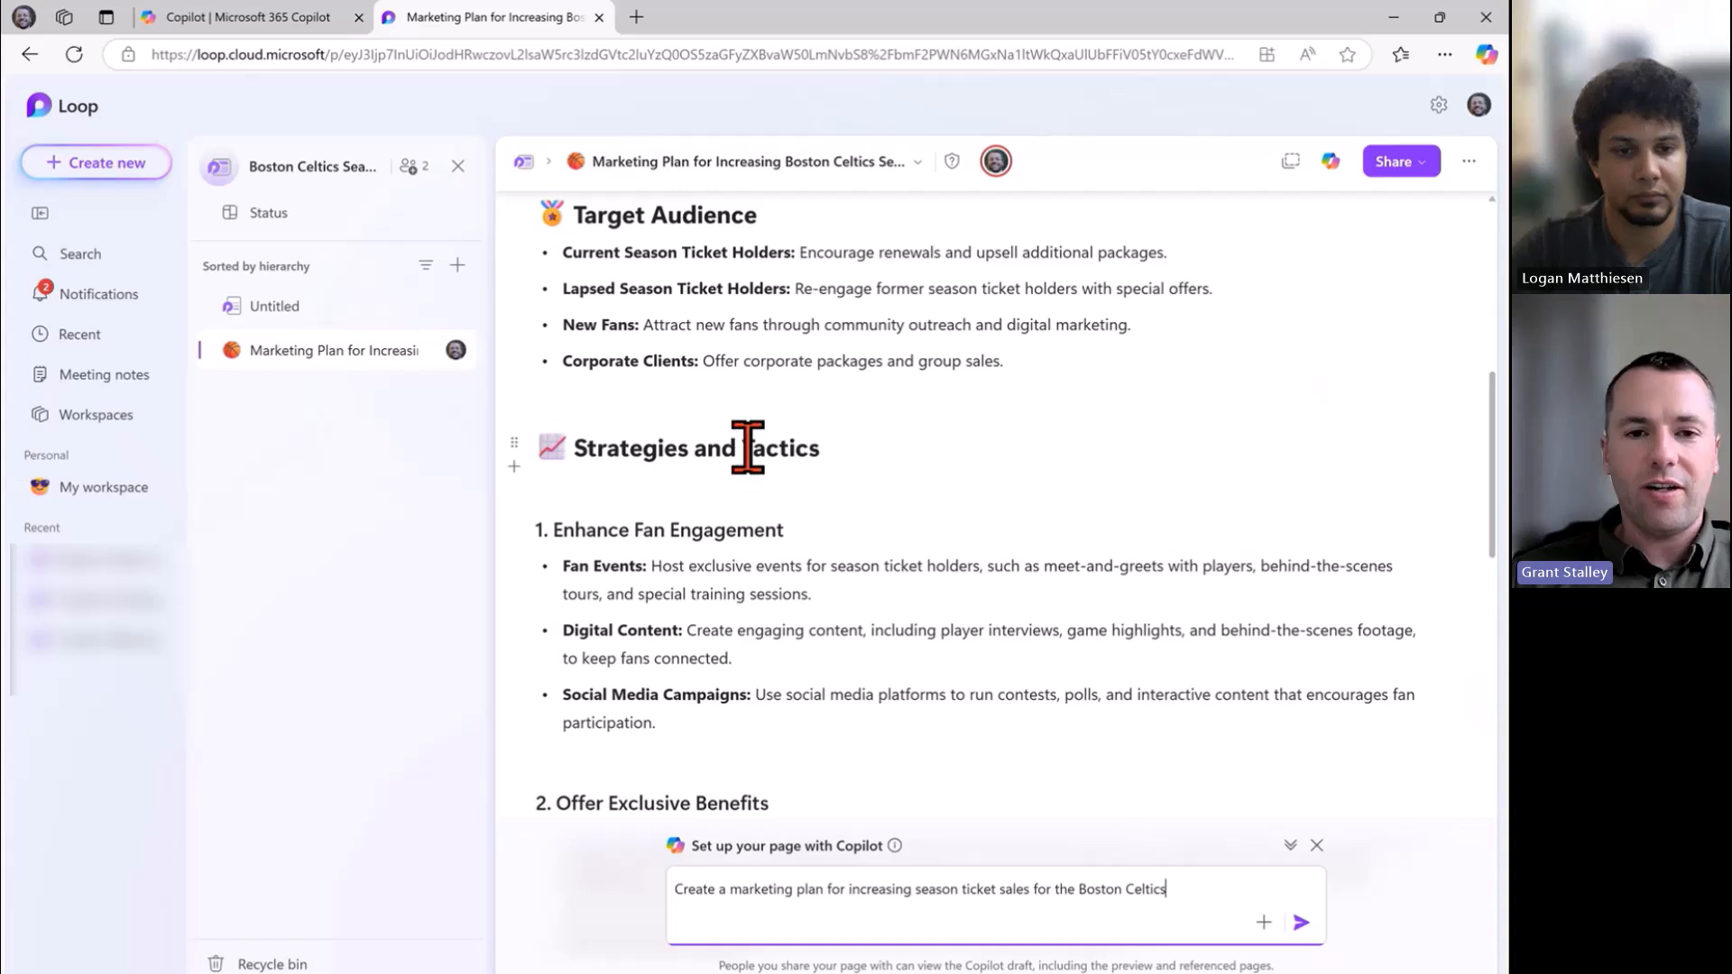
scroll(747, 448, "down", 3)
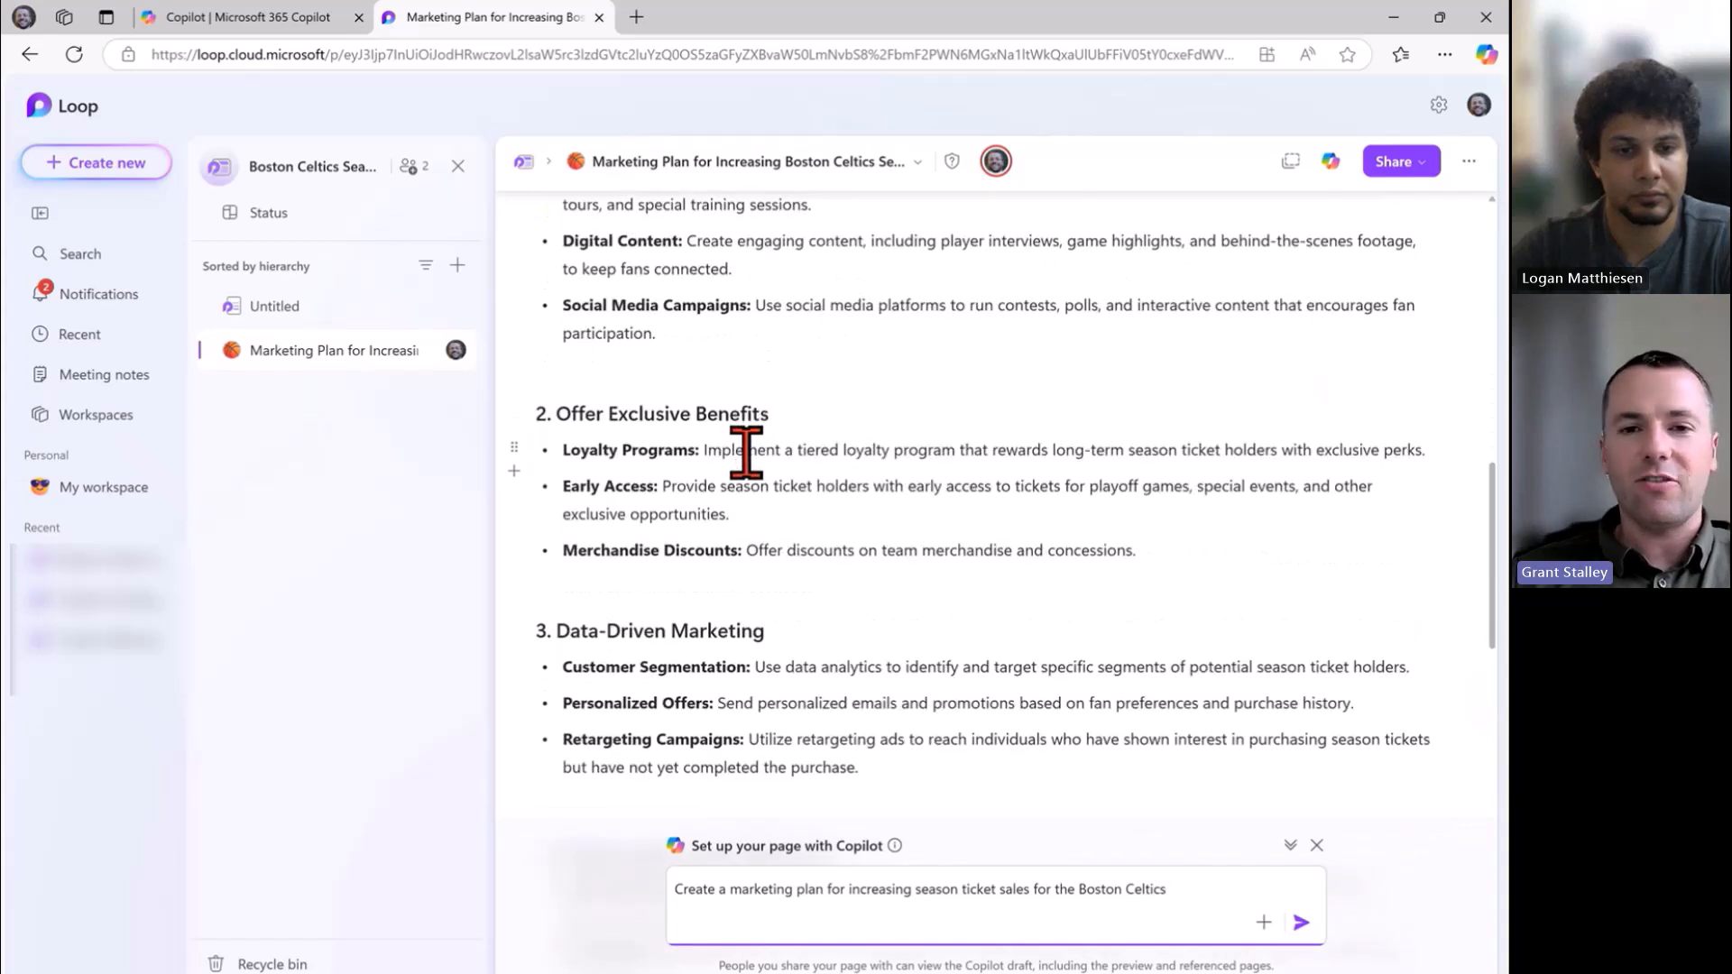
scroll(746, 457, "down", 3)
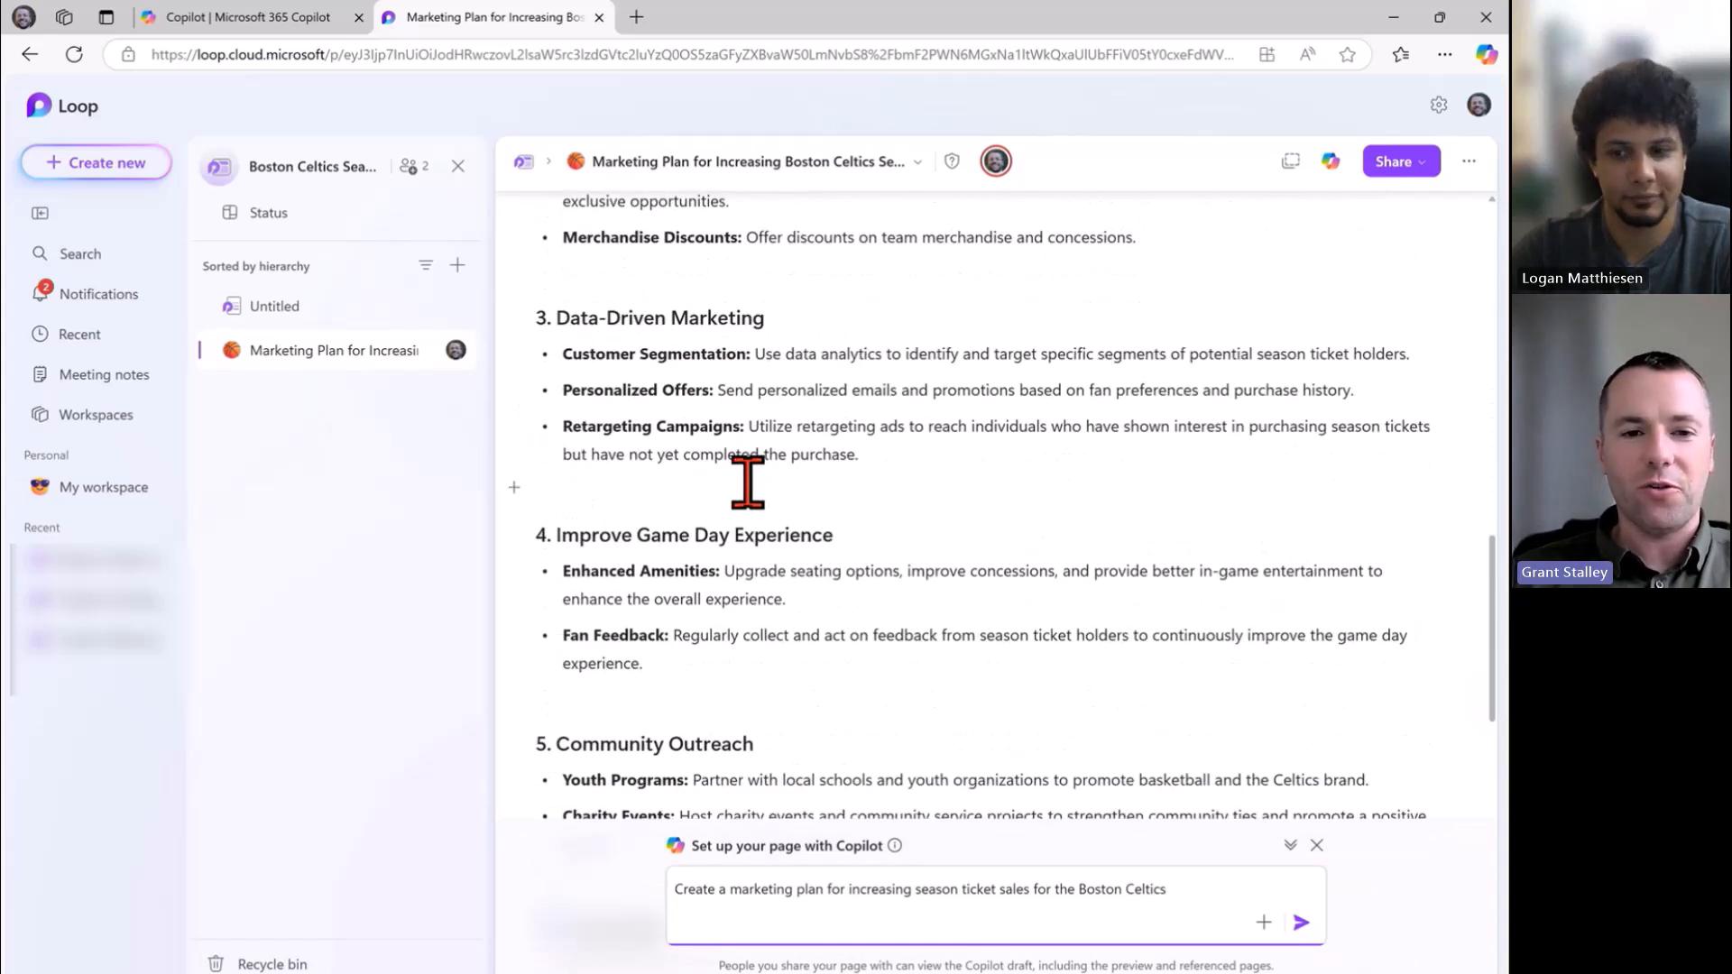
scroll(747, 483, "down", 5)
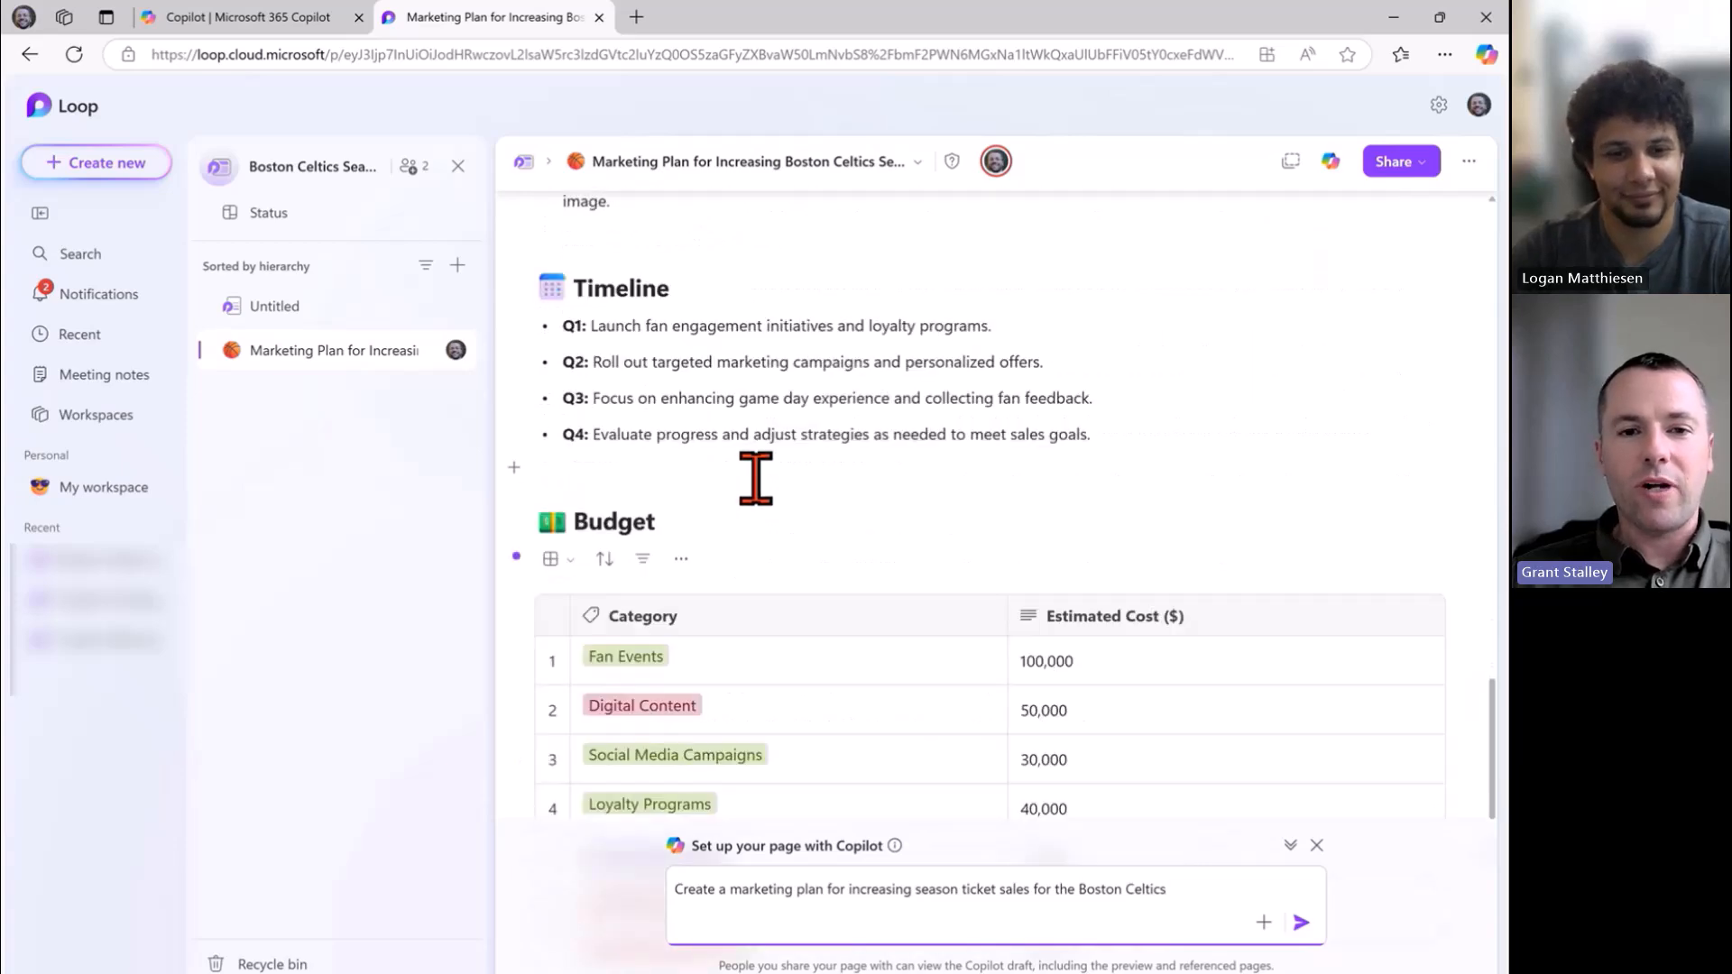
scroll(755, 479, "down", 2)
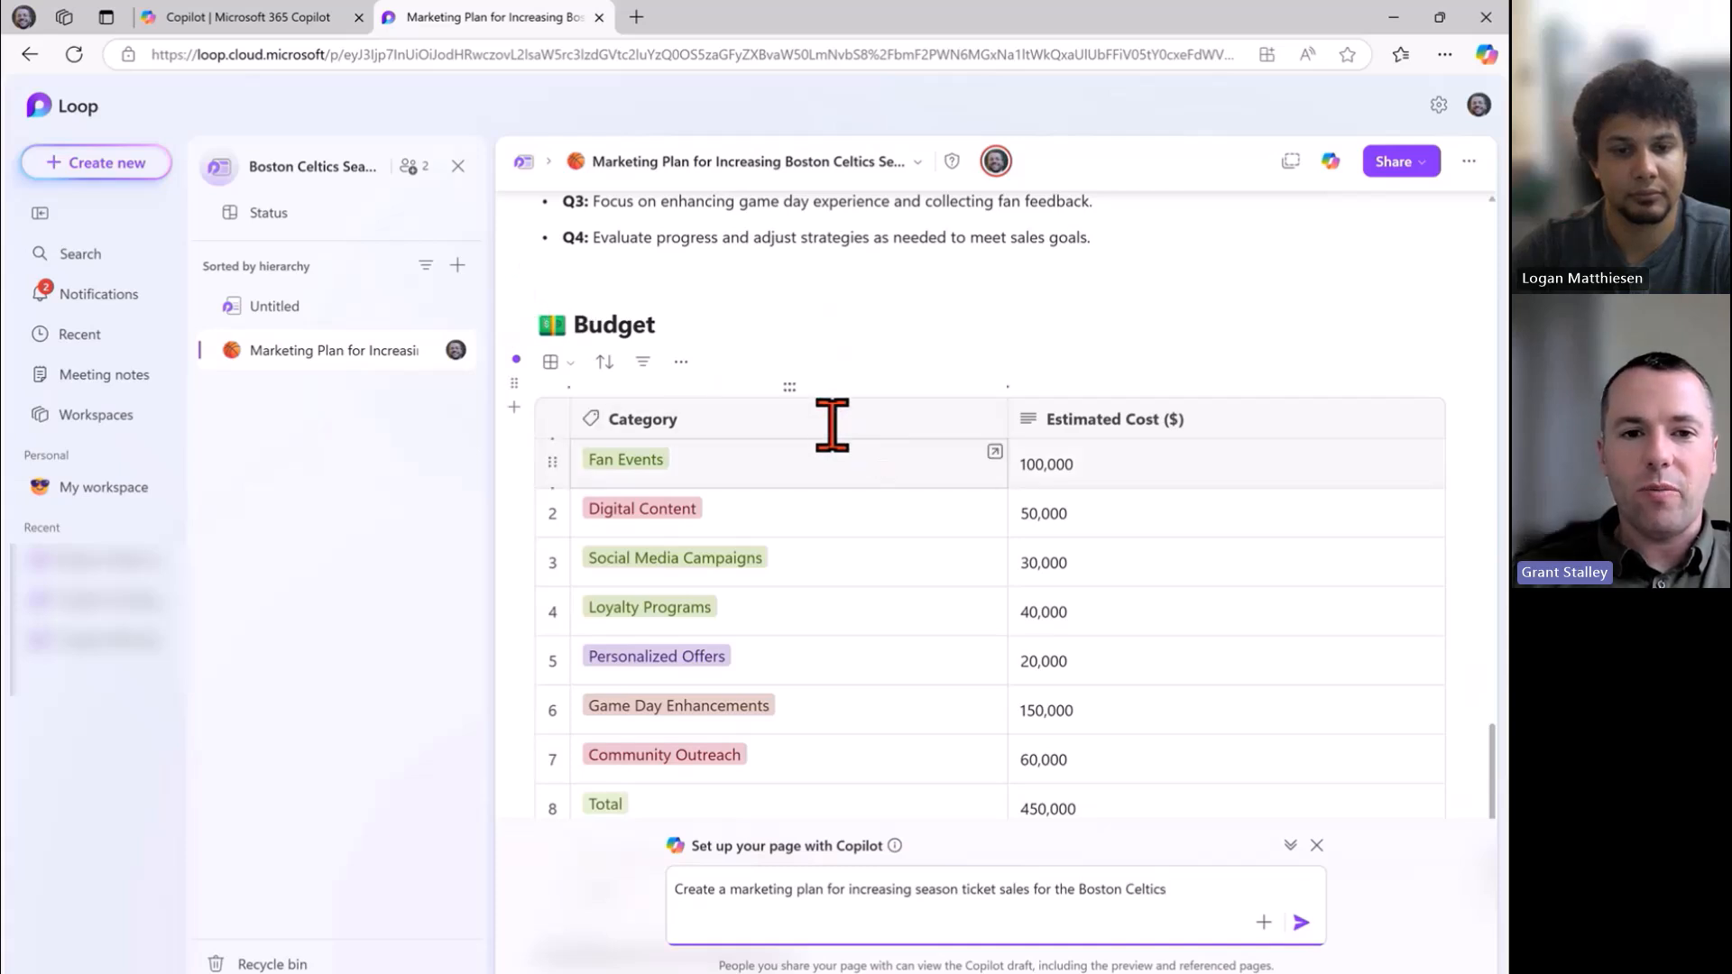
scroll(831, 425, "down", 3)
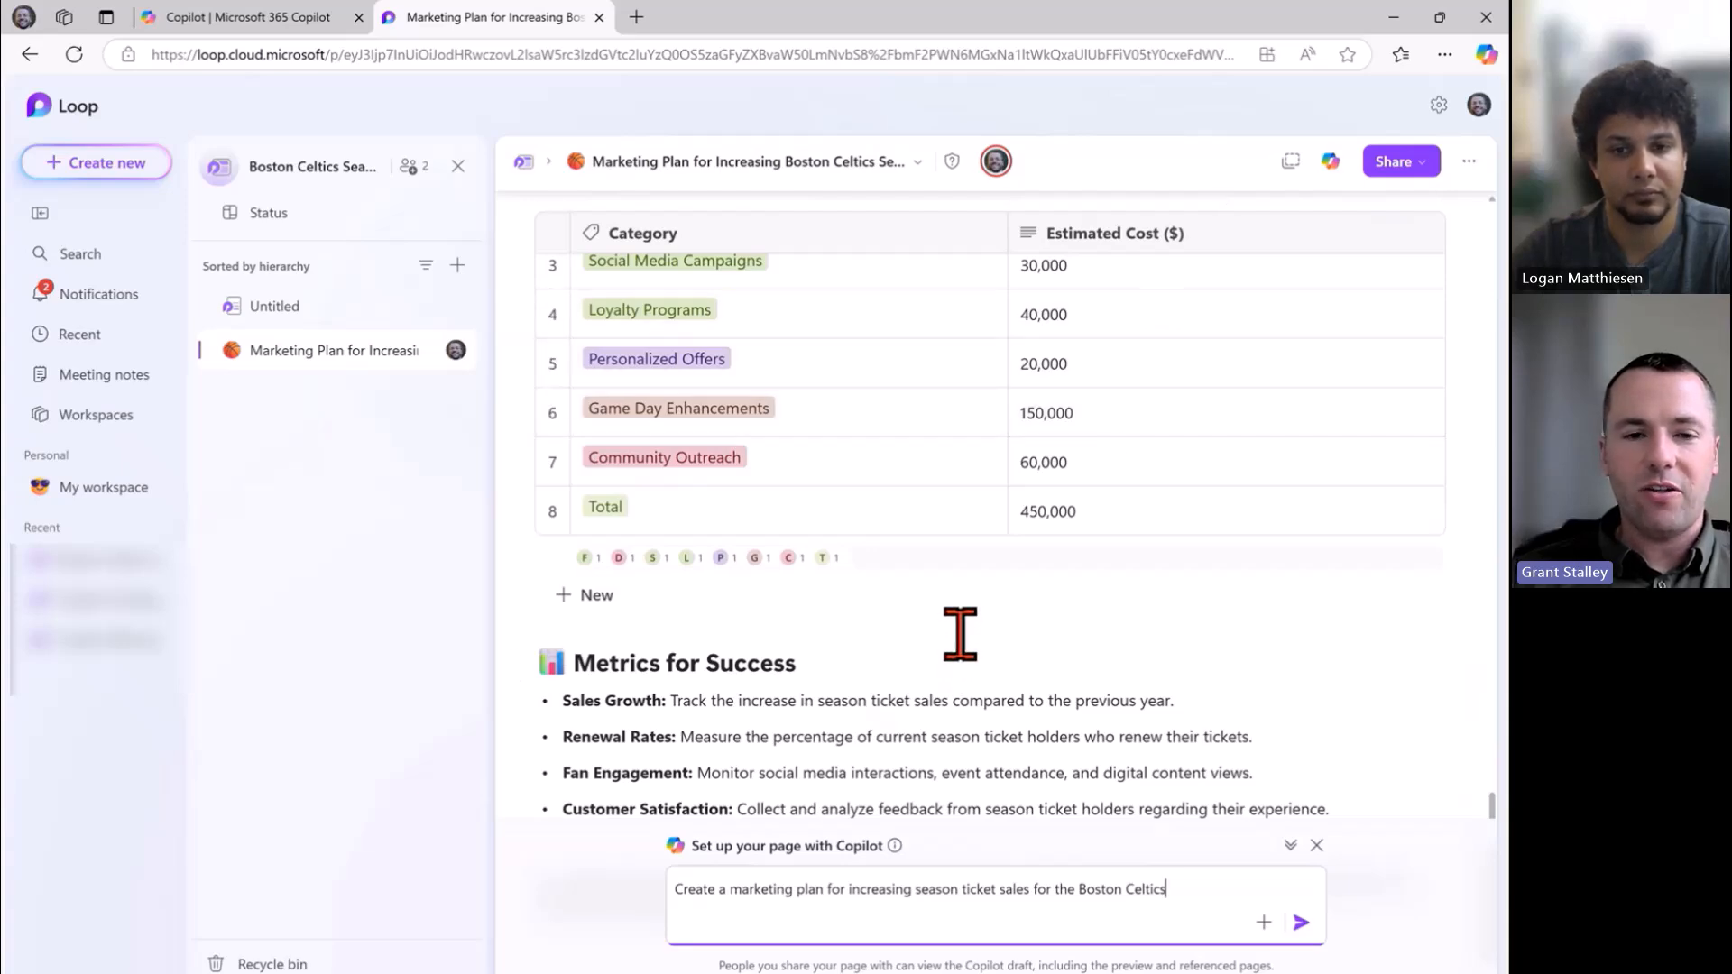
scroll(959, 634, "up", 15)
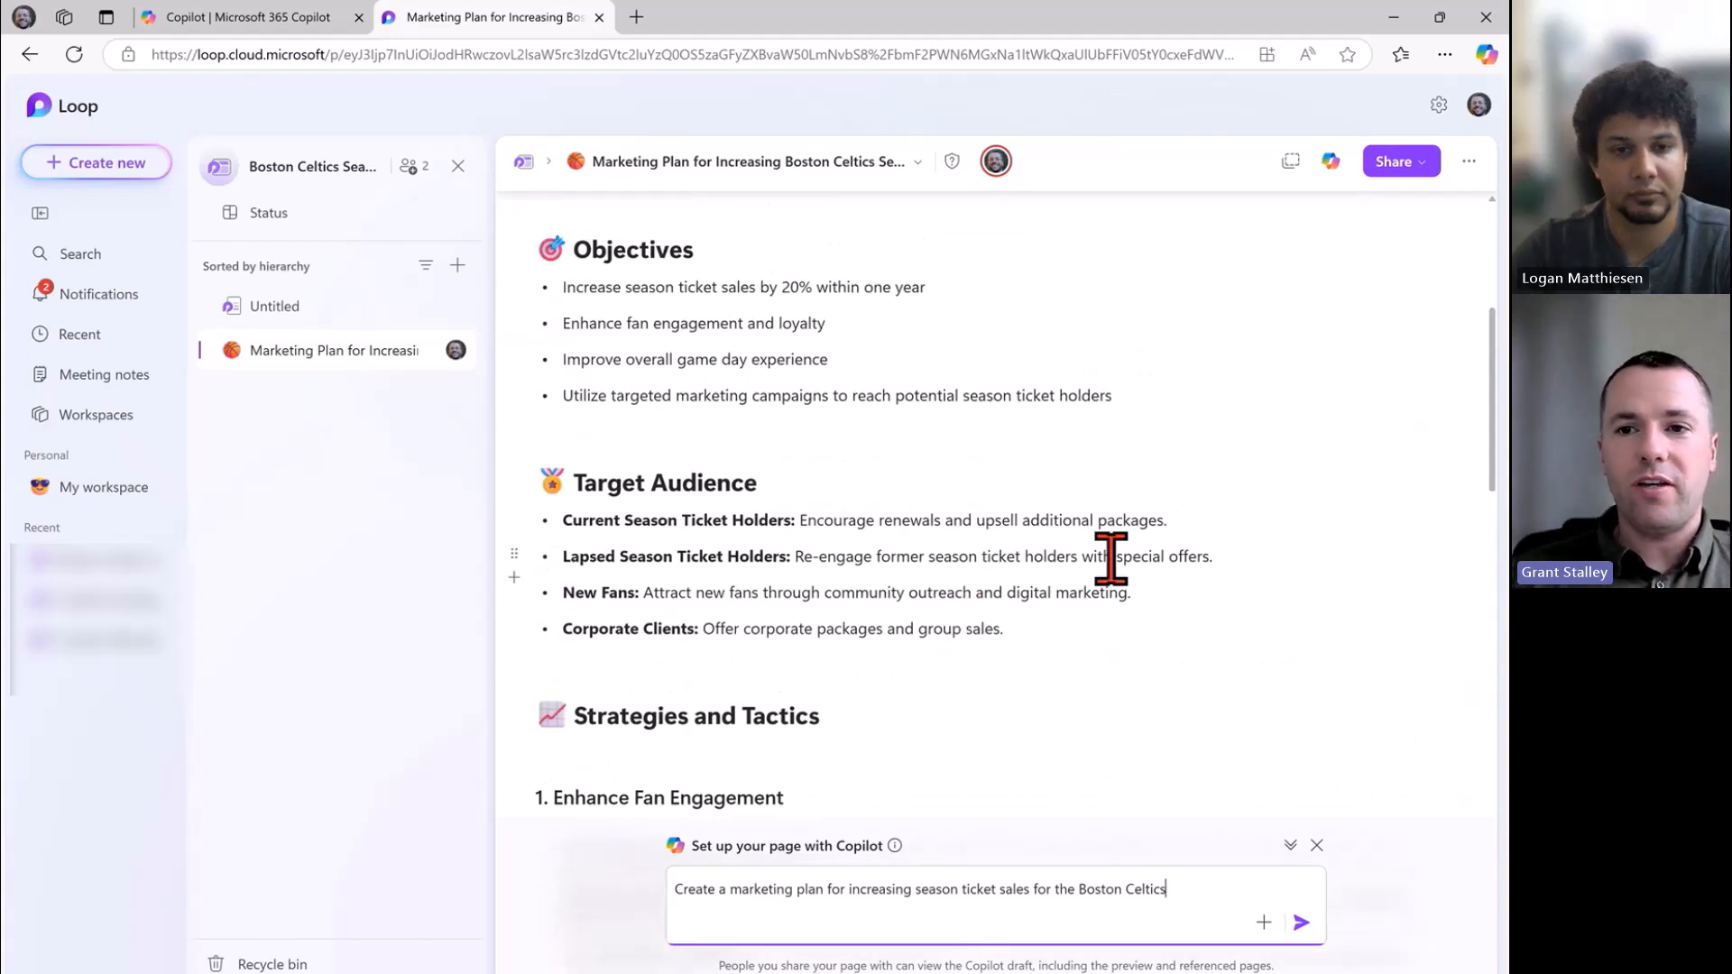
scroll(1127, 472, "up", 1)
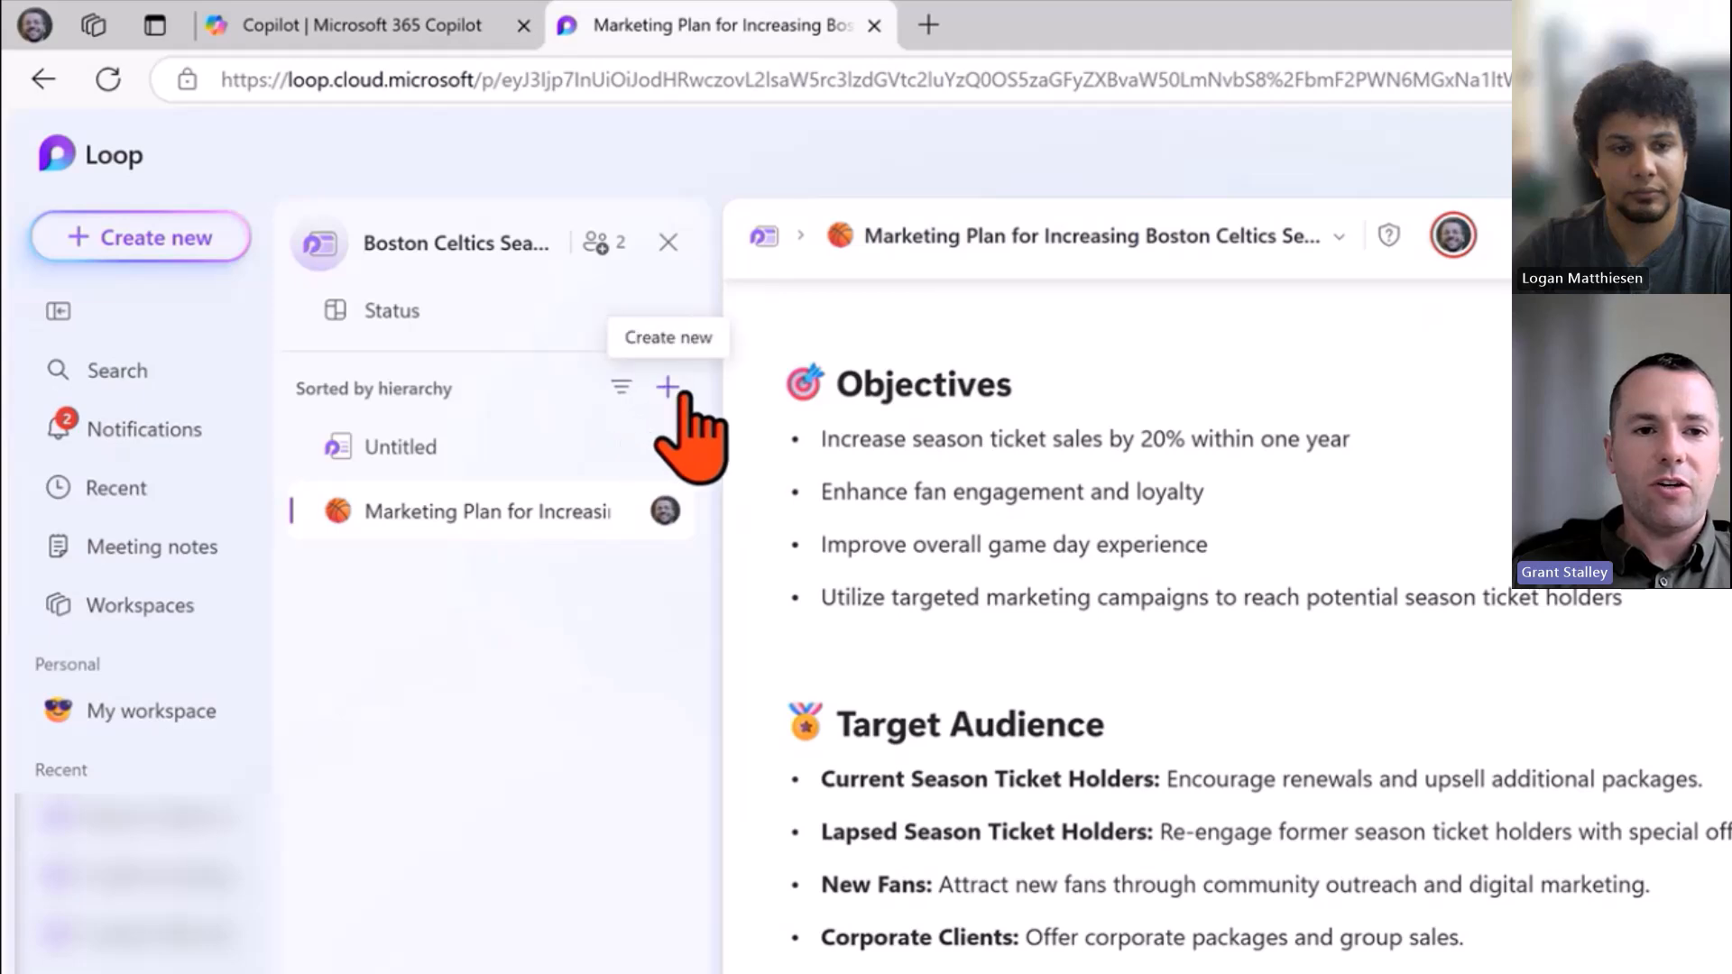
Add a new page to the Celtics workspace and preview the Stand-Up Meeting template in the gallery.
left_click(667, 388)
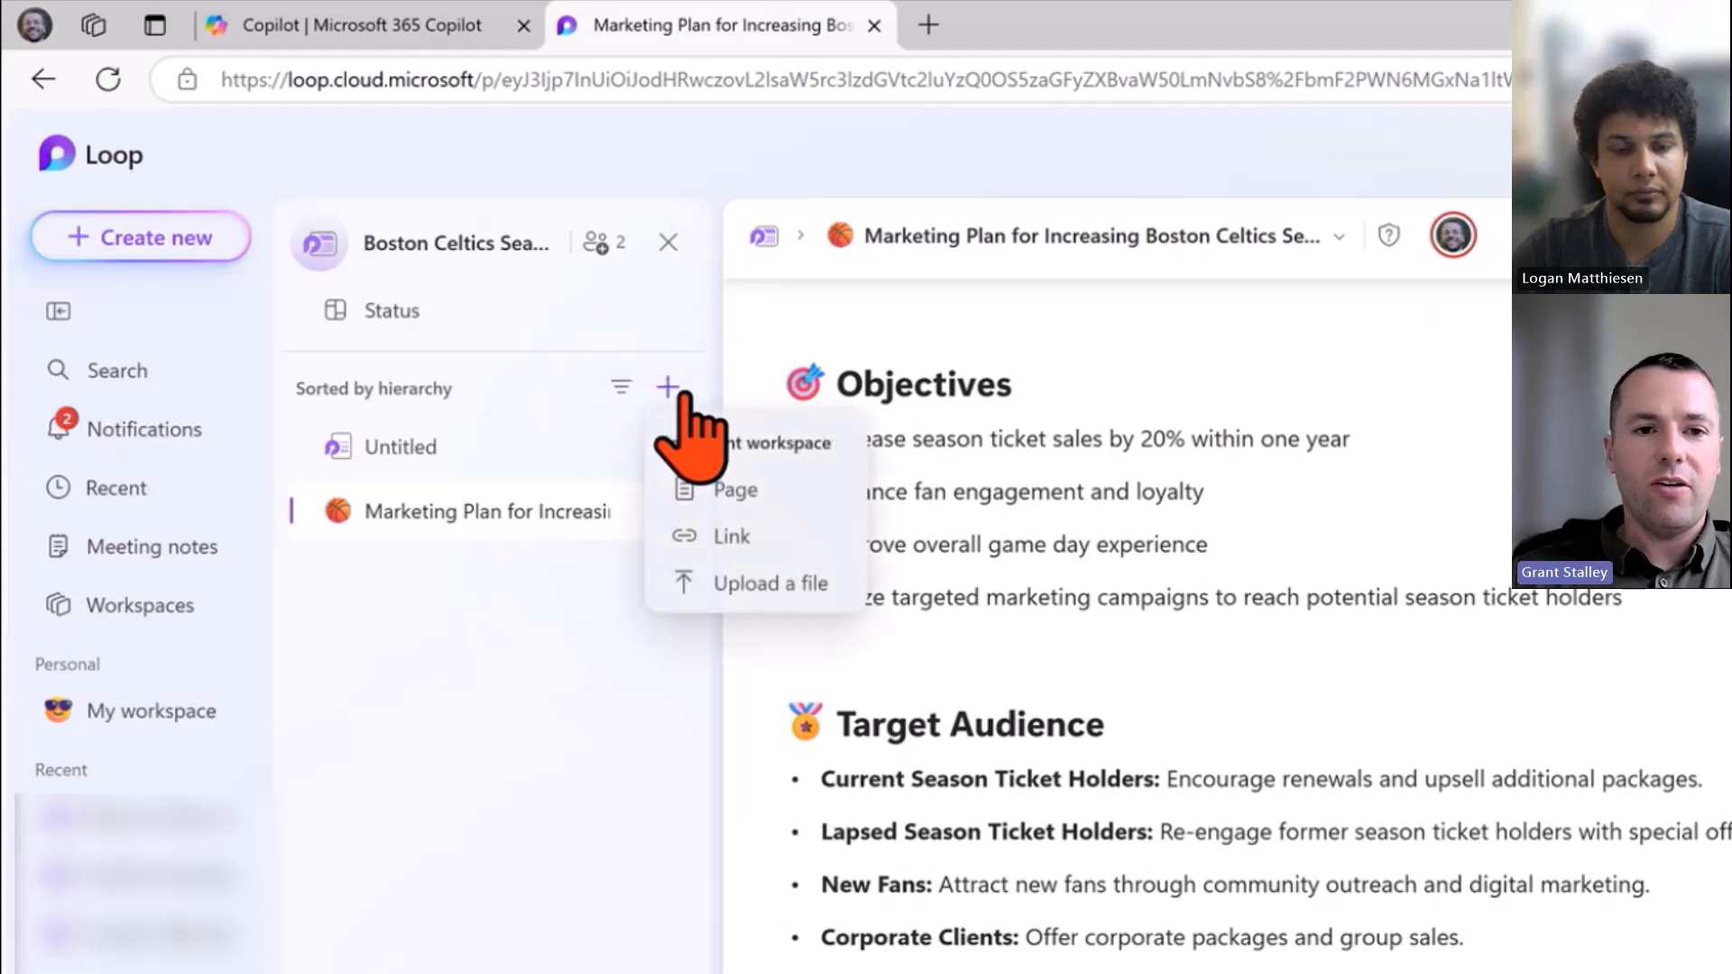
left_click(771, 495)
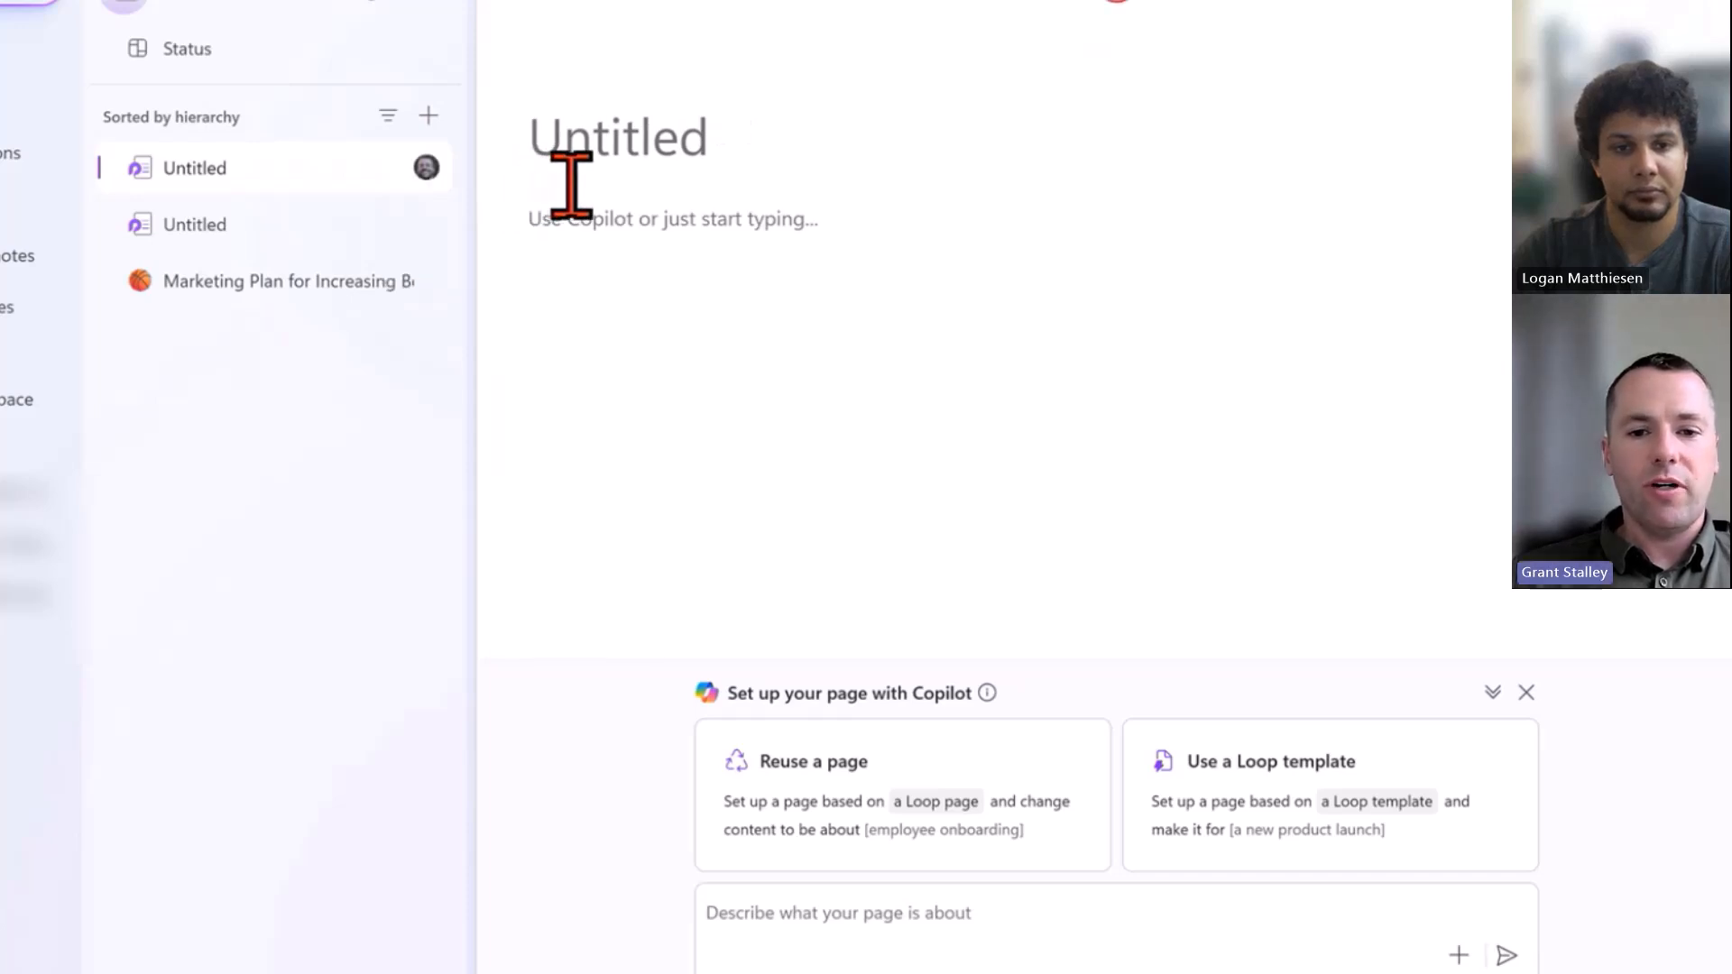
left_click(1317, 821)
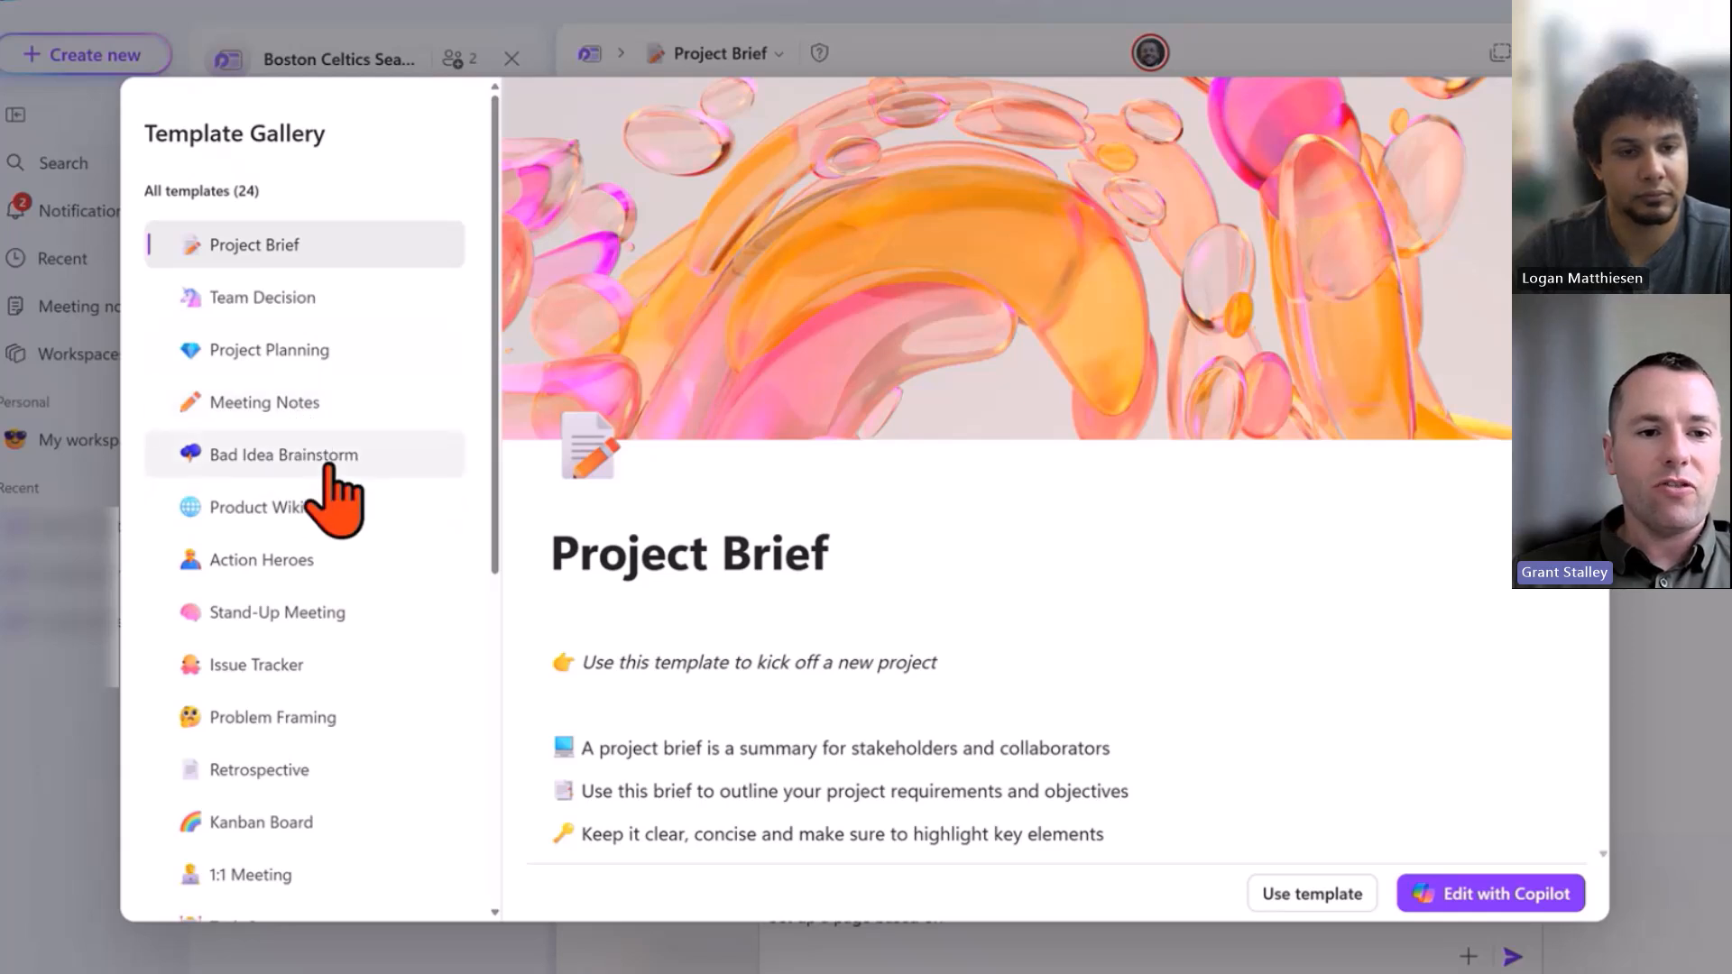
scroll(388, 451, "down", 6)
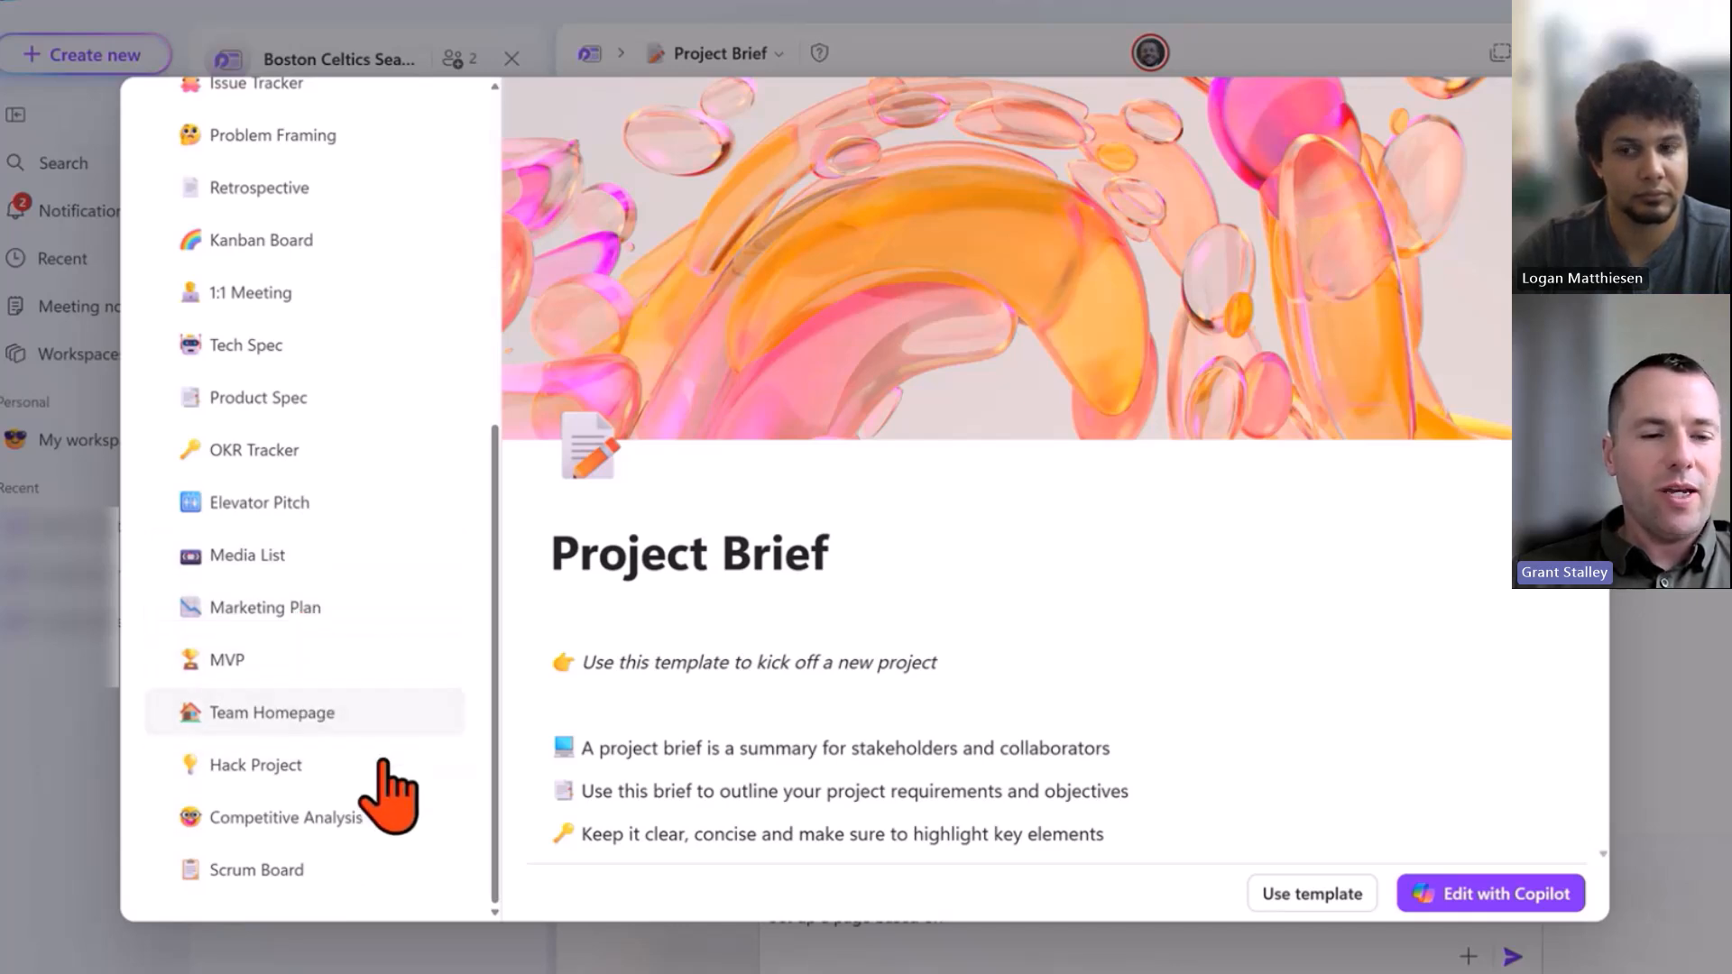
scroll(383, 794, "up", 6)
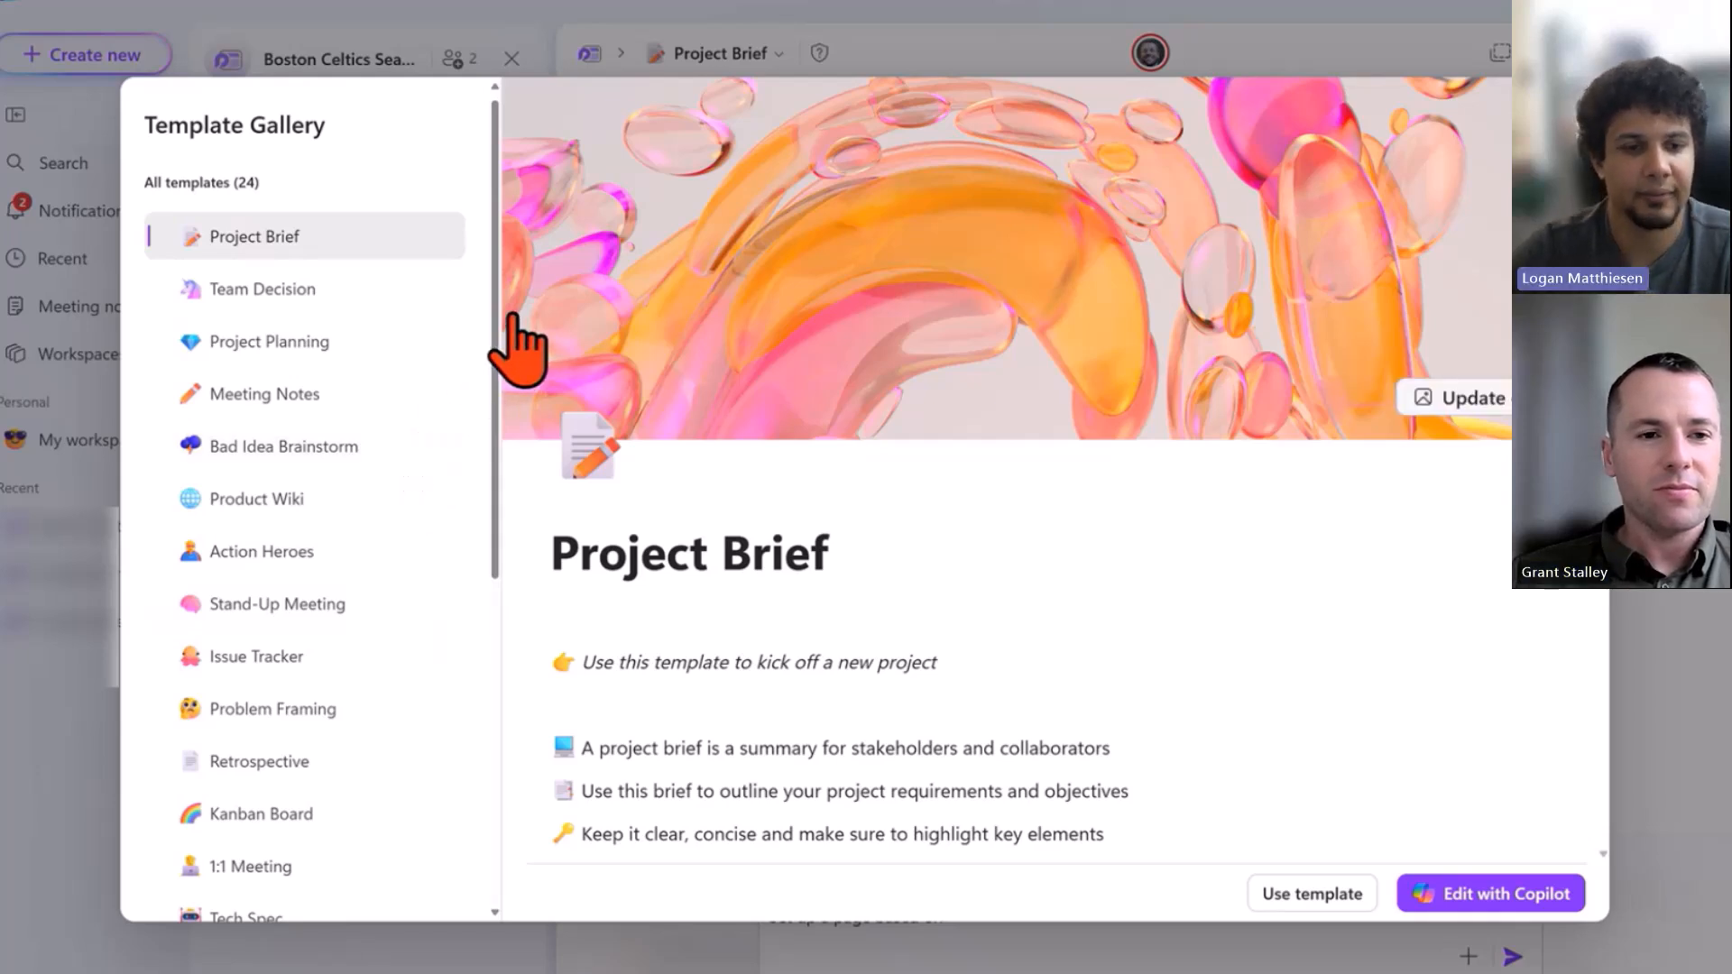
left_click(347, 601)
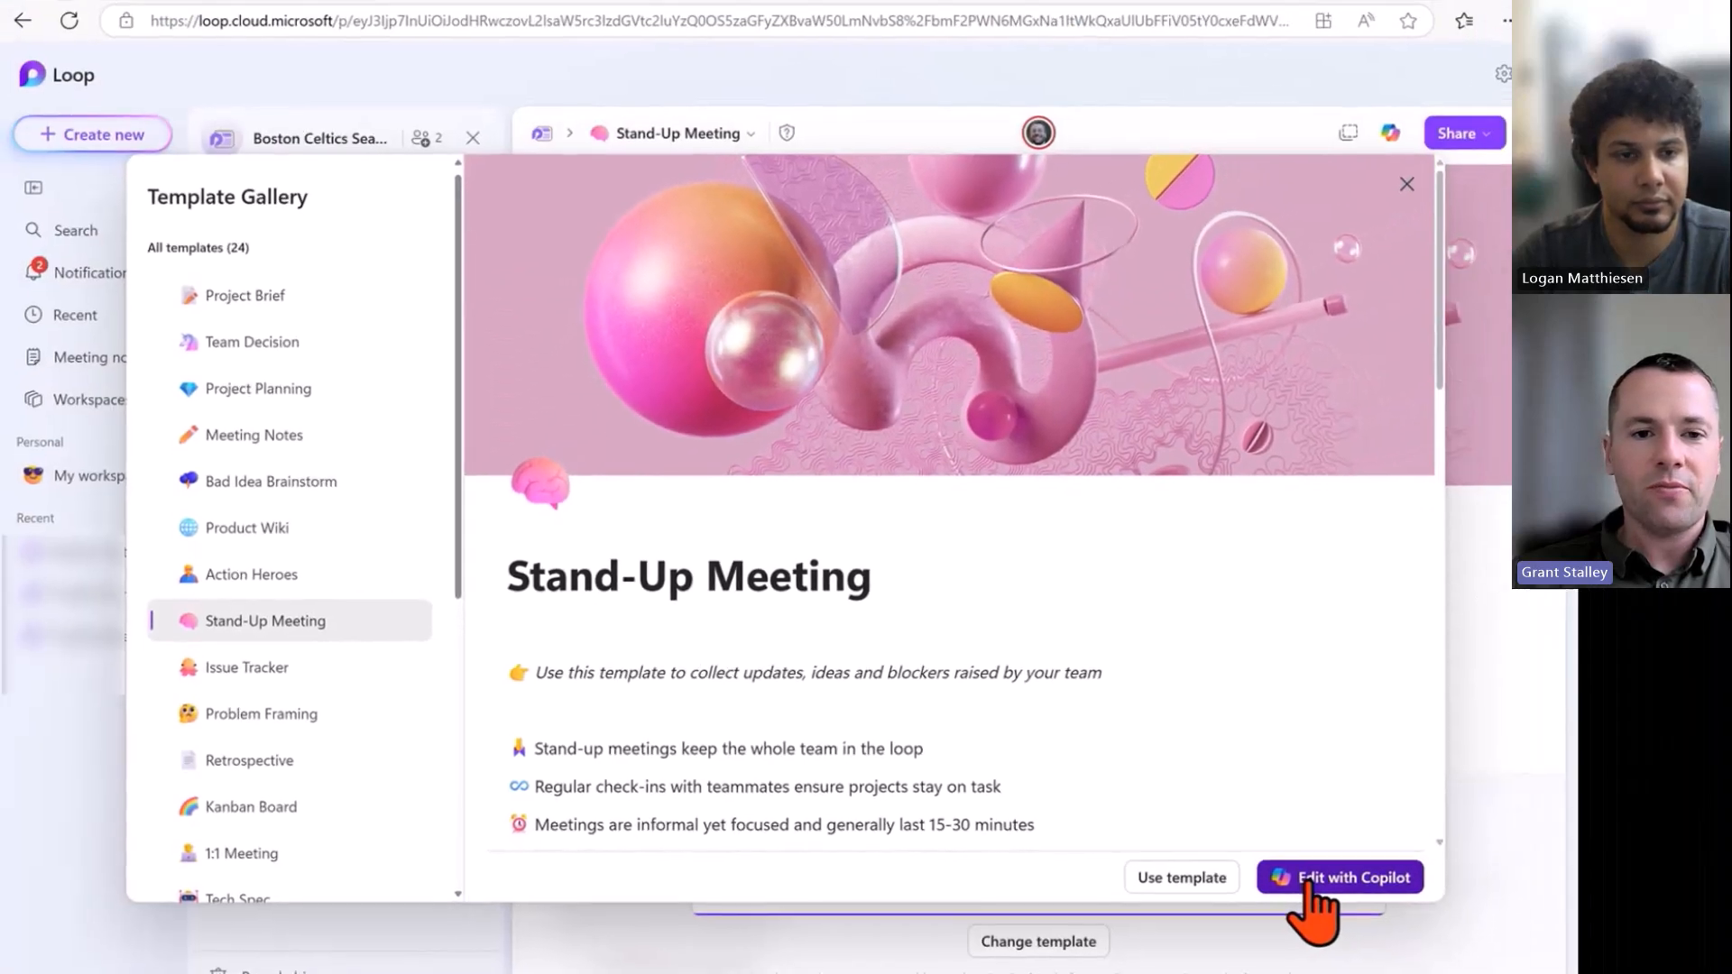
Ask Copilot to build the Stand-Up Meeting page as a weekly check-in on the plan to increase season ticket sales.
left_click(1447, 896)
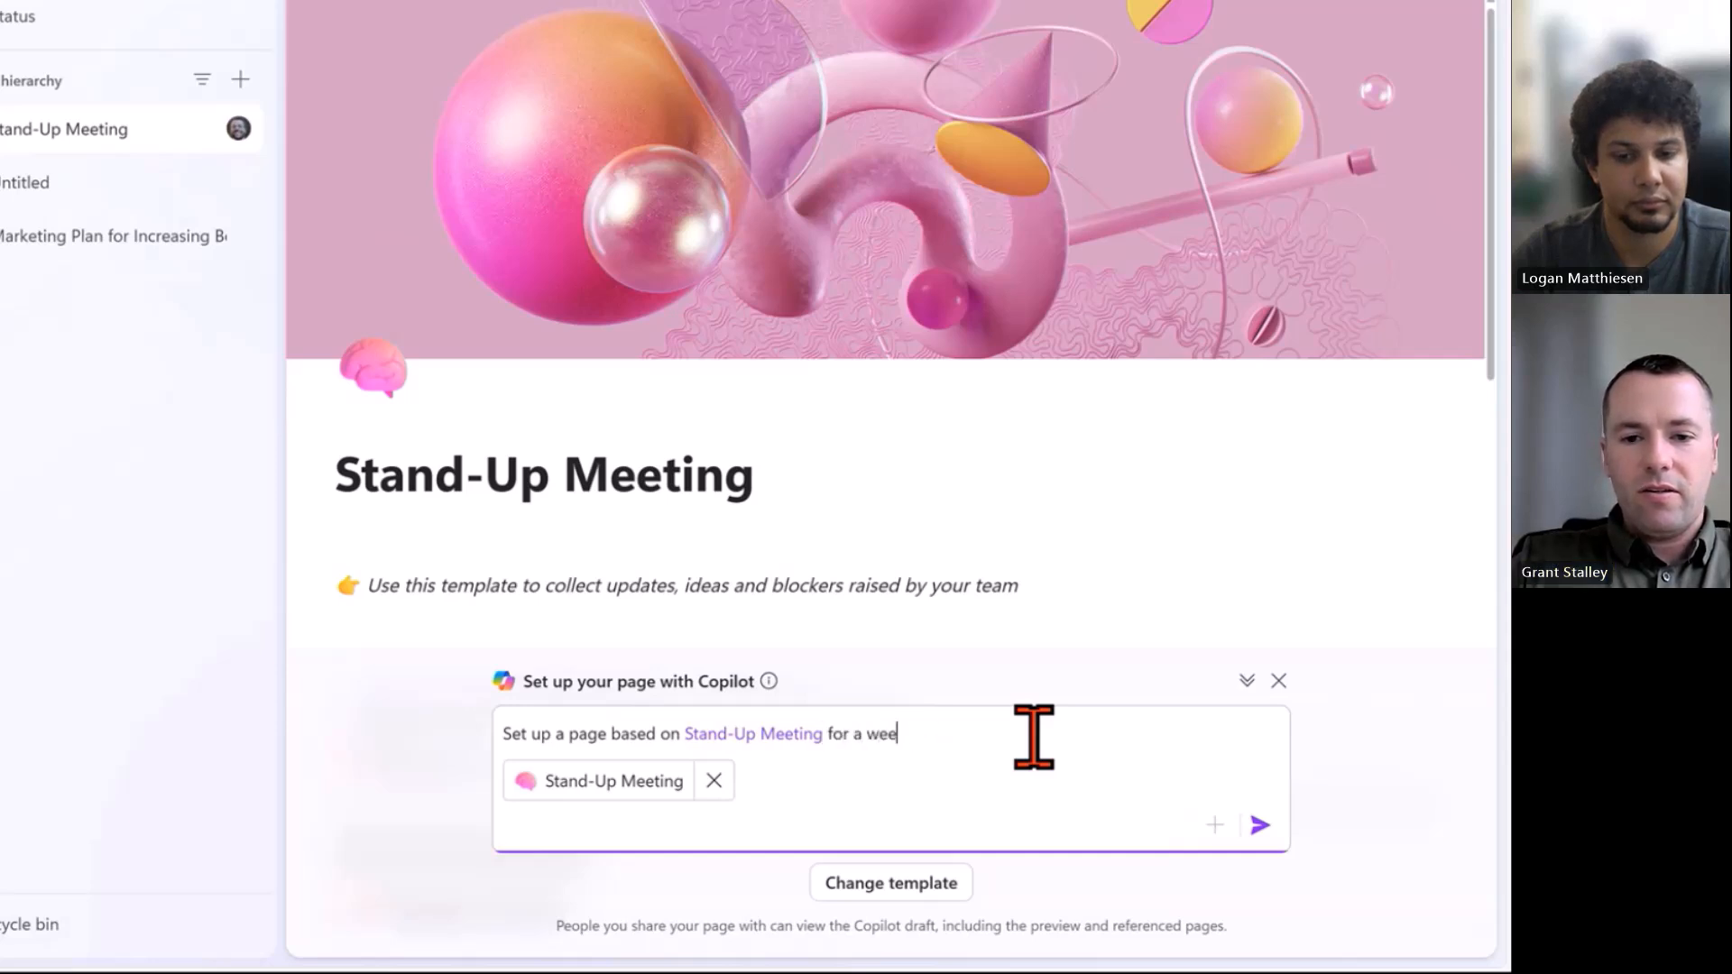
type("check-in on our boston celti")
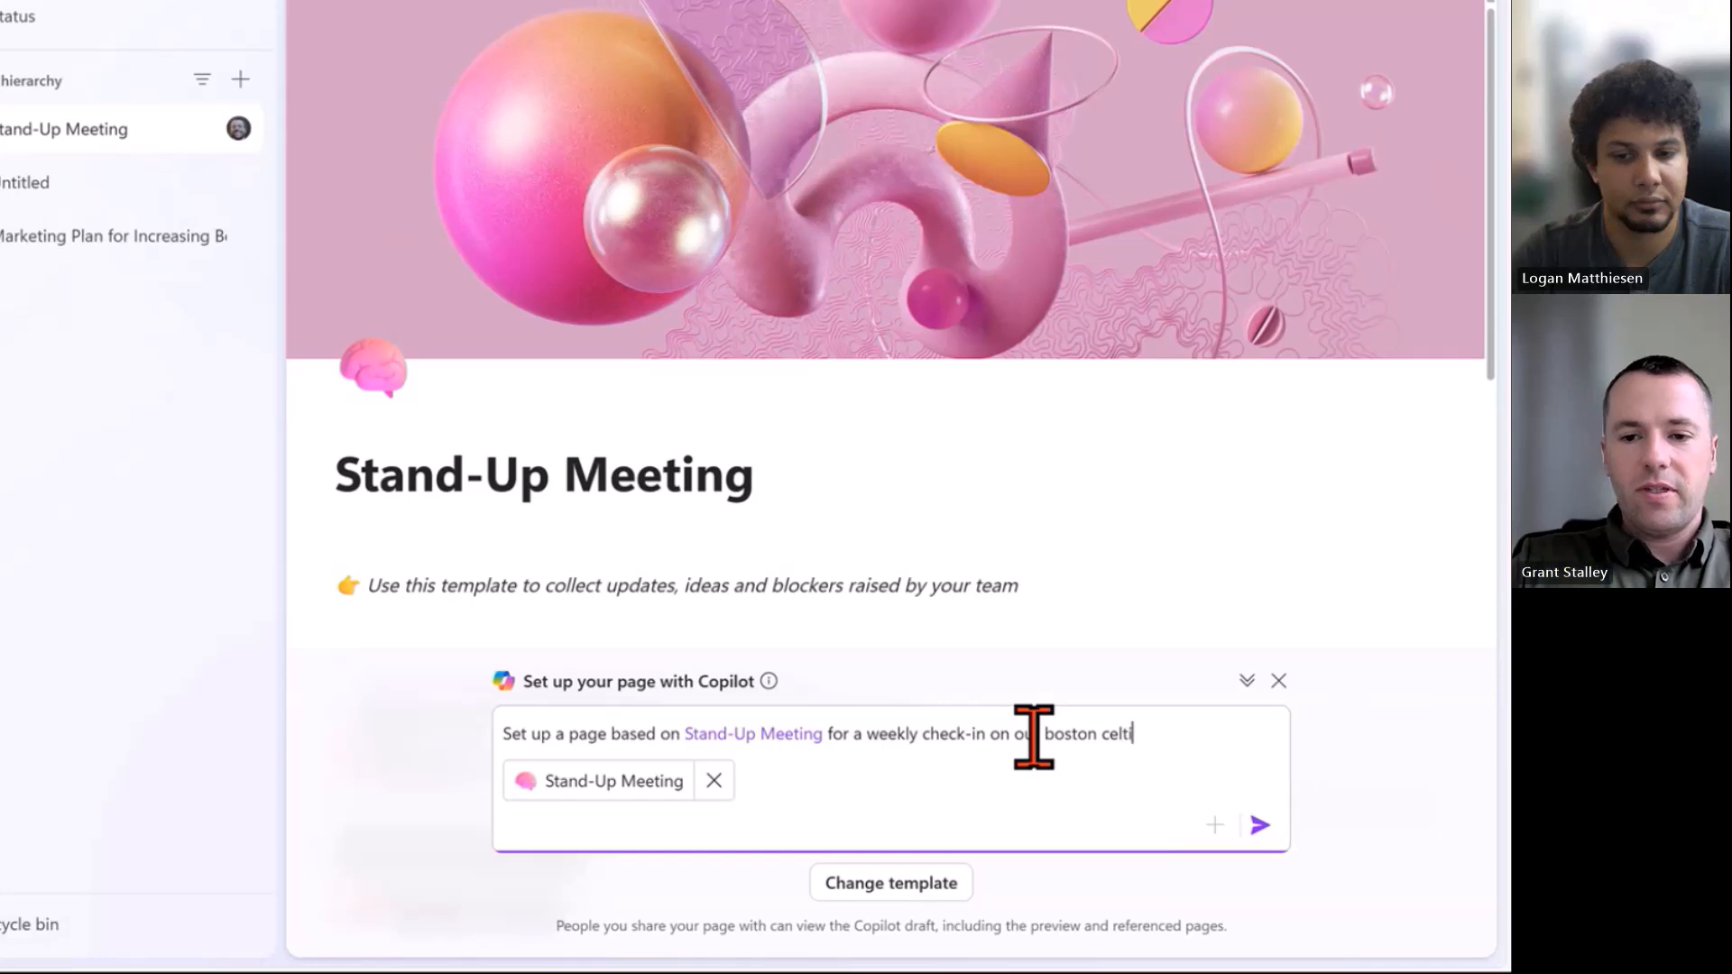
type("n to")
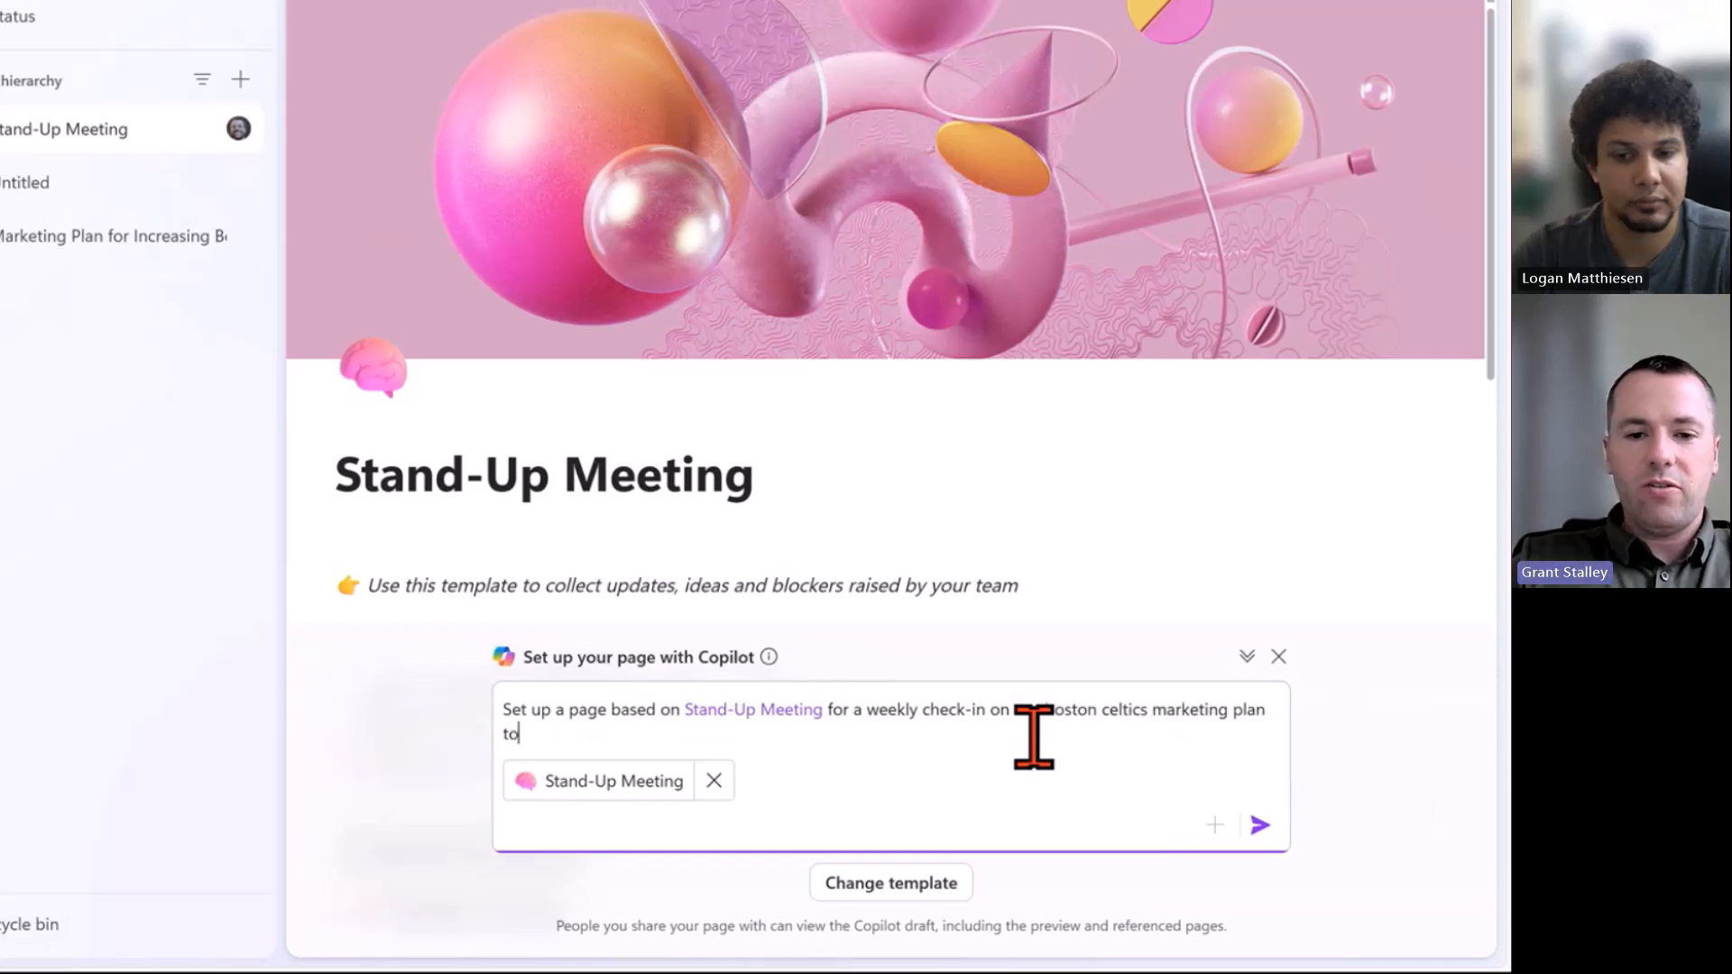
type(" increase s")
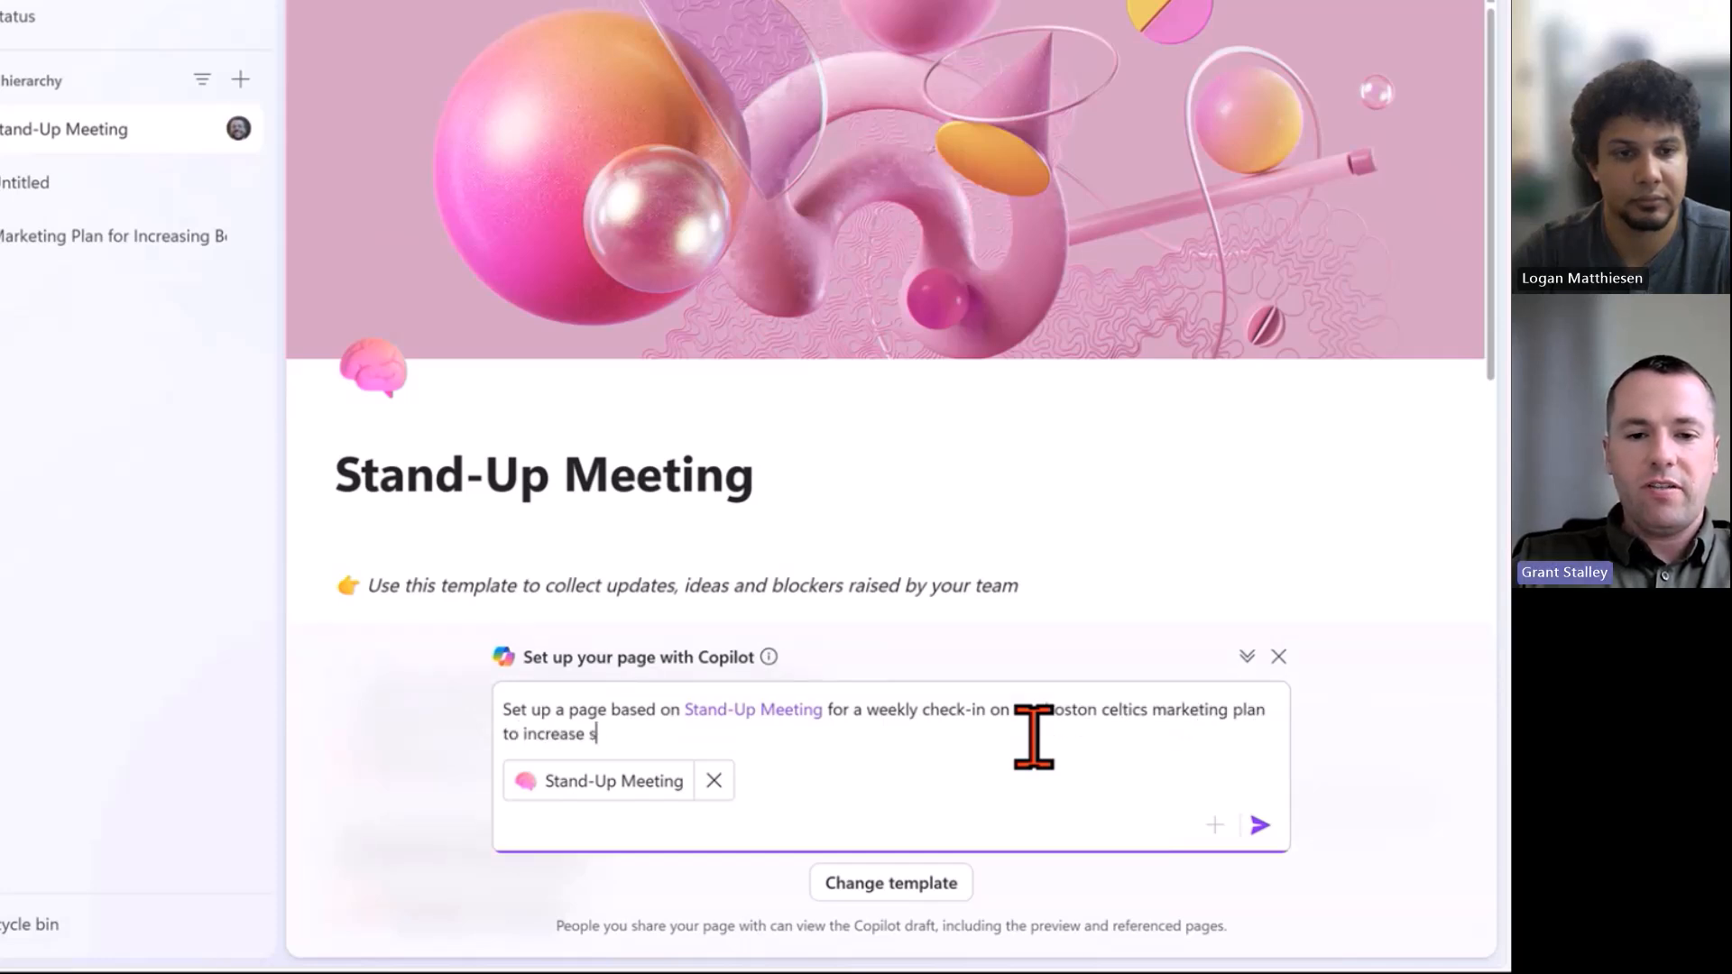
type("eason ticket sales")
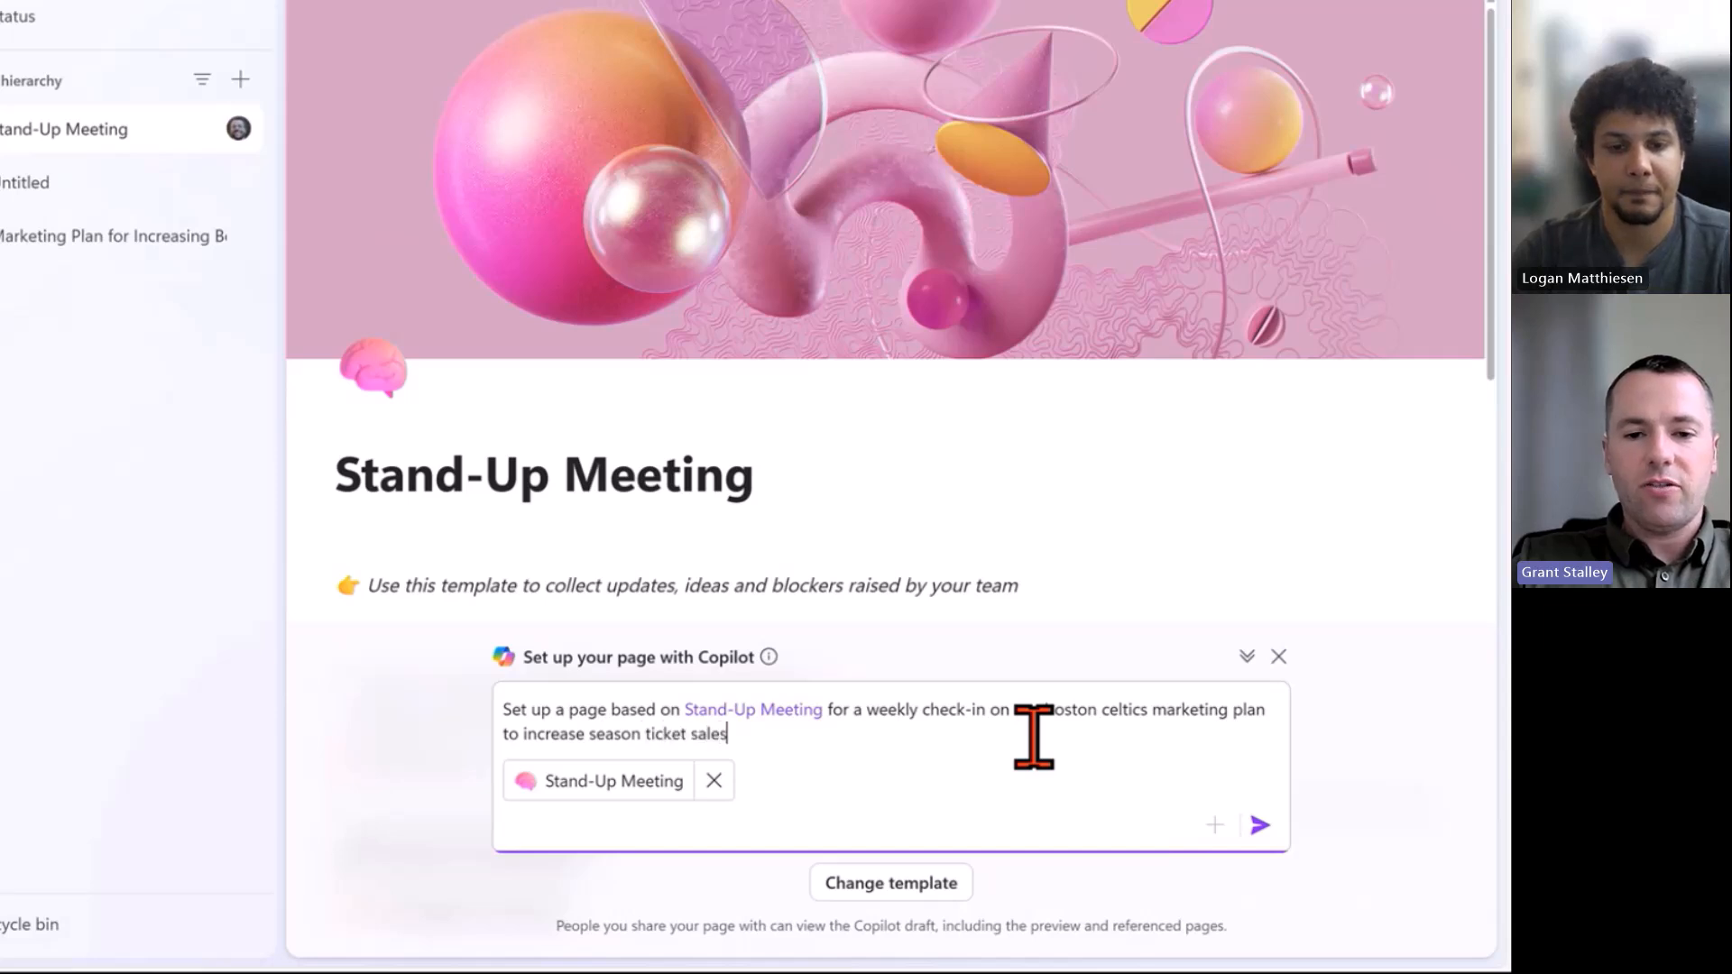
key("Return")
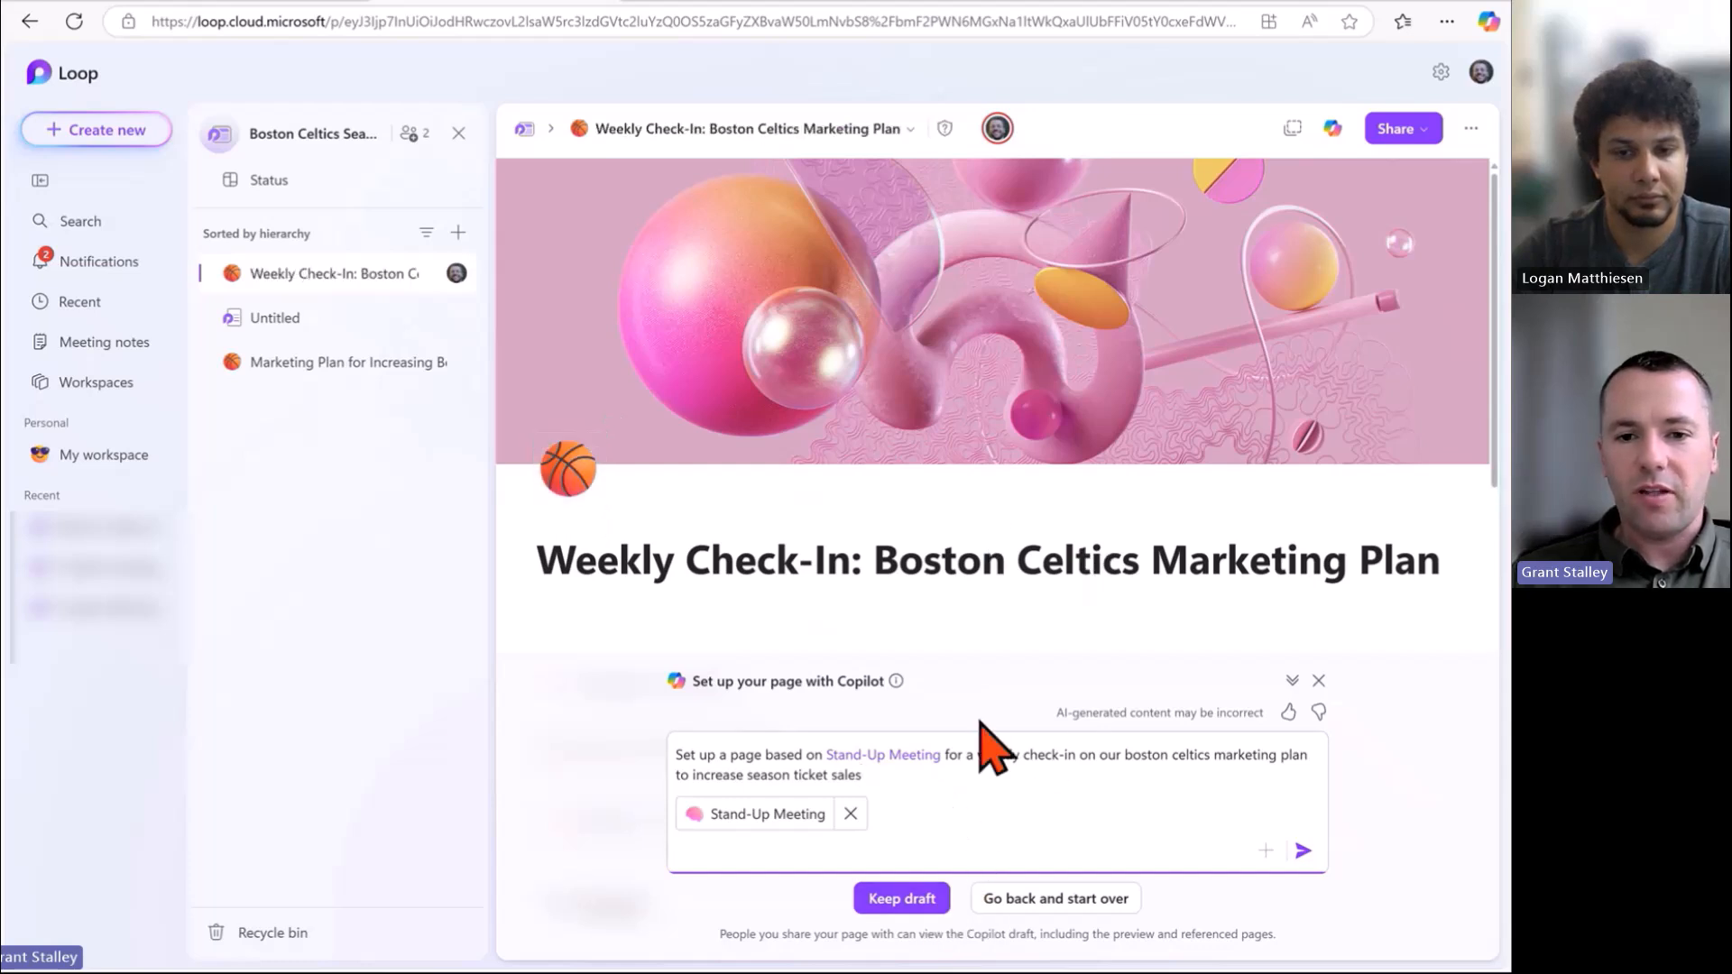
Review the Weekly Check-In: Boston Celtics Marketing Plan draft and keep it.
scroll(1011, 623, "down", 5)
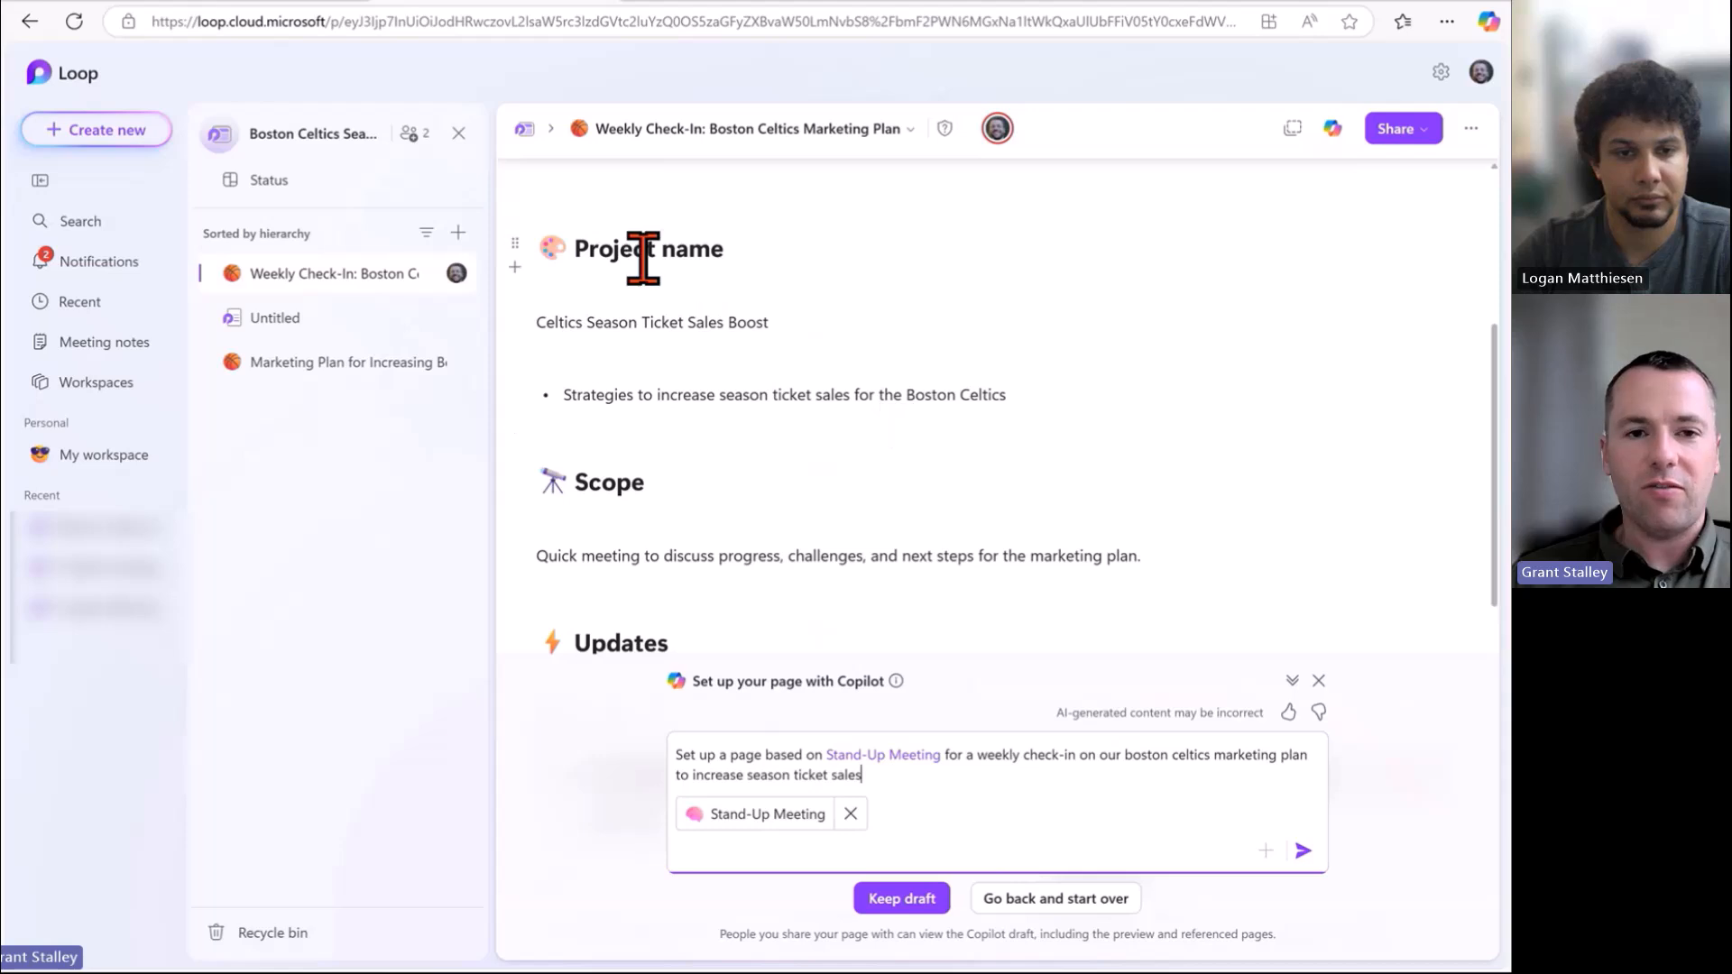
scroll(654, 270, "down", 3)
scroll(847, 300, "down", 7)
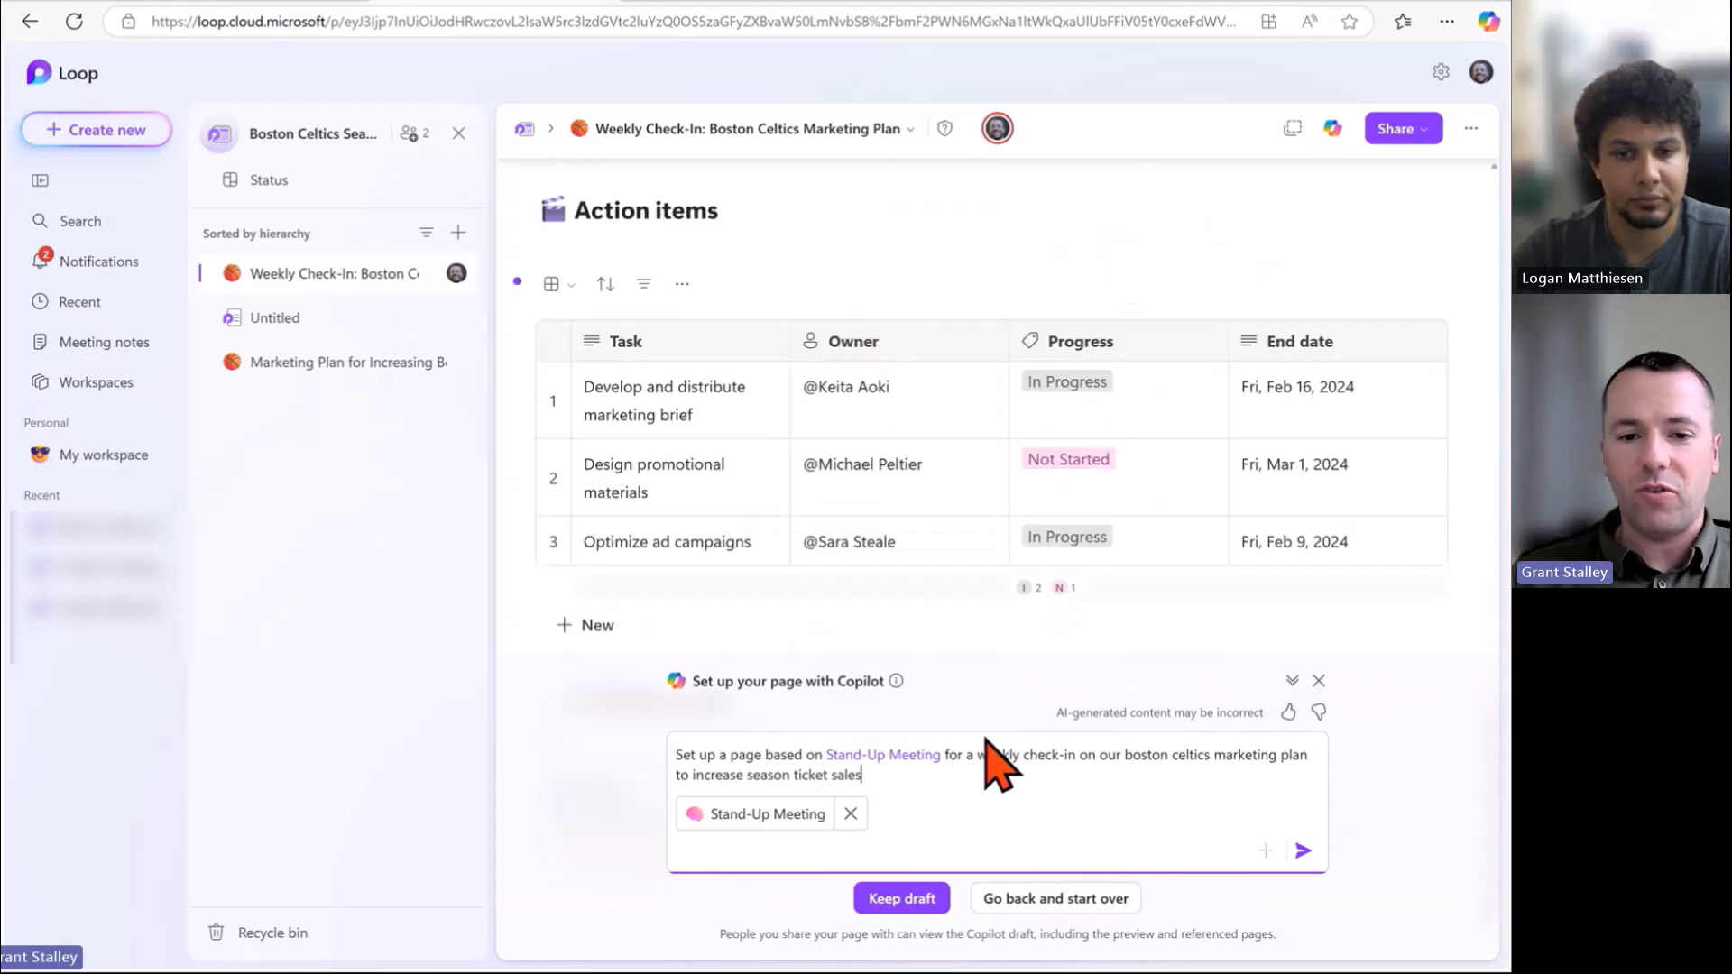
left_click(902, 898)
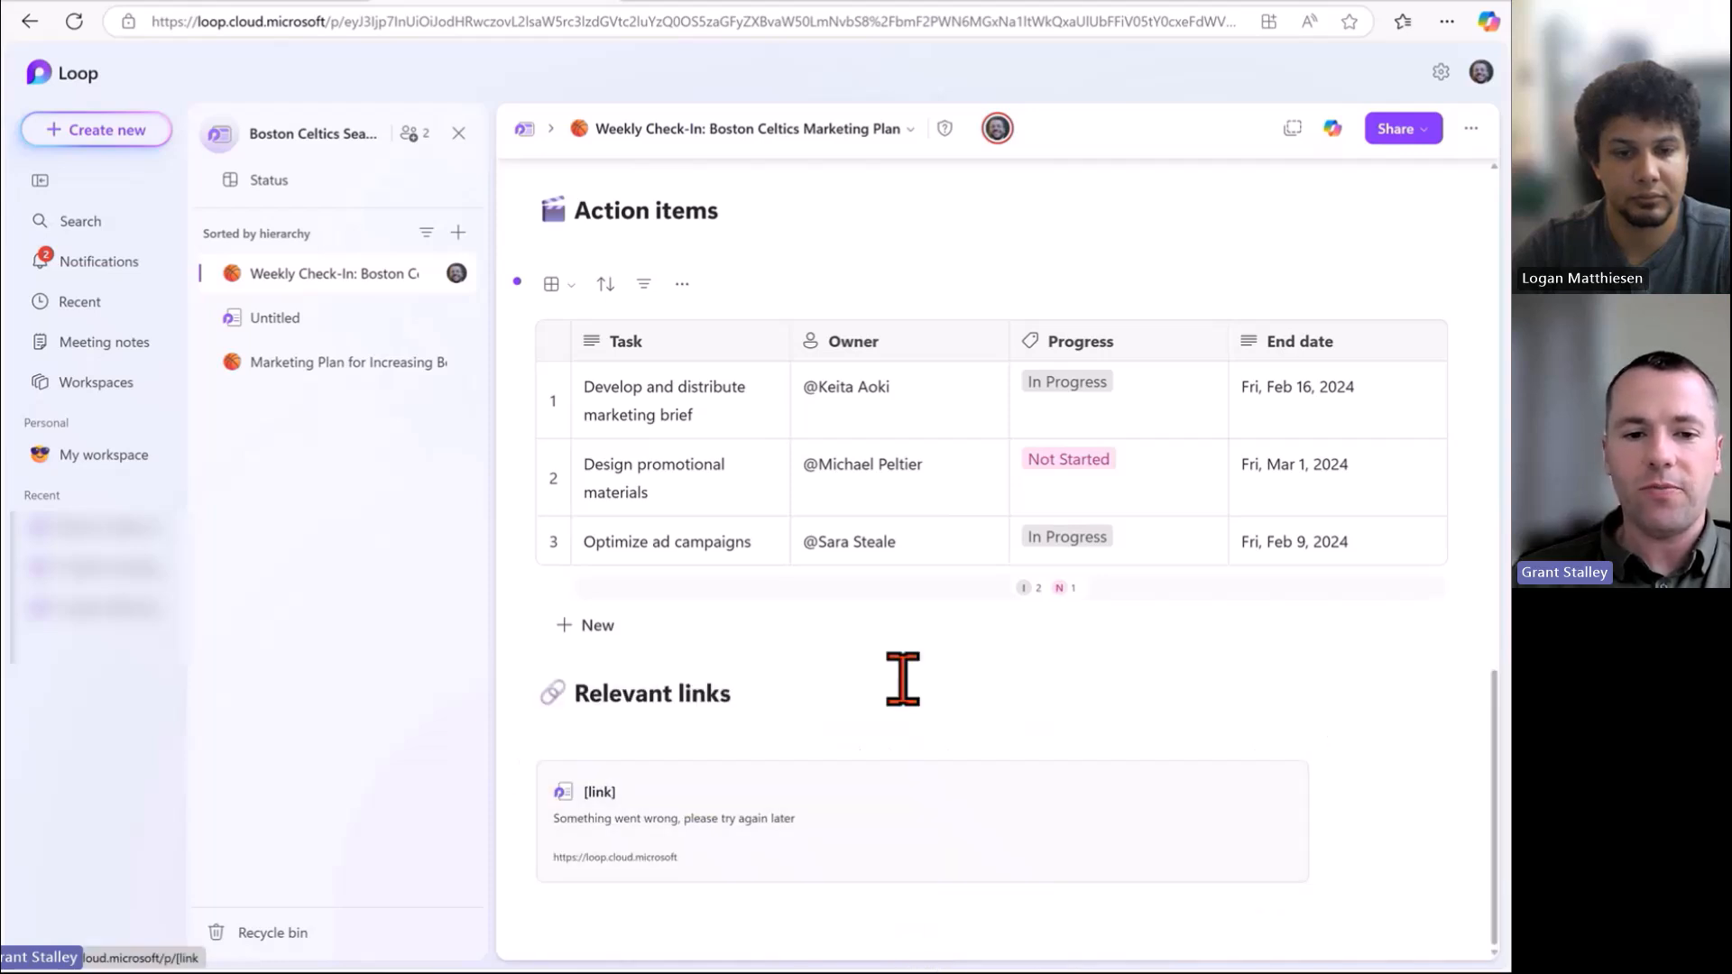
scroll(858, 511, "up", 1)
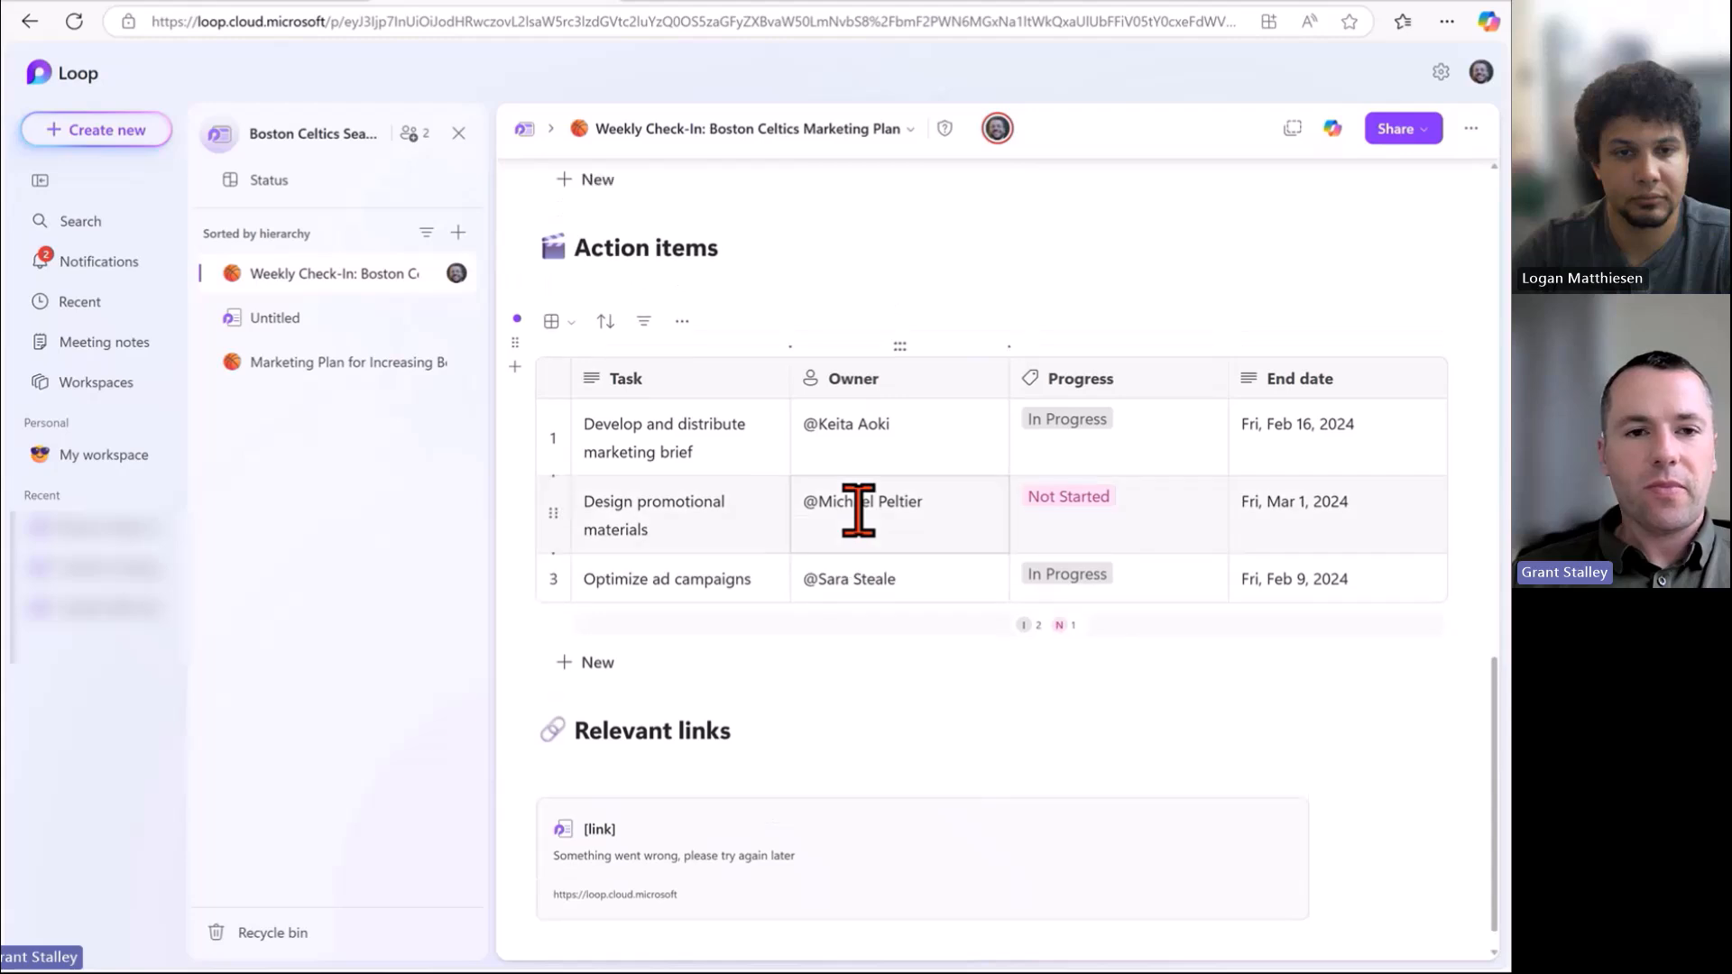
scroll(859, 511, "up", 12)
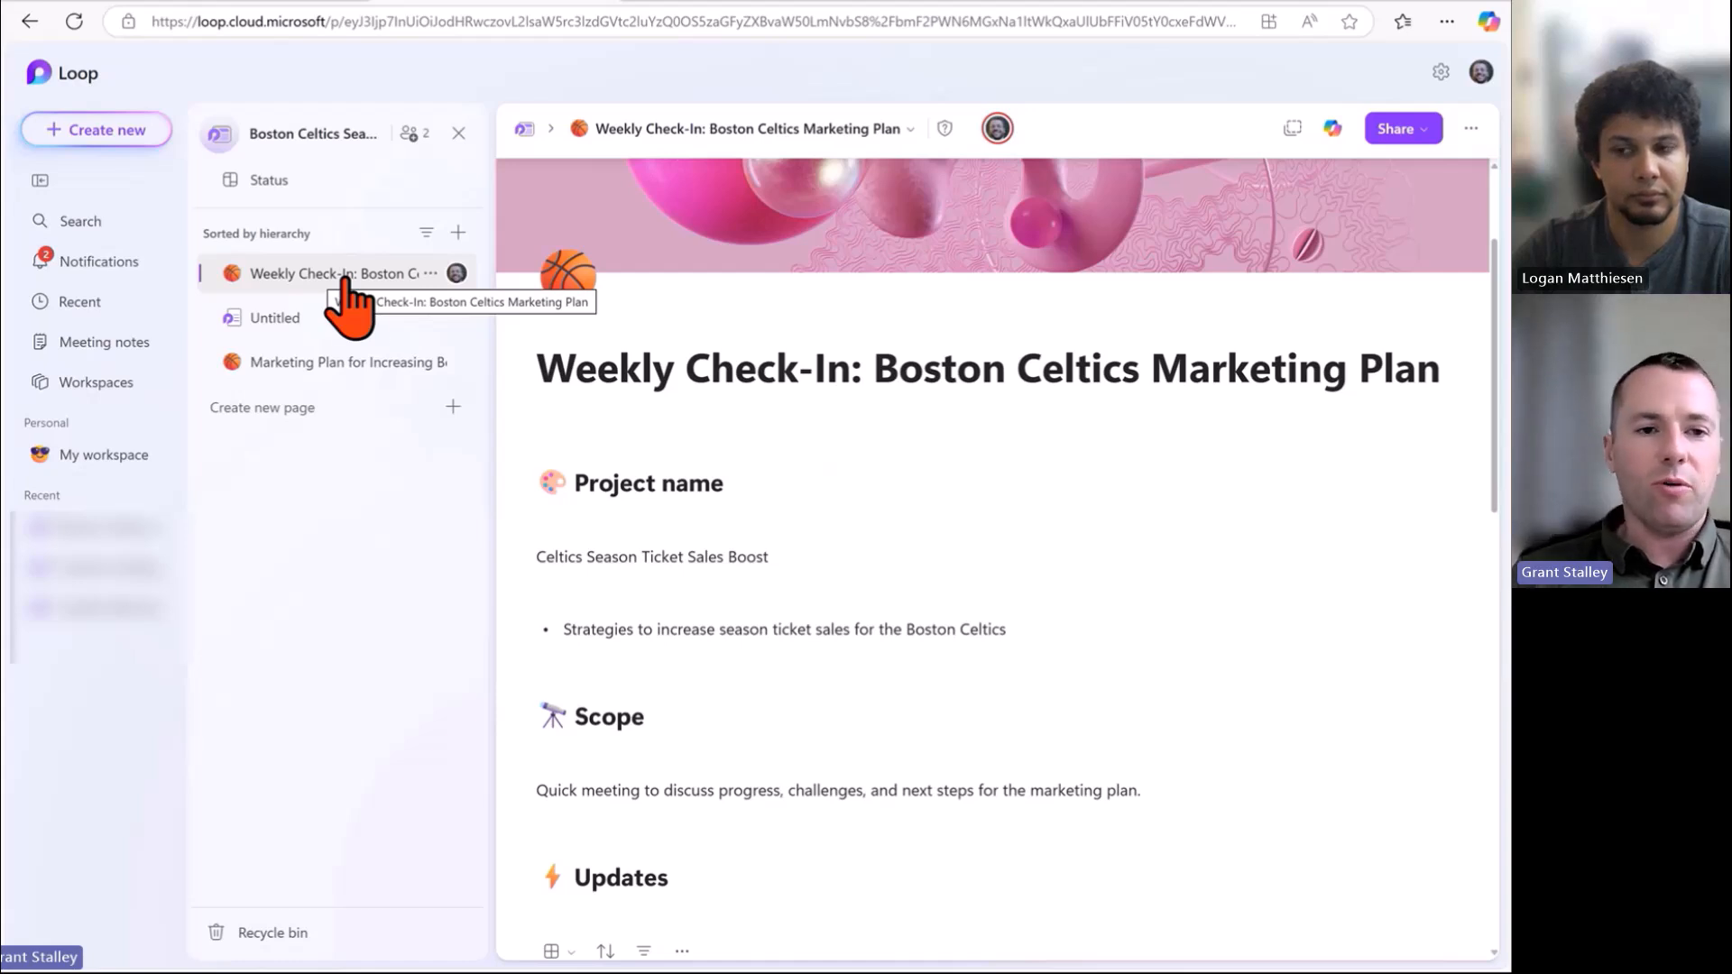
Start a new page, dismiss Copilot suggestions, and add the fourth landscape cover and a pirate-flag icon.
left_click(412, 417)
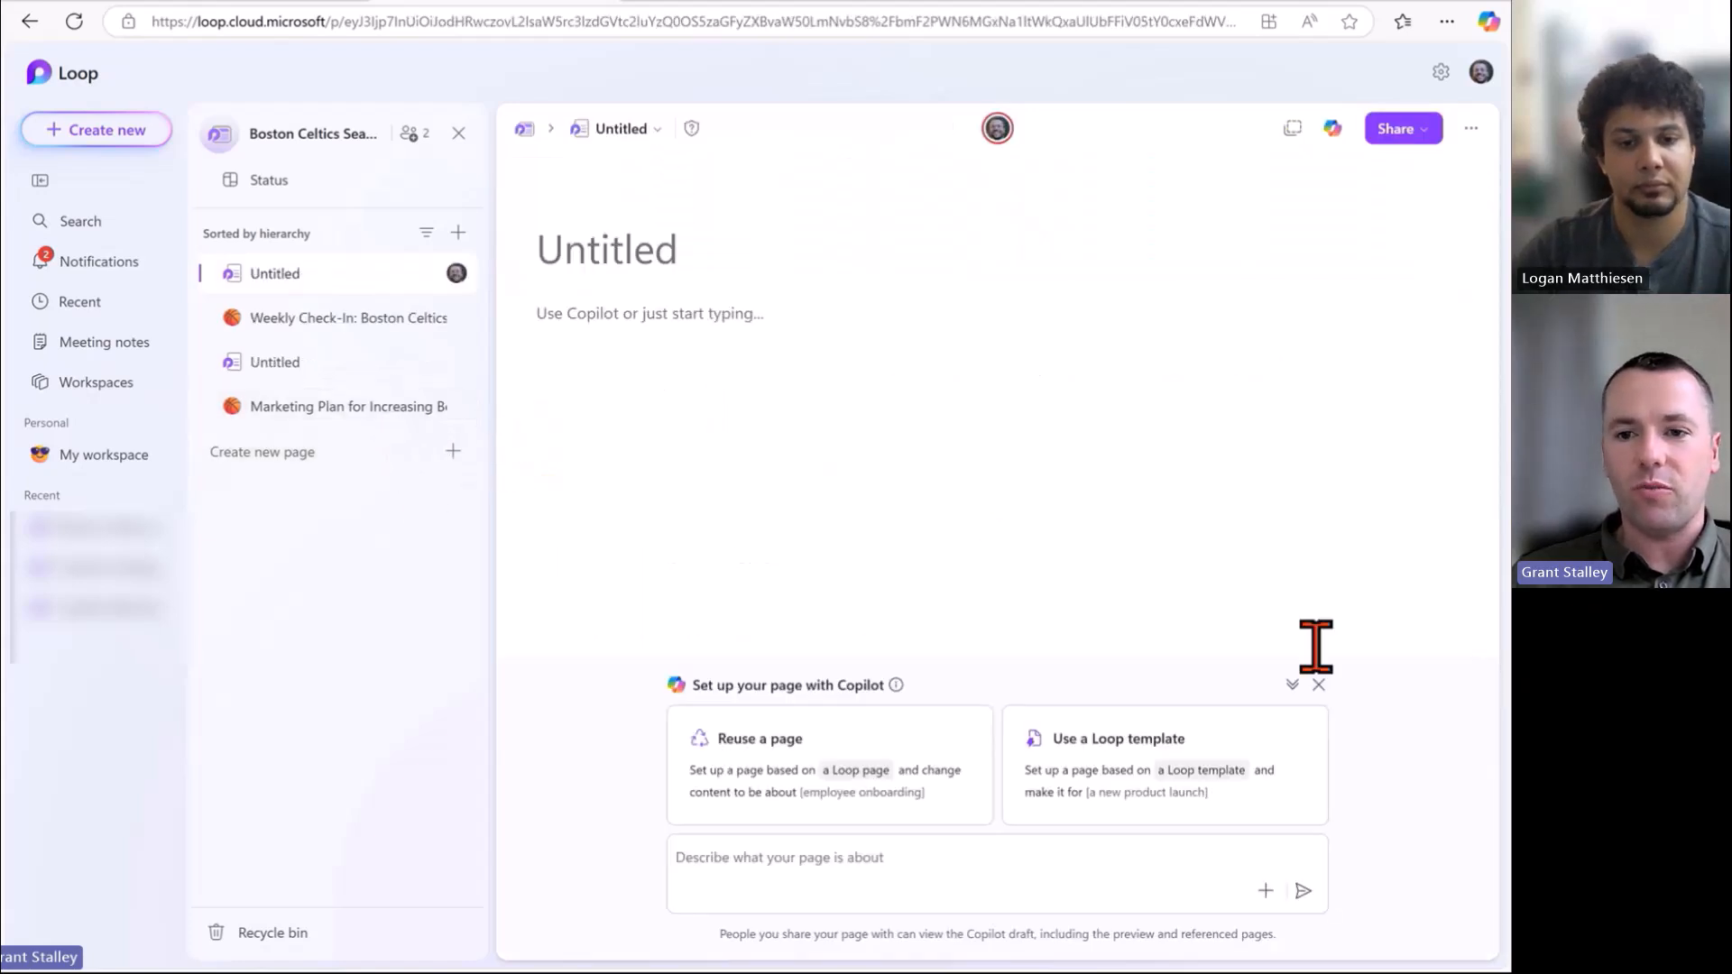
left_click(1317, 685)
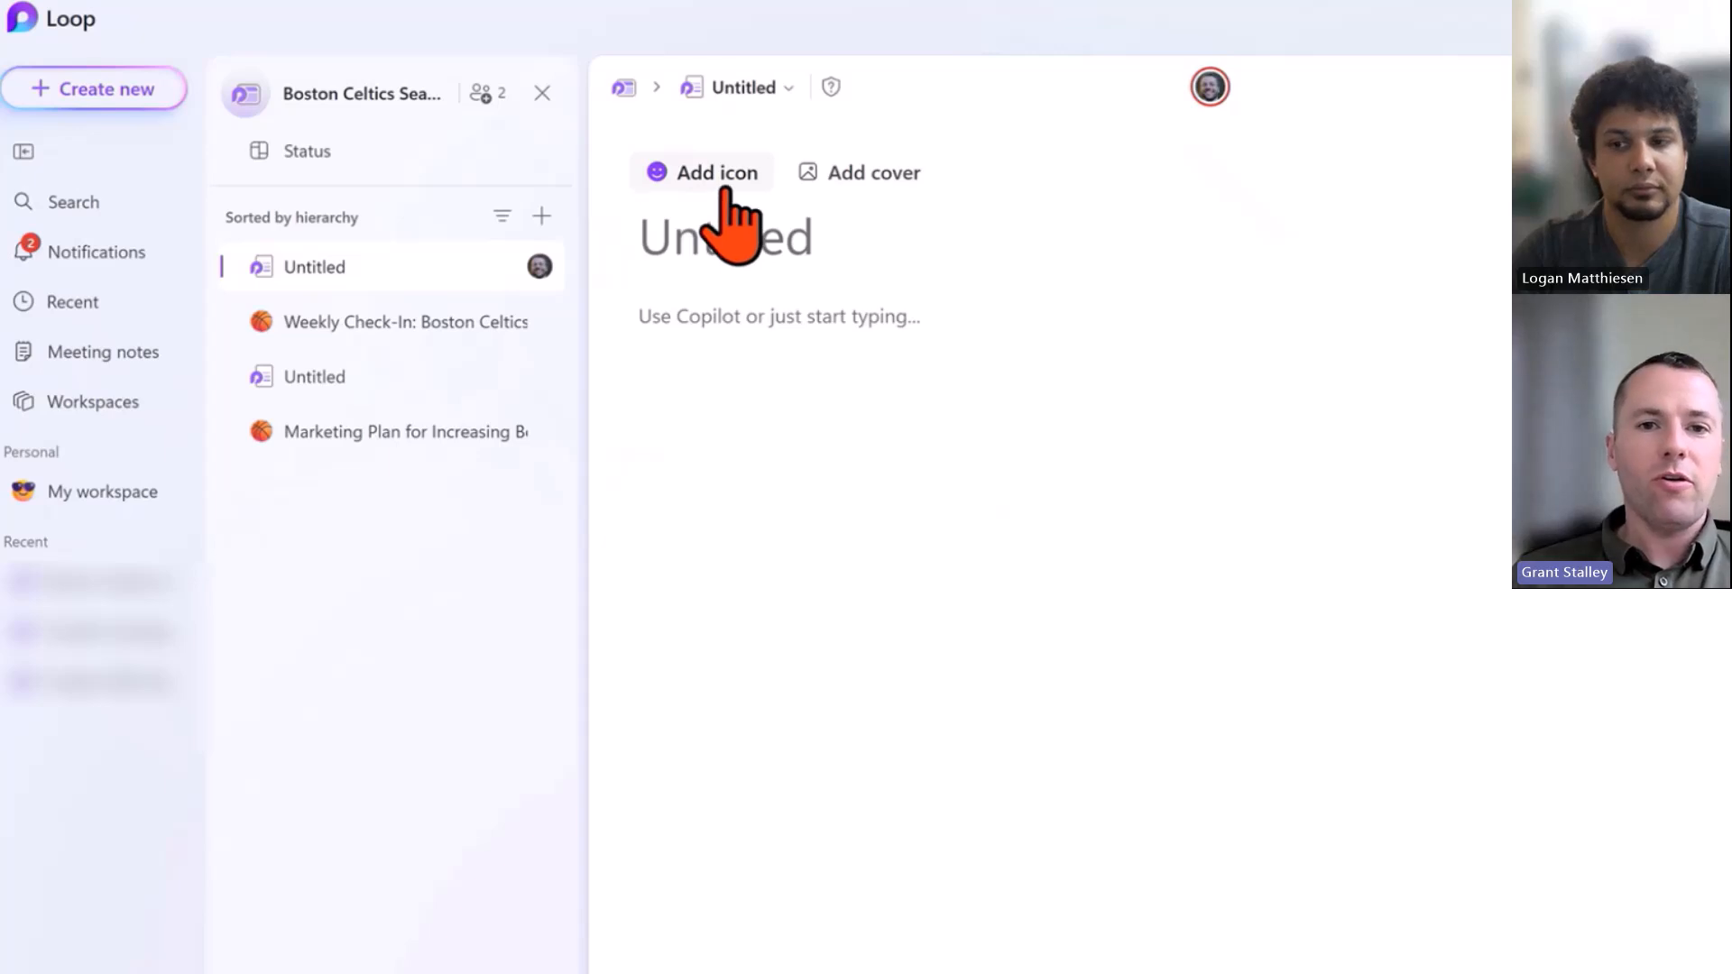
left_click(853, 173)
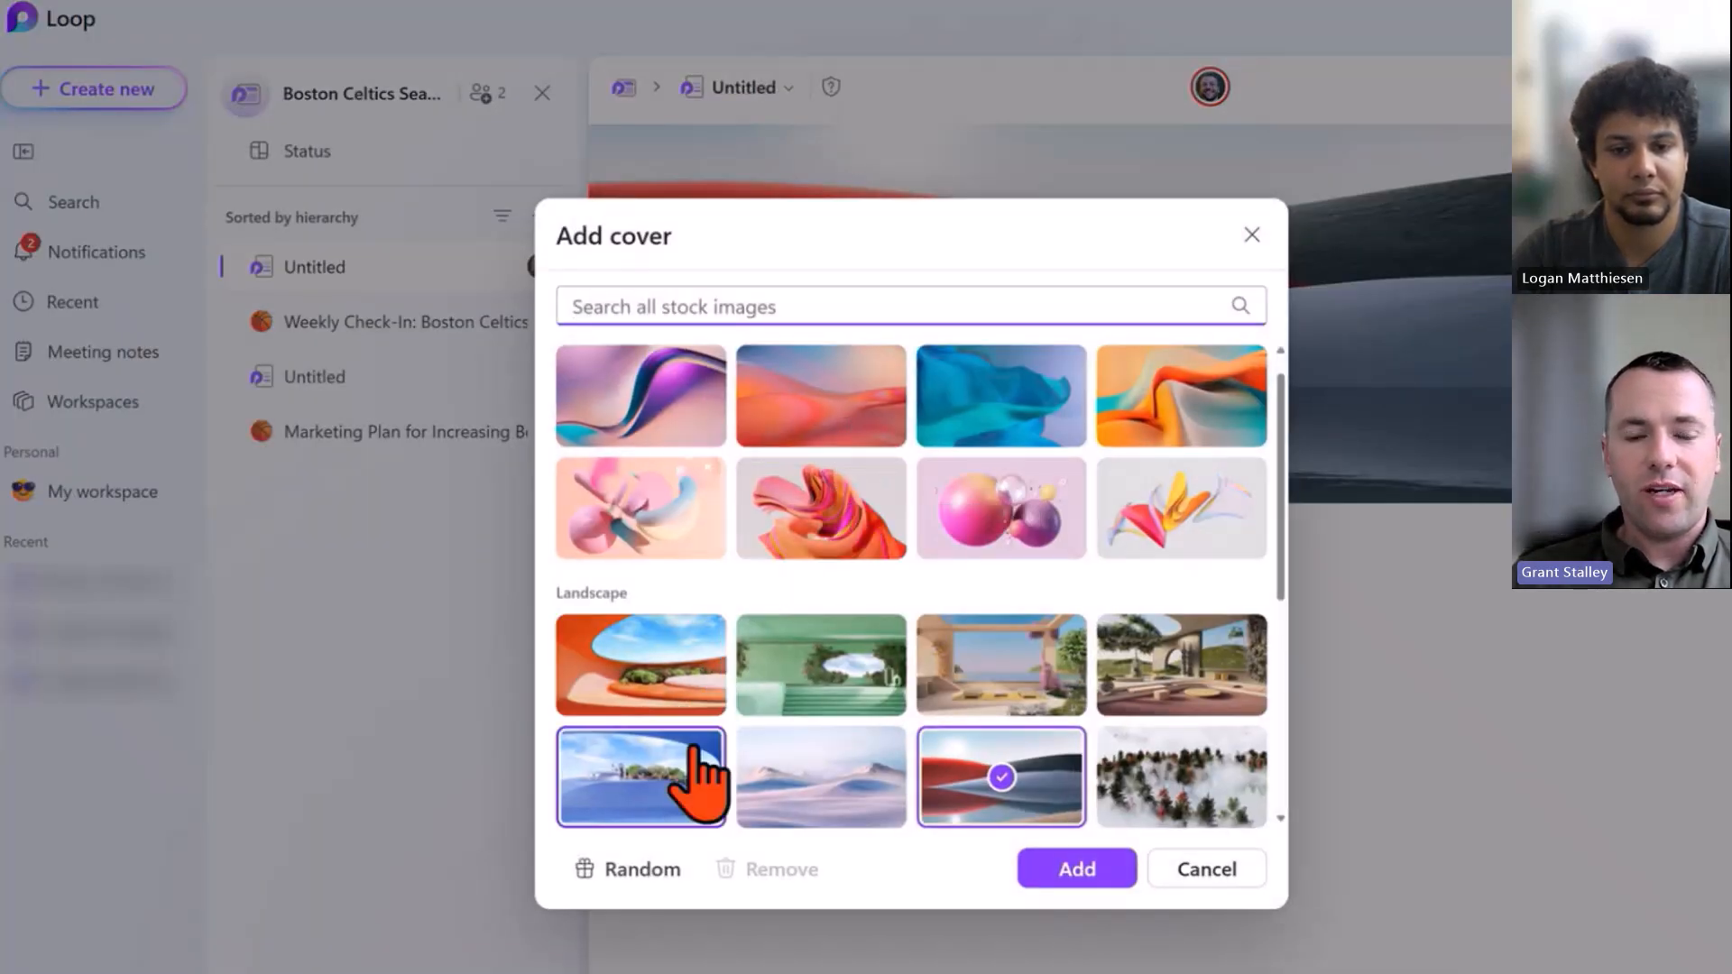
left_click(1124, 687)
left_click(1105, 868)
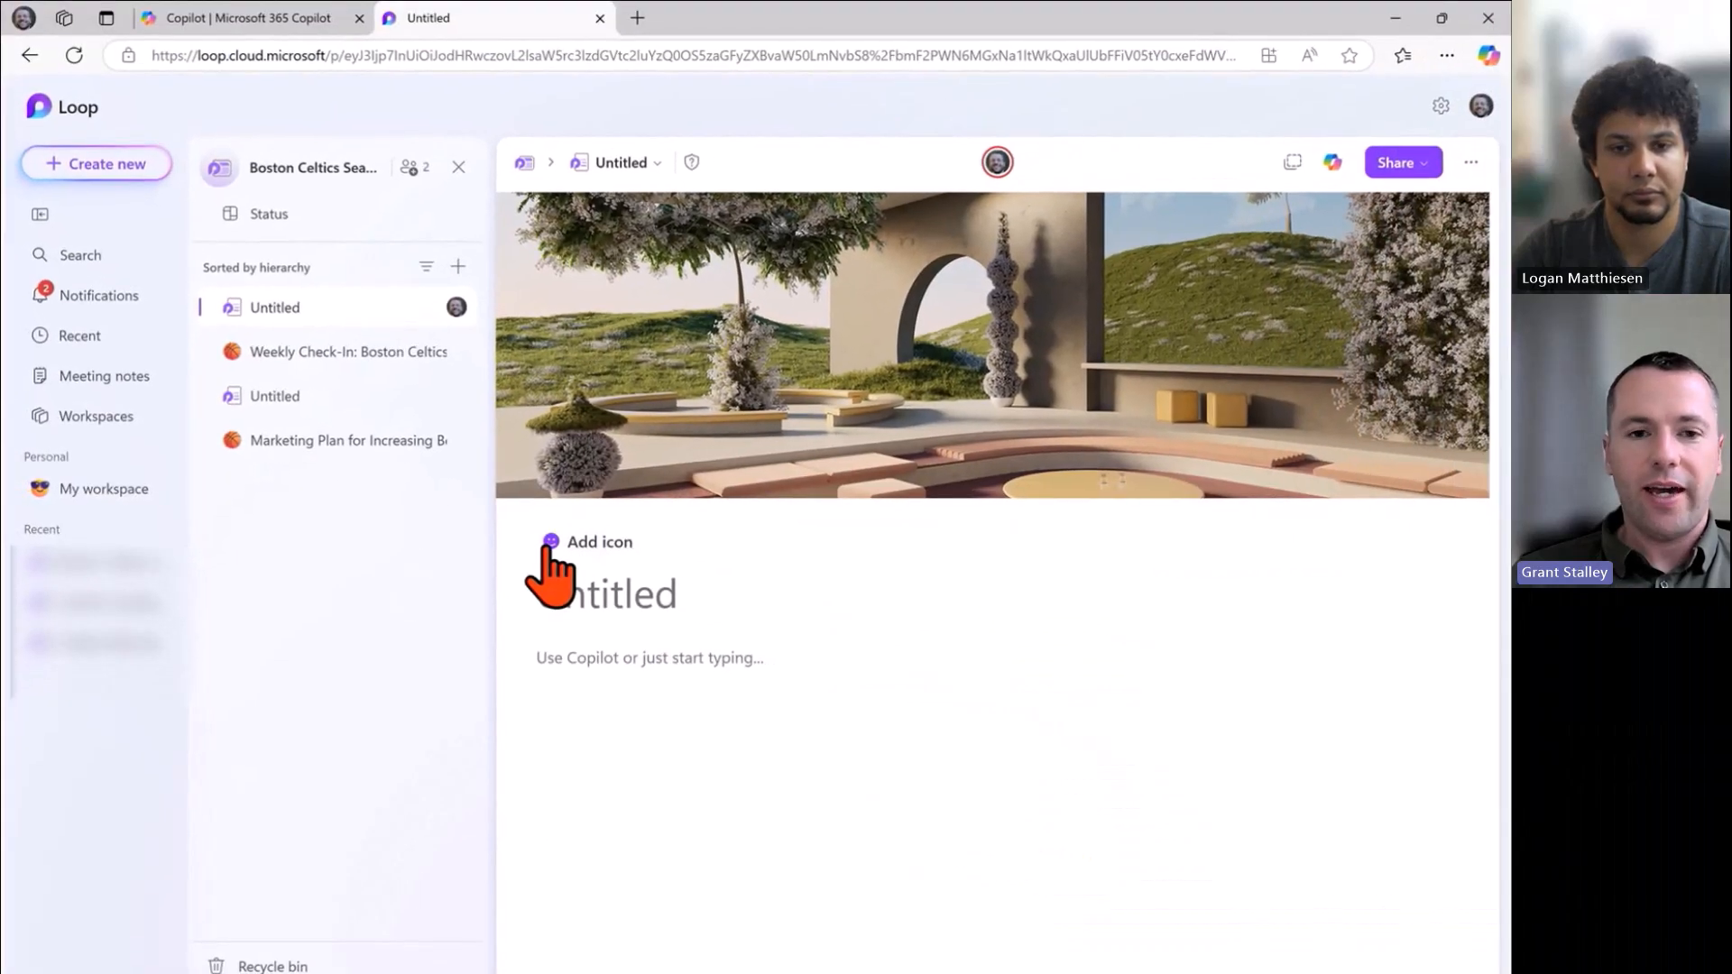
left_click(552, 544)
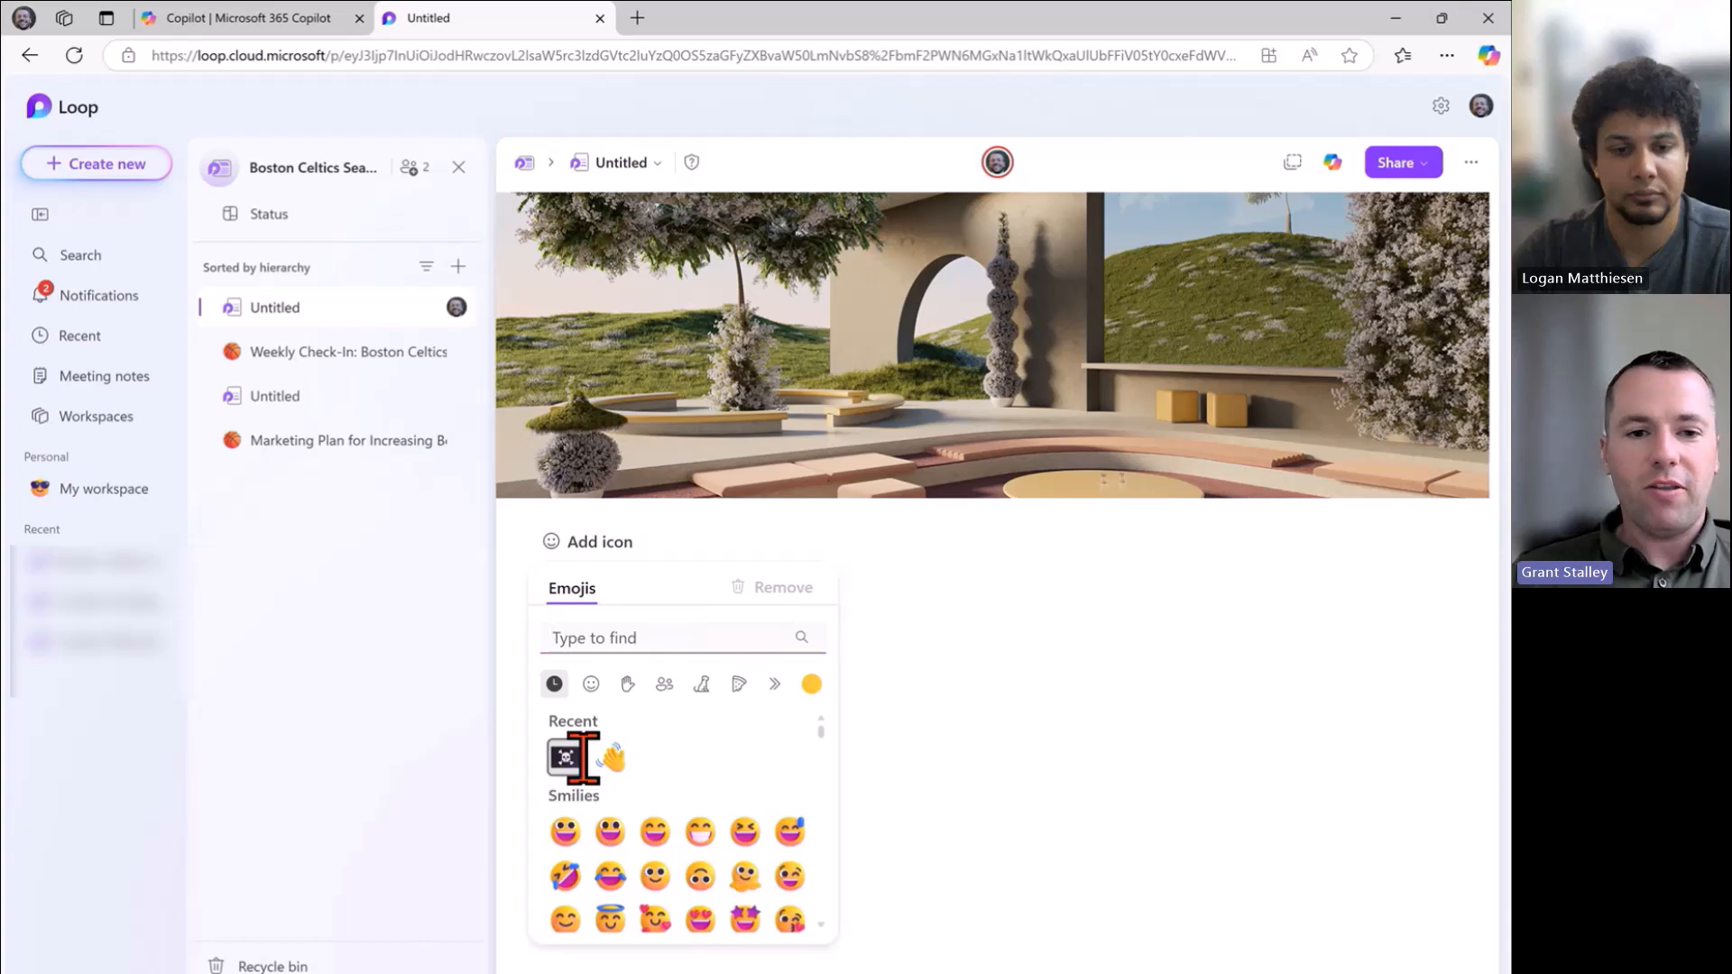
left_click(565, 757)
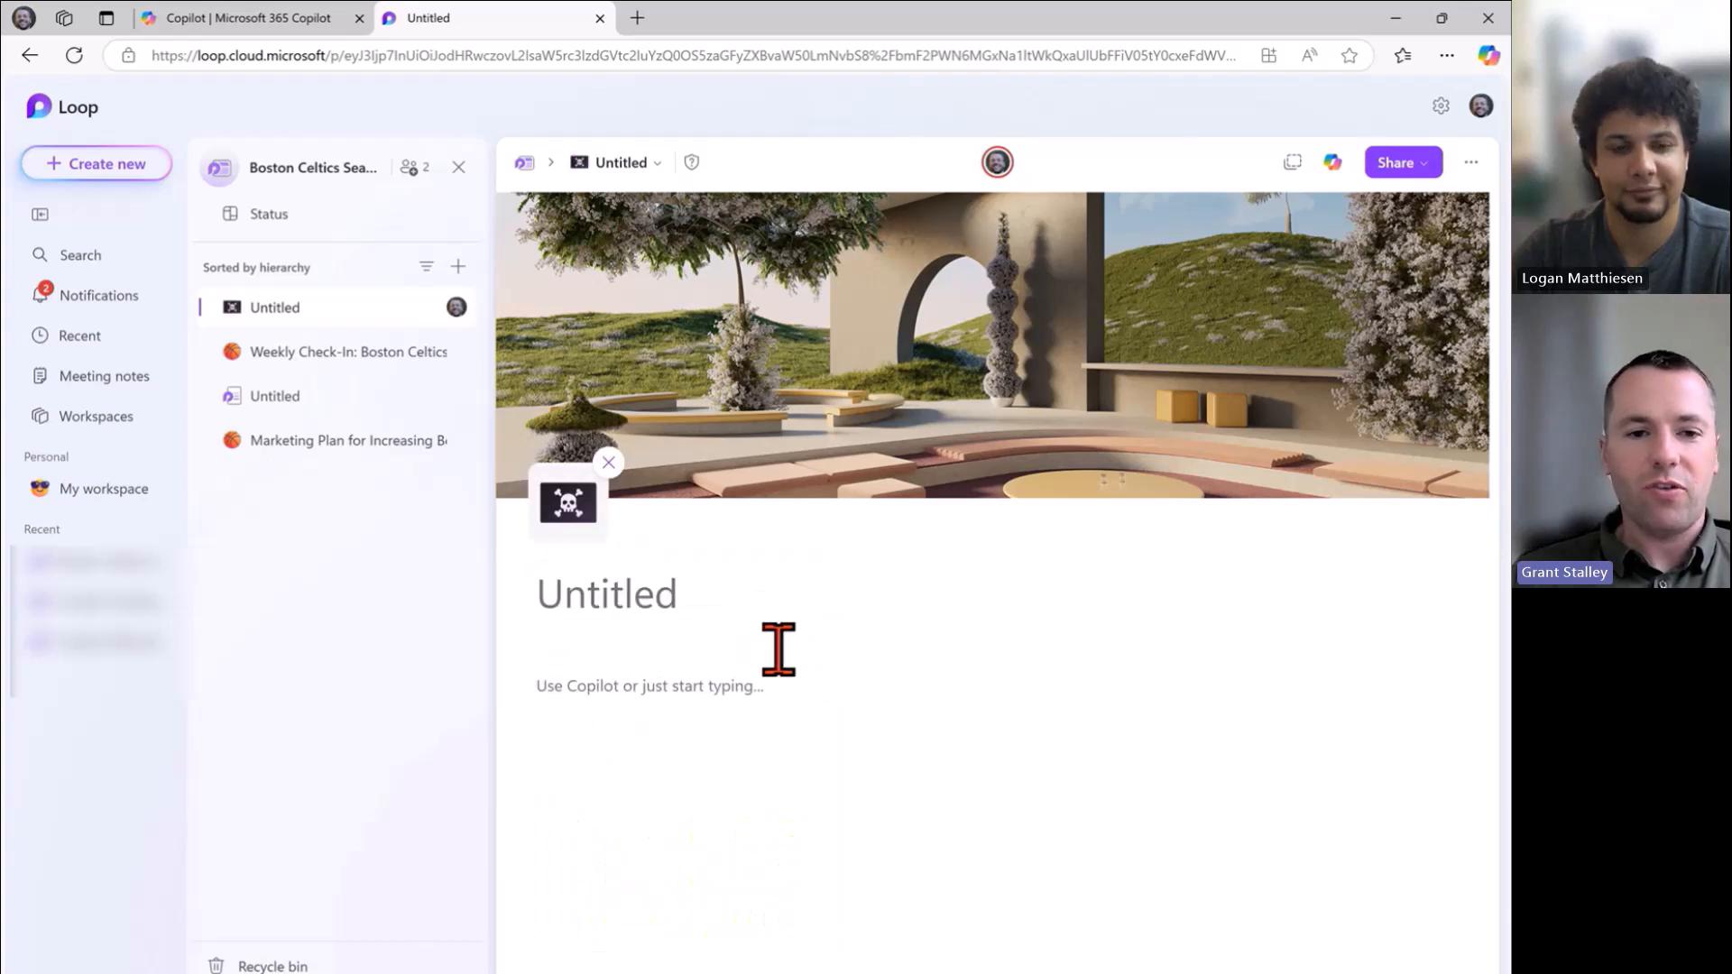
Enter 'Pirate Plan of Attack' as the title of the pirate-flag page.
left_click(707, 605)
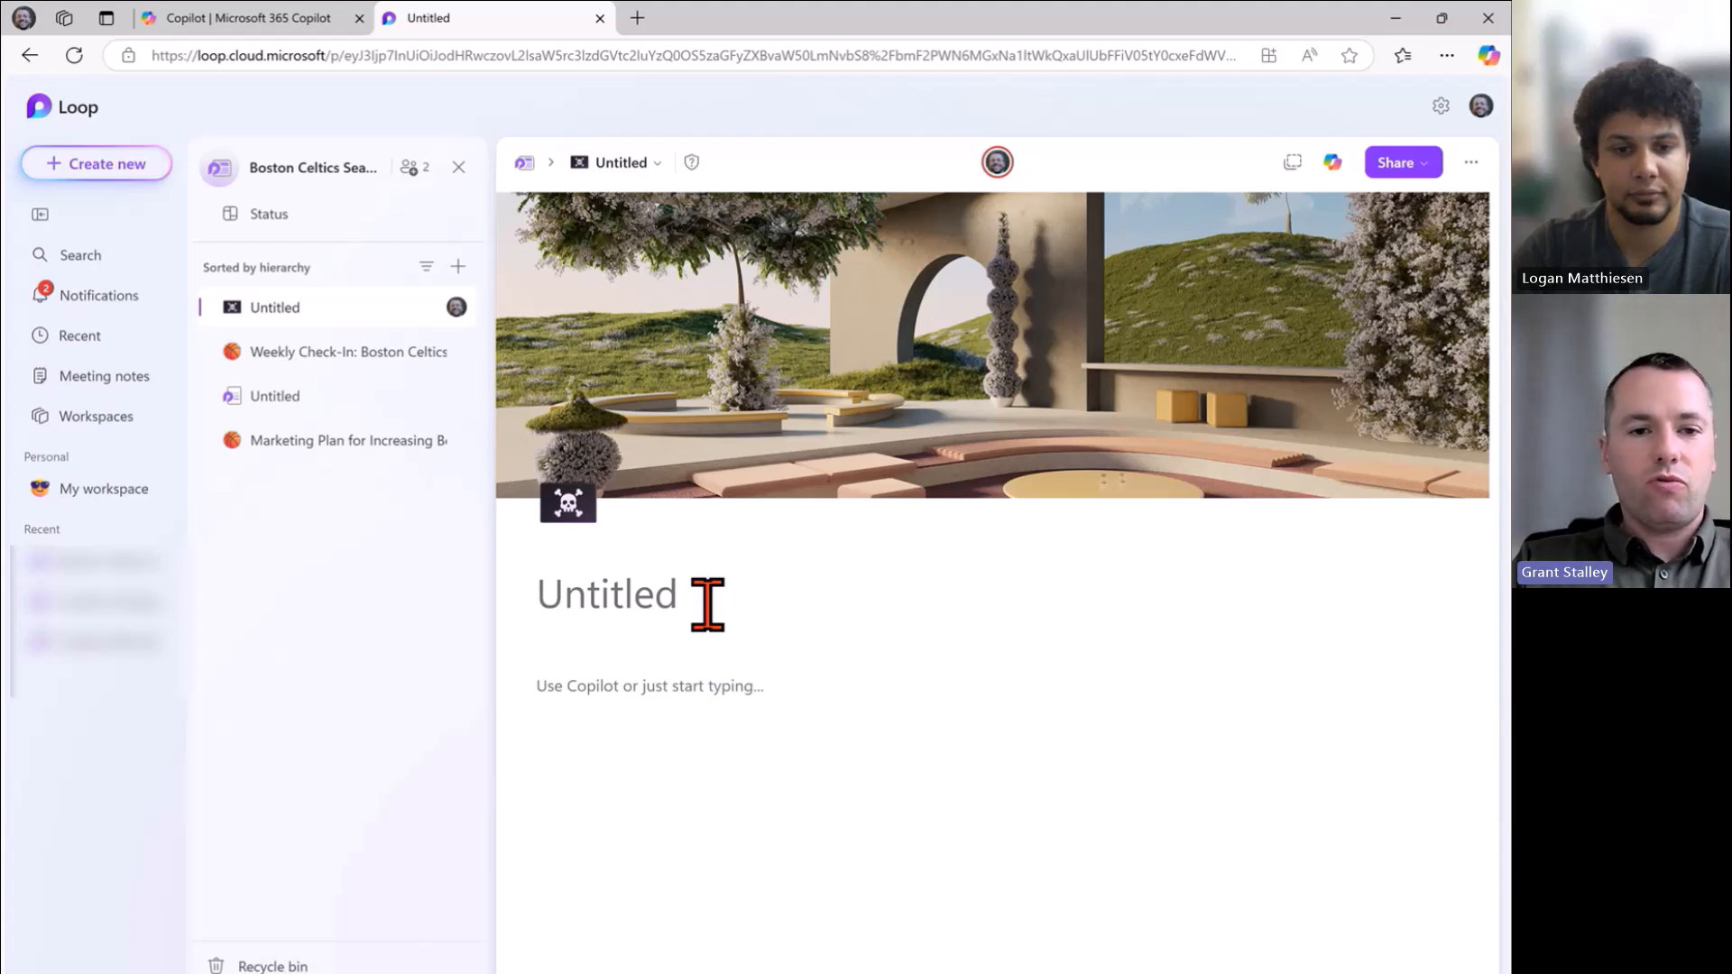
type("Pirate Plan of Attack")
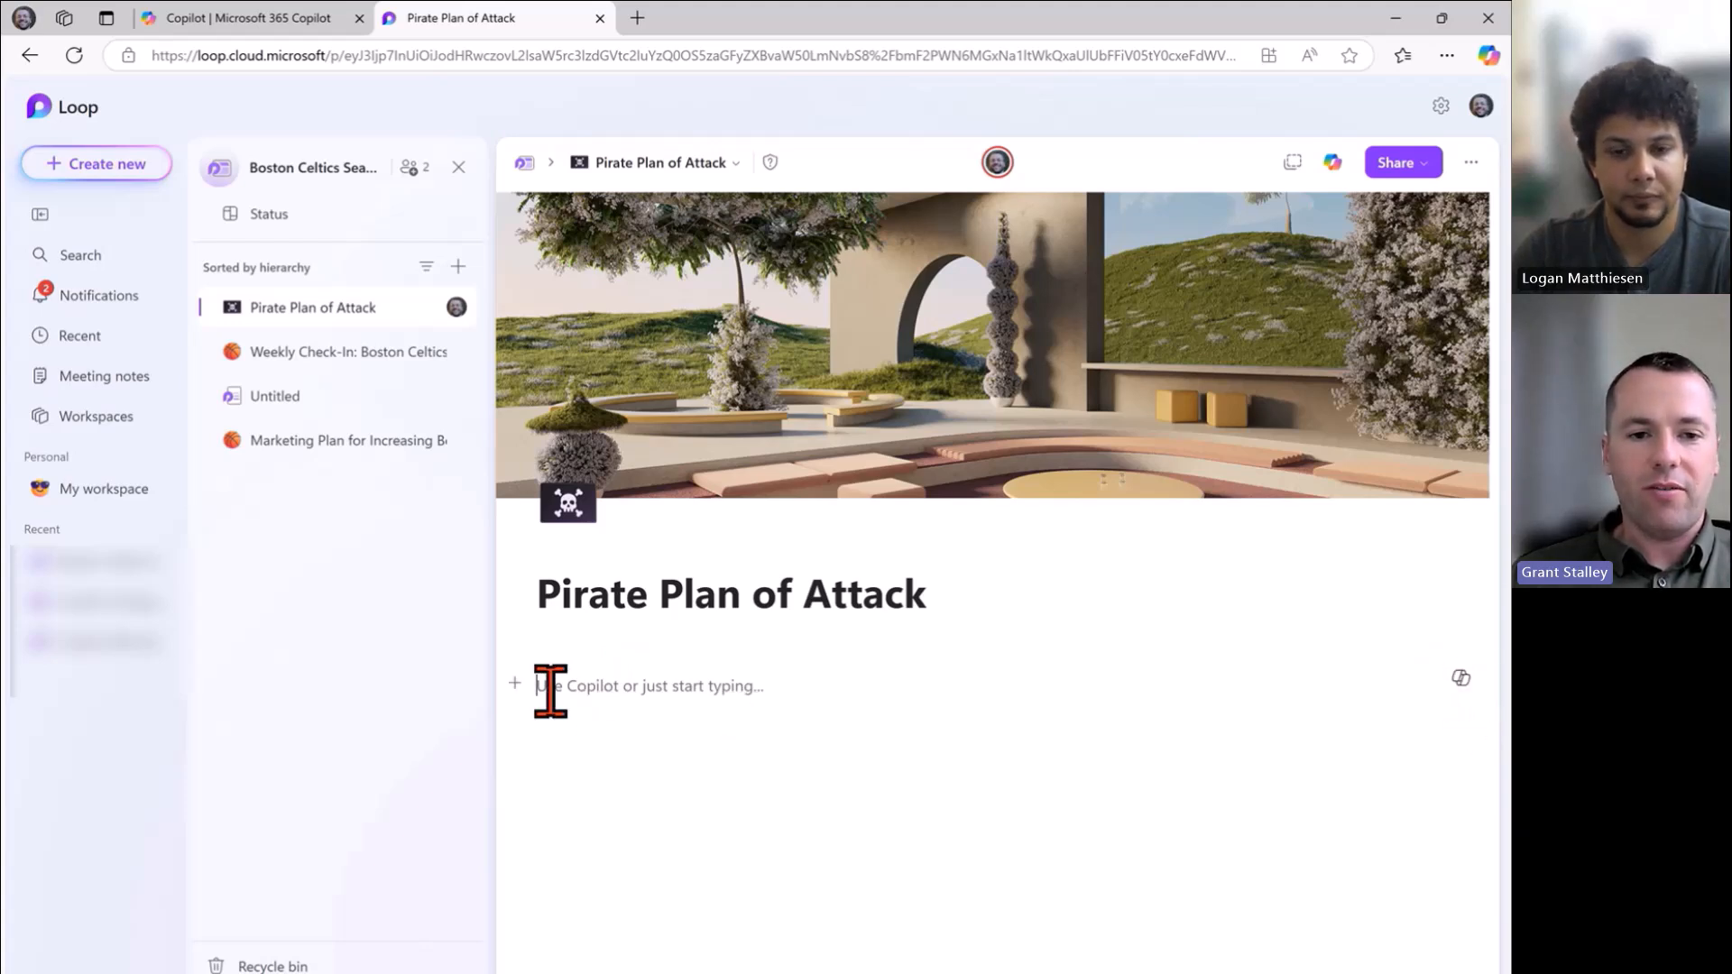
left_click(515, 684)
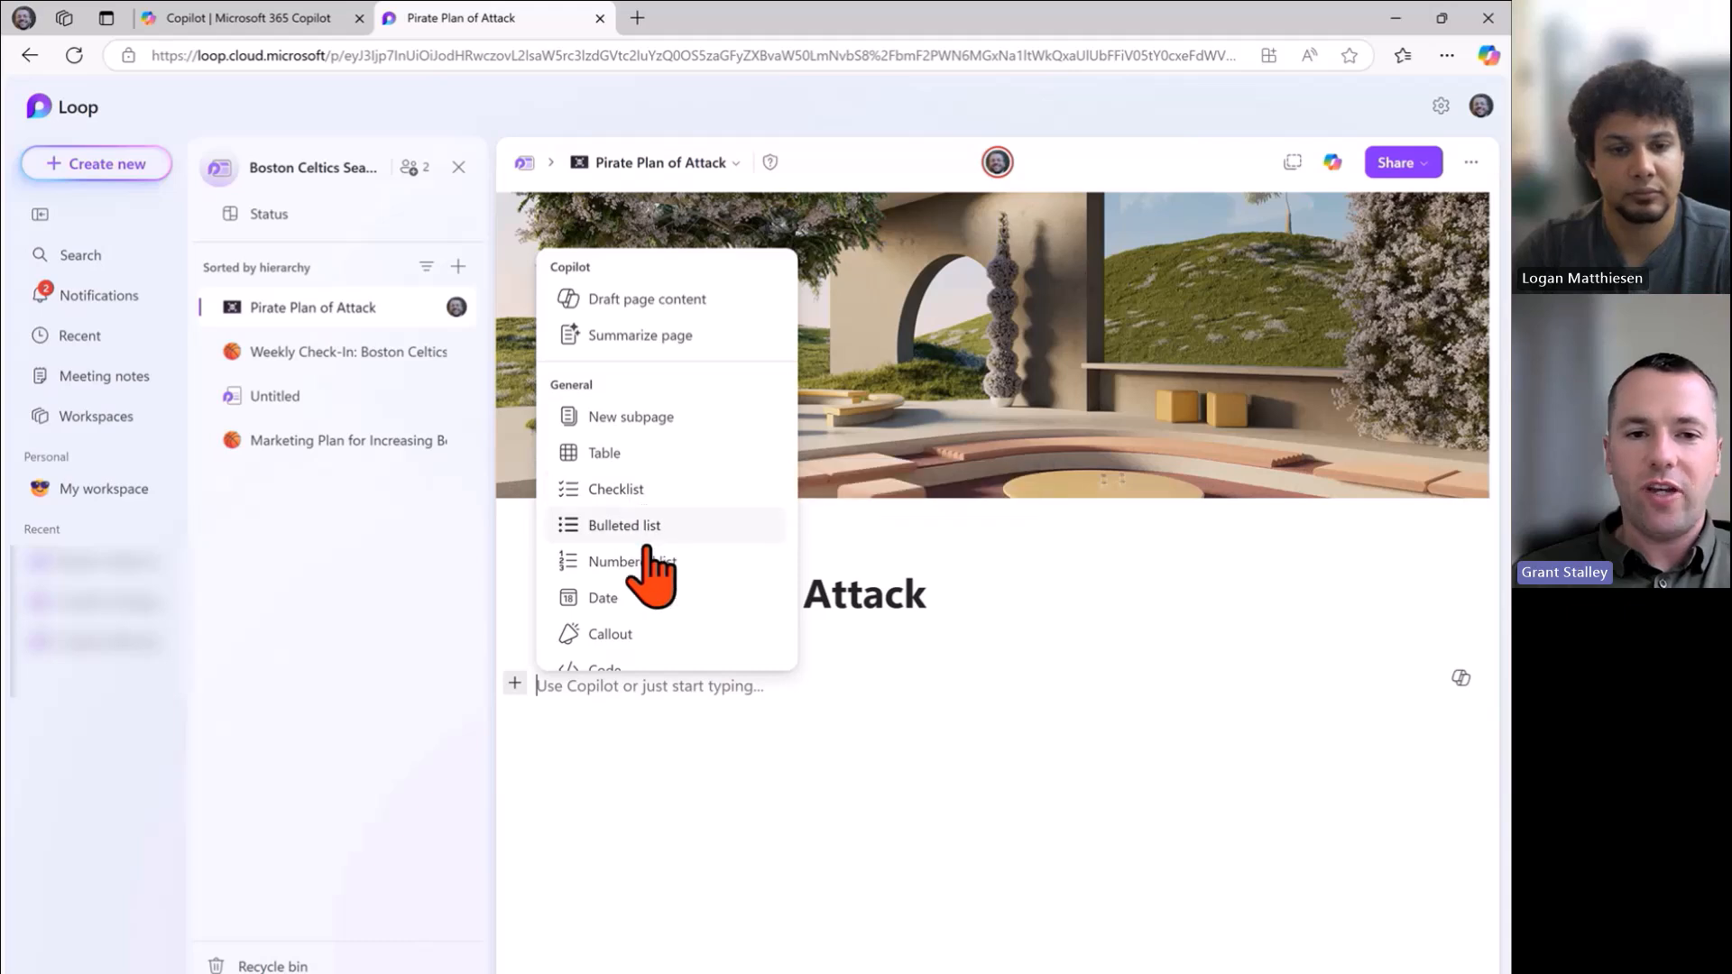
Apply the Heading 1 text style to the empty line below the Pirate Plan of Attack title.
scroll(668, 581, "down", 3)
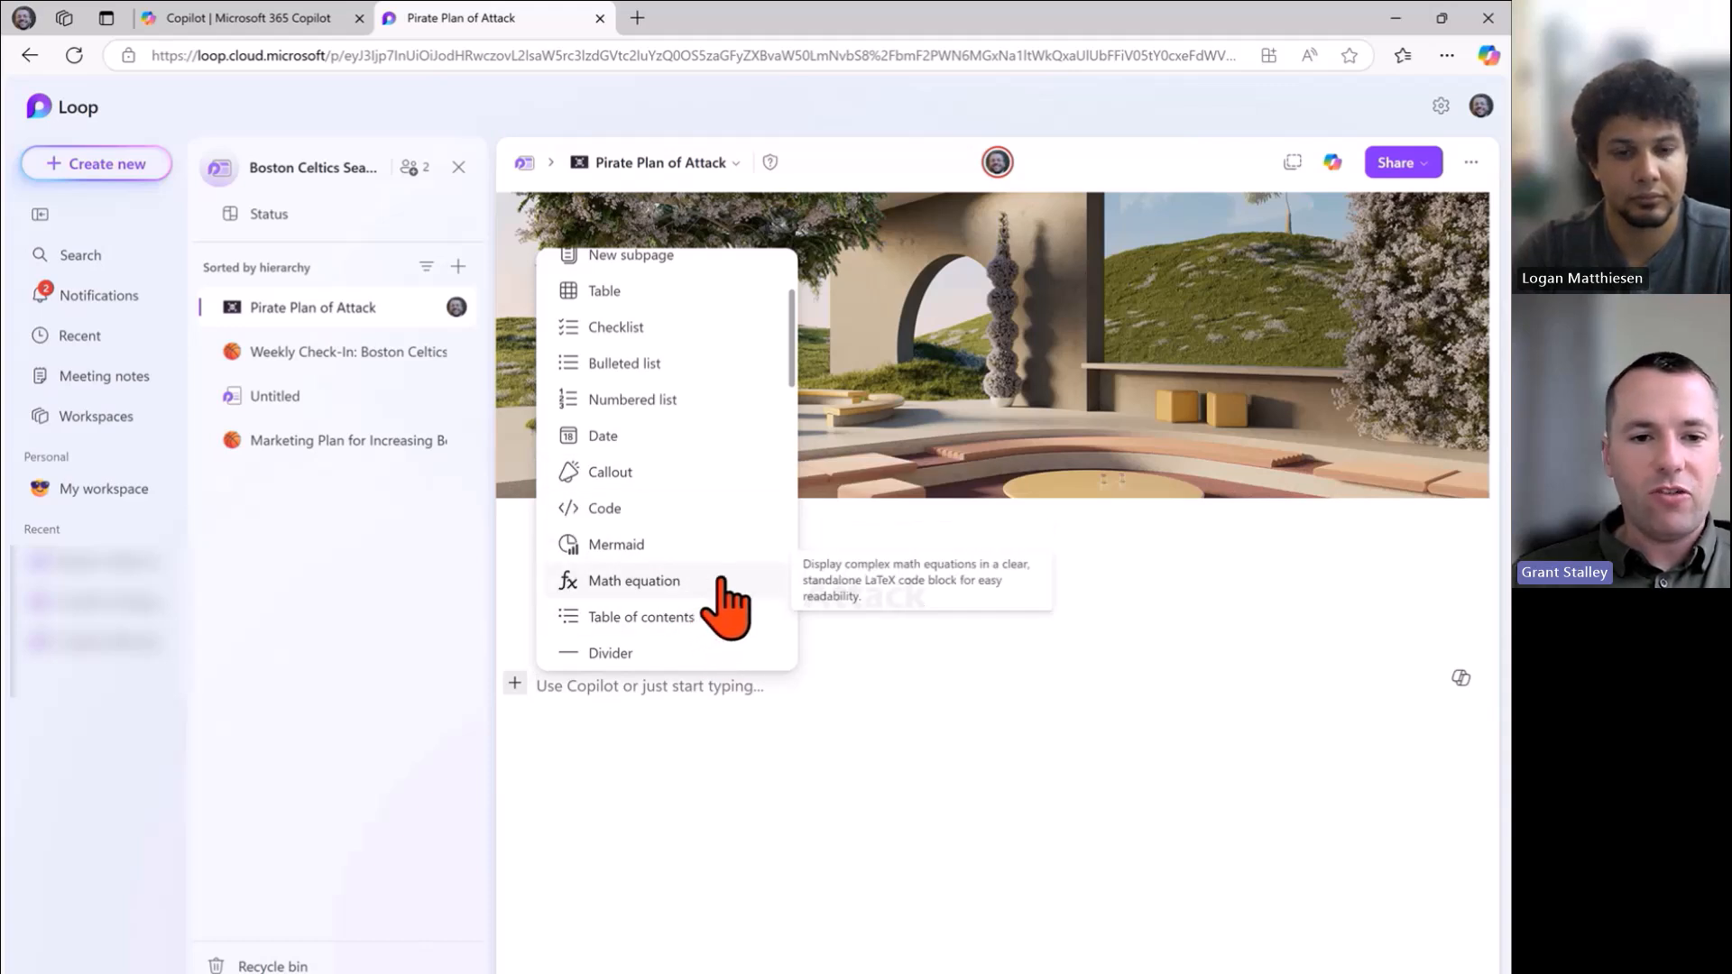
scroll(721, 609, "down", 3)
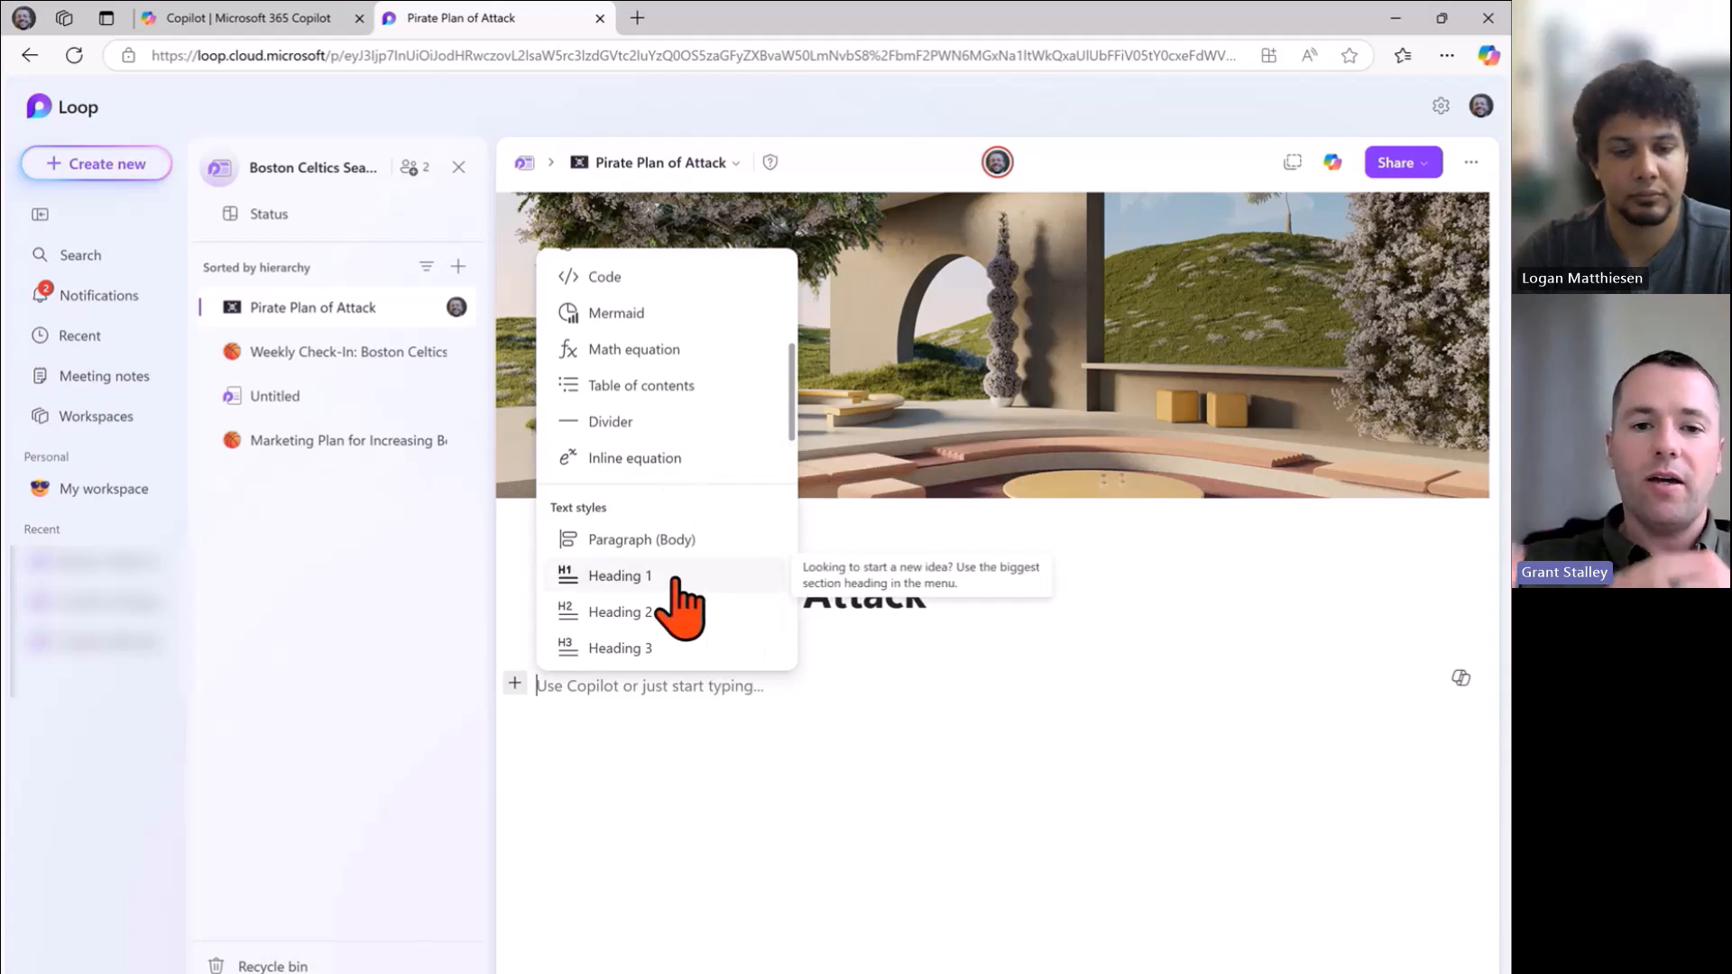
scroll(680, 602, "down", 2)
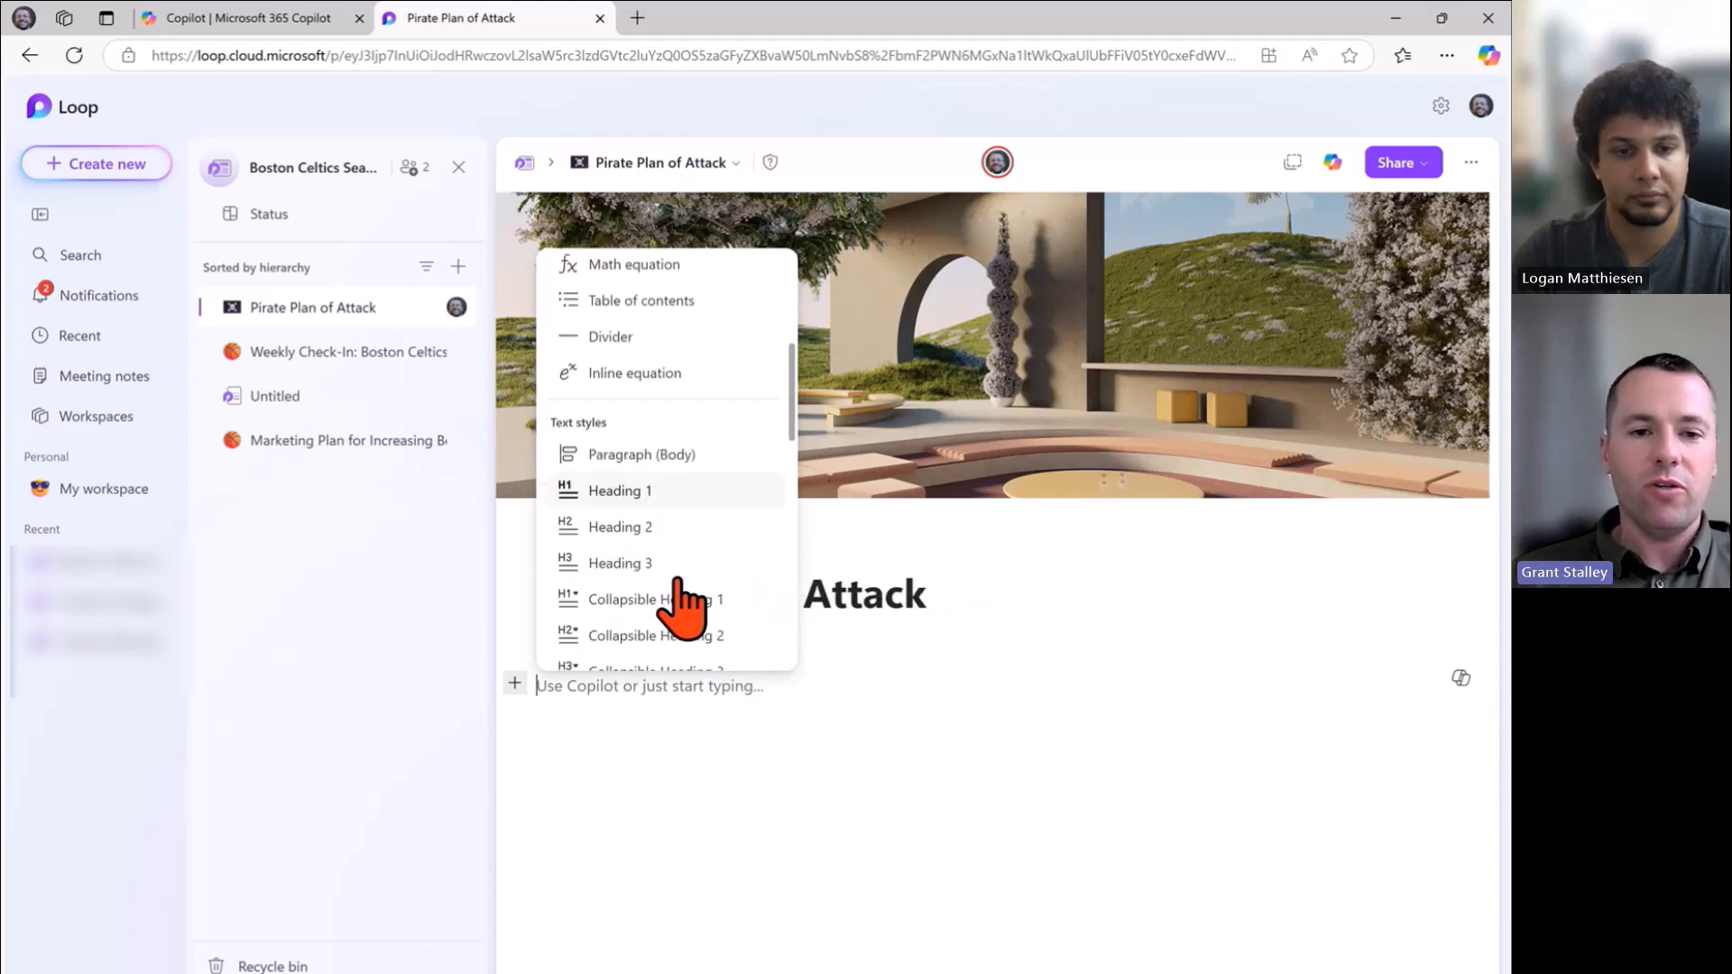
scroll(722, 494, "down", 3)
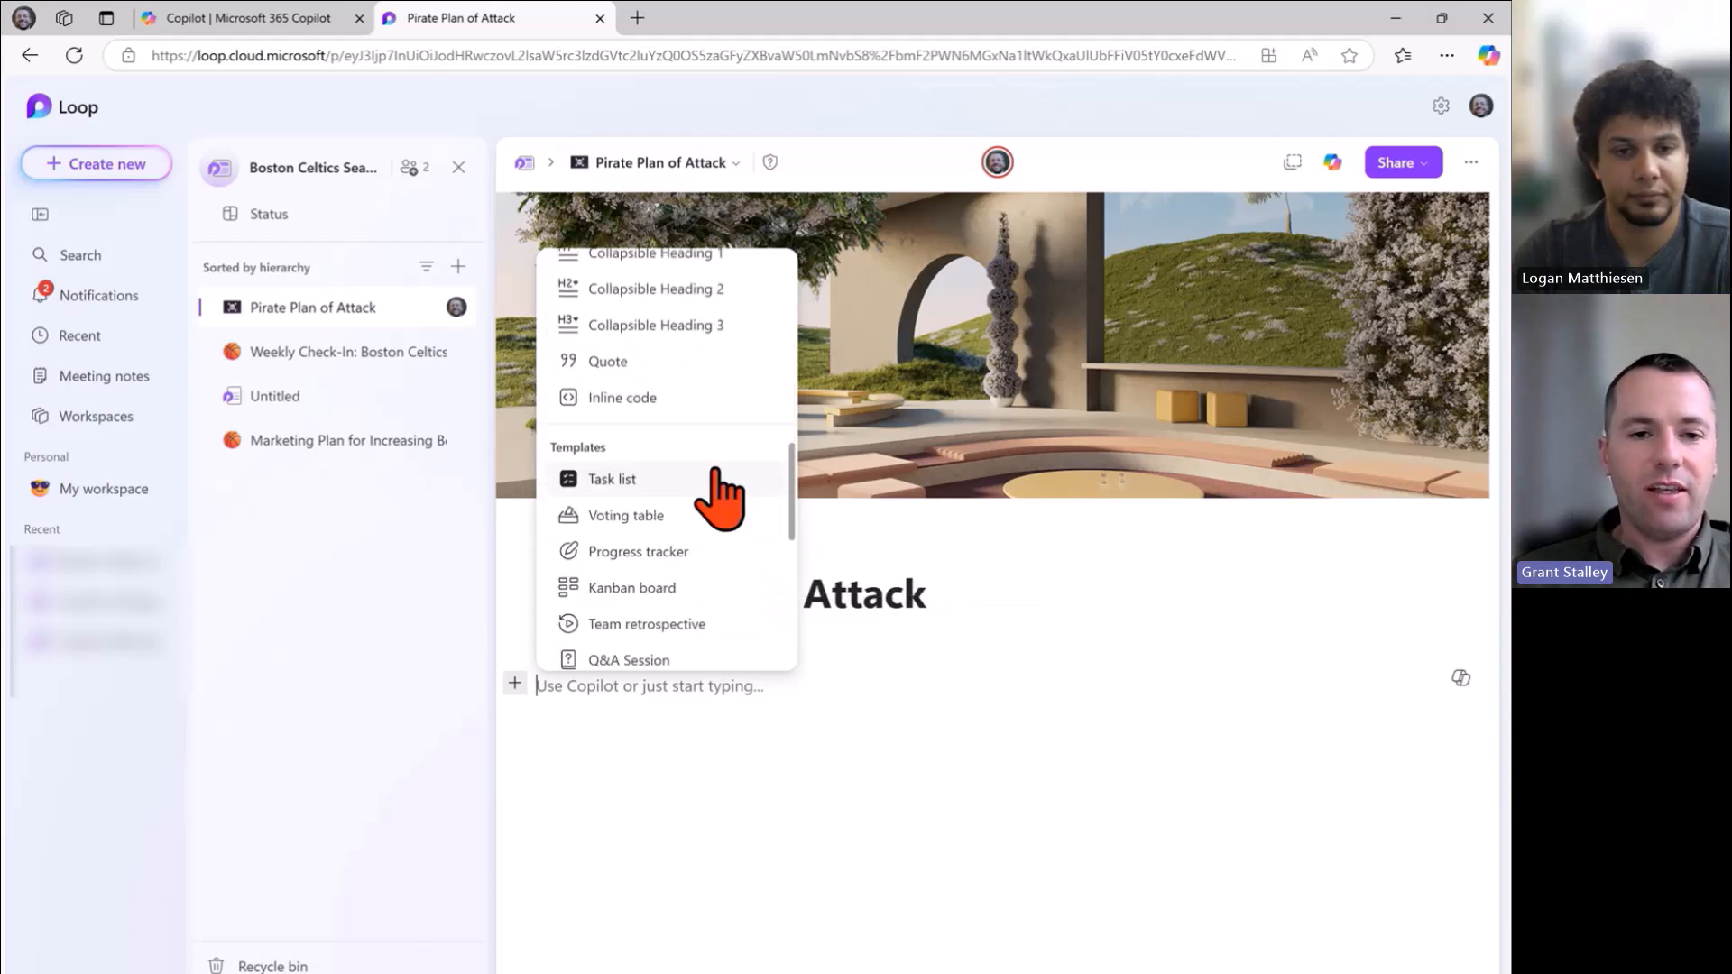
scroll(722, 495, "down", 2)
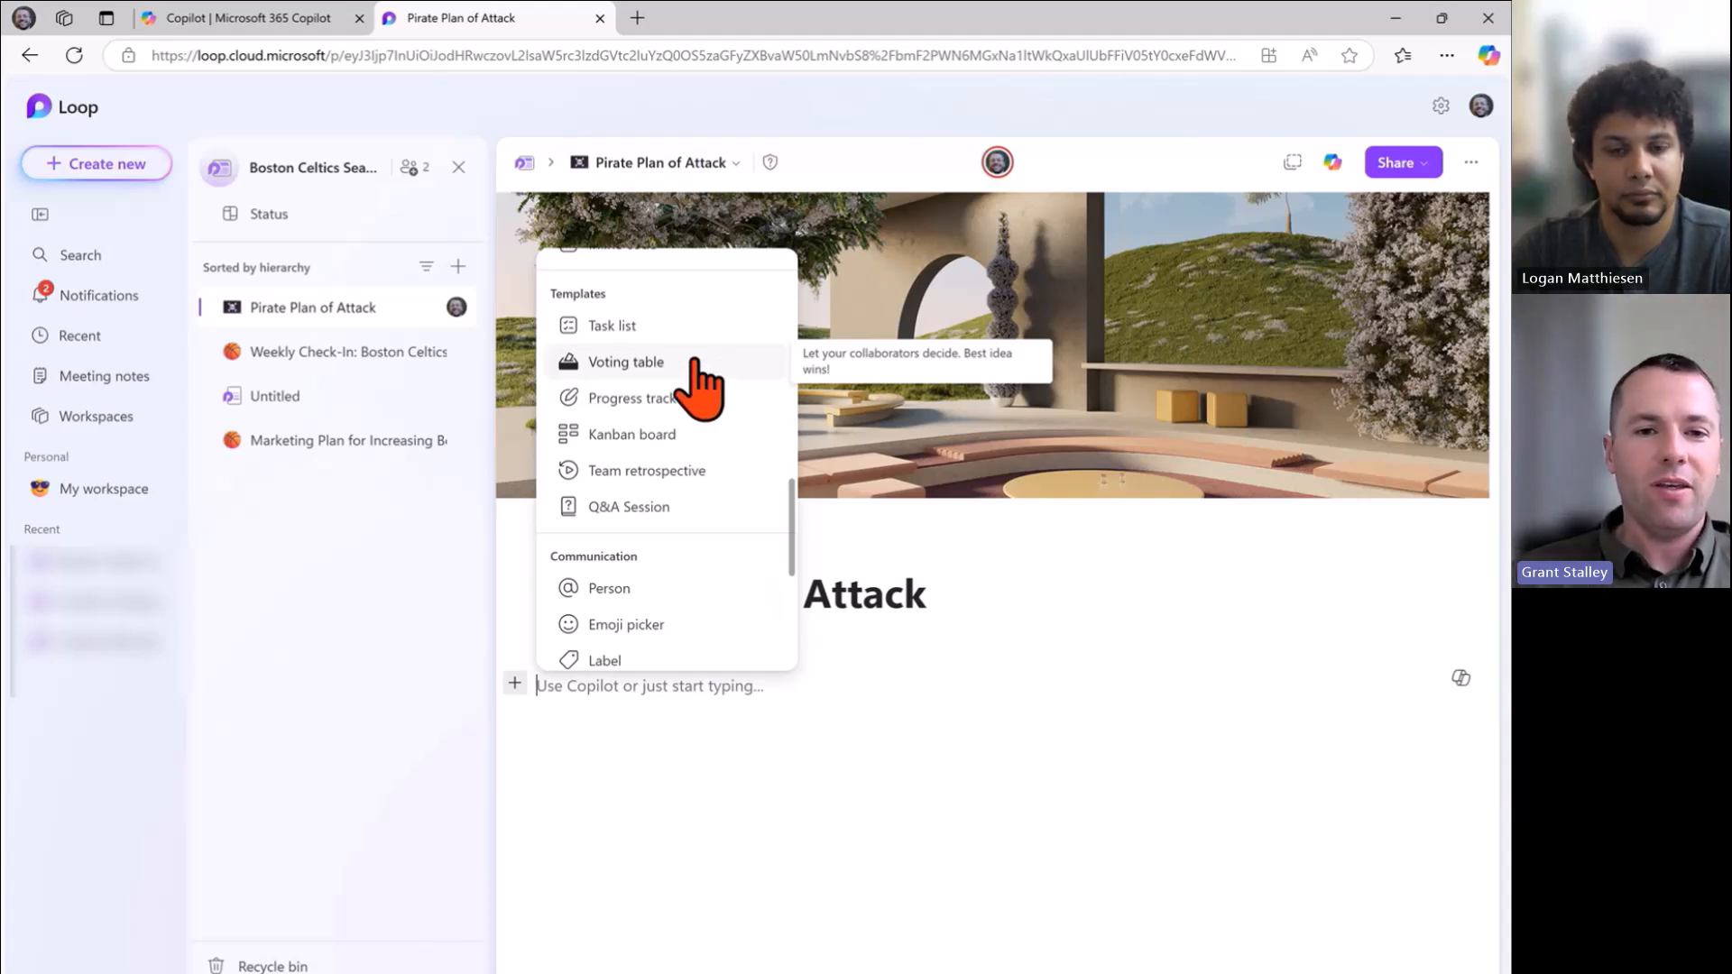
scroll(712, 379, "up", 5)
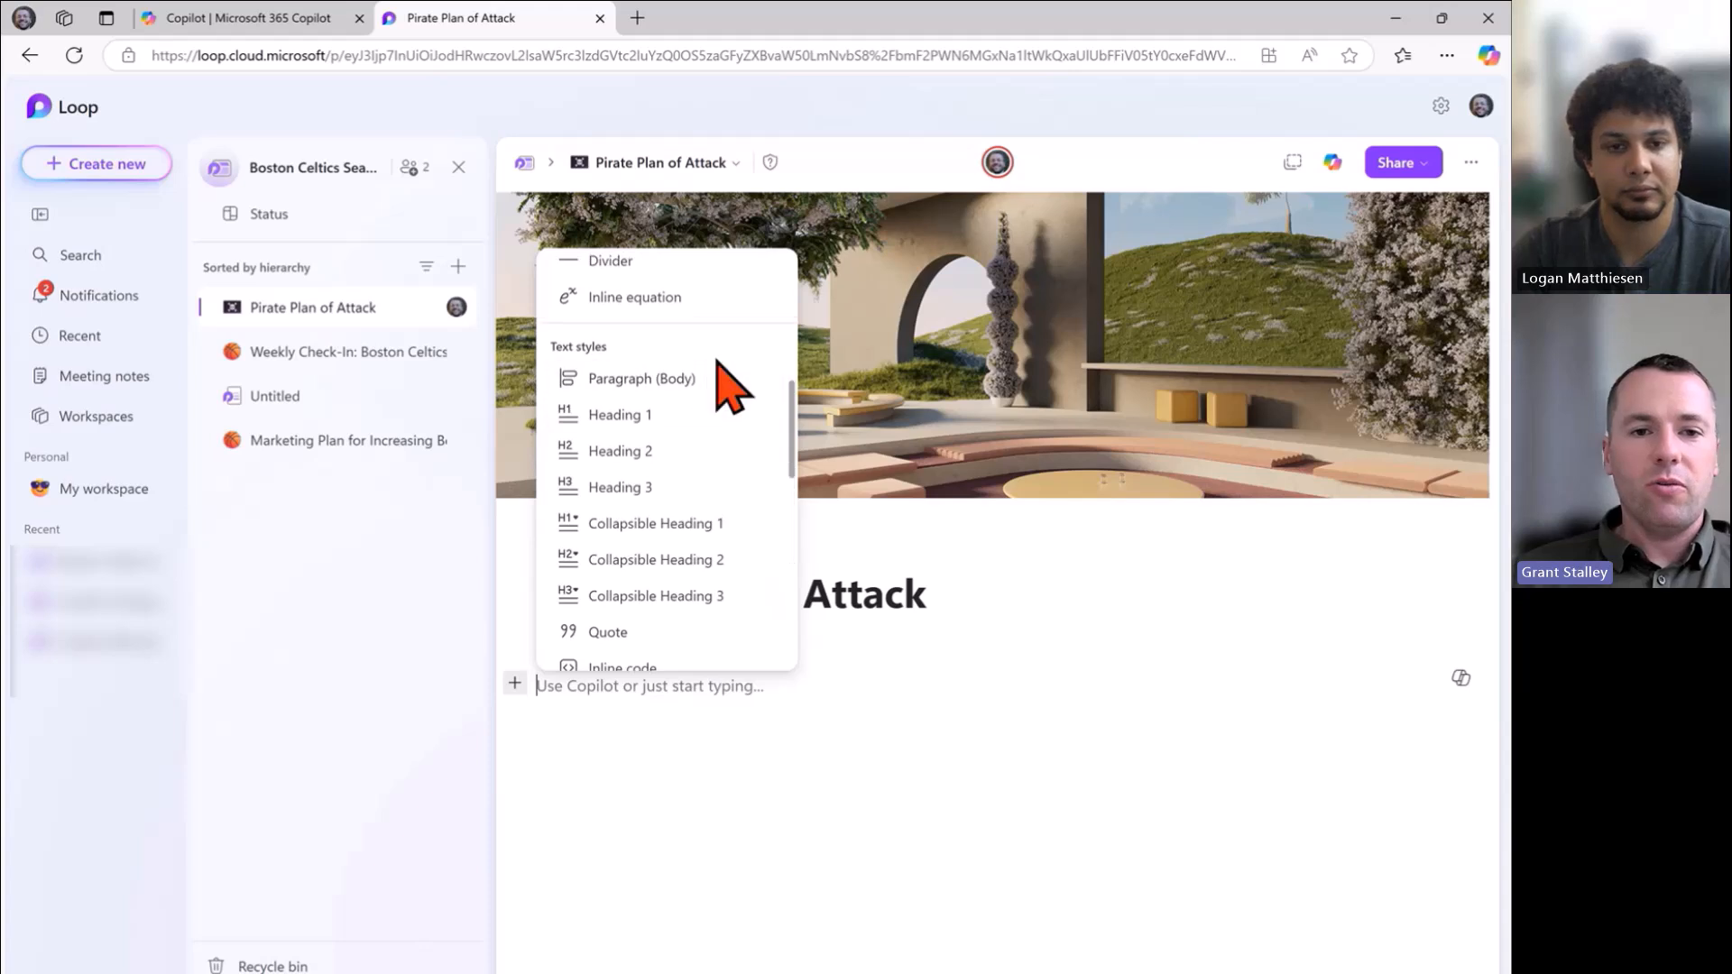
left_click(669, 415)
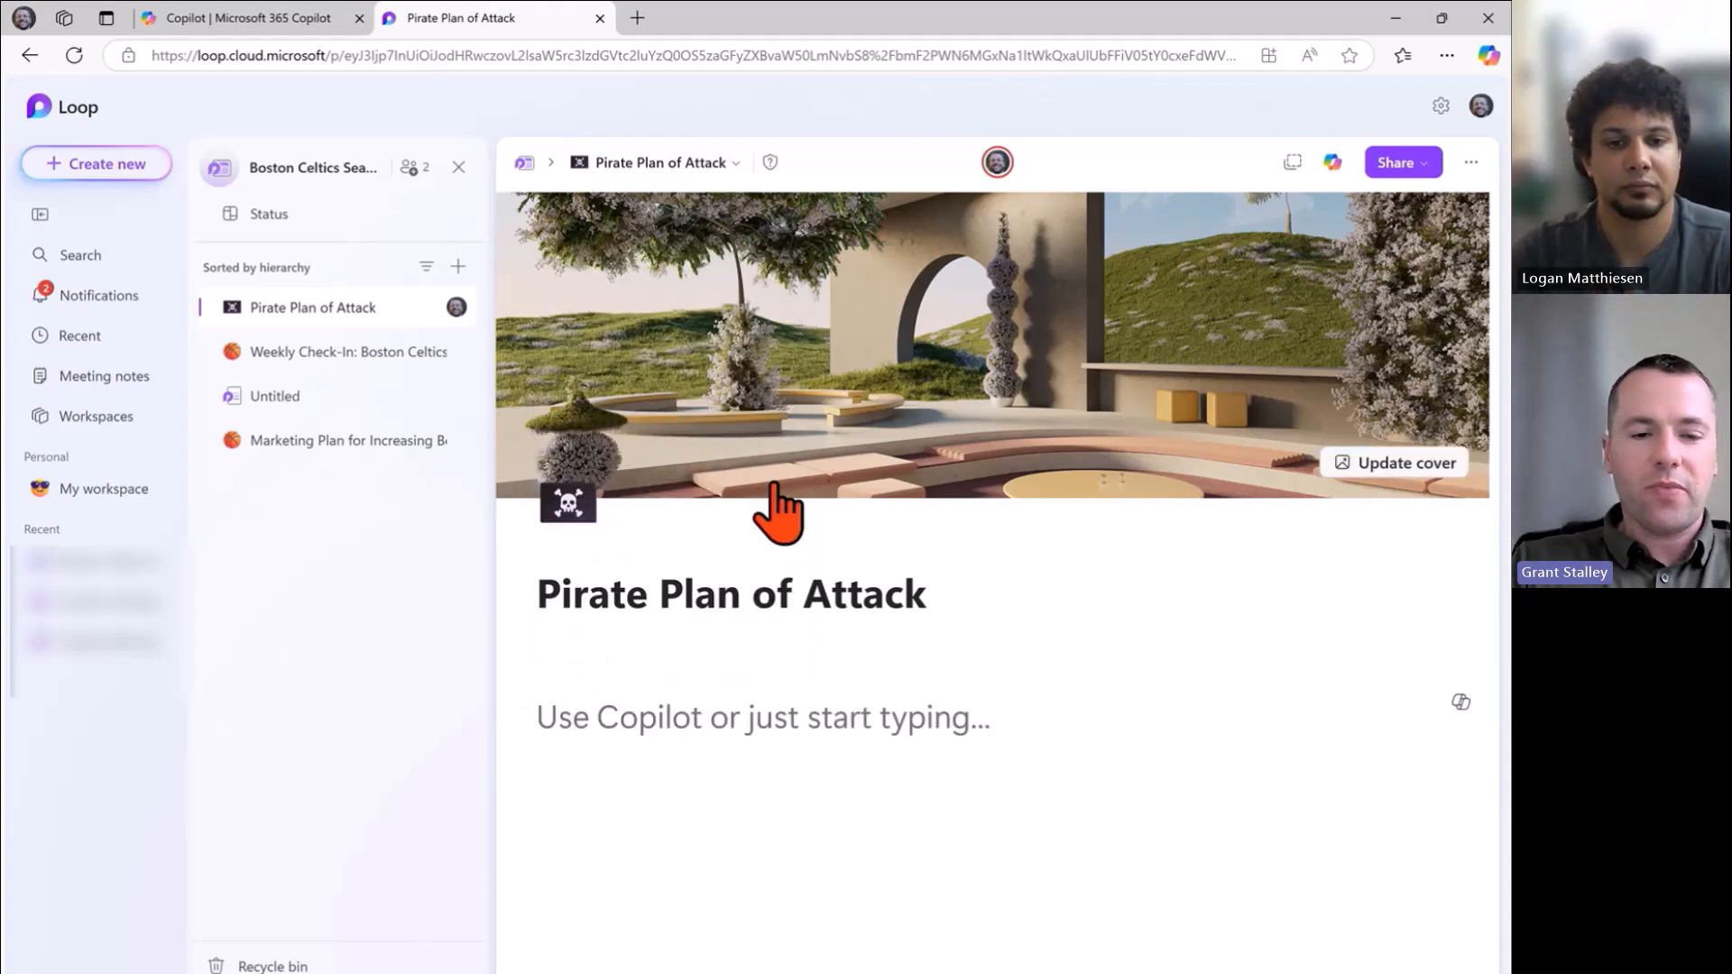
Type the 'Agenda' heading followed by a bulleted list of Item 1, Item 2 and Item 3.
type("Agenda")
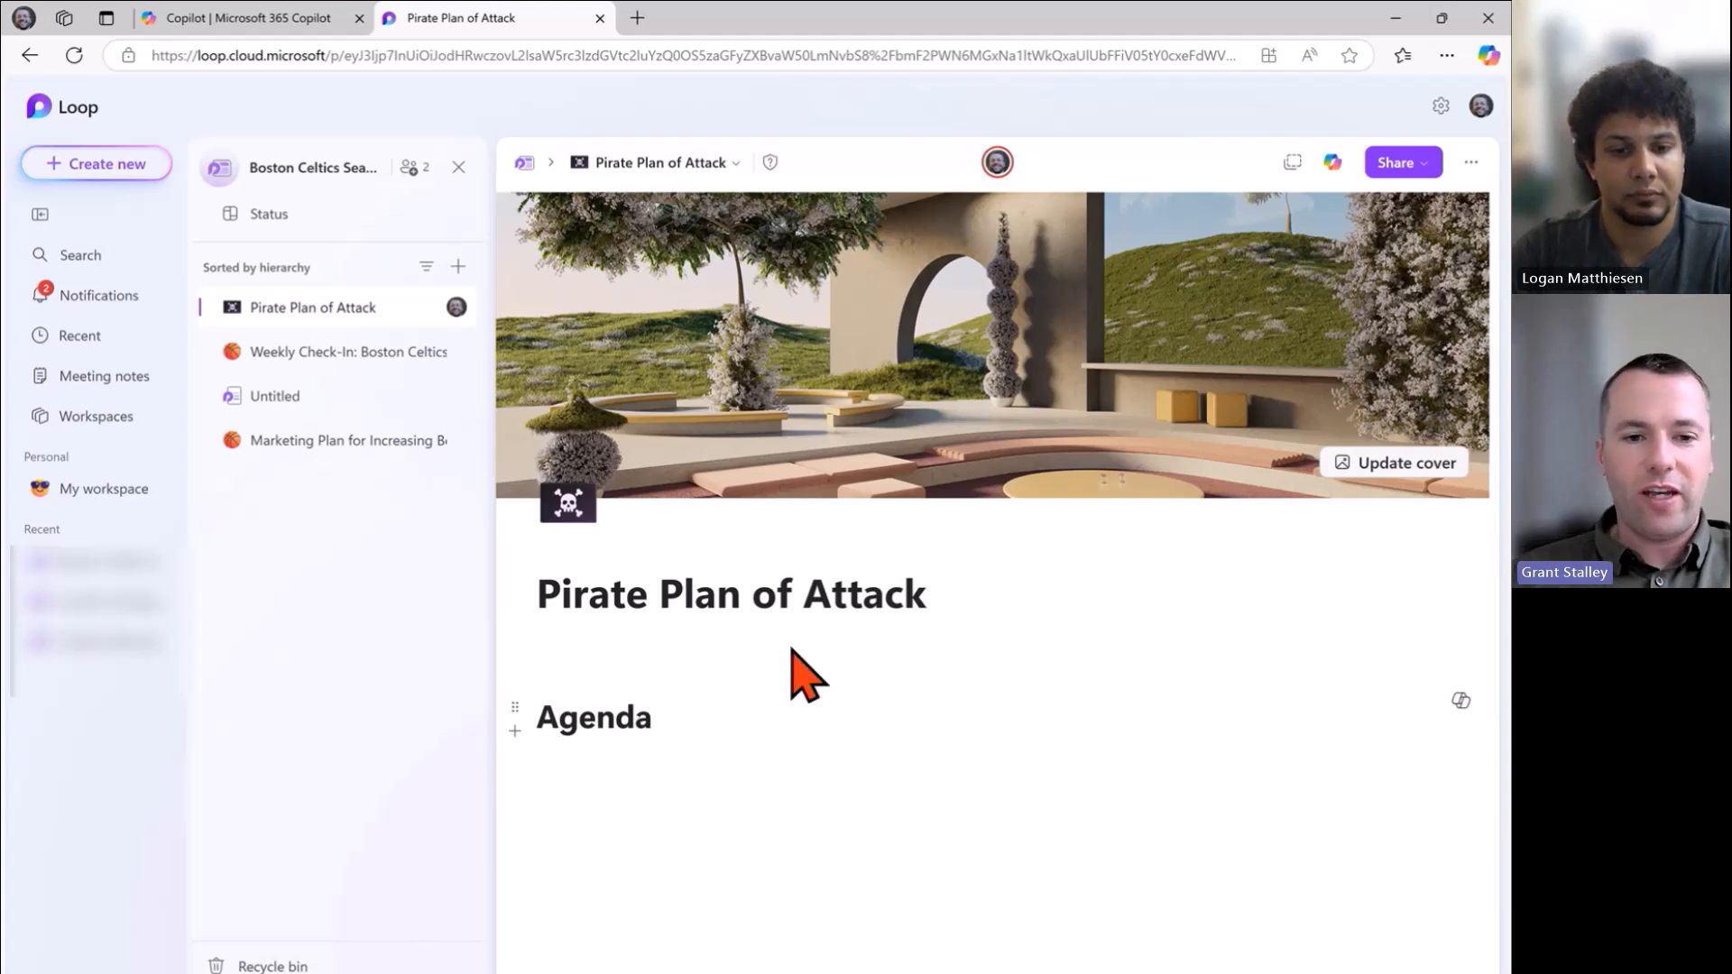
key("Return")
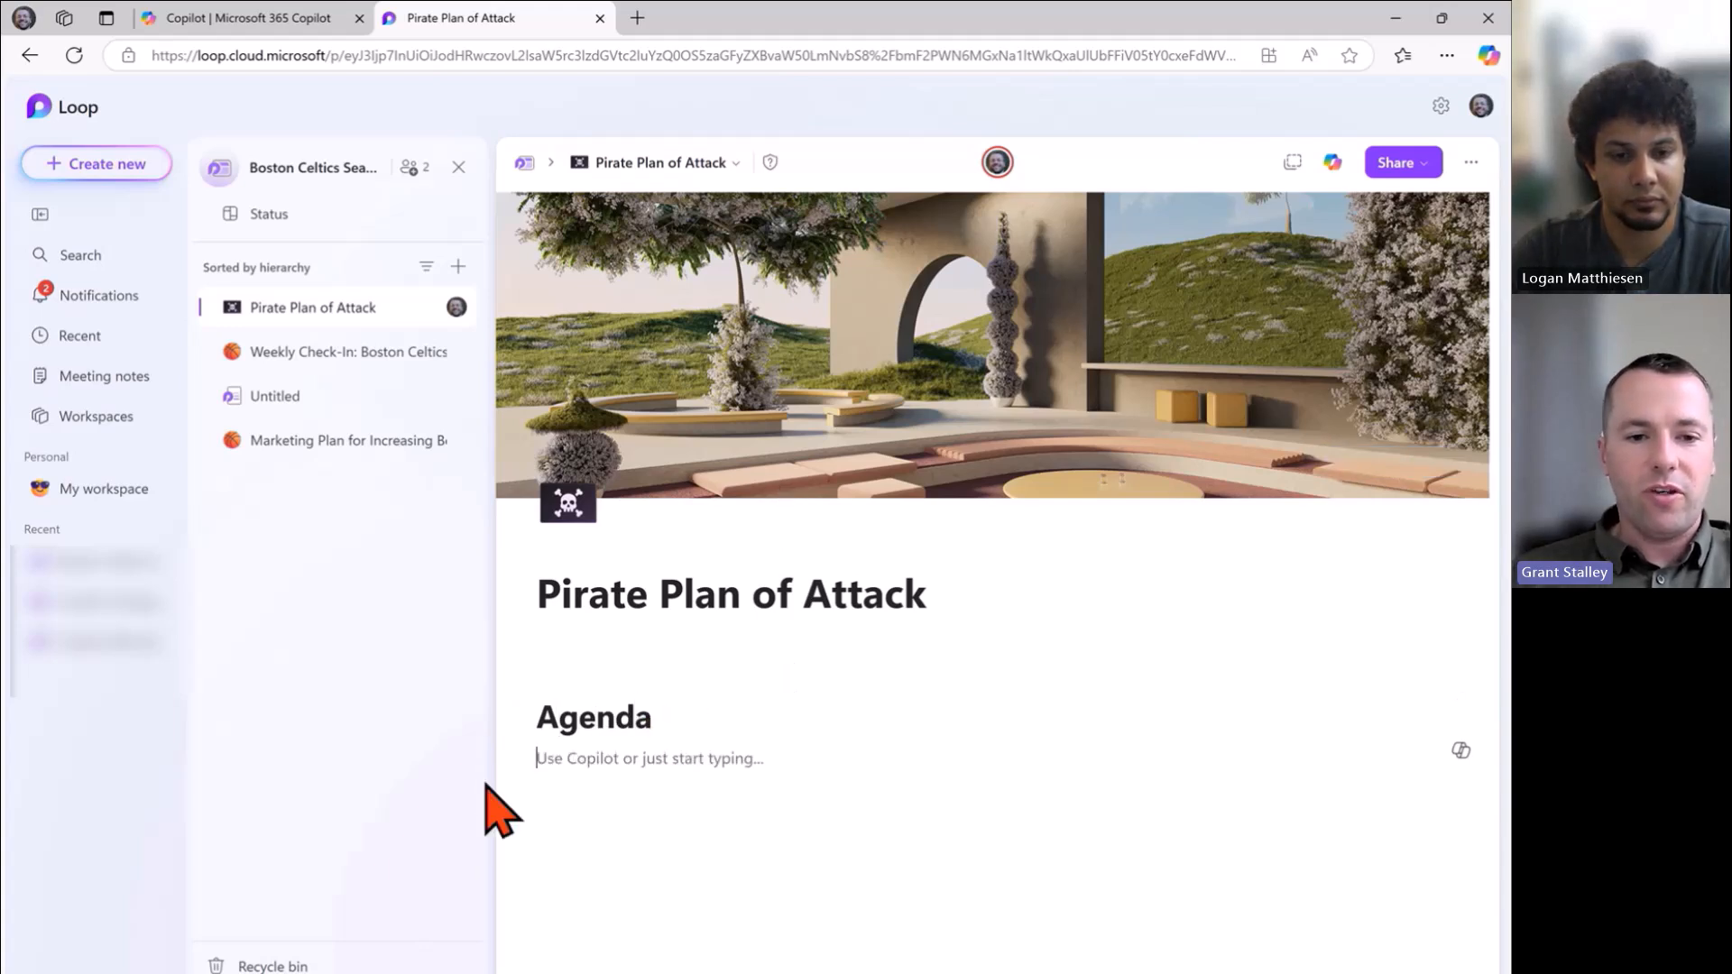
left_click(515, 756)
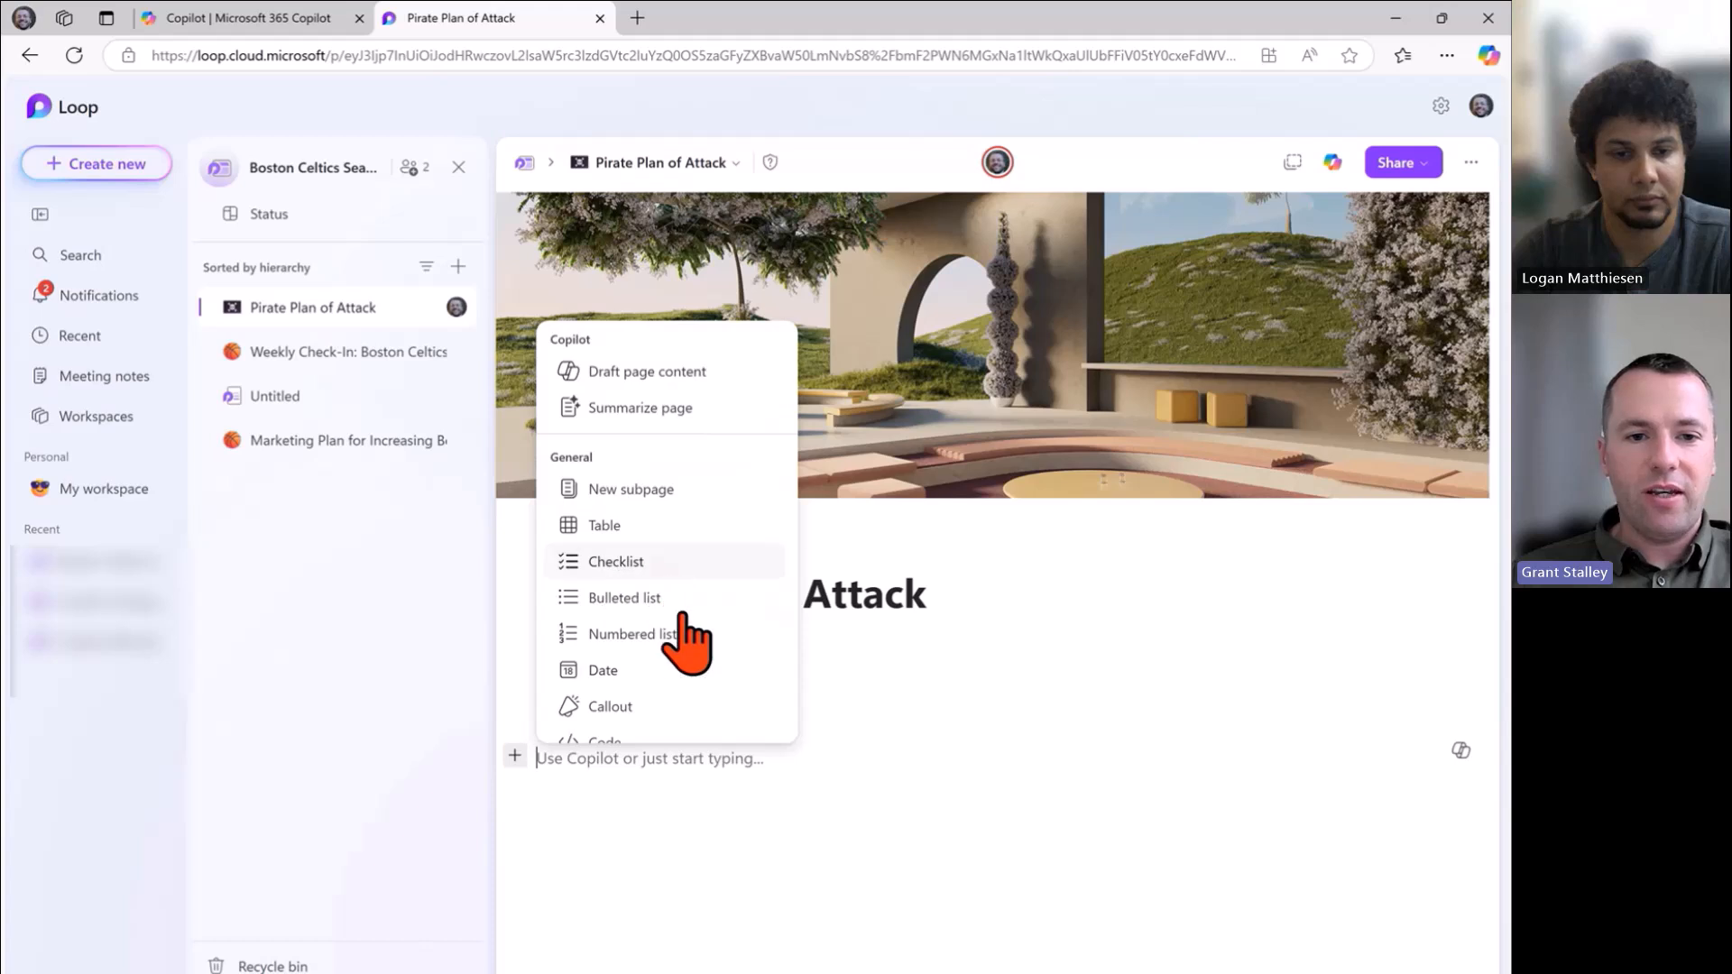
left_click(665, 597)
type("Ite")
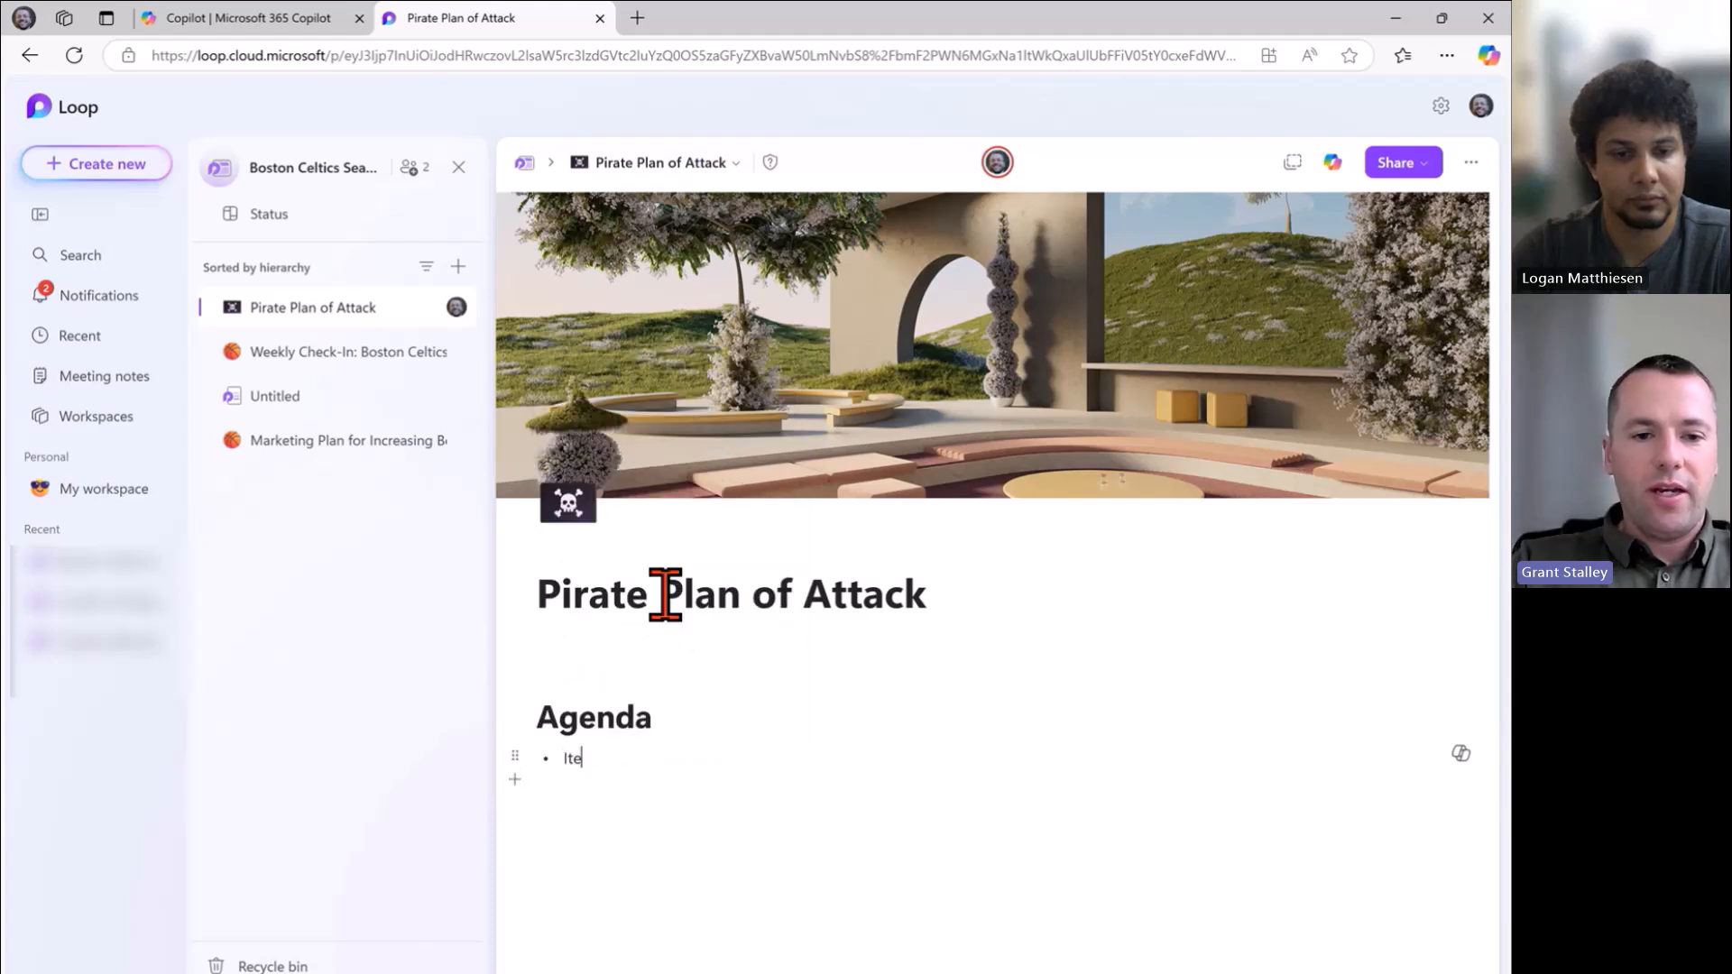
type("m 1")
key("Return")
type("Item 2")
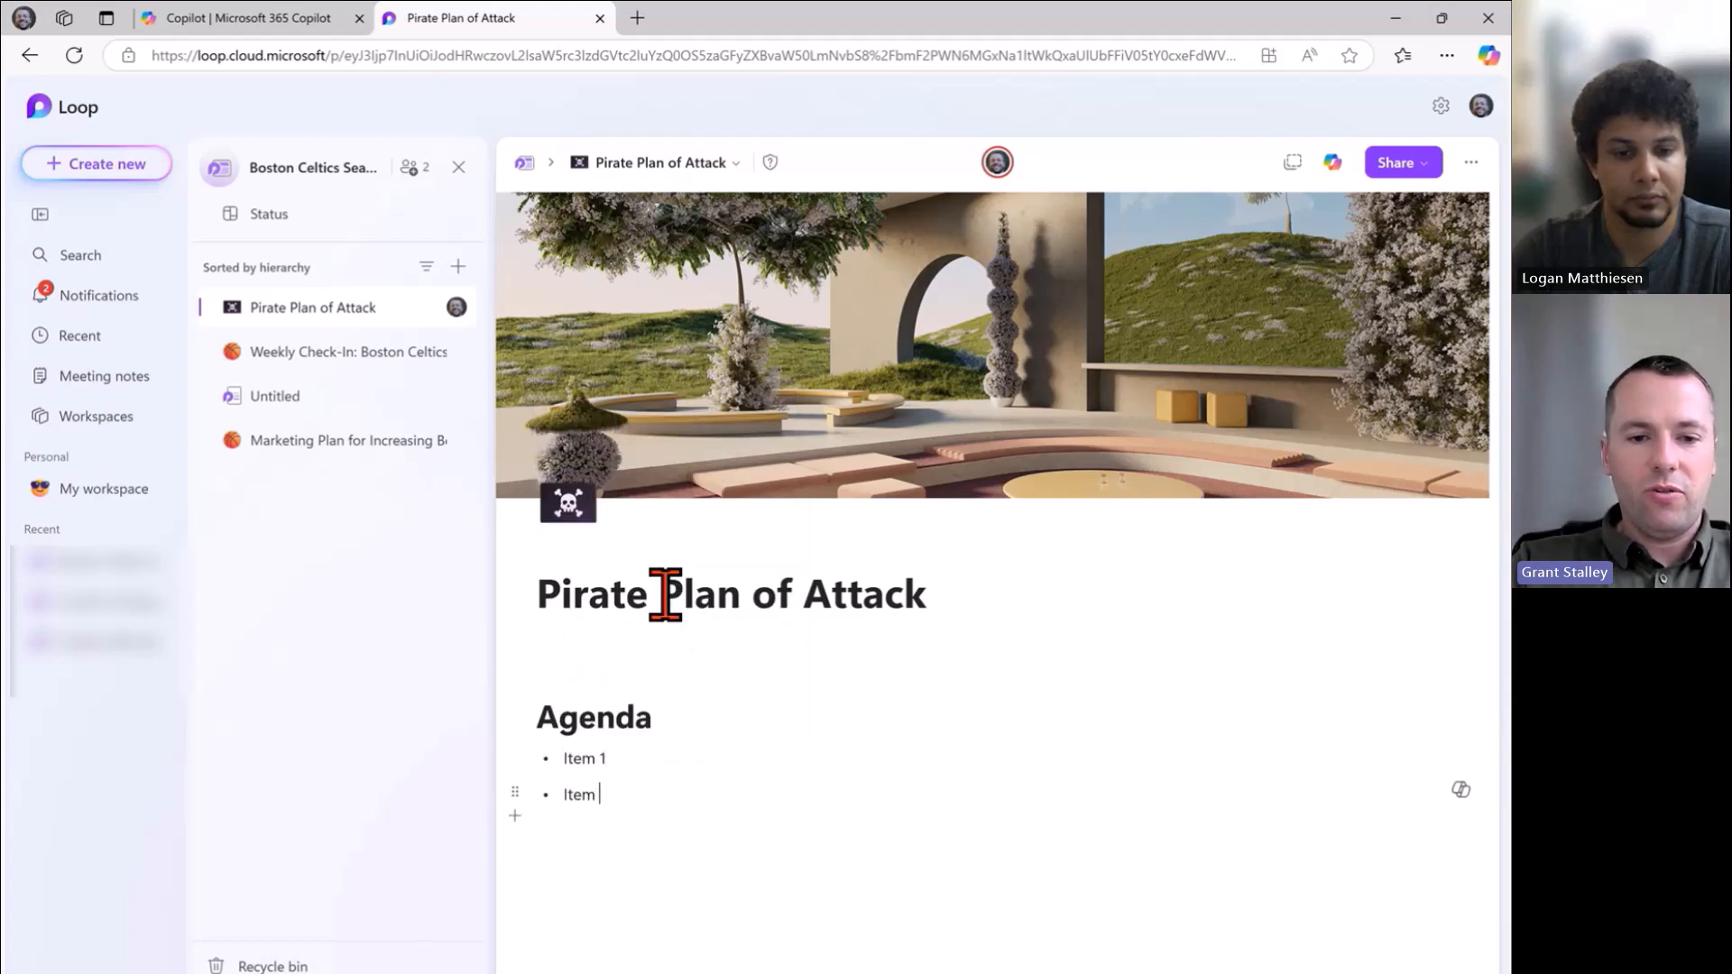
key("Return")
type("Item")
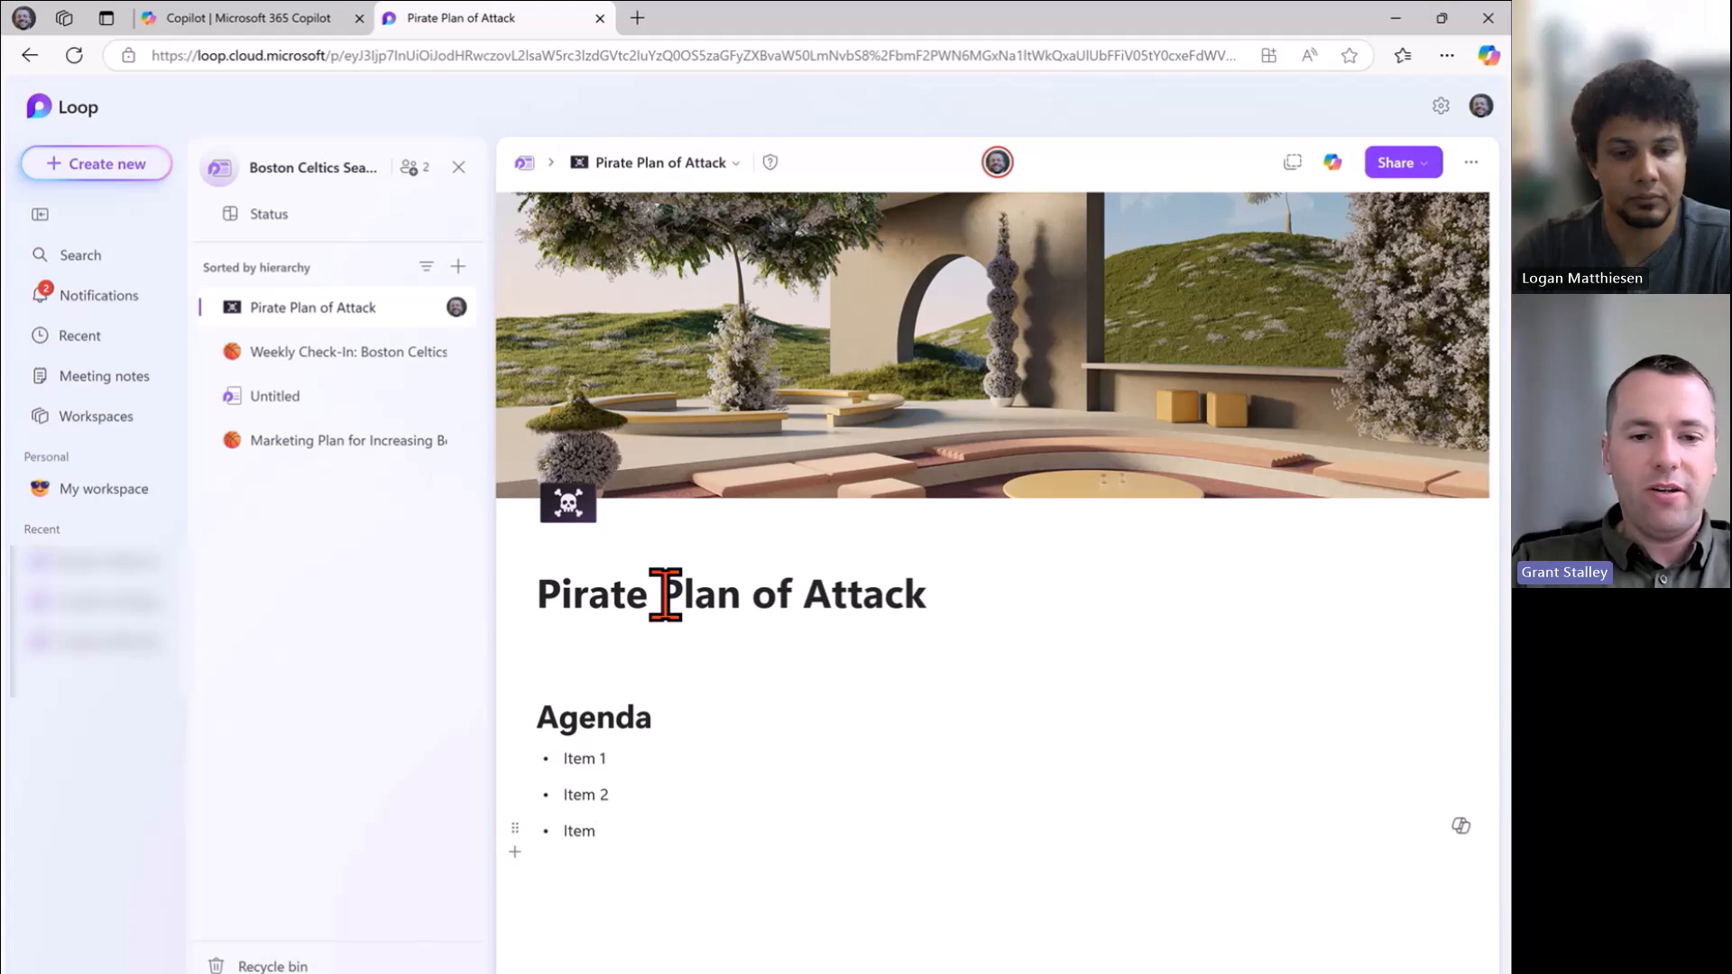
type(" 3")
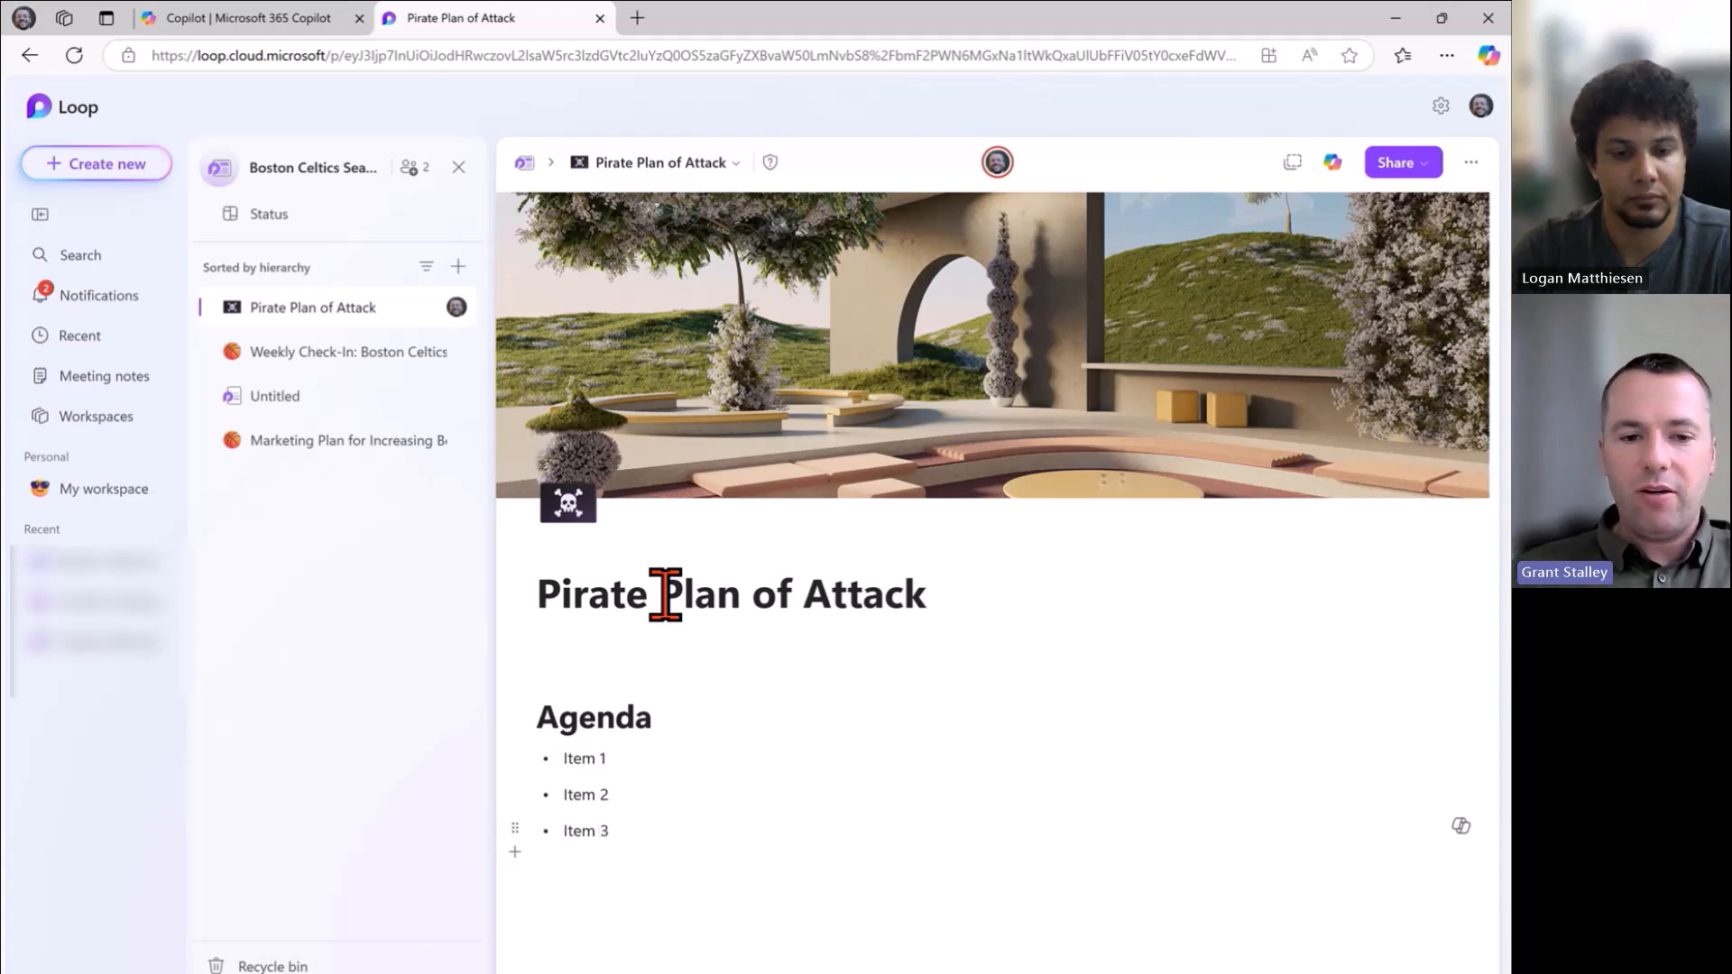
Insert a divider line below the Item 3 bullet.
key("Return")
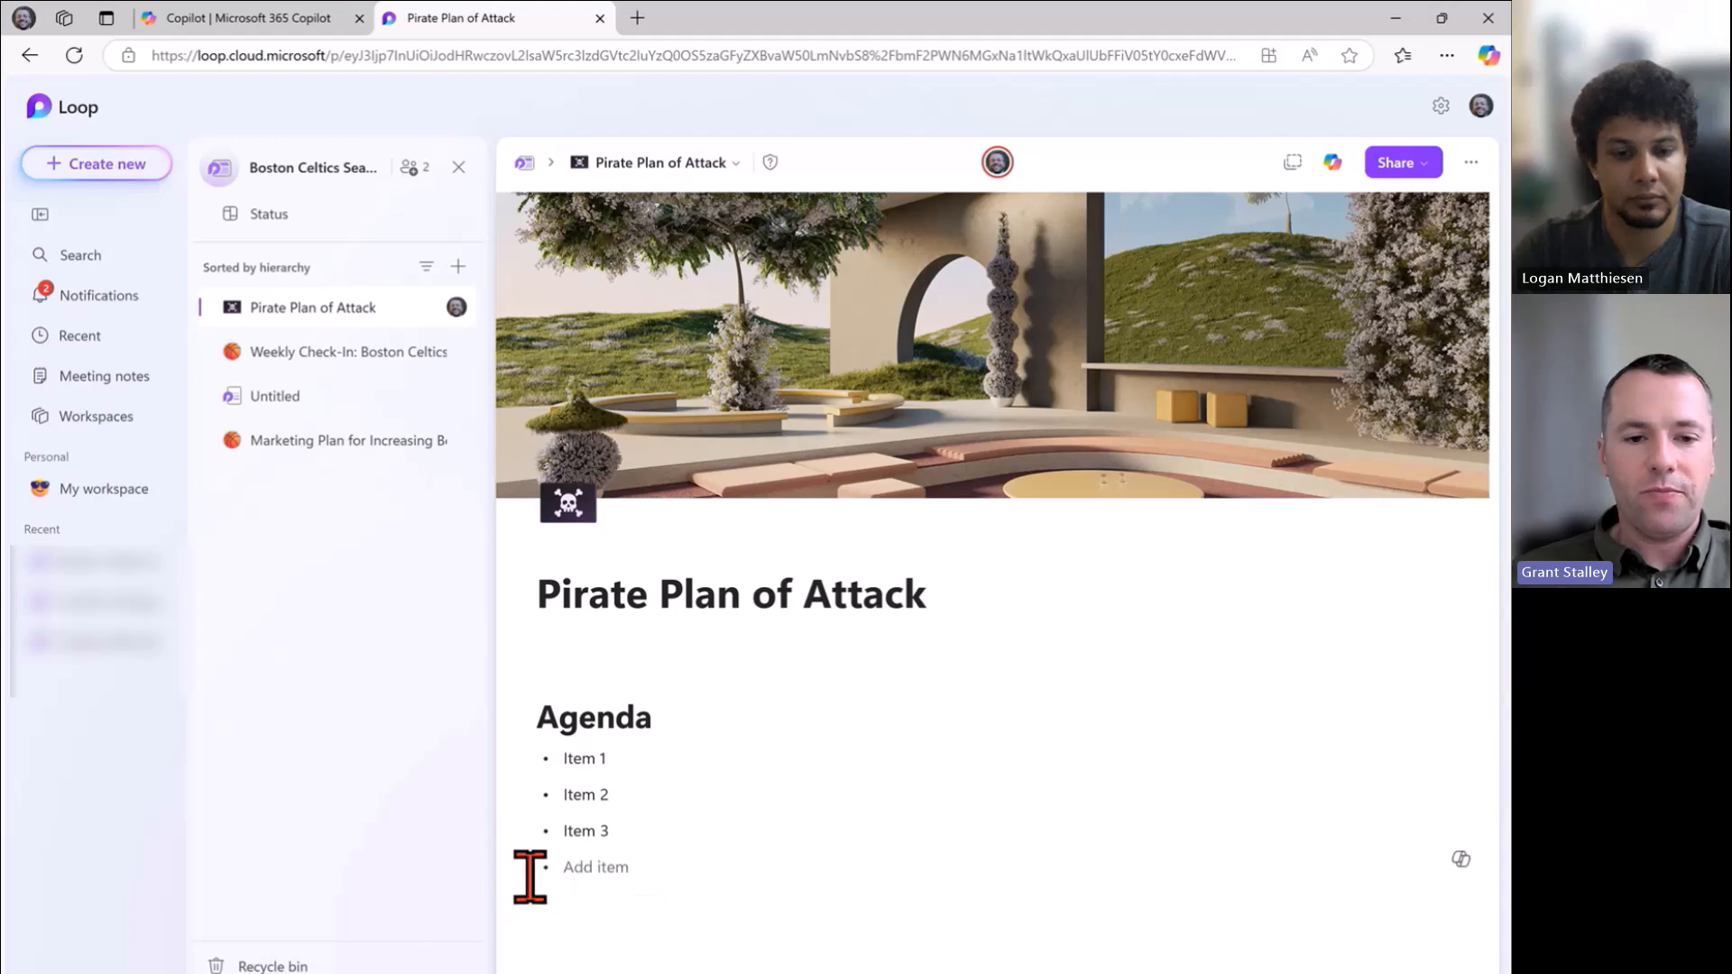
left_click(515, 889)
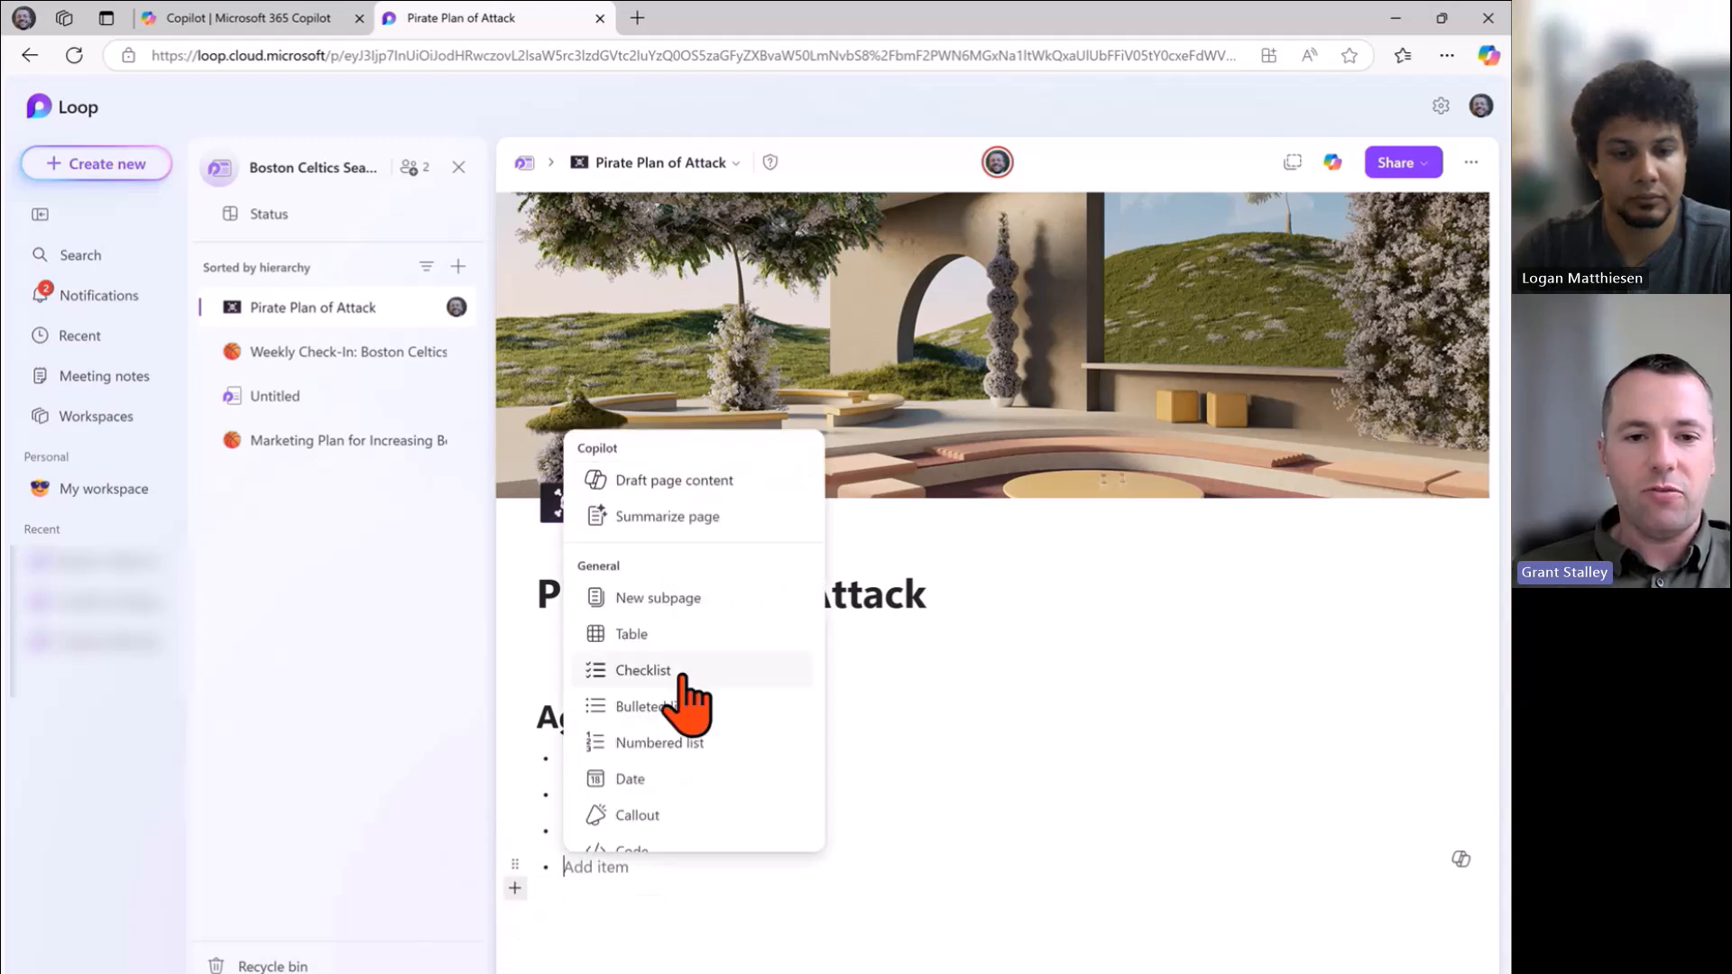
scroll(690, 699, "down", 5)
left_click(684, 749)
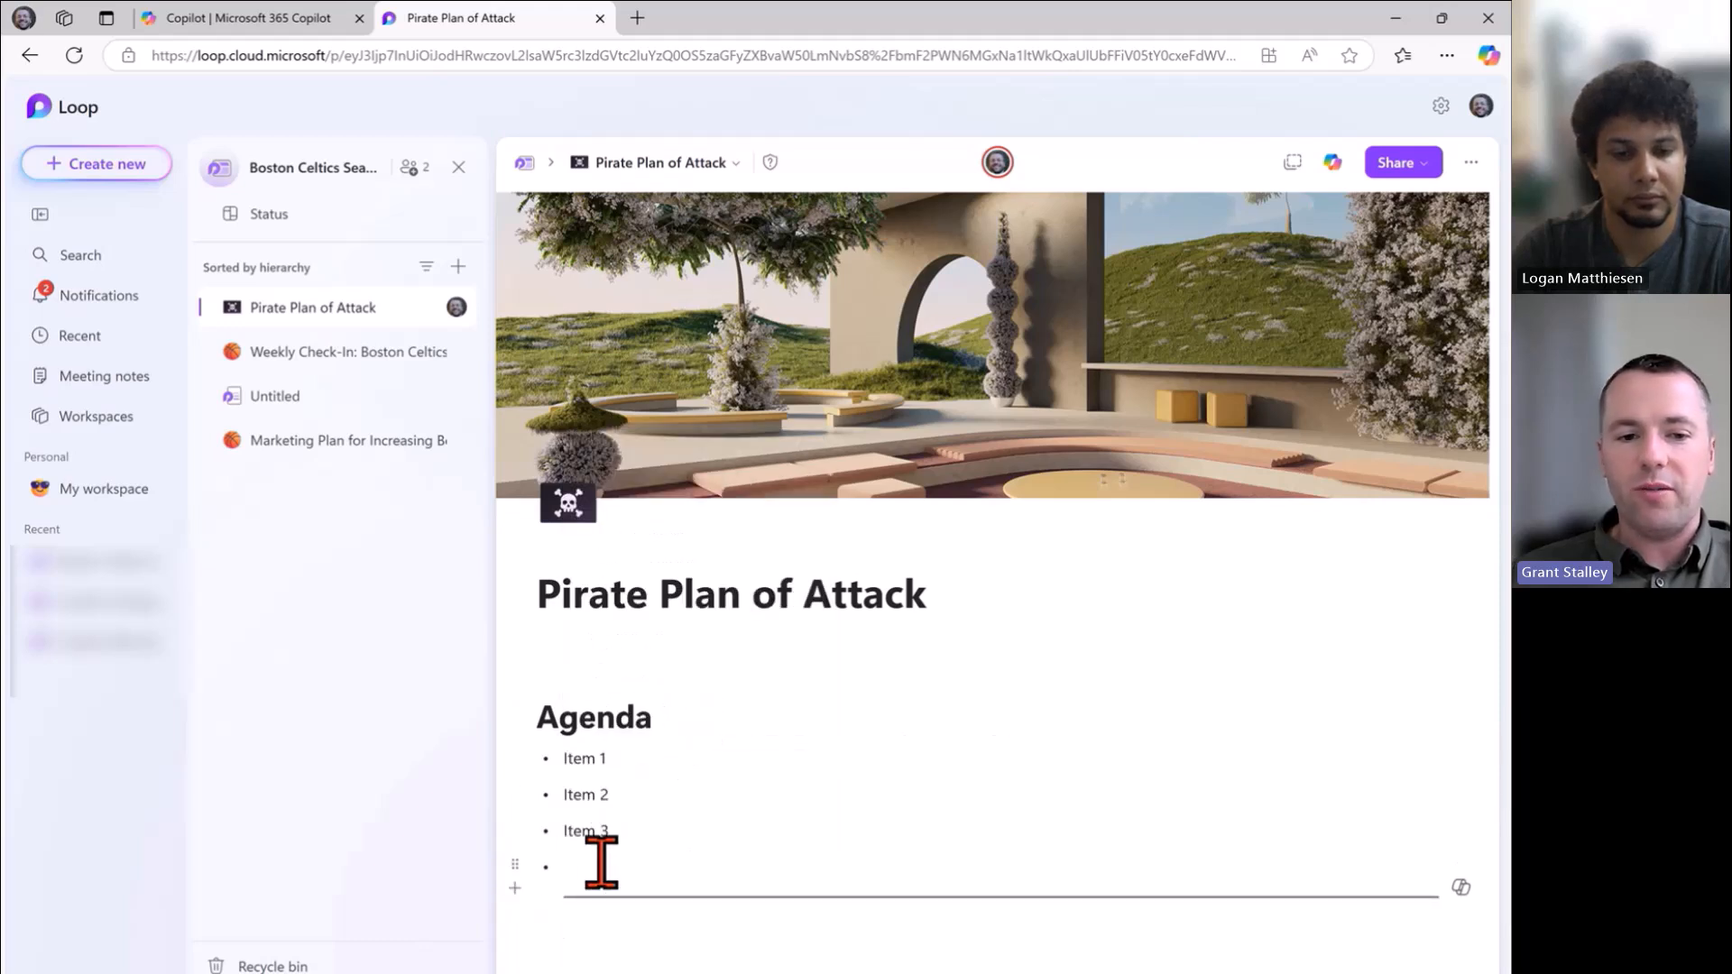
Add an 'Executive Summary' Heading 1 below the divider, followed by 'Insert 1-2 paragraph summary'.
left_click(593, 909)
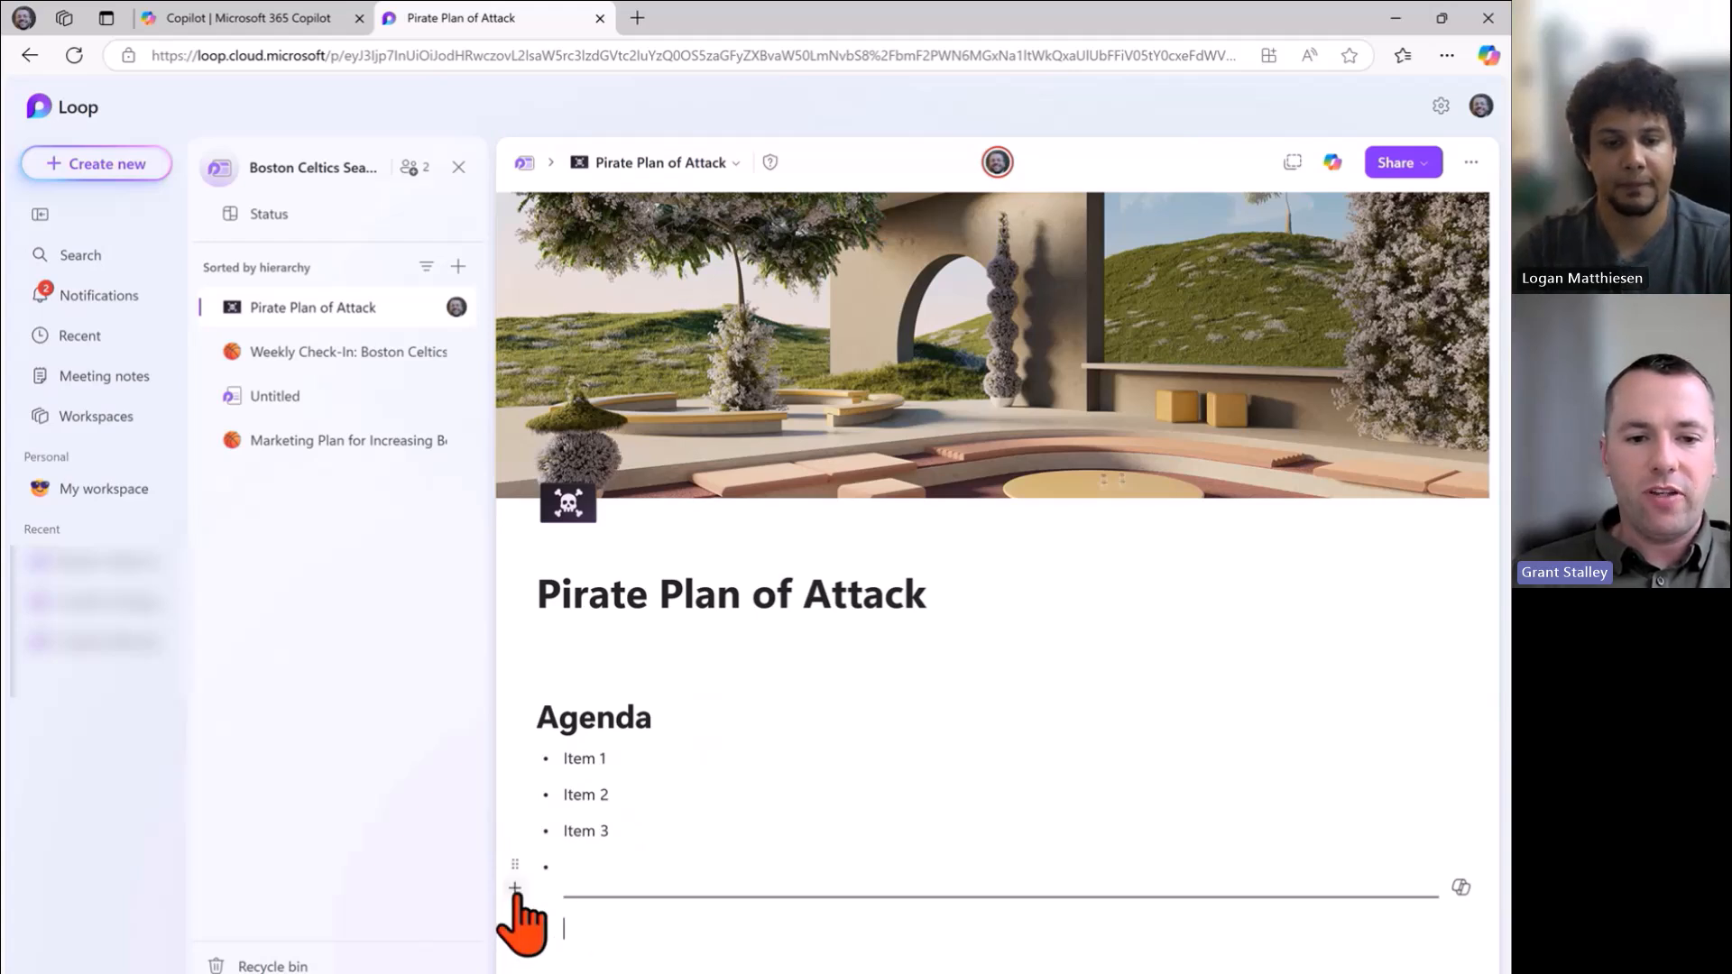
left_click(515, 888)
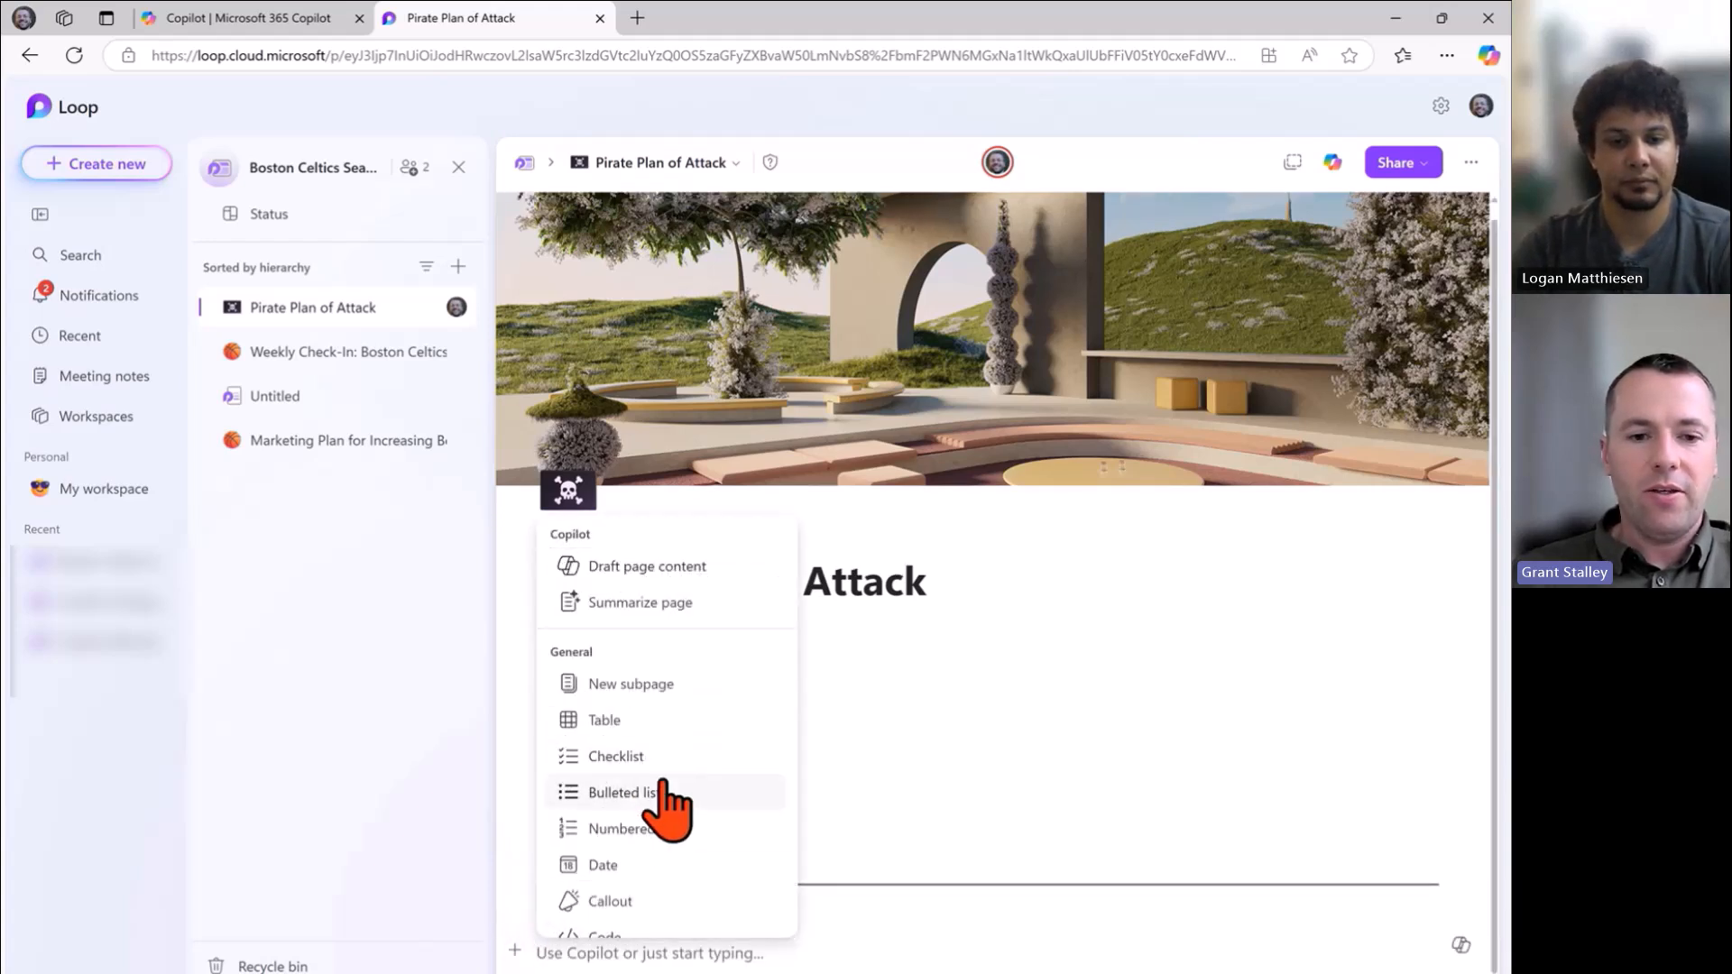
scroll(663, 793, "down", 6)
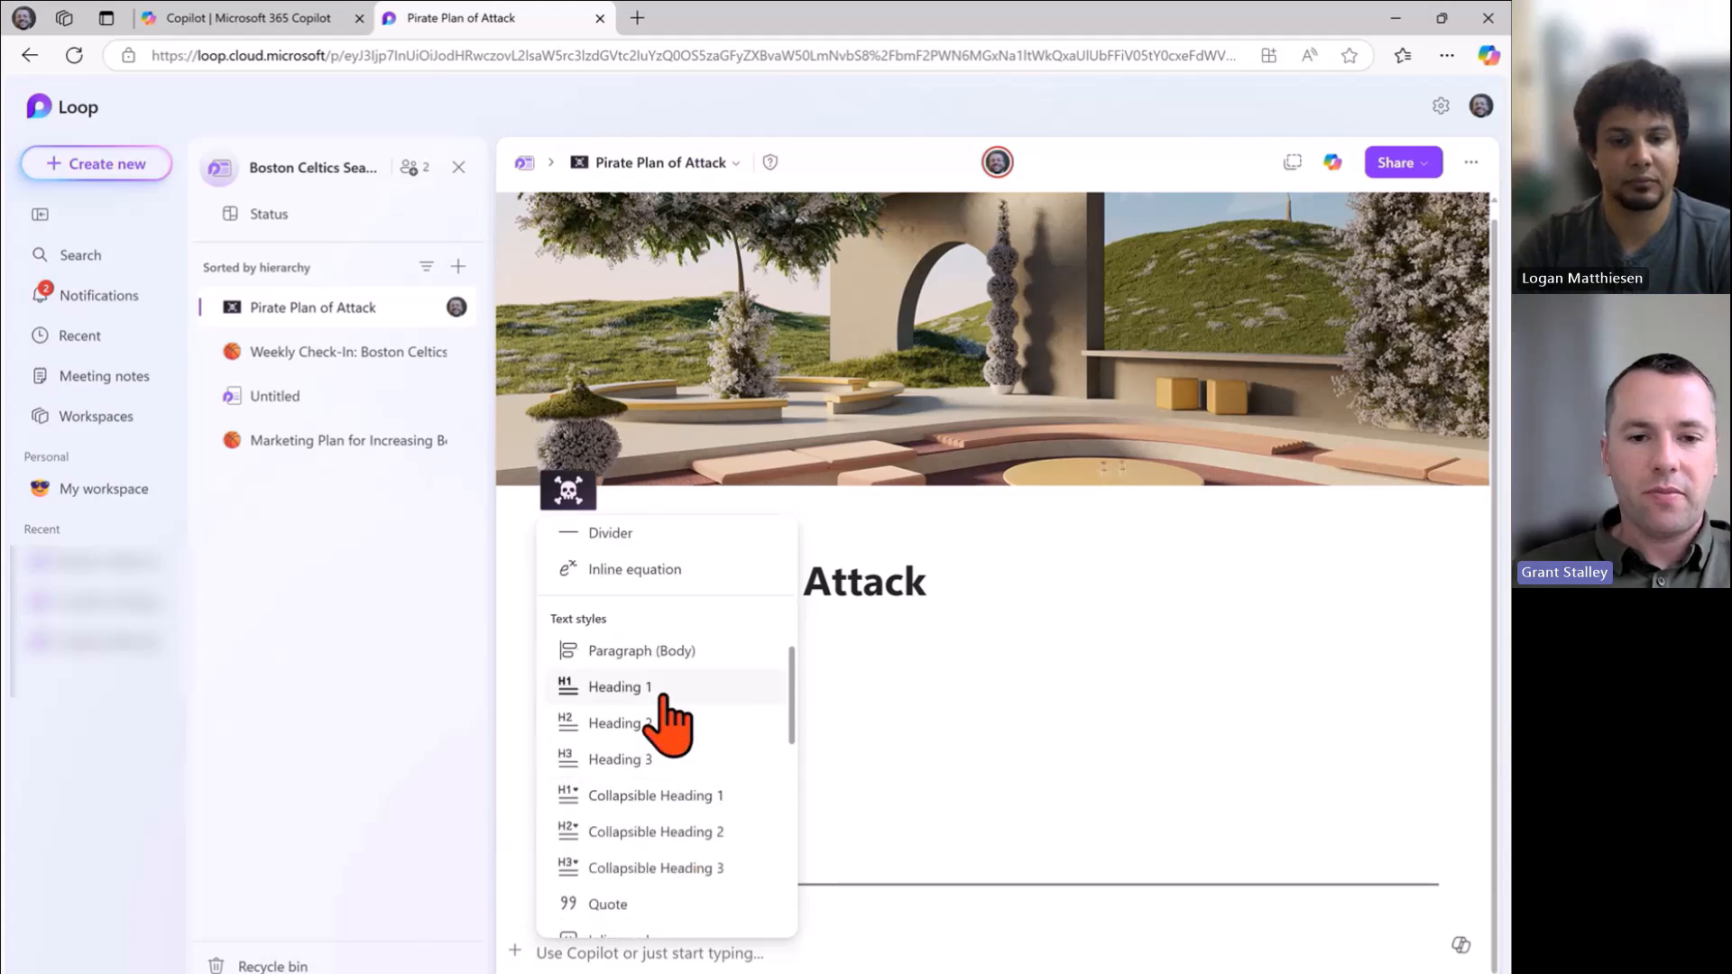
left_click(663, 692)
type("Executive")
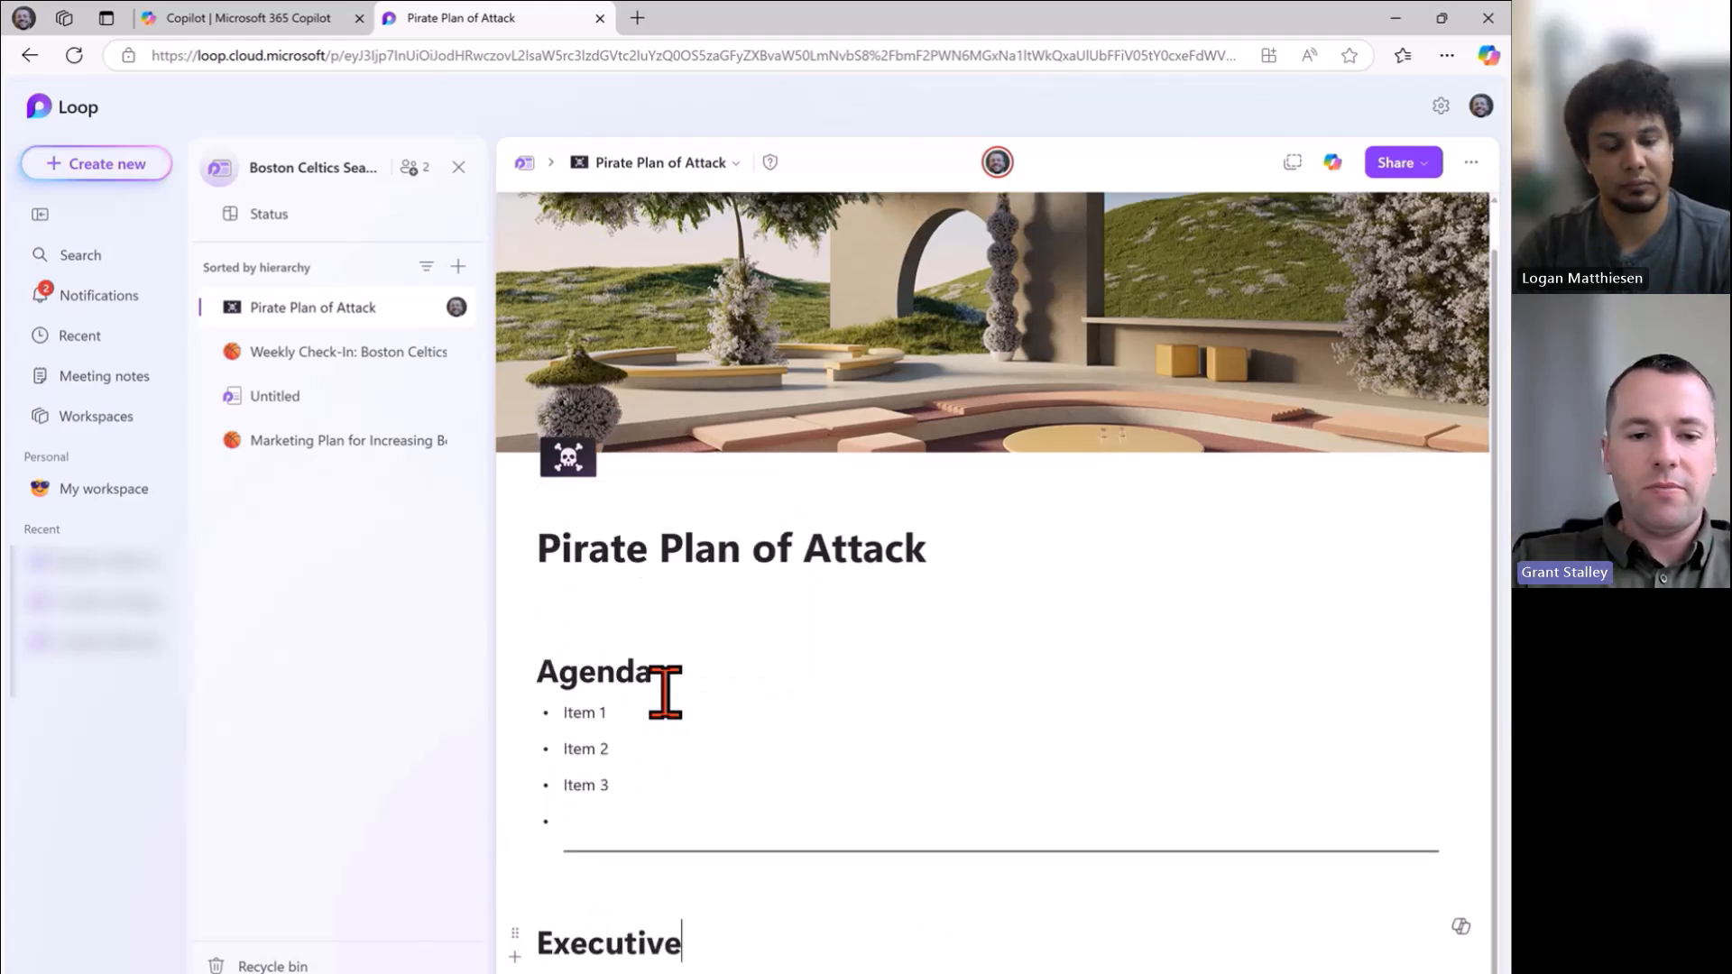
type(" Summary")
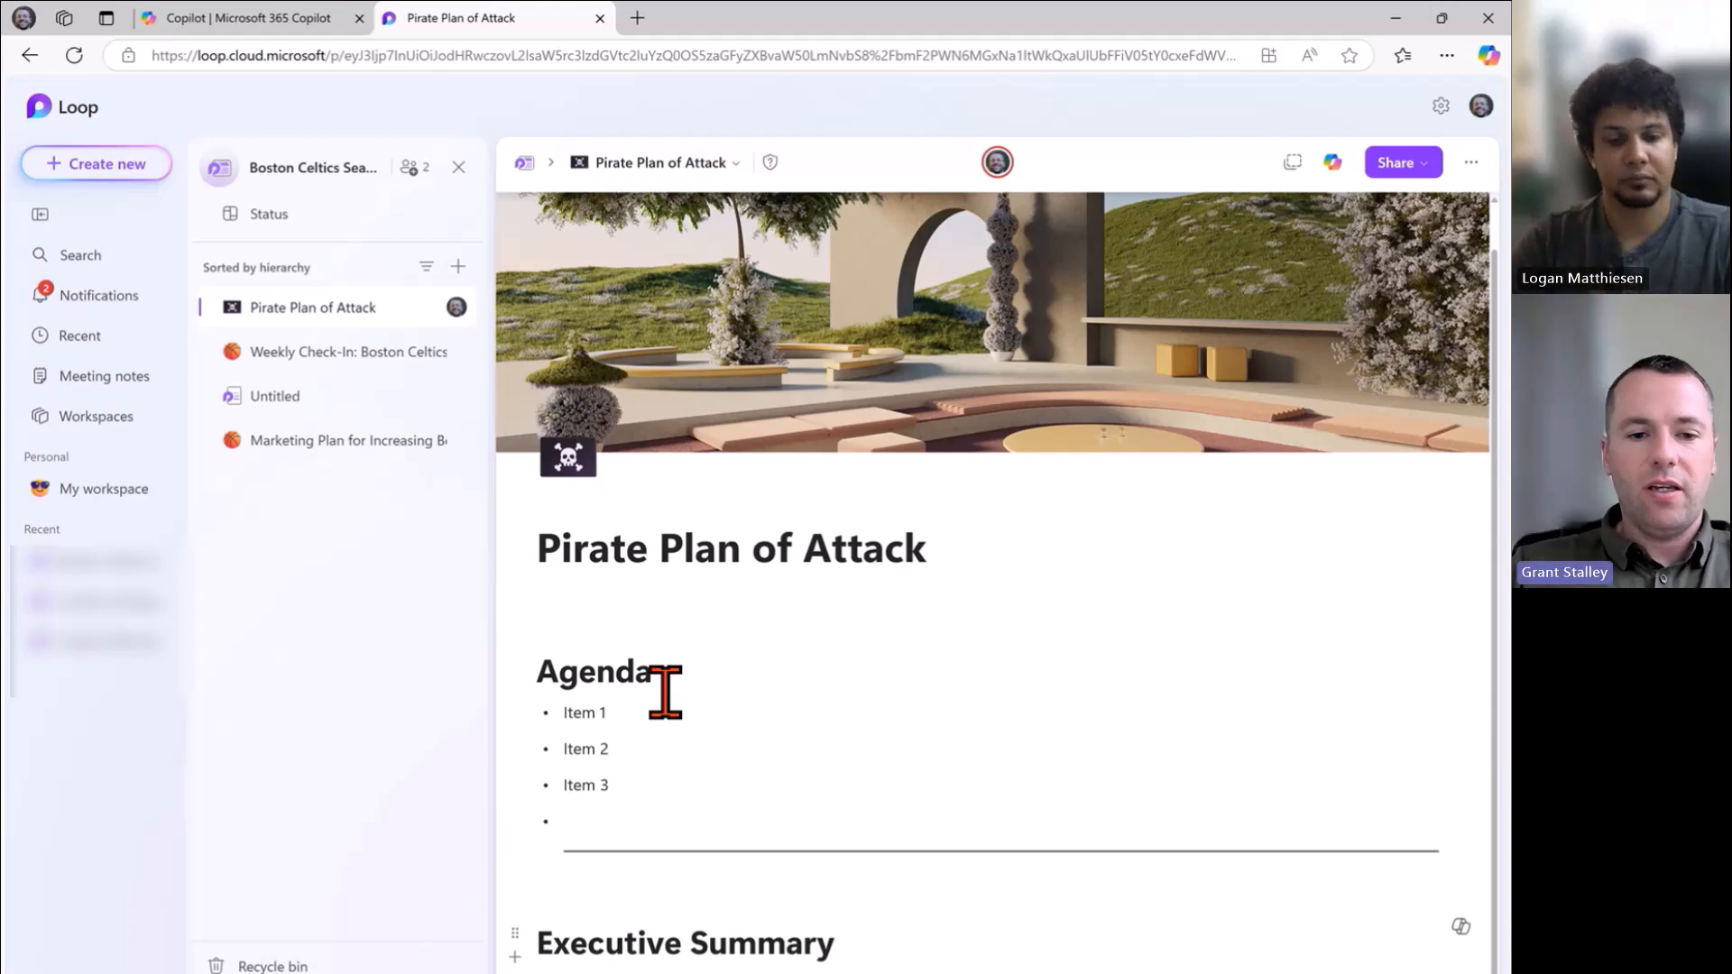
key("Return")
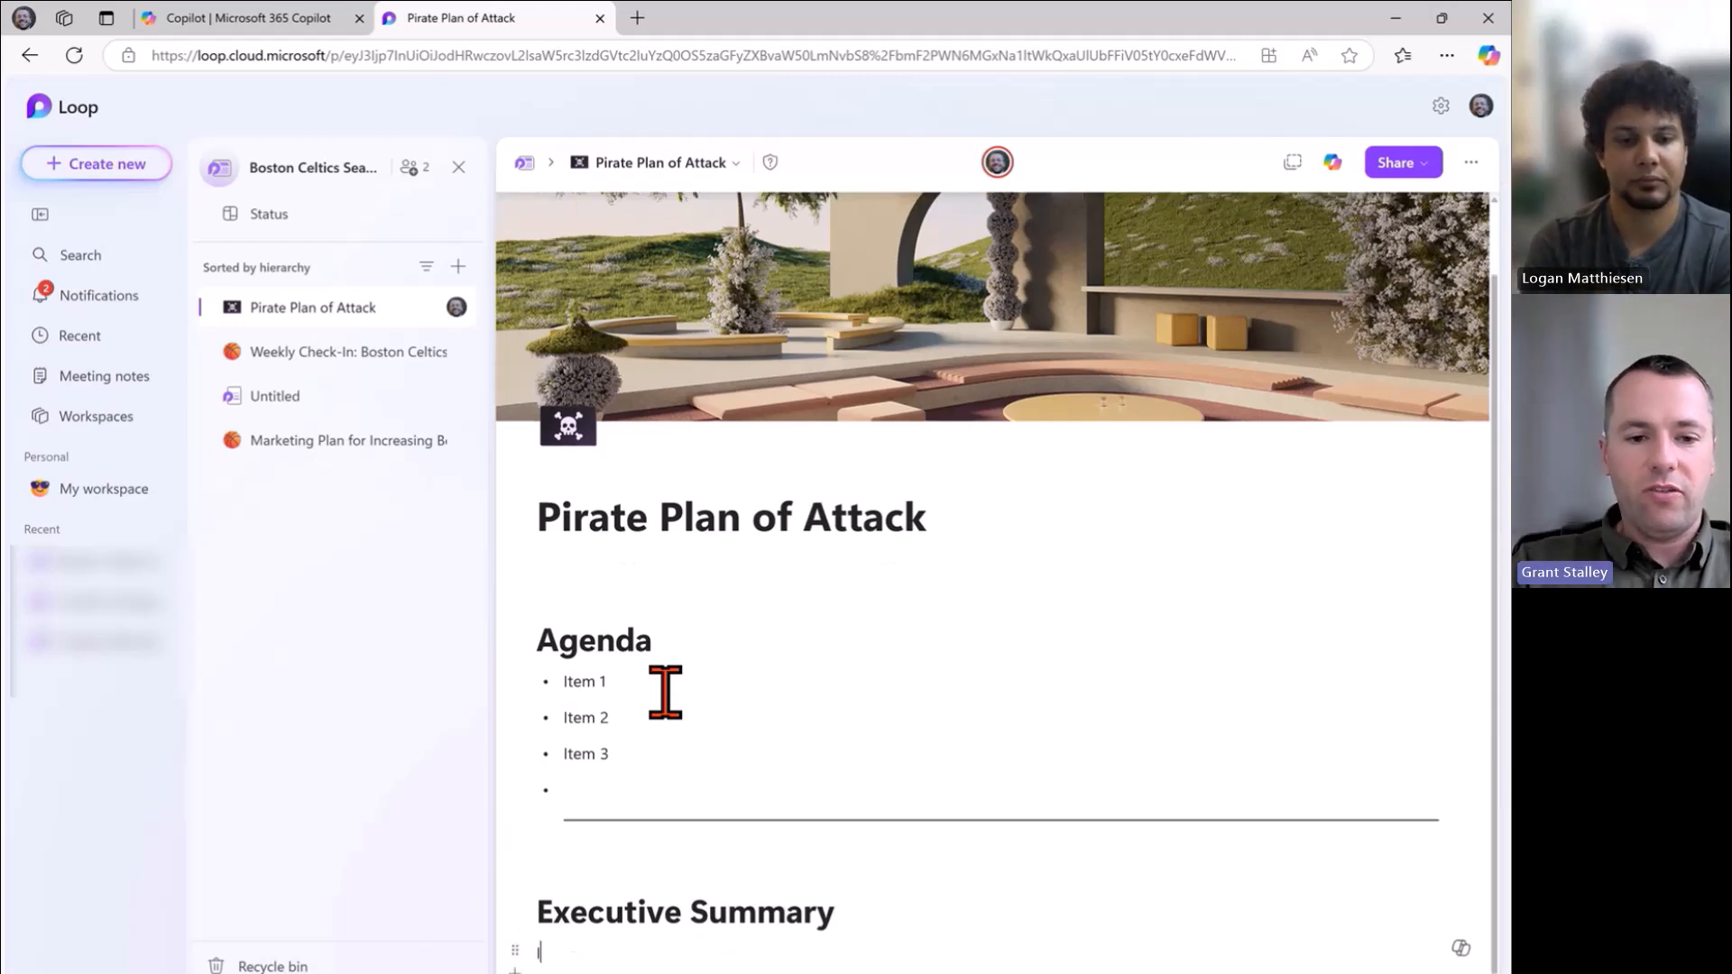
type("Insert 1-2")
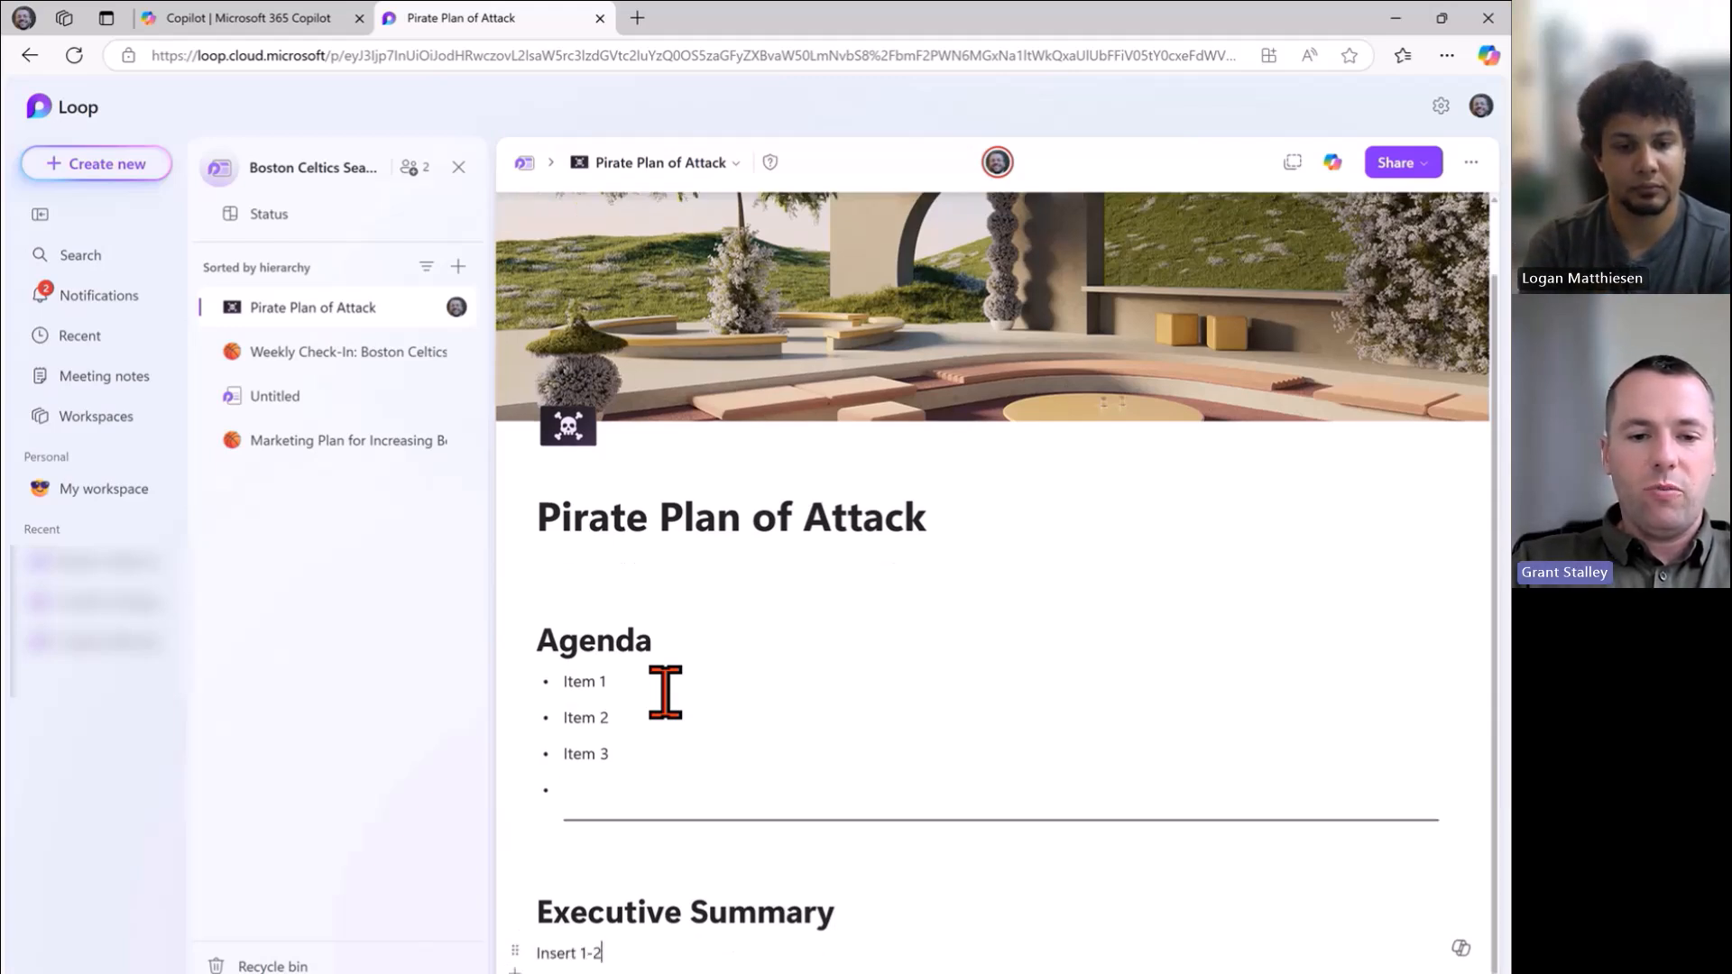
type(" paragraph summary")
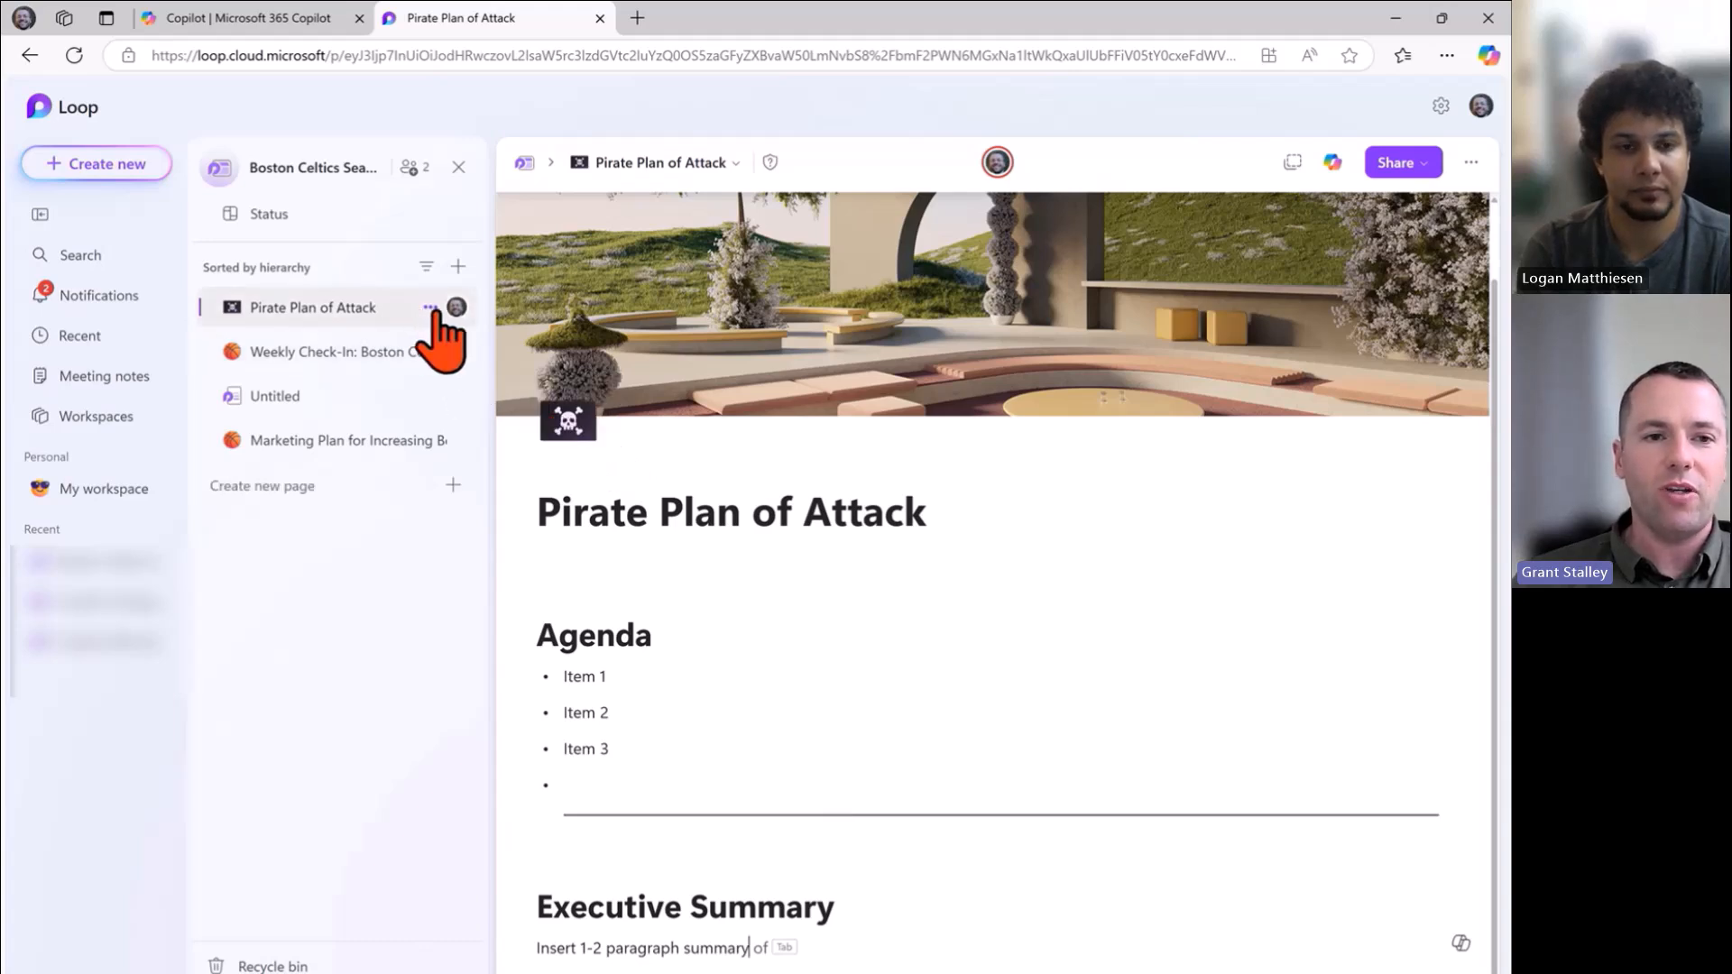
left_click(432, 310)
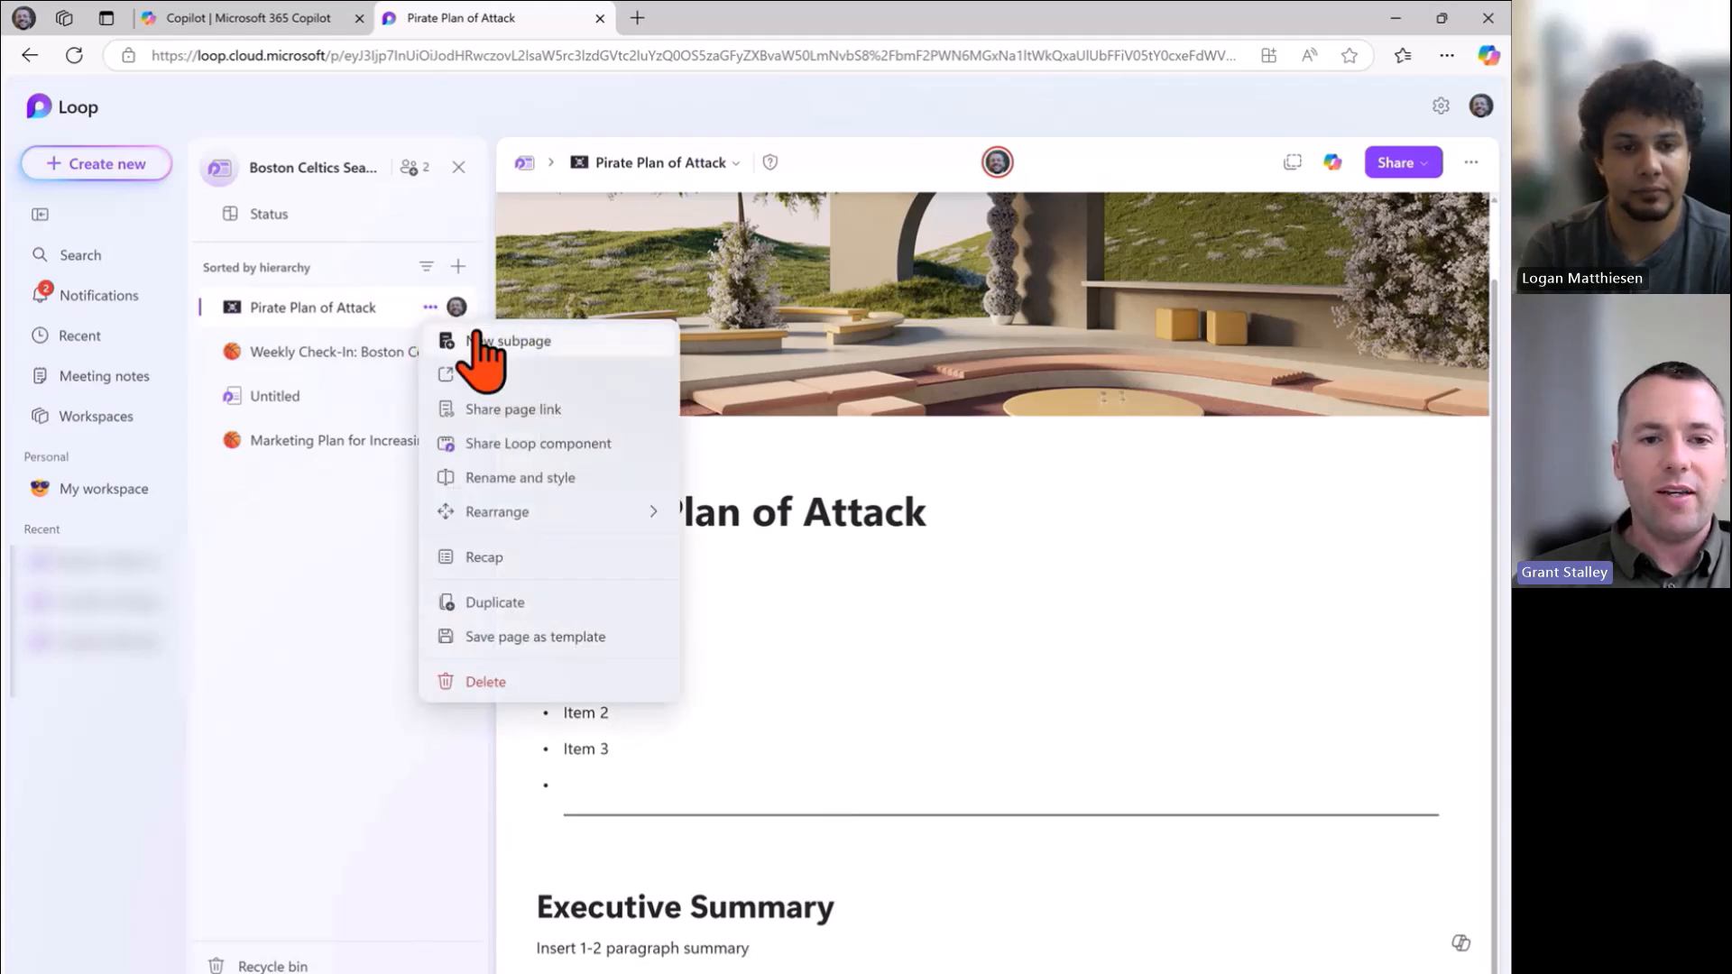